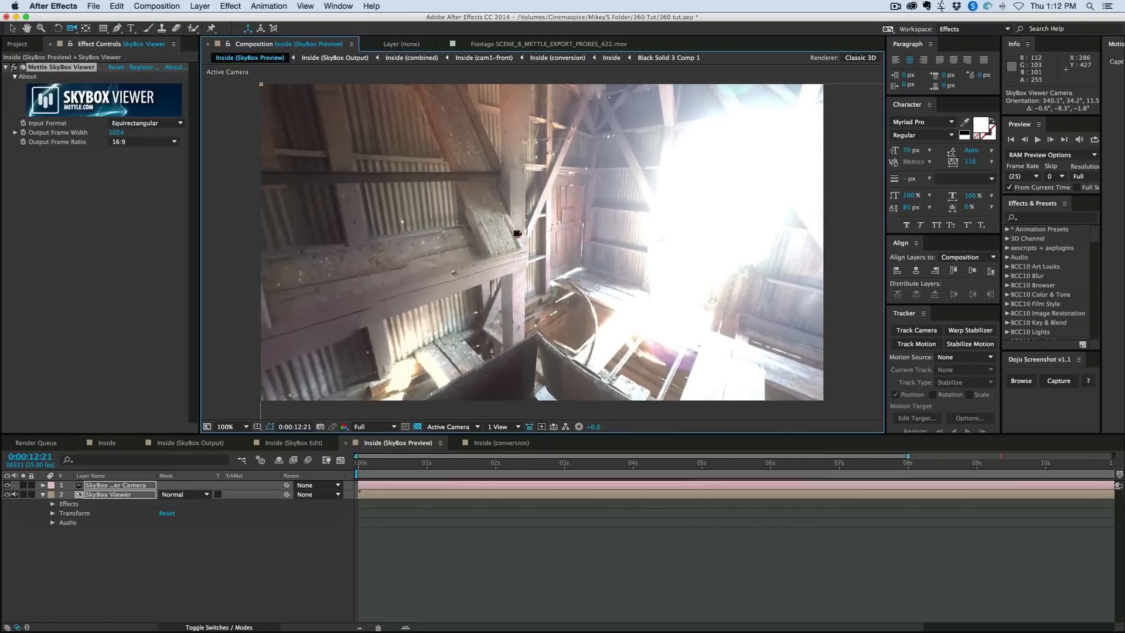
- Turn the SkyBox Viewer camera around the barn to examine the 360 footage from floor to roof in Inside (SkyBox Preview)
{"action": "left_click_drag", "start_coordinate": [429, 255], "coordinate": [553, 309]}
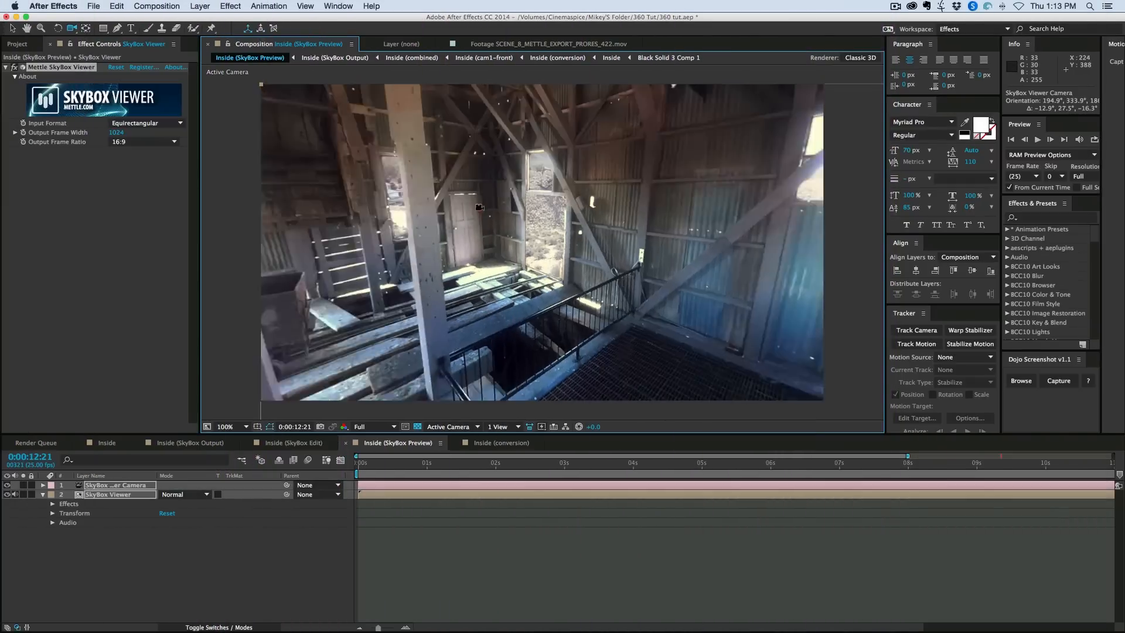
{"action": "left_click_drag", "start_coordinate": [478, 208], "coordinate": [450, 211]}
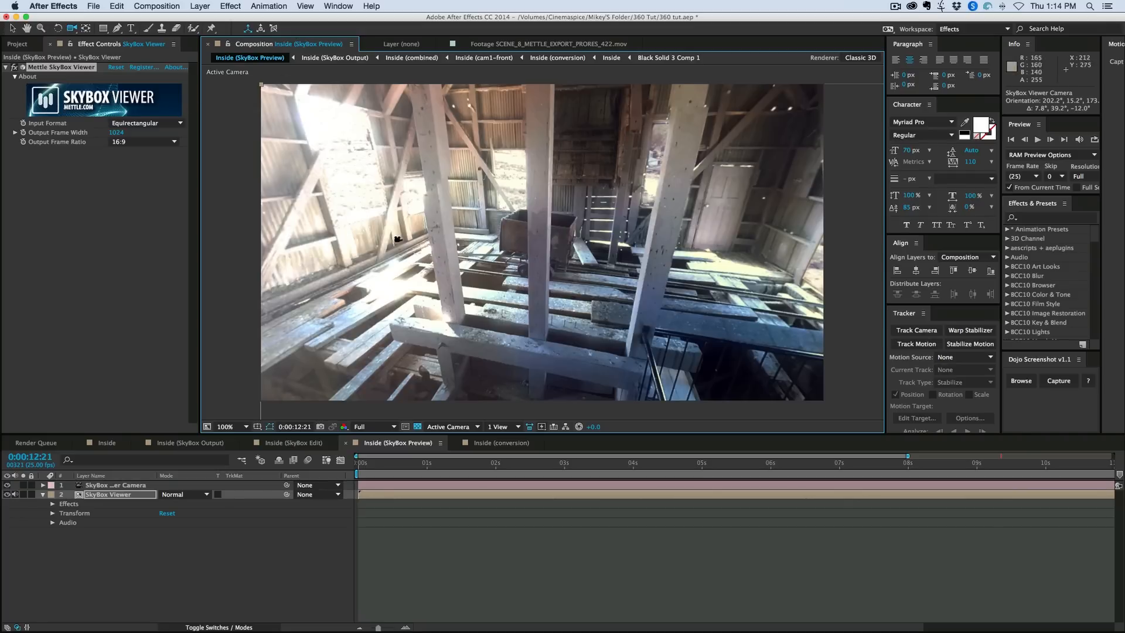
{"action": "left_click_drag", "start_coordinate": [396, 236], "coordinate": [422, 244]}
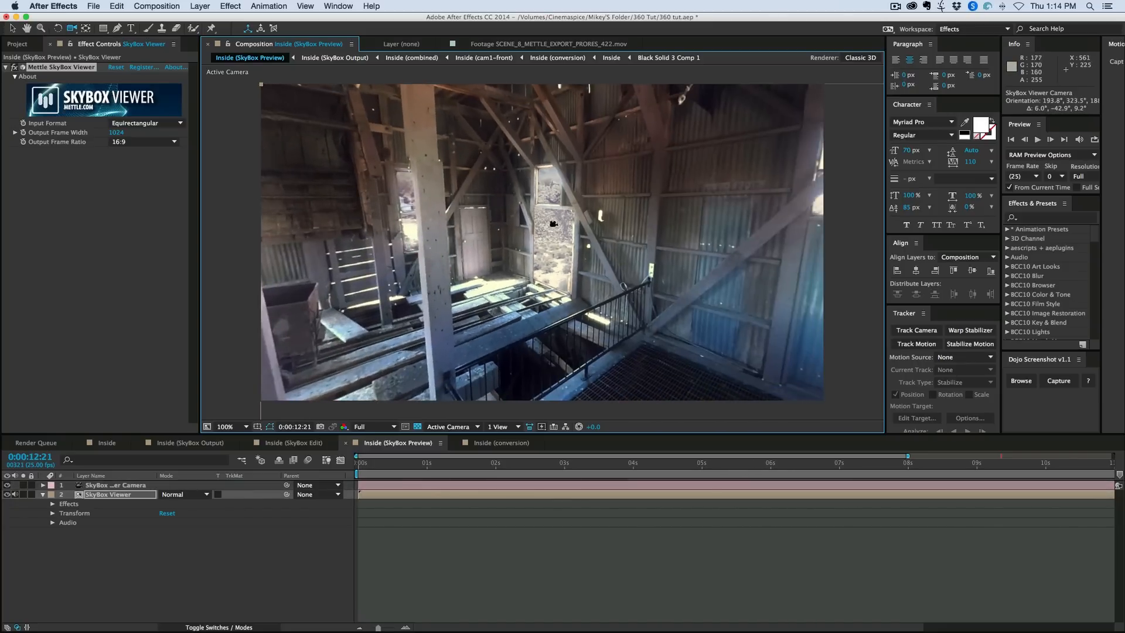
{"action": "left_click_drag", "start_coordinate": [574, 207], "coordinate": [502, 151]}
{"action": "mouse_move", "coordinate": [502, 246]}
{"action": "left_mouse_down"}
{"action": "mouse_move", "coordinate": [526, 270]}
{"action": "mouse_move", "coordinate": [603, 221]}
{"action": "mouse_move", "coordinate": [595, 210]}
{"action": "mouse_move", "coordinate": [568, 241]}
{"action": "mouse_move", "coordinate": [575, 251]}
{"action": "mouse_move", "coordinate": [518, 256]}
{"action": "mouse_move", "coordinate": [548, 259]}
{"action": "mouse_move", "coordinate": [557, 245]}
{"action": "mouse_move", "coordinate": [497, 238]}
{"action": "left_mouse_up"}
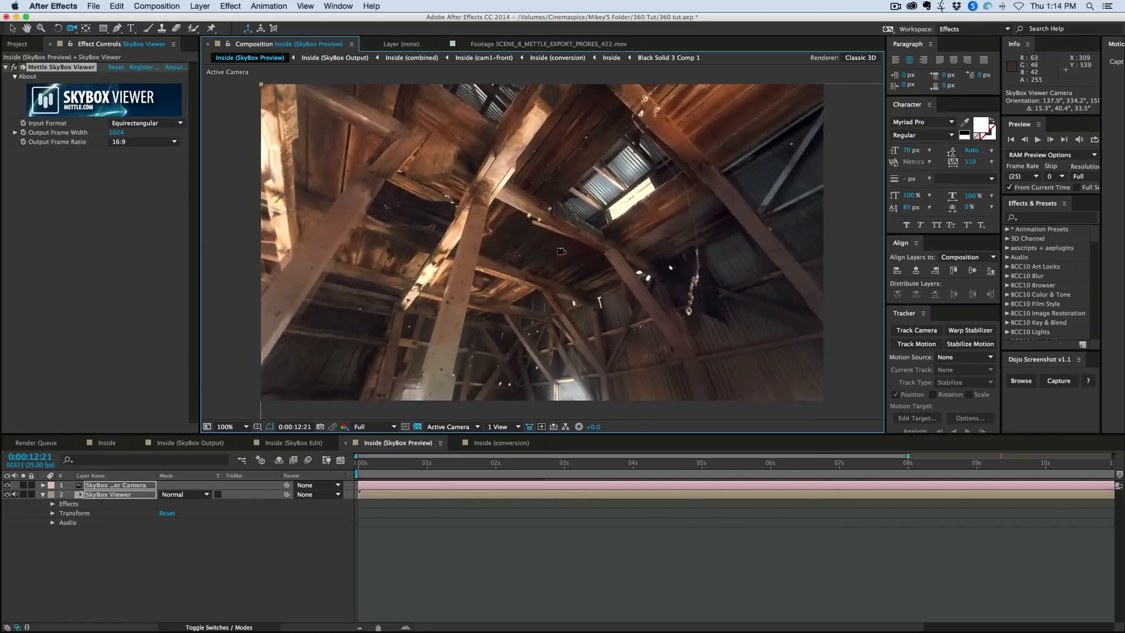
{"action": "left_click_drag", "start_coordinate": [562, 251], "coordinate": [482, 271]}
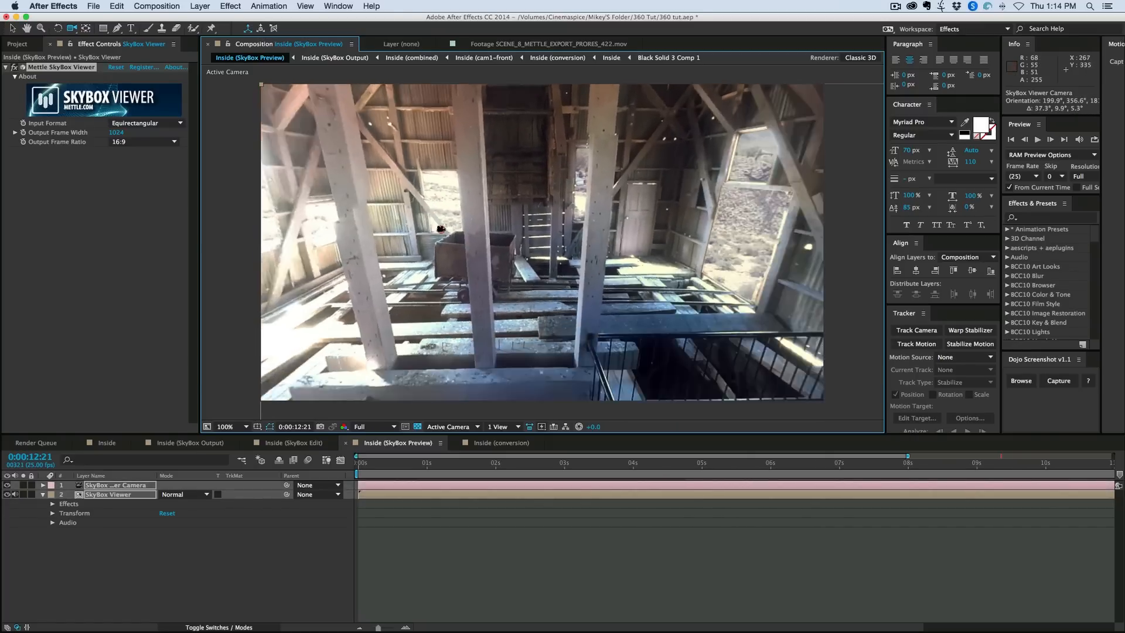
{"action": "left_click_drag", "start_coordinate": [441, 228], "coordinate": [432, 233]}
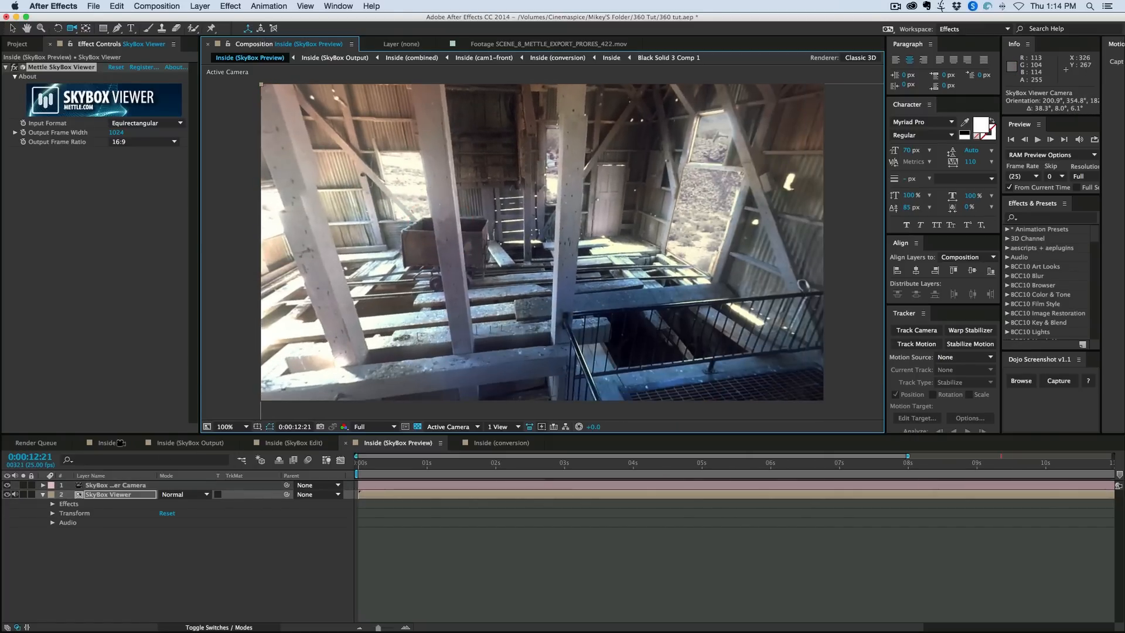
- Compare the flat equirectangular Inside composition with its SkyBox Preview, turning the preview camera around the room
{"action": "left_click", "coordinate": [117, 443]}
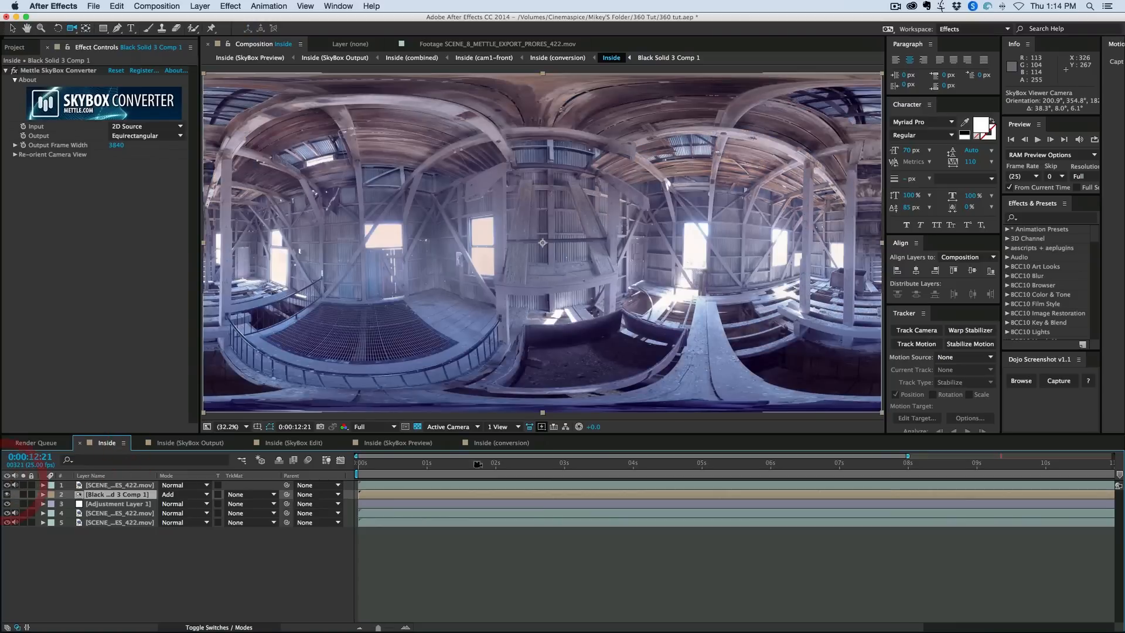
{"action": "left_click", "coordinate": [422, 443]}
{"action": "left_click_drag", "start_coordinate": [563, 241], "coordinate": [485, 230]}
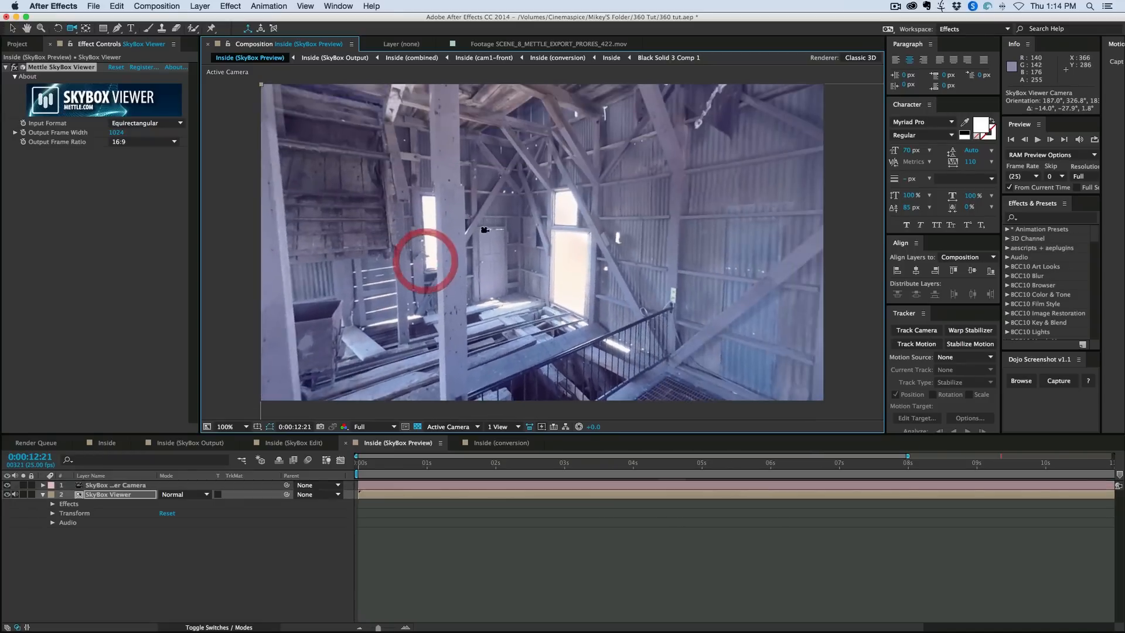
{"action": "left_click_drag", "start_coordinate": [375, 234], "coordinate": [554, 225]}
{"action": "left_click_drag", "start_coordinate": [352, 264], "coordinate": [435, 223]}
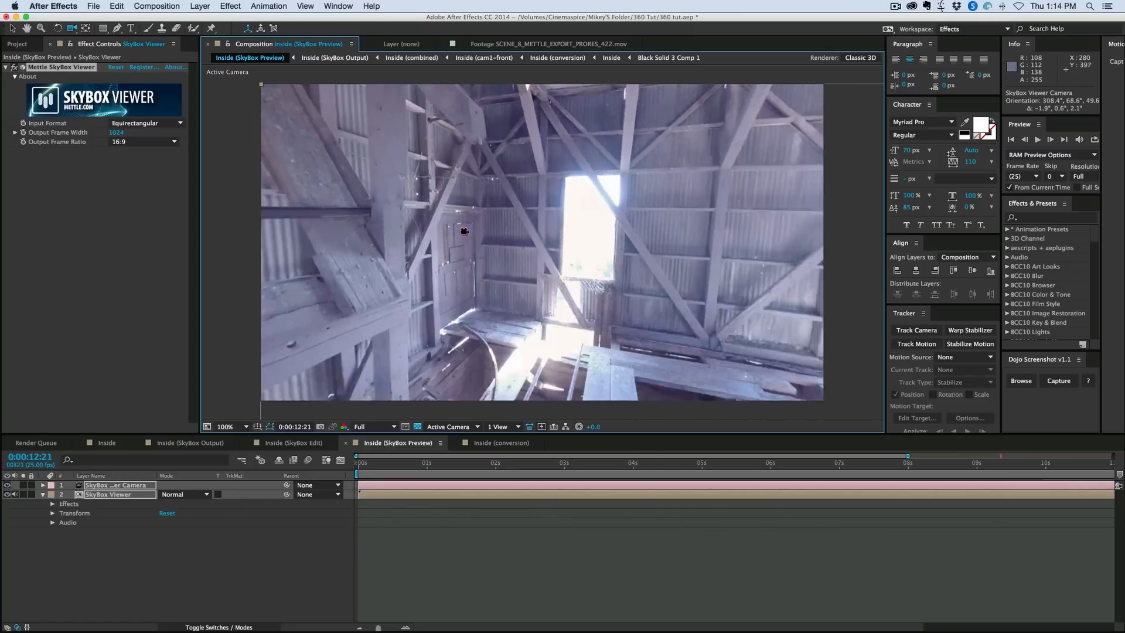
{"action": "left_click_drag", "start_coordinate": [464, 231], "coordinate": [432, 221]}
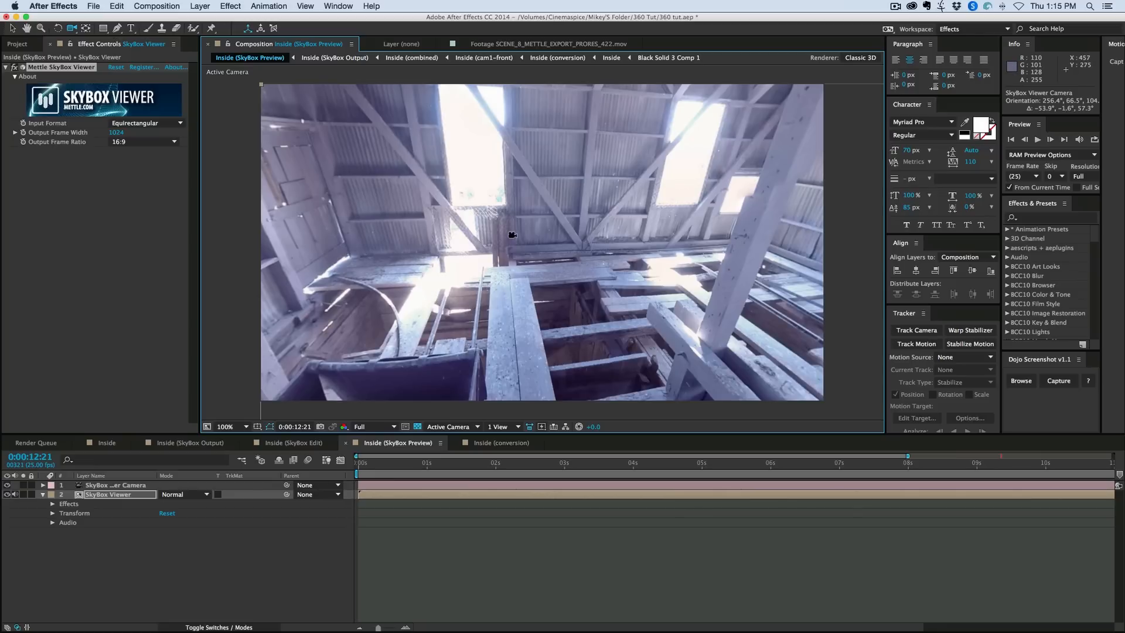
{"action": "left_click_drag", "start_coordinate": [590, 228], "coordinate": [477, 234]}
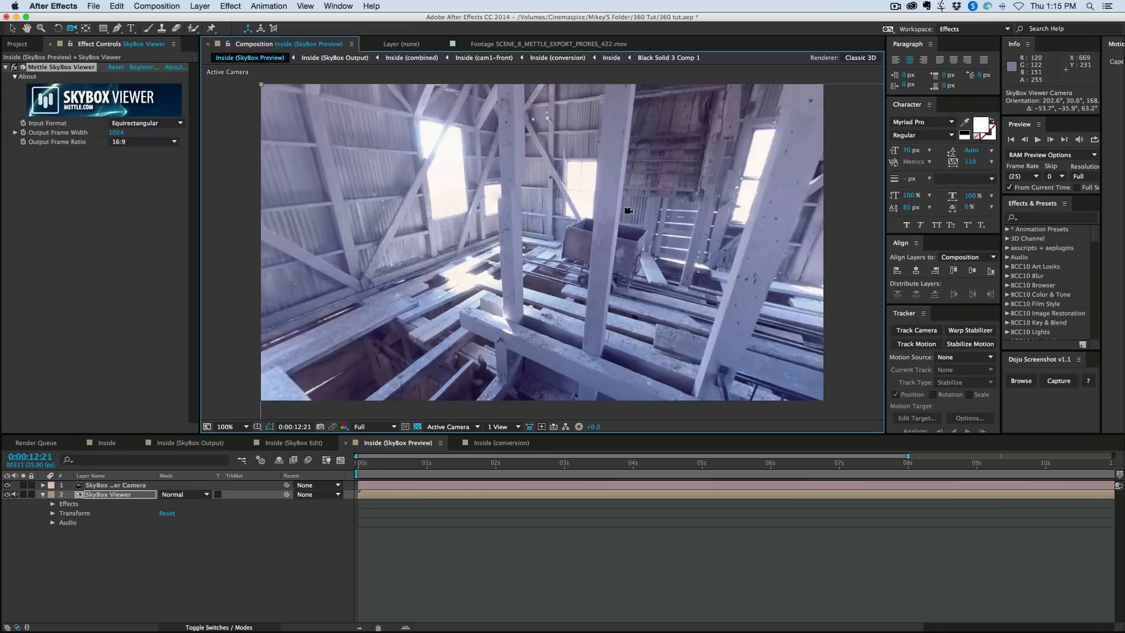
{"action": "left_click_drag", "start_coordinate": [626, 211], "coordinate": [572, 226]}
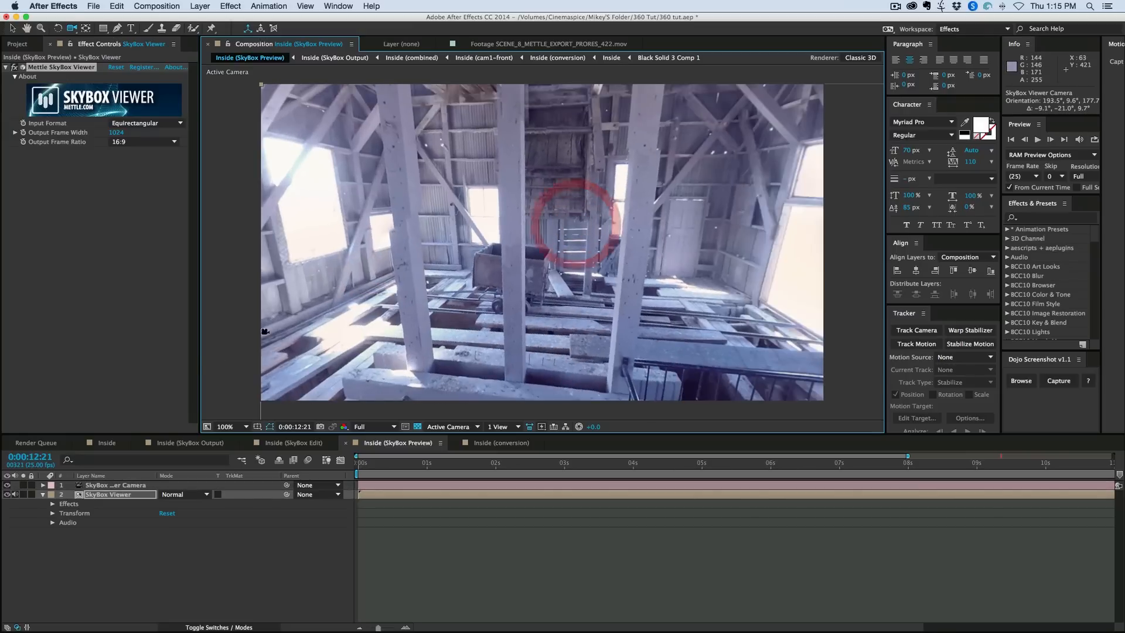
- Create a new composition from the SCENE_10_METTLE_EXPORT_PRORES_422.mov footage
{"action": "left_click", "coordinate": [105, 442]}
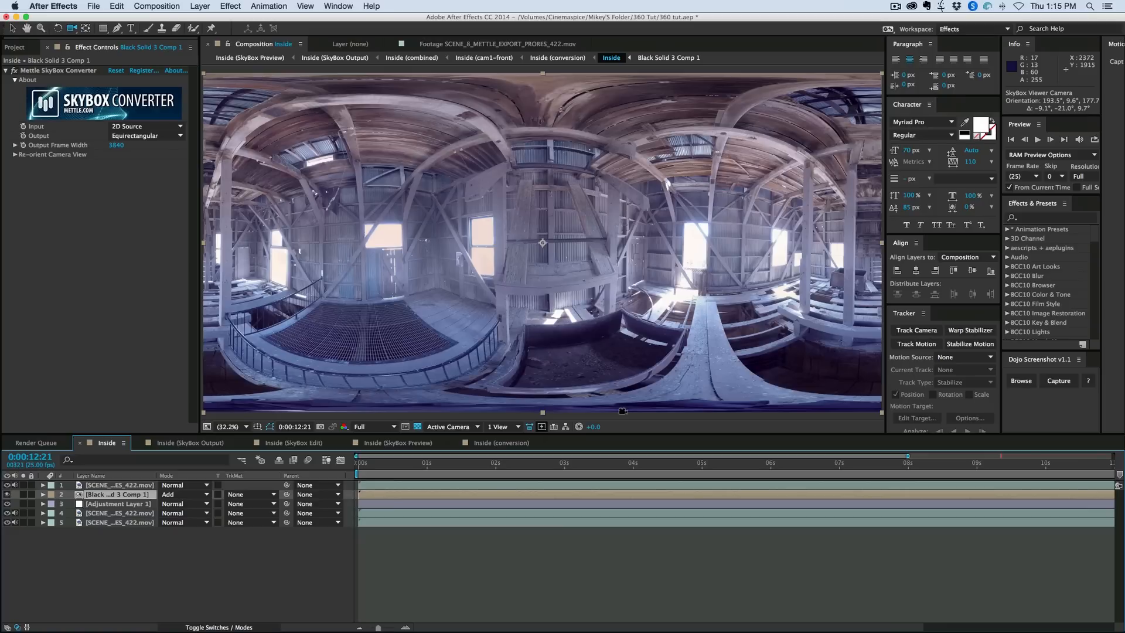
{"action": "key", "text": "super+0"}
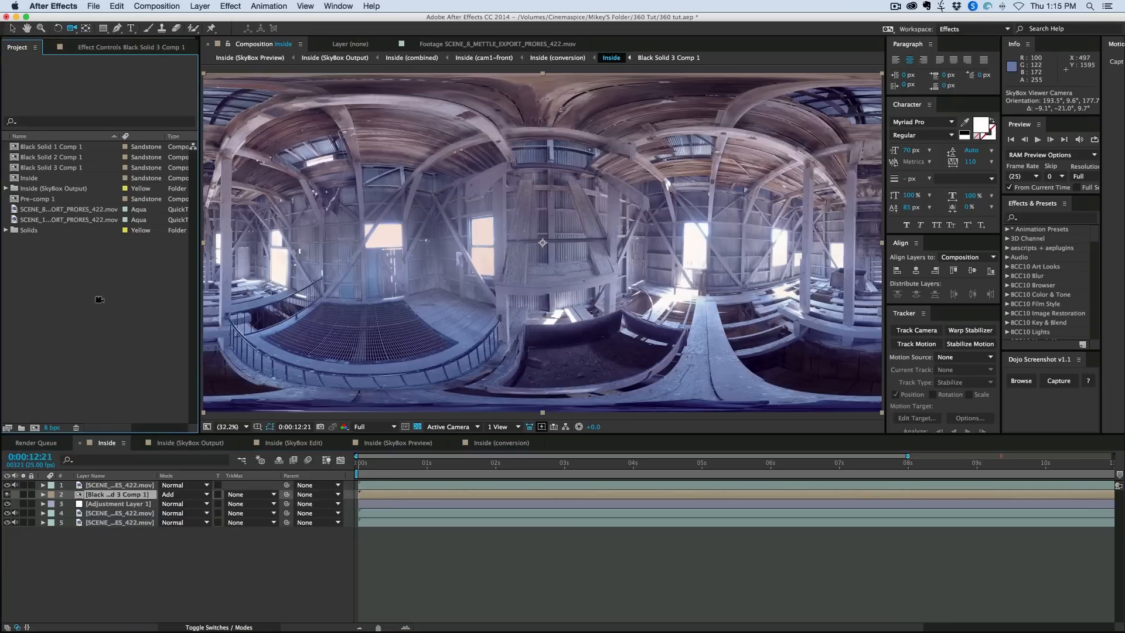
{"action": "left_click", "coordinate": [45, 209]}
{"action": "left_click", "coordinate": [55, 219]}
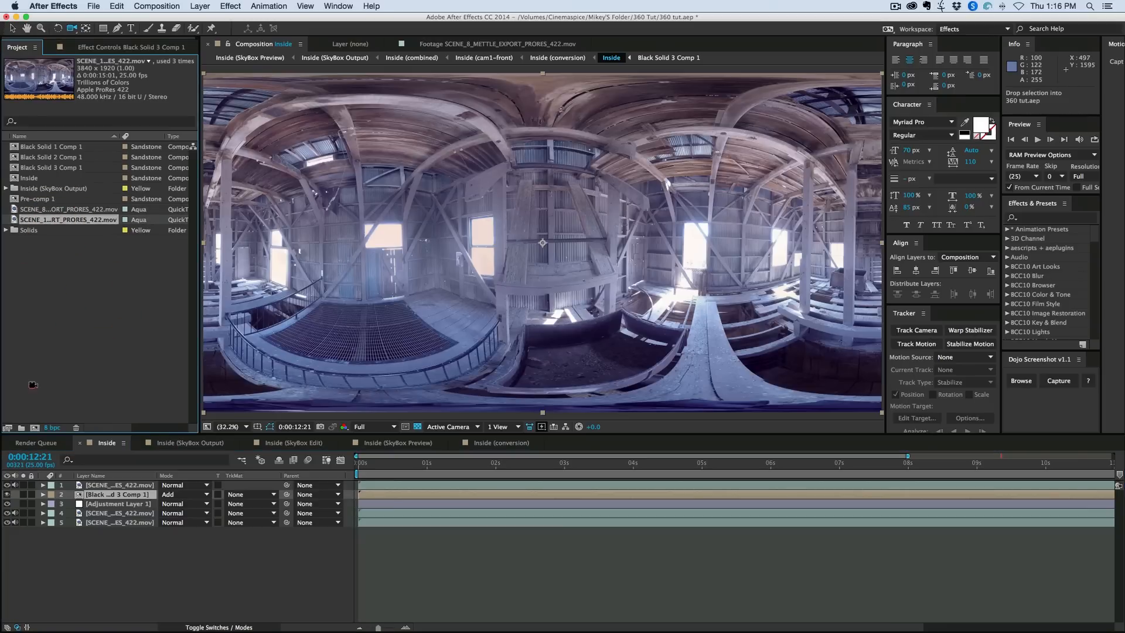
{"action": "left_click", "coordinate": [34, 430]}
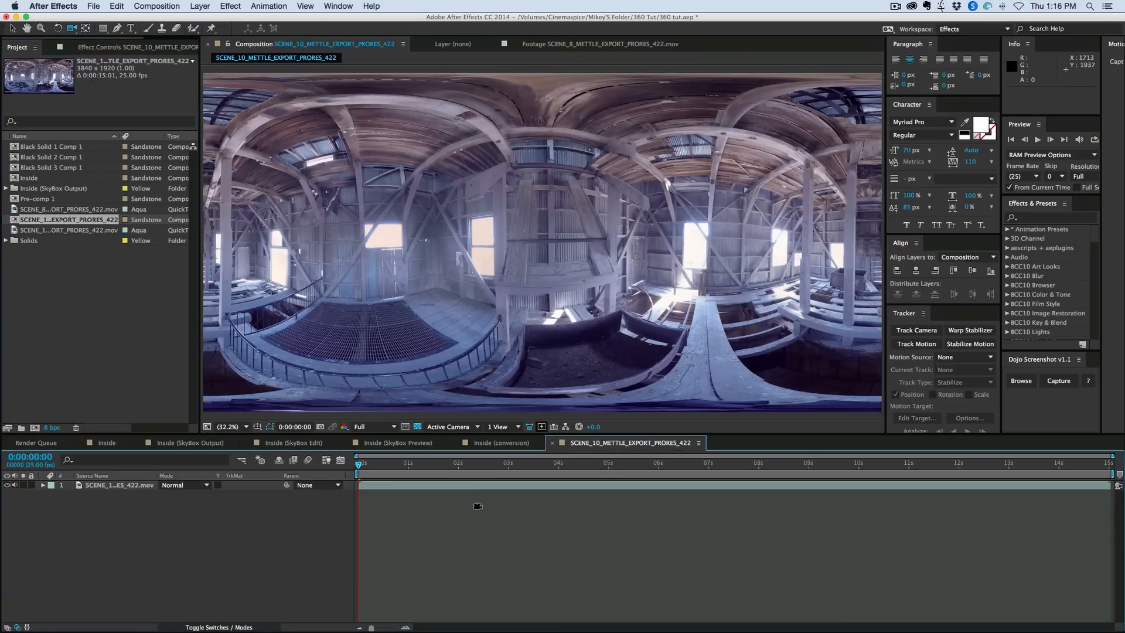
- Run the SkyBox Extractor script on the SCENE_10_METTLE_EXPORT_PRORES_422 composition with the 3D plugins option on and Edge Blending off
{"action": "left_click", "coordinate": [474, 485]}
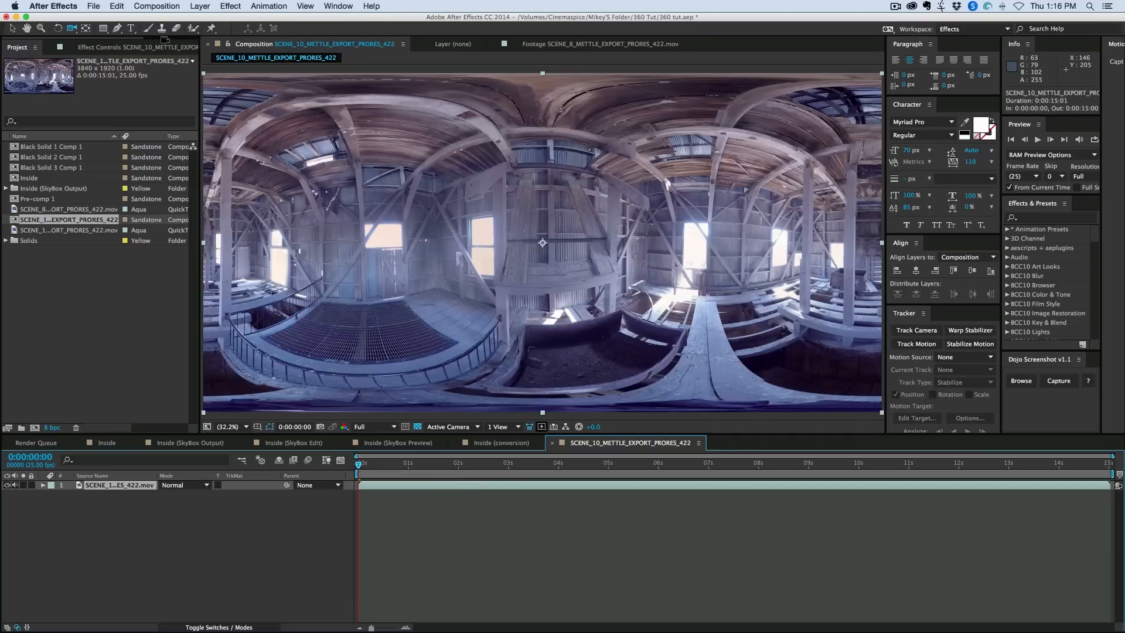
{"action": "left_click", "coordinate": [93, 6]}
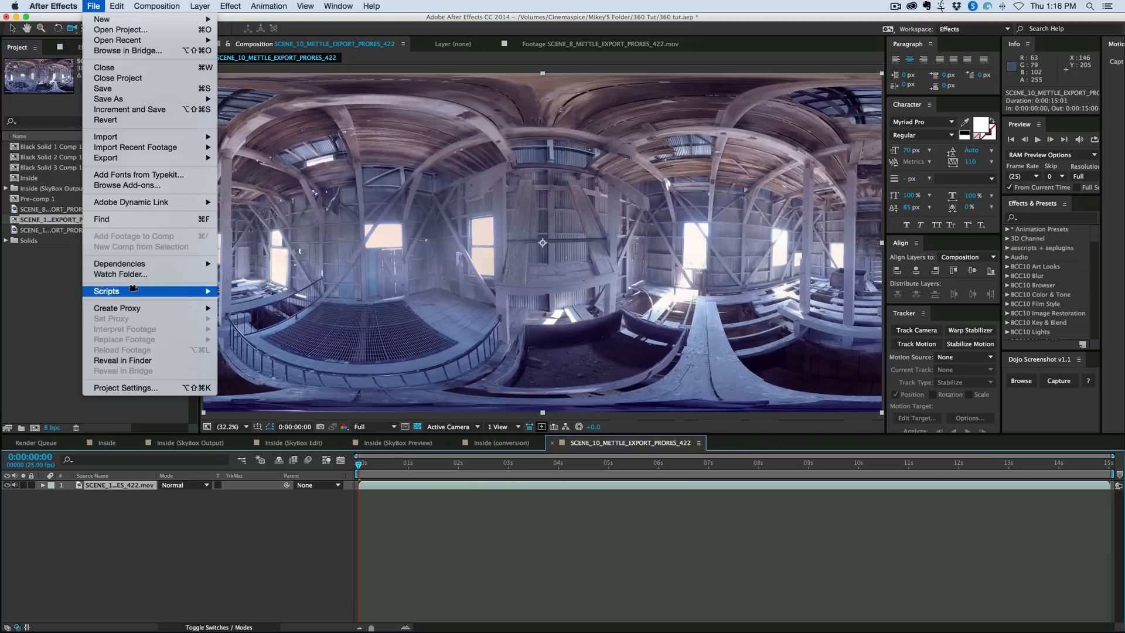
{"action": "mouse_move", "coordinate": [133, 290]}
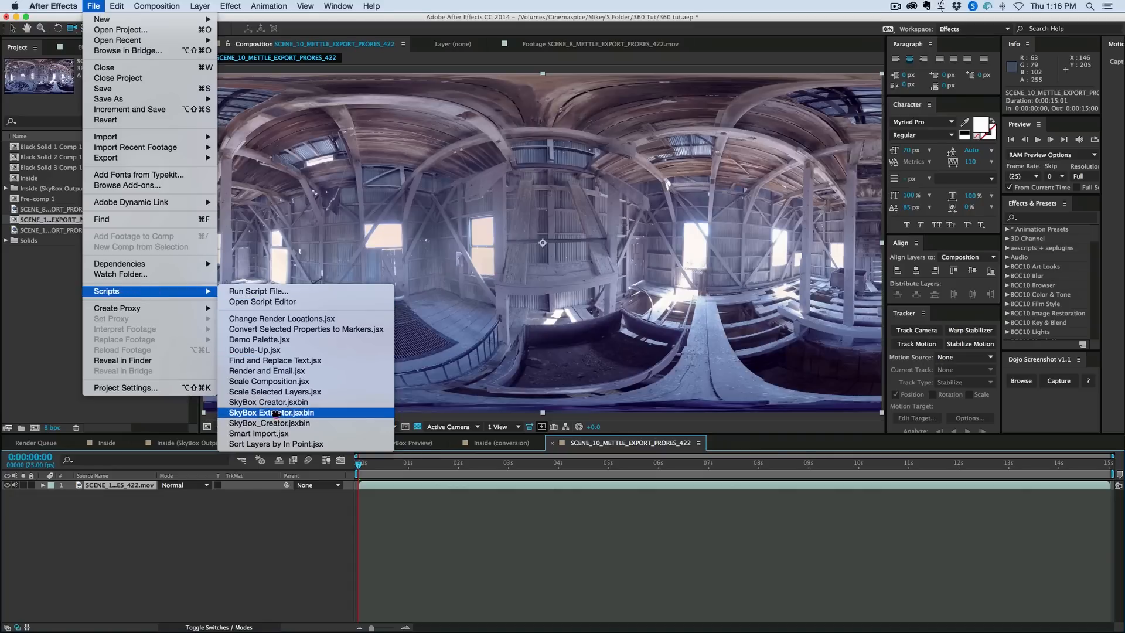
{"action": "left_click", "coordinate": [275, 413]}
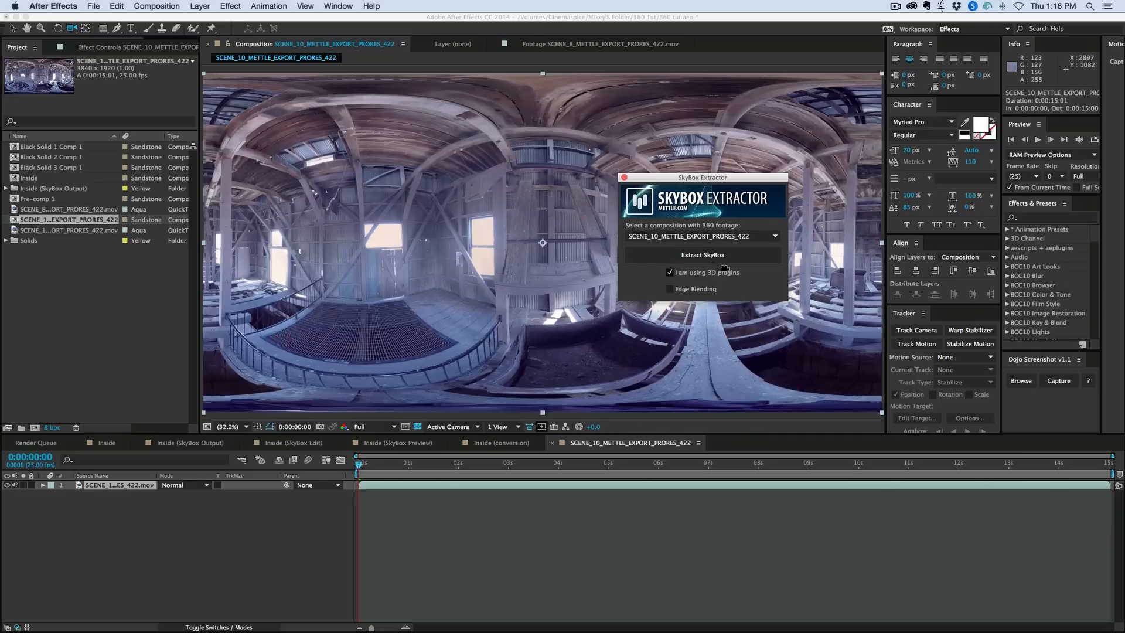
{"action": "left_click_drag", "start_coordinate": [667, 178], "coordinate": [603, 204]}
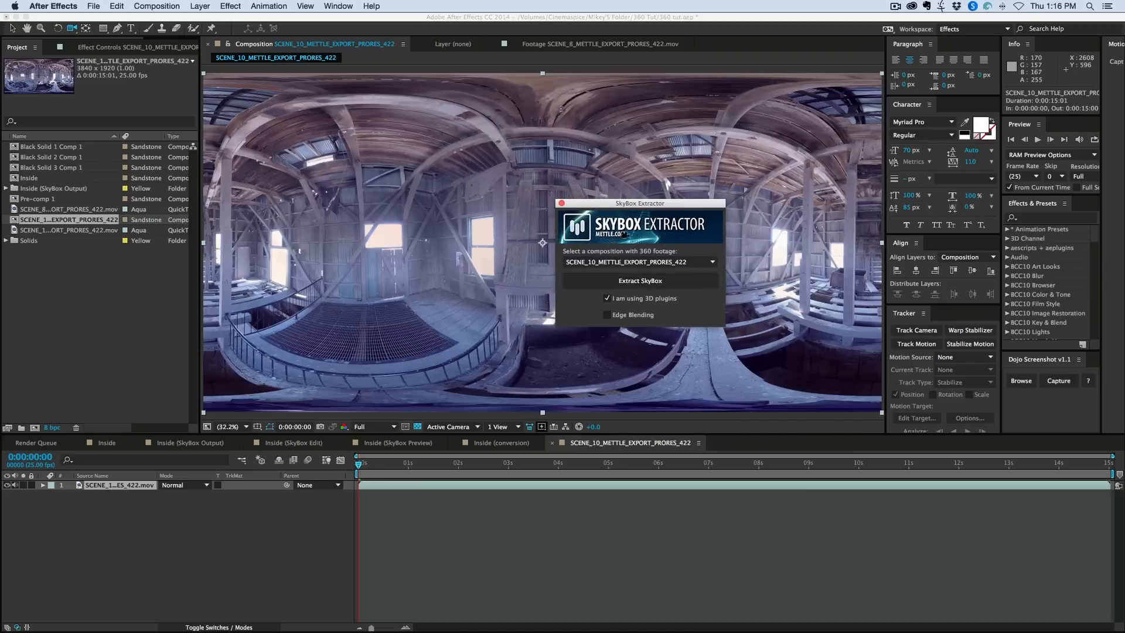
{"action": "left_click", "coordinate": [640, 281]}
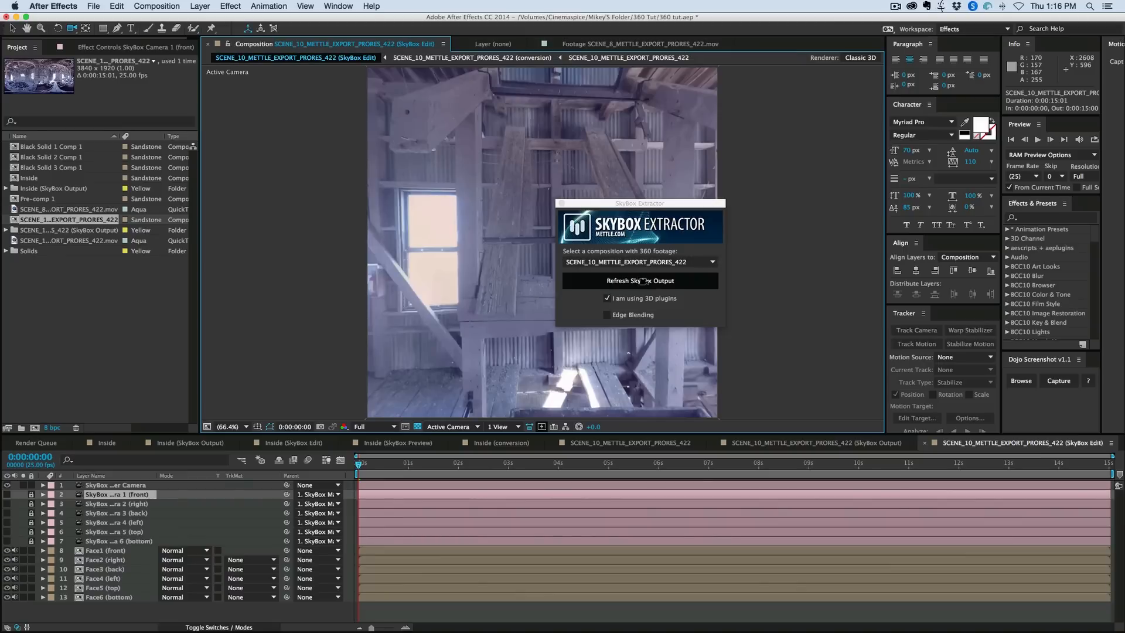
- Close all the old Inside composition timelines and move the SkyBox Extractor window clear of the composition view
{"action": "left_click", "coordinate": [504, 444]}
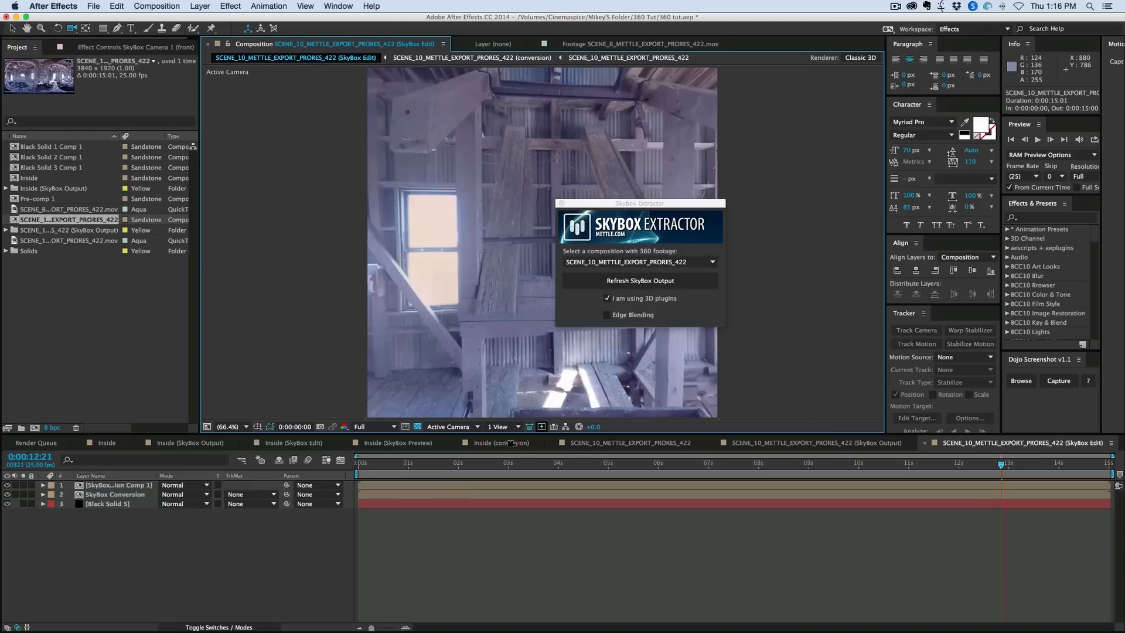
{"action": "left_click", "coordinate": [457, 444]}
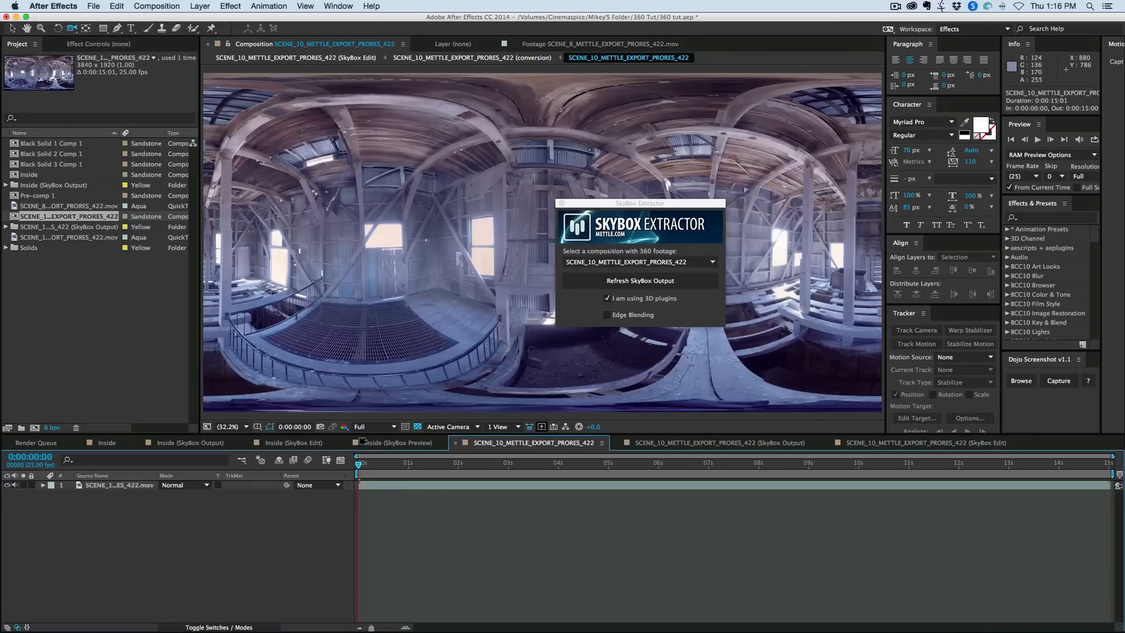
{"action": "left_click", "coordinate": [362, 443]}
{"action": "left_click", "coordinate": [347, 443]}
{"action": "left_click", "coordinate": [265, 444]}
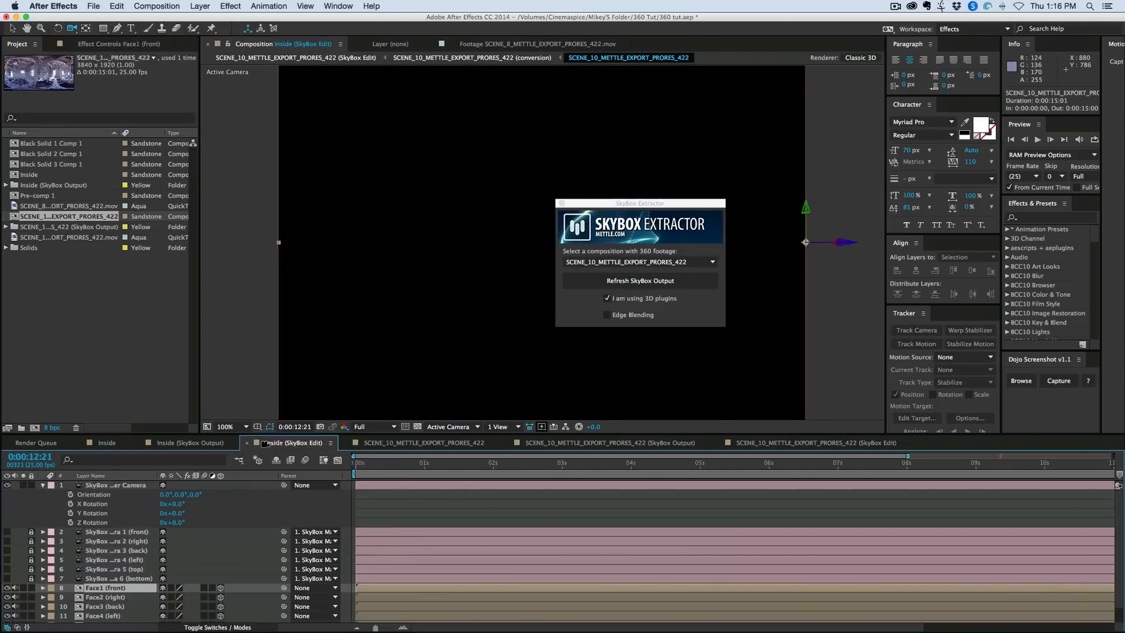
{"action": "left_click", "coordinate": [249, 443]}
{"action": "left_click", "coordinate": [177, 443]}
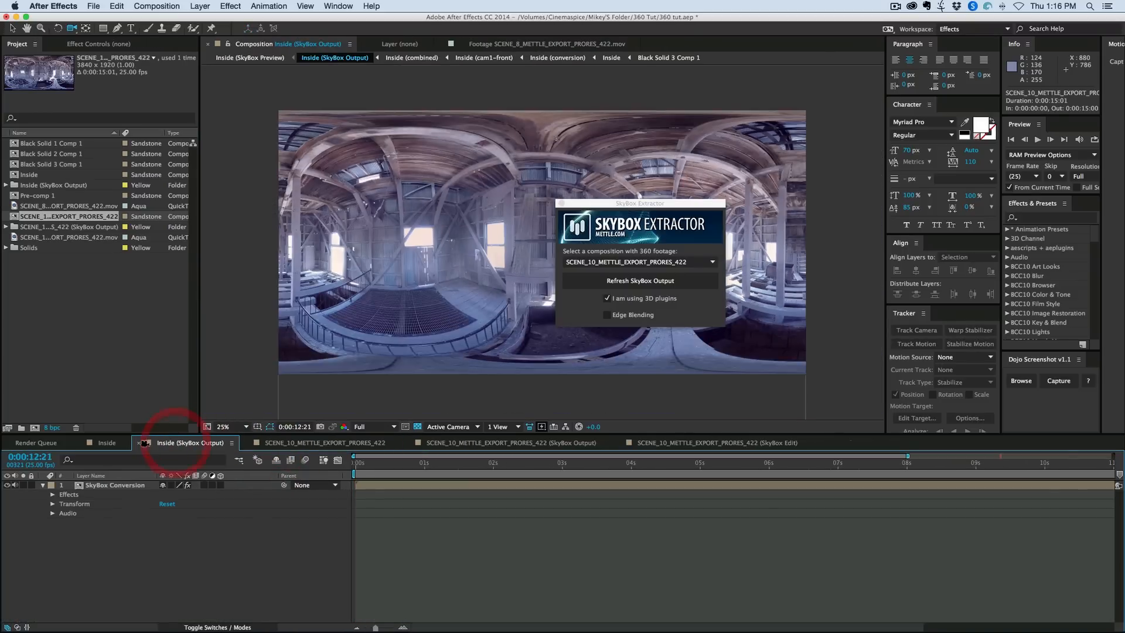
{"action": "left_click", "coordinate": [85, 443]}
{"action": "left_click", "coordinate": [80, 443]}
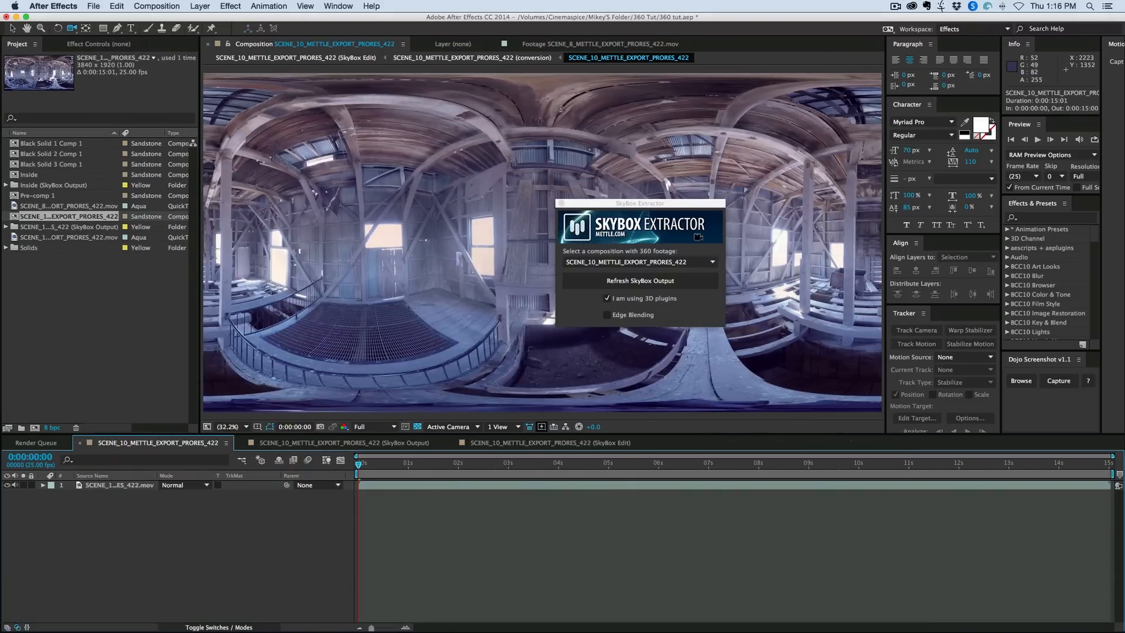
{"action": "left_click_drag", "start_coordinate": [665, 205], "coordinate": [1073, 499]}
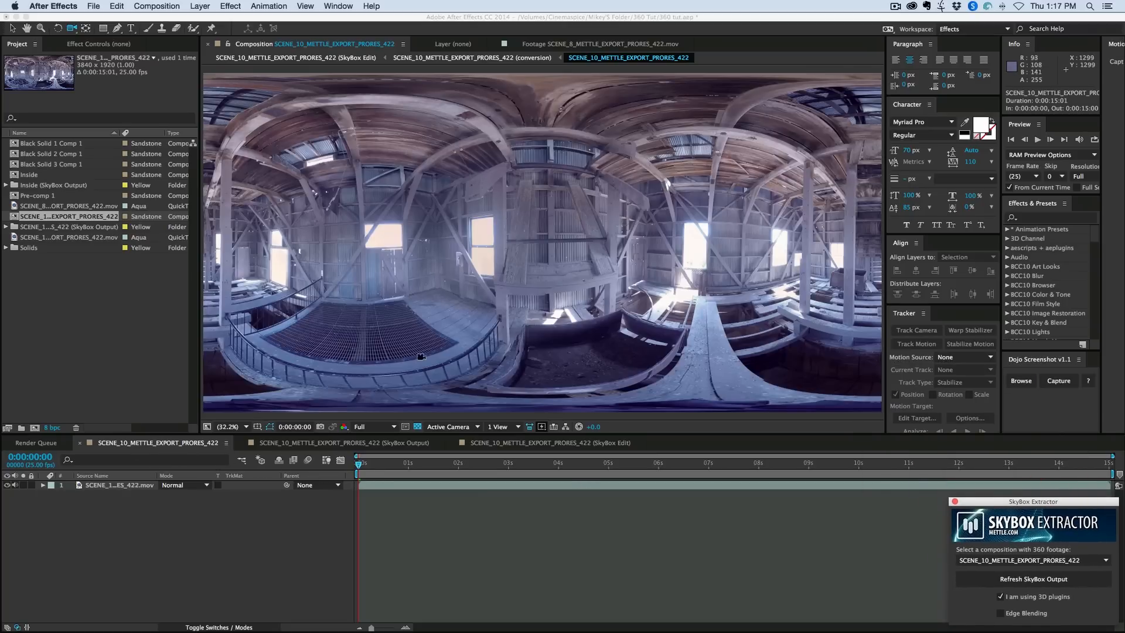
- Look through the extracted SkyBox Output and SkyBox Edit compositions, and return to the SCENE_10_METTLE_EXPORT_PRORES_422 composition
{"action": "left_click", "coordinate": [307, 444]}
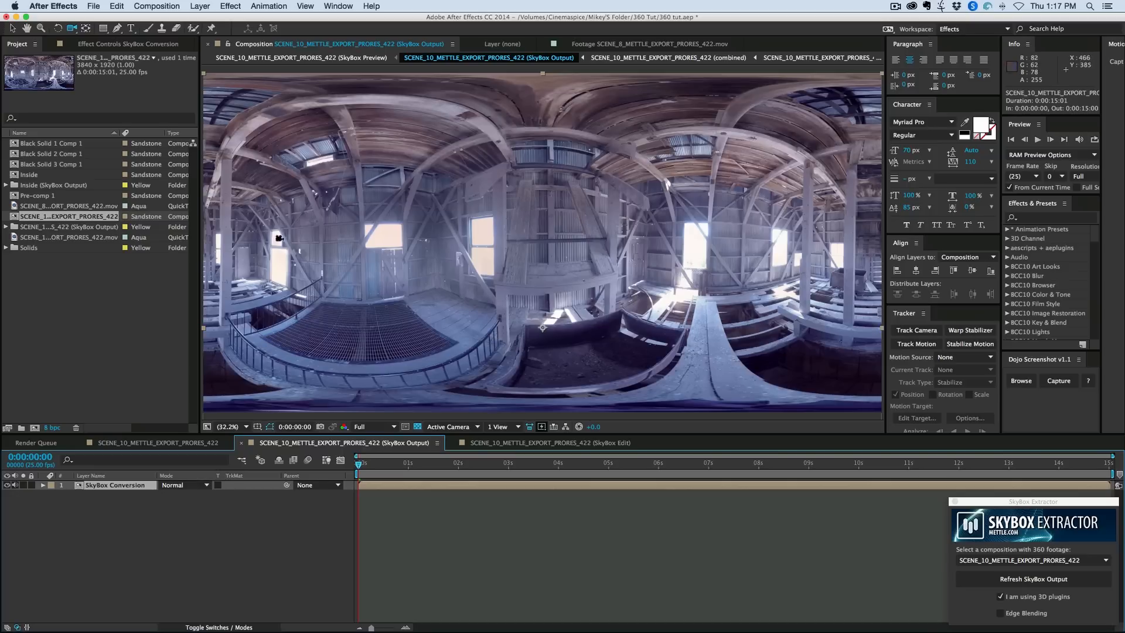
{"action": "left_click", "coordinate": [507, 443]}
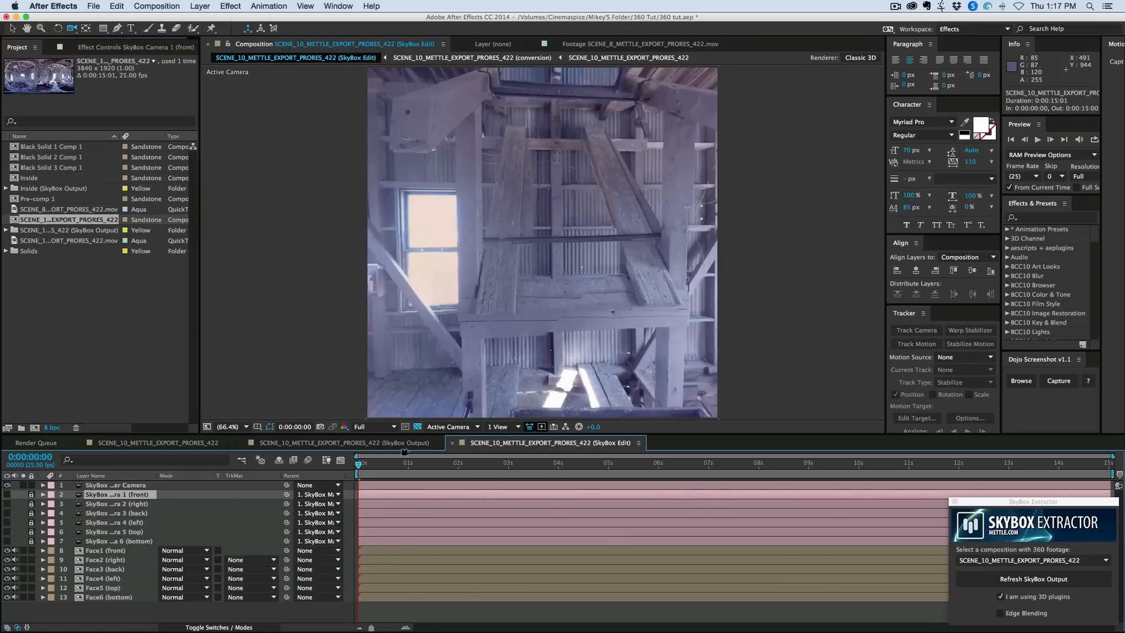
{"action": "left_click", "coordinate": [152, 444]}
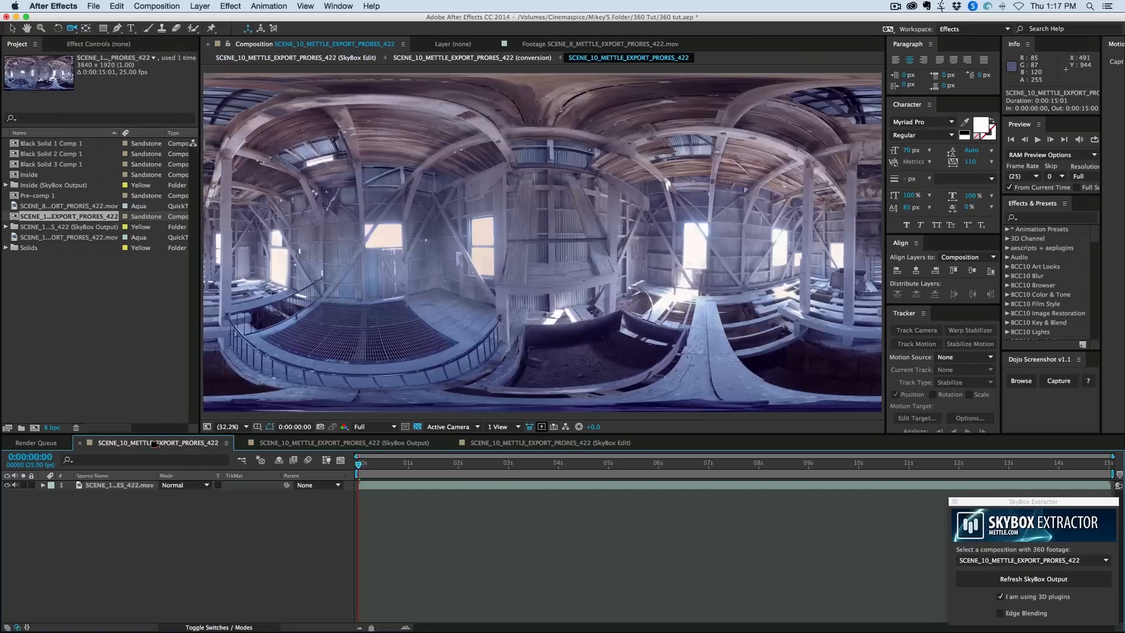
- Open the SkyBox Preview composition from the SCENE_10 SkyBox Output folder, look around with its camera, and return to the source composition
{"action": "left_click", "coordinate": [6, 227]}
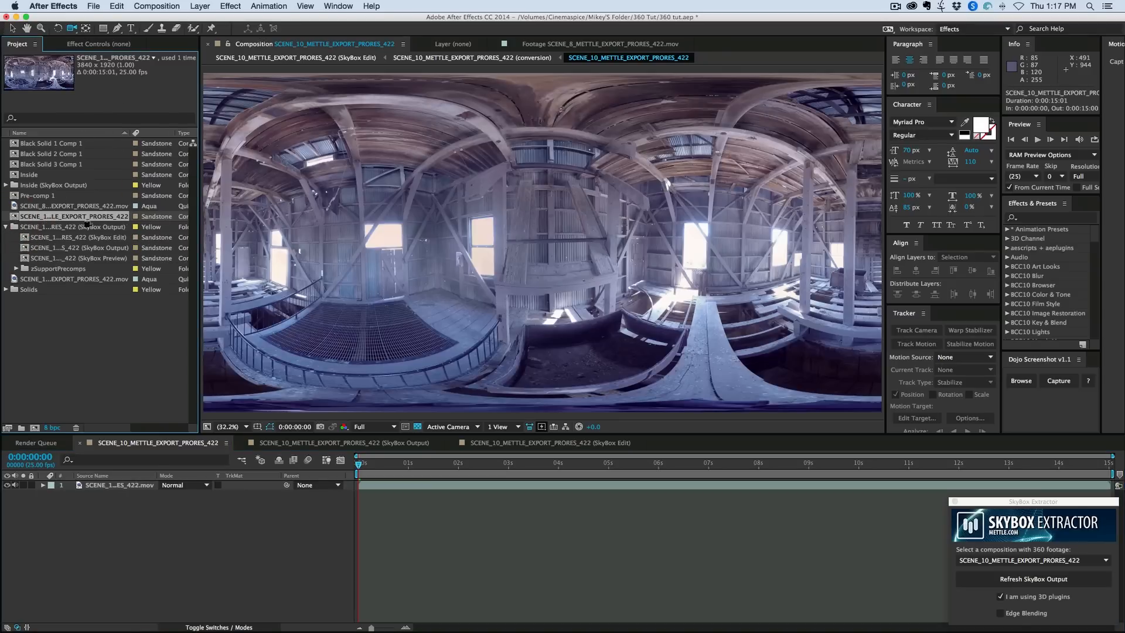
{"action": "double_click", "coordinate": [89, 256]}
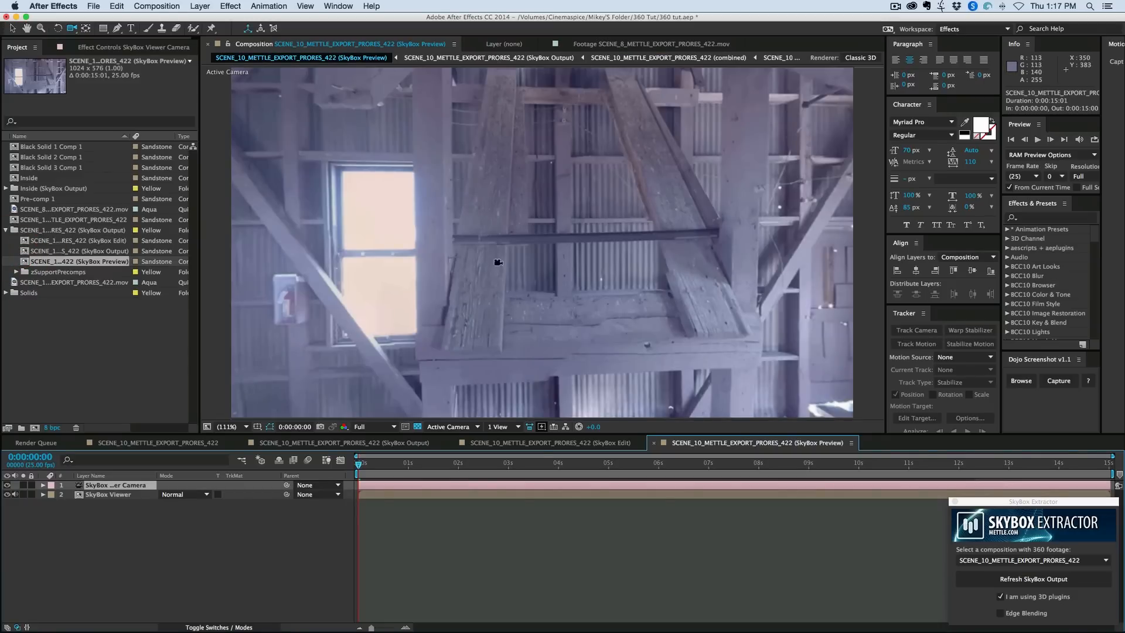
{"action": "left_click_drag", "start_coordinate": [574, 248], "coordinate": [489, 237]}
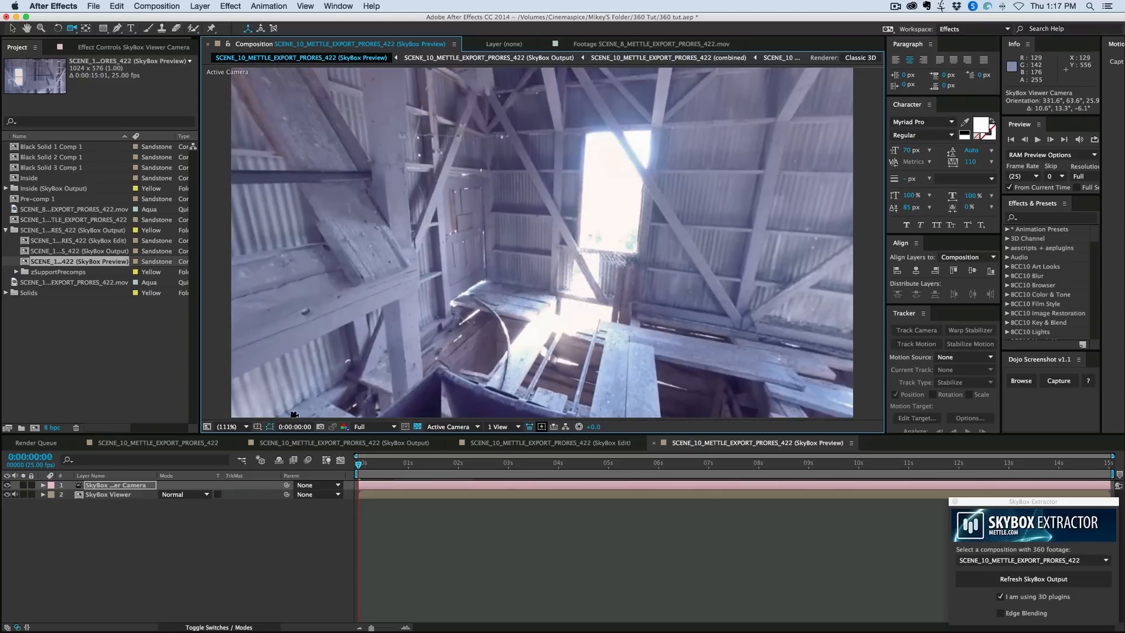
{"action": "left_click", "coordinate": [174, 443]}
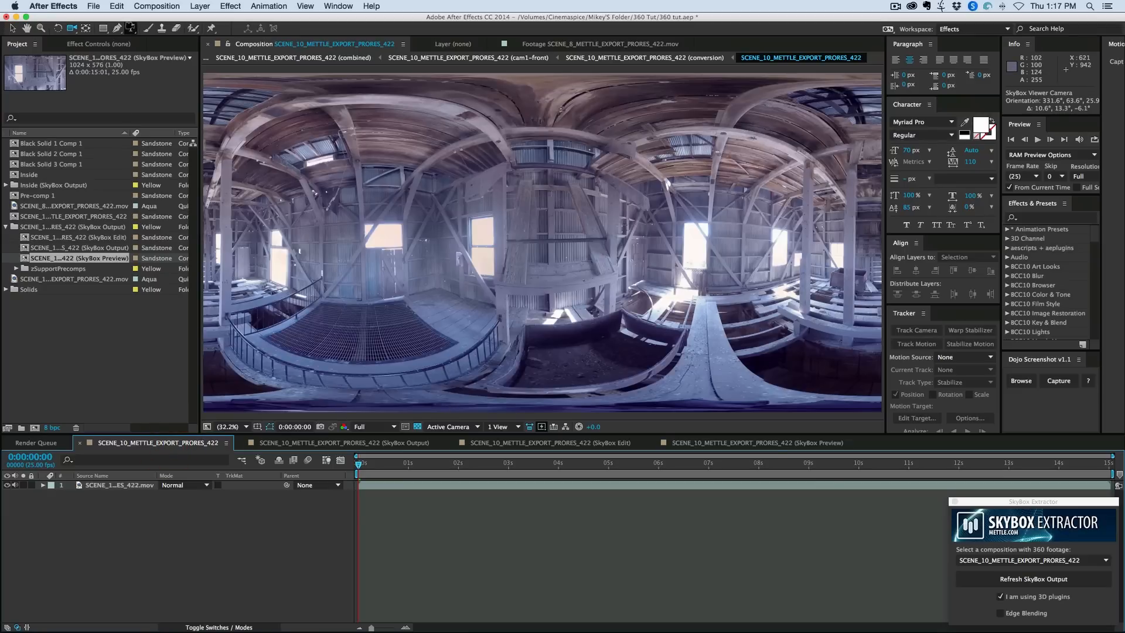
- Add a large WATERMARK text layer near the middle of the SCENE_10_METTLE_EXPORT_PRORES_422 composition, over the barn footage
{"action": "left_click", "coordinate": [131, 28]}
{"action": "left_click", "coordinate": [423, 236]}
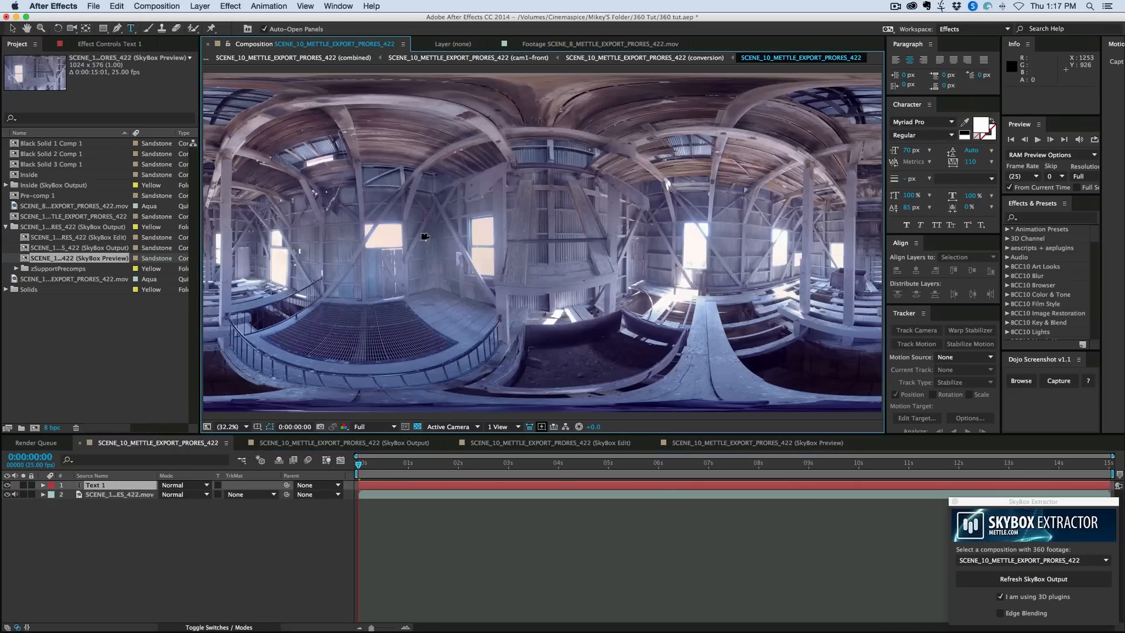
{"action": "type", "text": "WAT"}
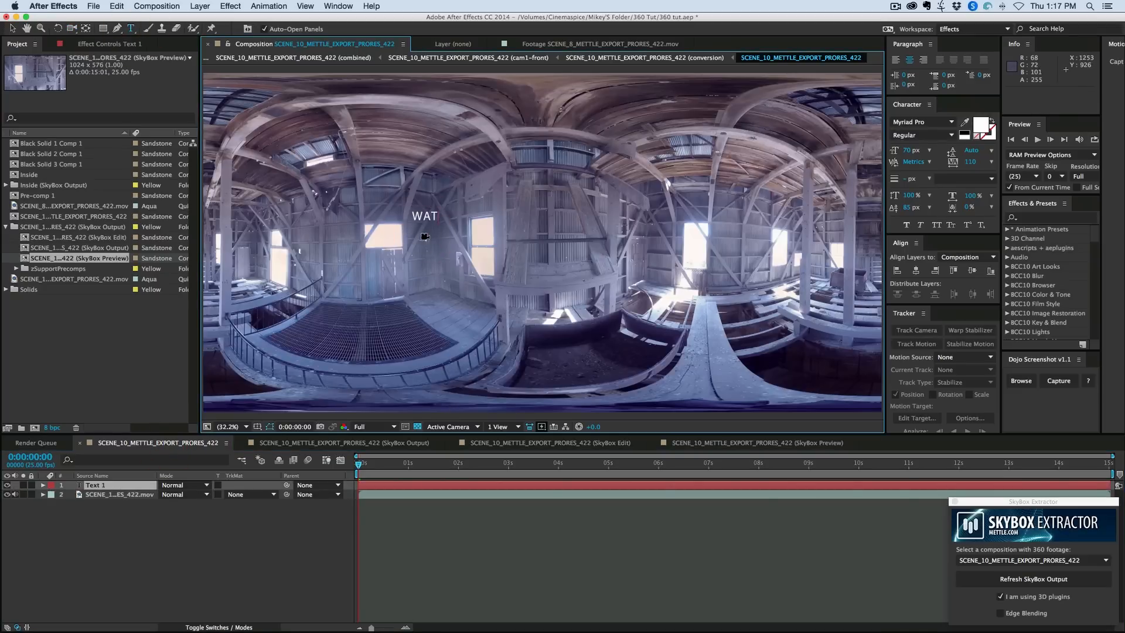
{"action": "type", "text": "ERMARK"}
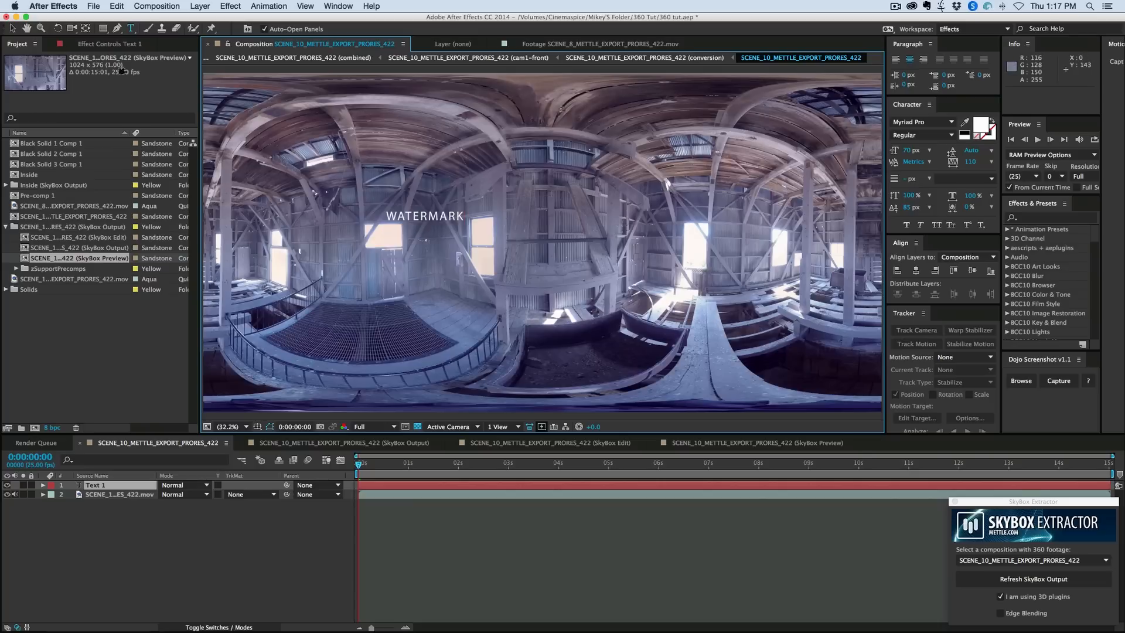
{"action": "left_click", "coordinate": [12, 28]}
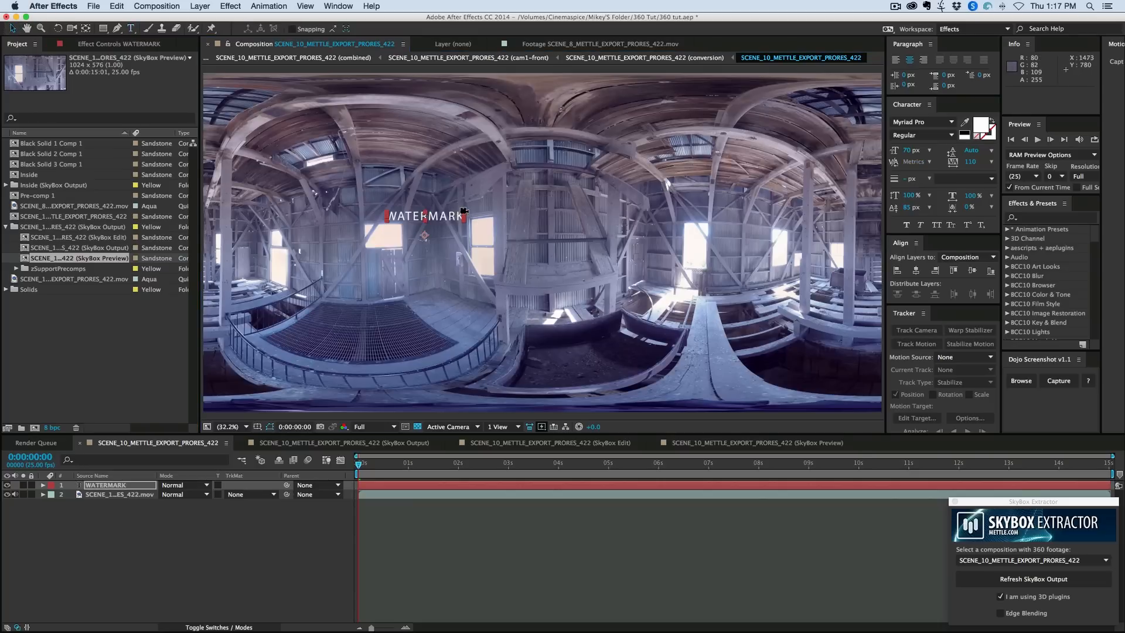
{"action": "left_click_drag", "start_coordinate": [515, 204], "coordinate": [538, 242]}
{"action": "left_click_drag", "start_coordinate": [434, 196], "coordinate": [574, 274]}
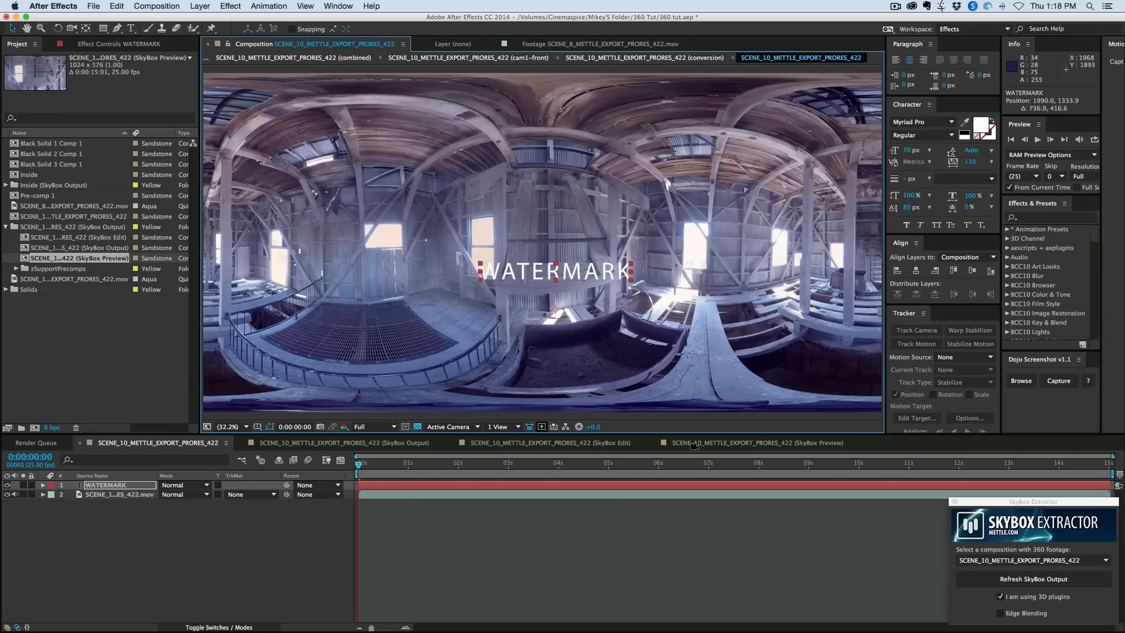
- Inspect the WATERMARK text in the SkyBox Preview composition by turning its camera toward the text, and return to the source composition
{"action": "left_click", "coordinate": [735, 443]}
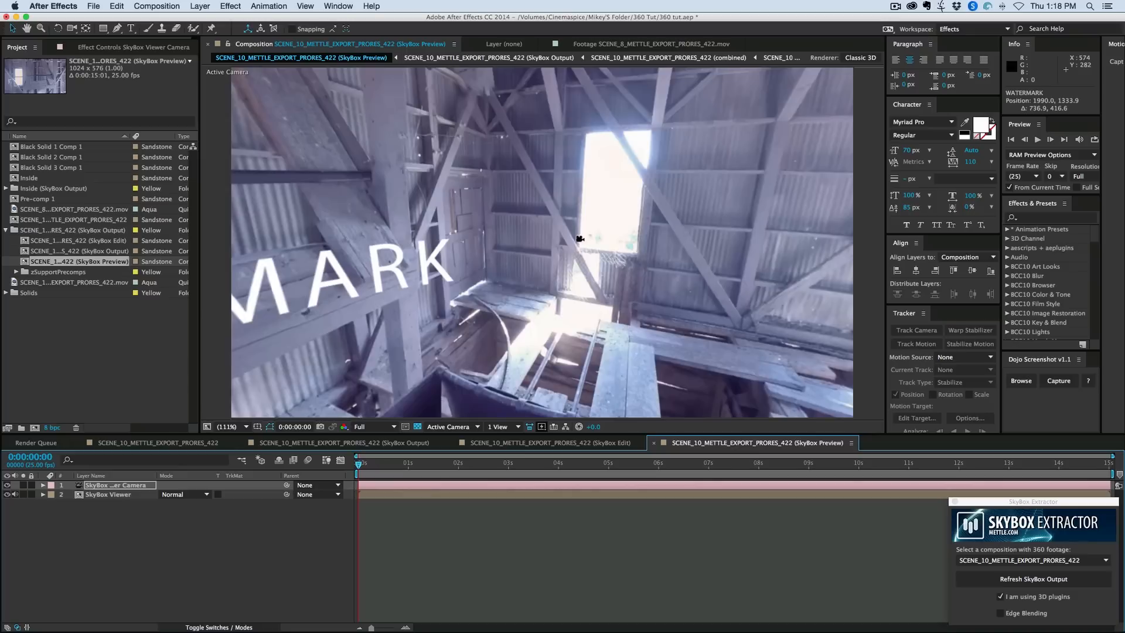
{"action": "left_click_drag", "start_coordinate": [475, 241], "coordinate": [589, 267]}
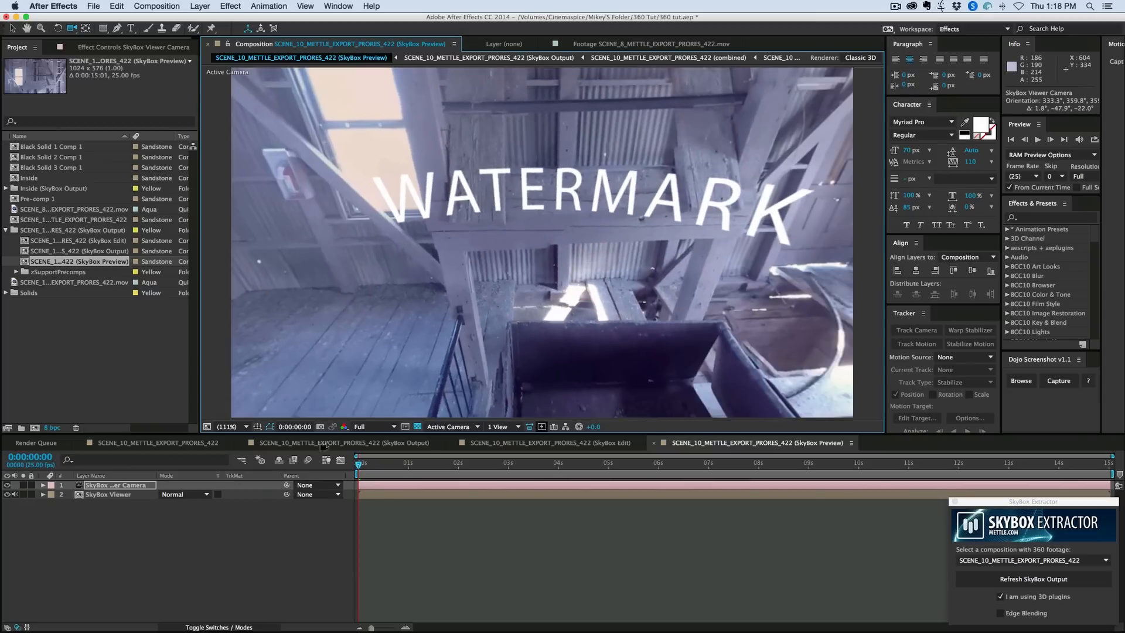
{"action": "left_click", "coordinate": [170, 443]}
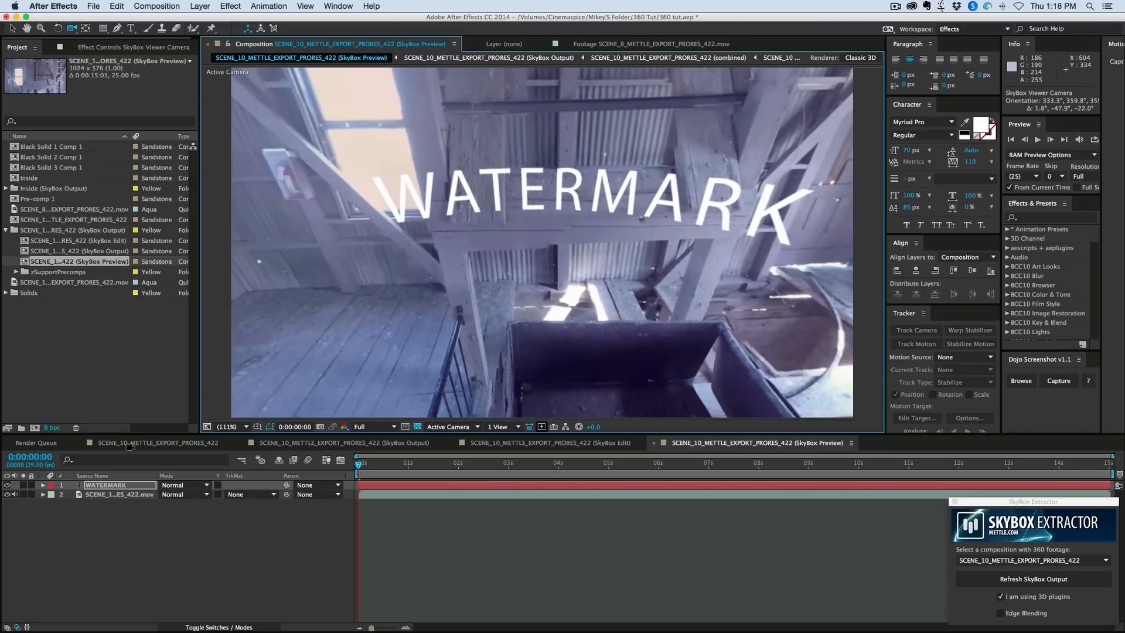
{"action": "left_click", "coordinate": [476, 522]}
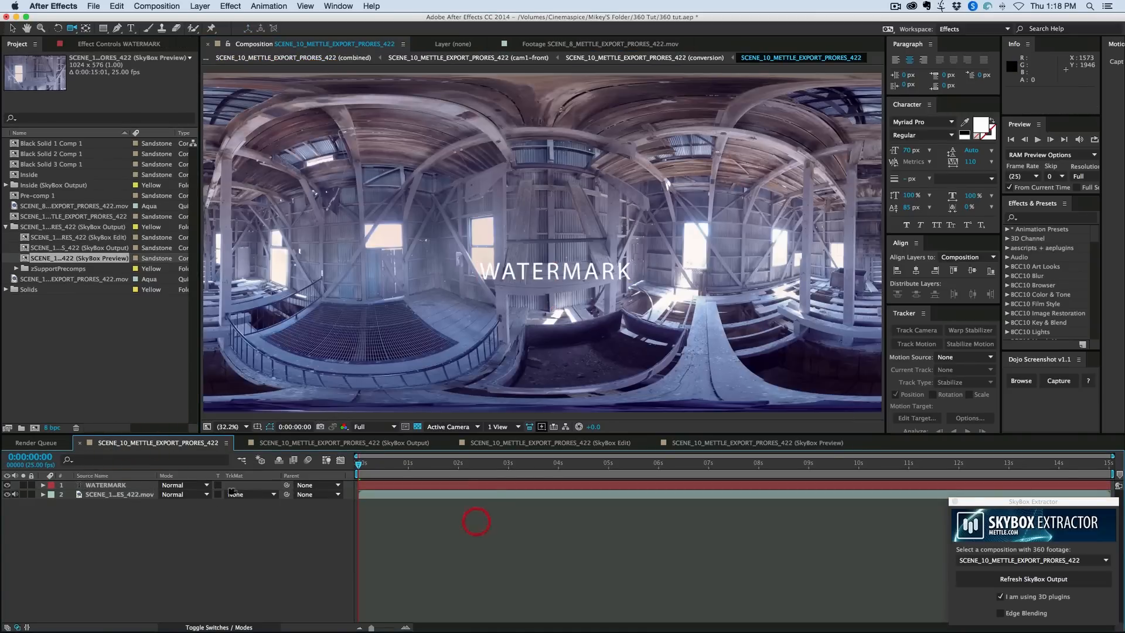
- Apply the Mettle SkyBox Converter effect to the WATERMARK layer with 2D Source as input and Equirectangular as output
{"action": "left_click", "coordinate": [114, 485]}
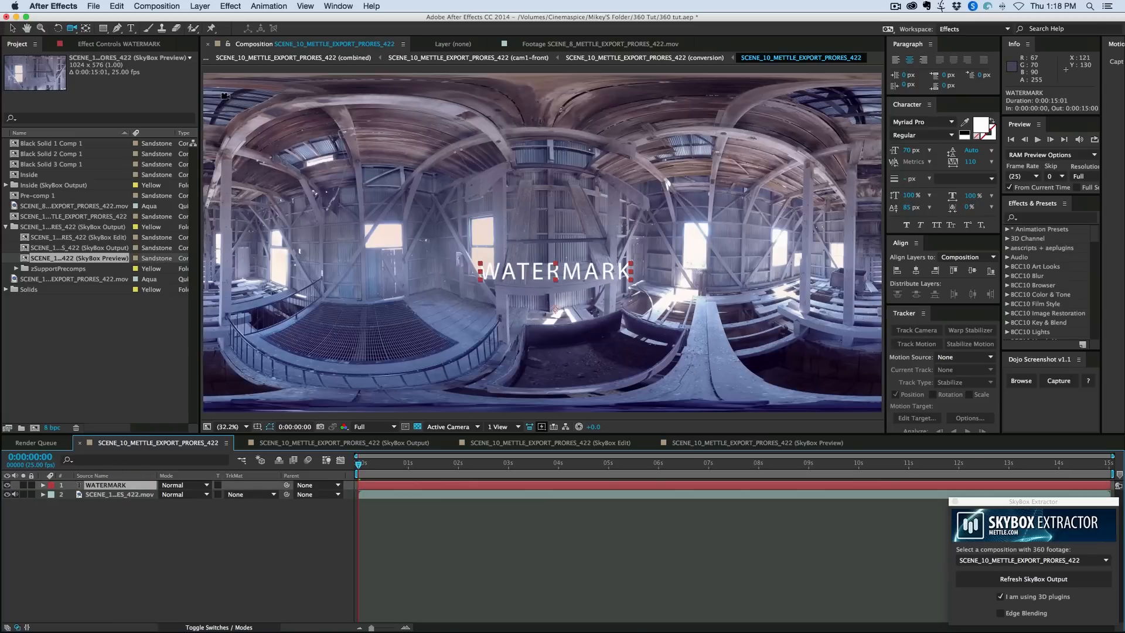
{"action": "left_click", "coordinate": [229, 6]}
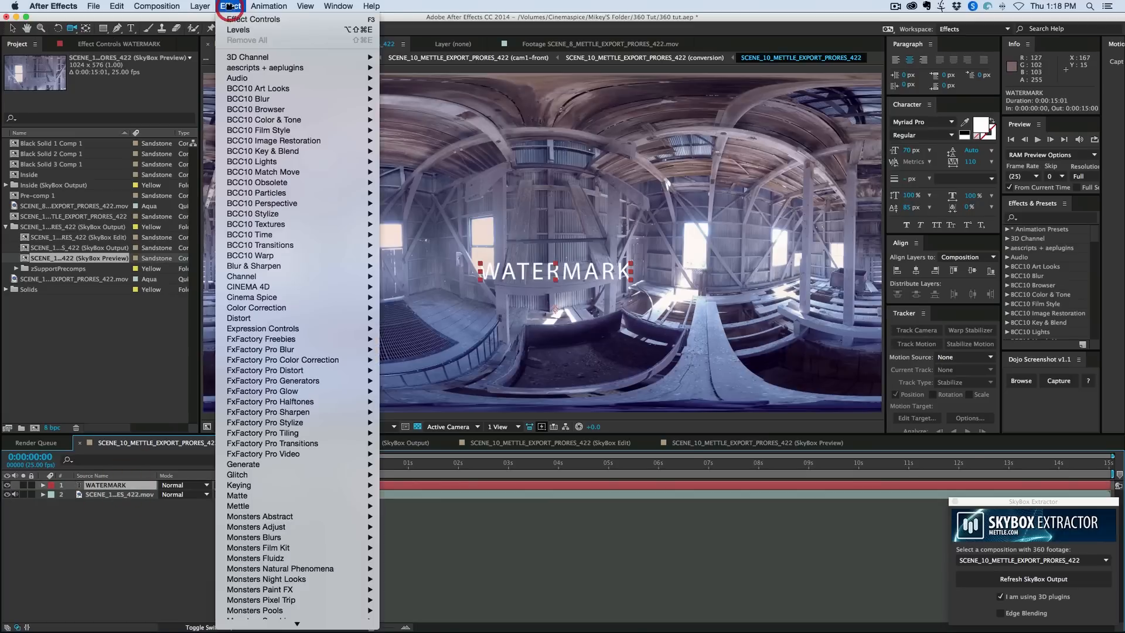
{"action": "mouse_move", "coordinate": [302, 493]}
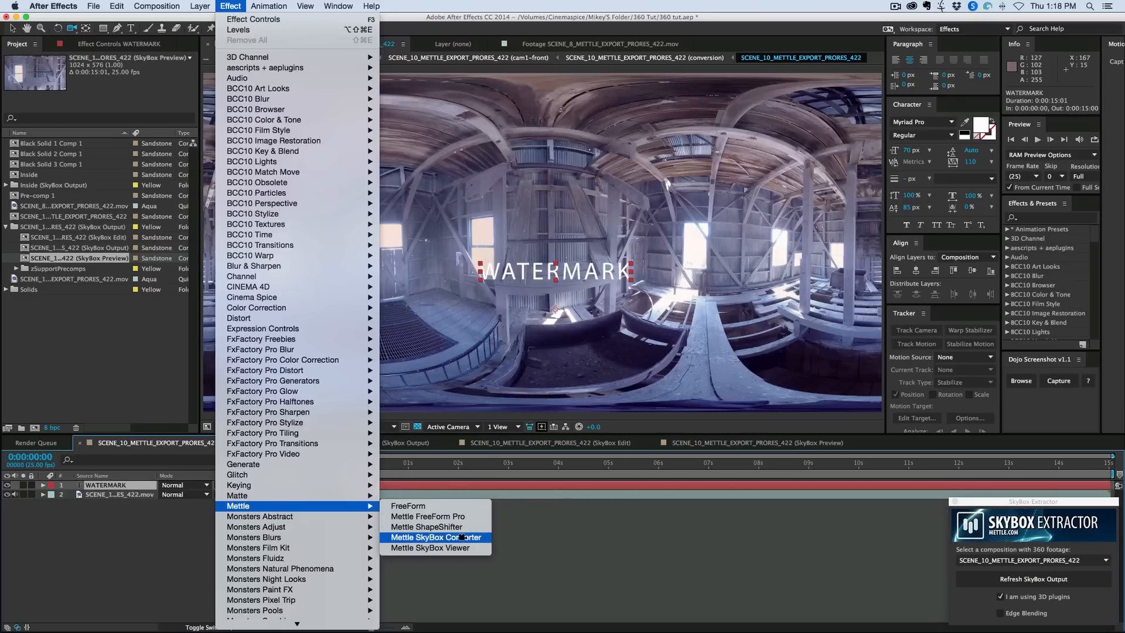
{"action": "left_click", "coordinate": [463, 537]}
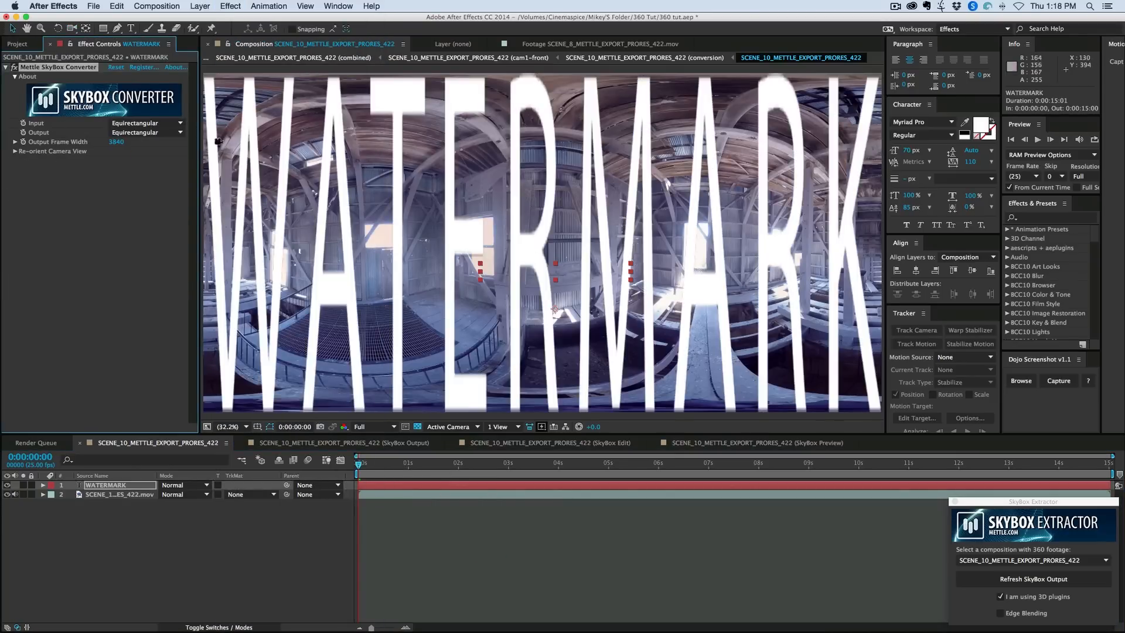
{"action": "left_click", "coordinate": [116, 123]}
{"action": "left_click", "coordinate": [131, 126]}
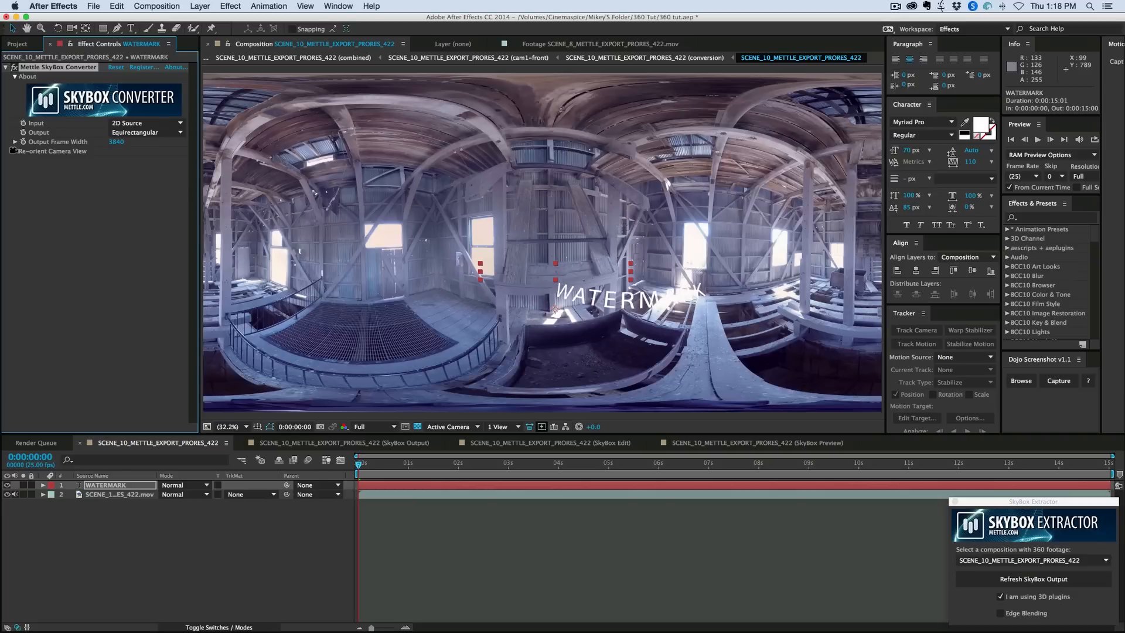
- Re-orient the WATERMARK text with a tilt of -12° and a pan of -43°, and check it in the SkyBox Preview composition
{"action": "left_click", "coordinate": [13, 151]}
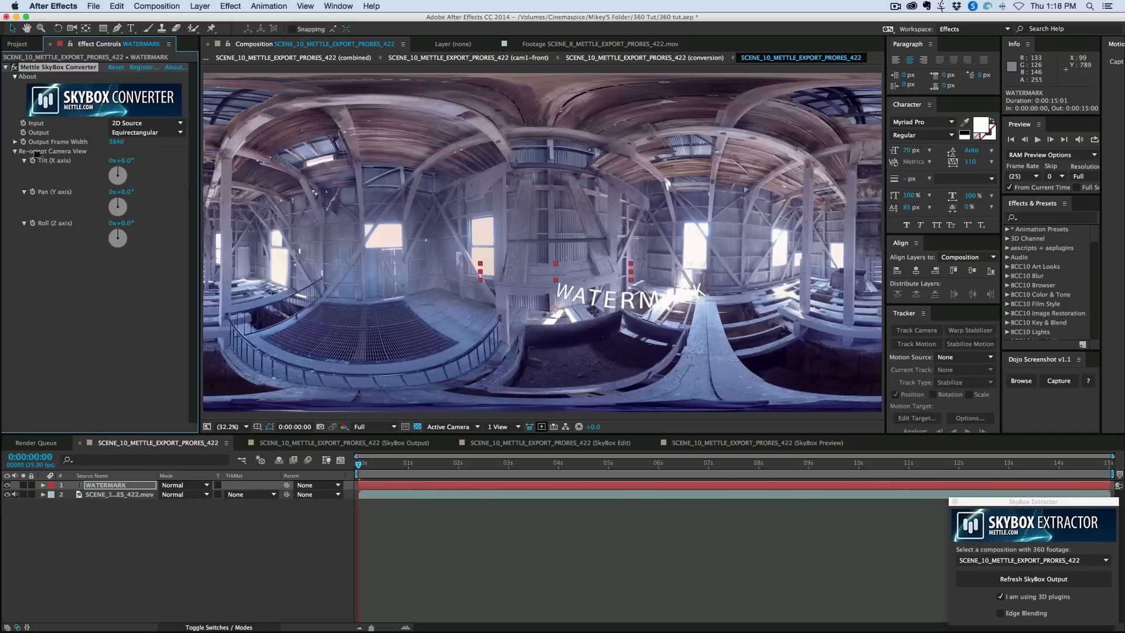
{"action": "mouse_move", "coordinate": [140, 160]}
{"action": "left_mouse_down"}
{"action": "mouse_move", "coordinate": [54, 159]}
{"action": "mouse_move", "coordinate": [127, 163]}
{"action": "mouse_move", "coordinate": [102, 192]}
{"action": "mouse_move", "coordinate": [132, 160]}
{"action": "left_mouse_up"}
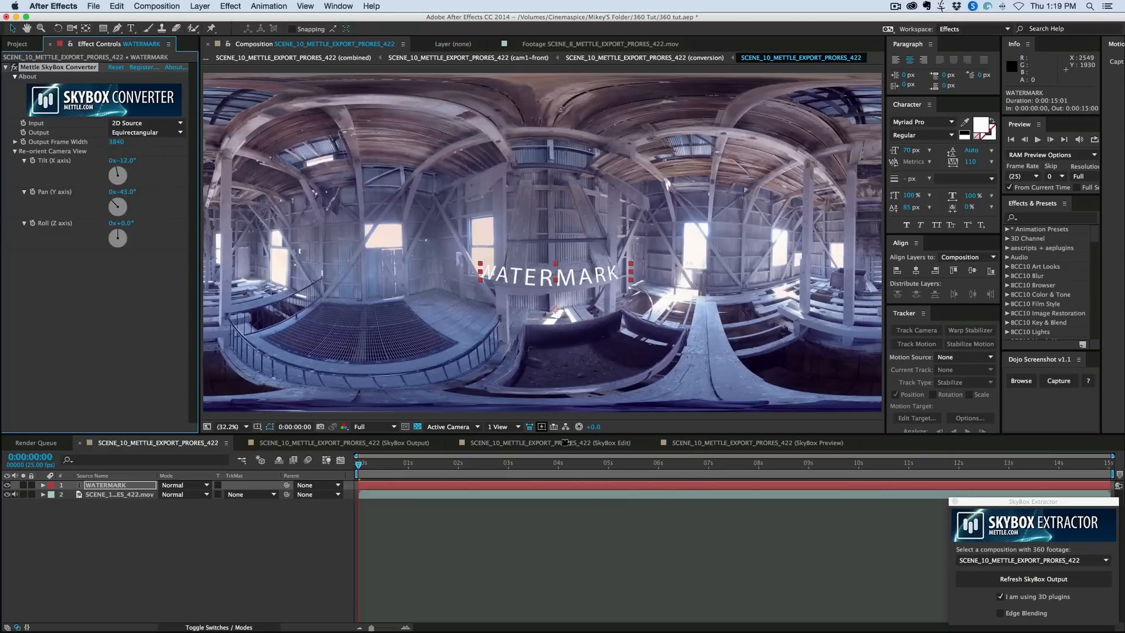
{"action": "left_click", "coordinate": [757, 443]}
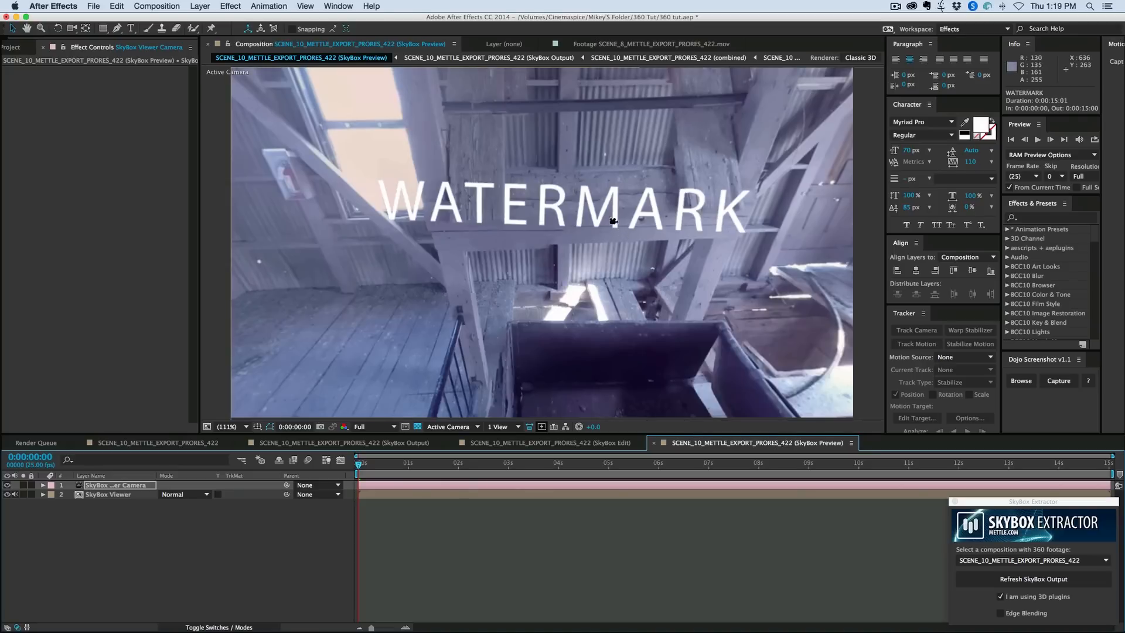
{"action": "key", "text": "c"}
{"action": "left_click_drag", "start_coordinate": [613, 221], "coordinate": [566, 220]}
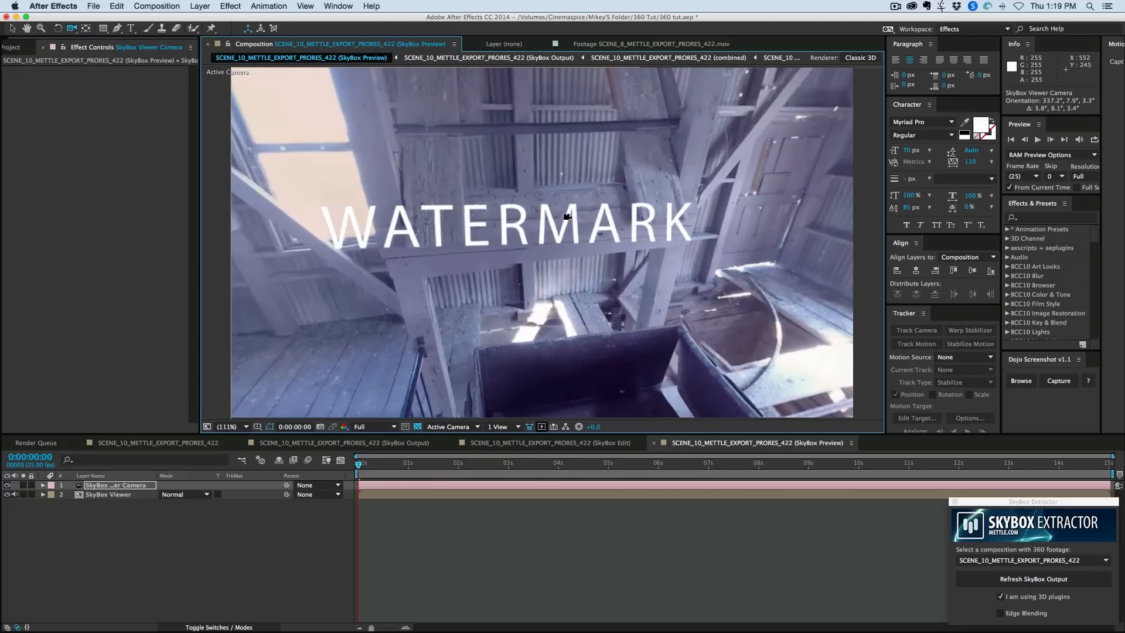
- Look down at the dark object on the floor beam in the preview, and view it in the SkyBox Edit composition
{"action": "left_click_drag", "start_coordinate": [671, 318], "coordinate": [559, 265]}
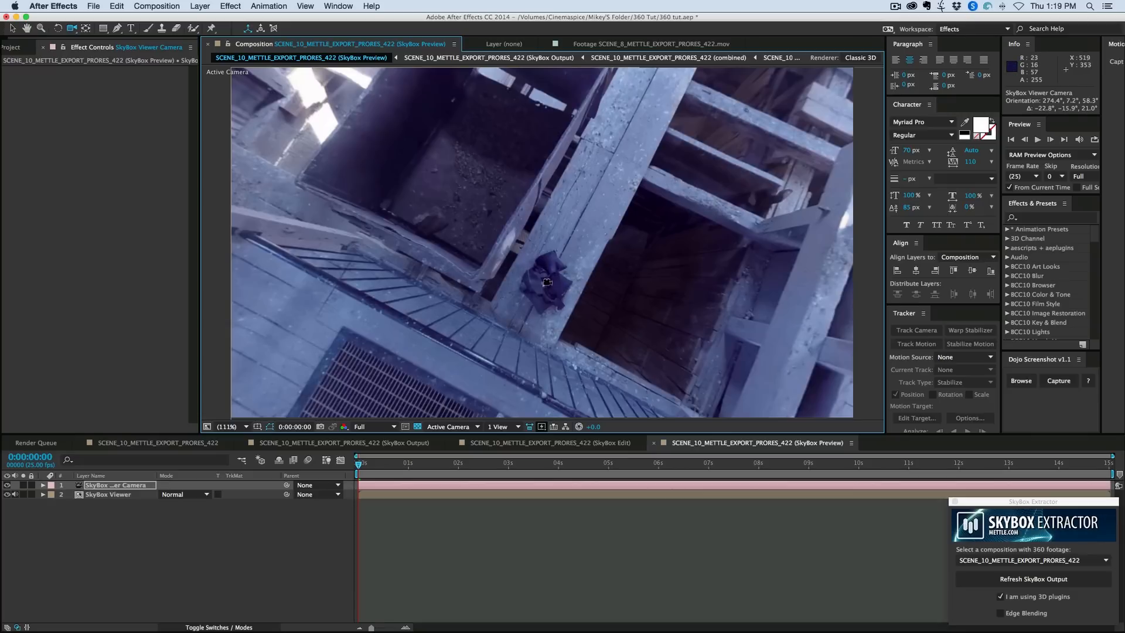
{"action": "left_click_drag", "start_coordinate": [496, 232], "coordinate": [534, 389]}
{"action": "left_click", "coordinate": [546, 442]}
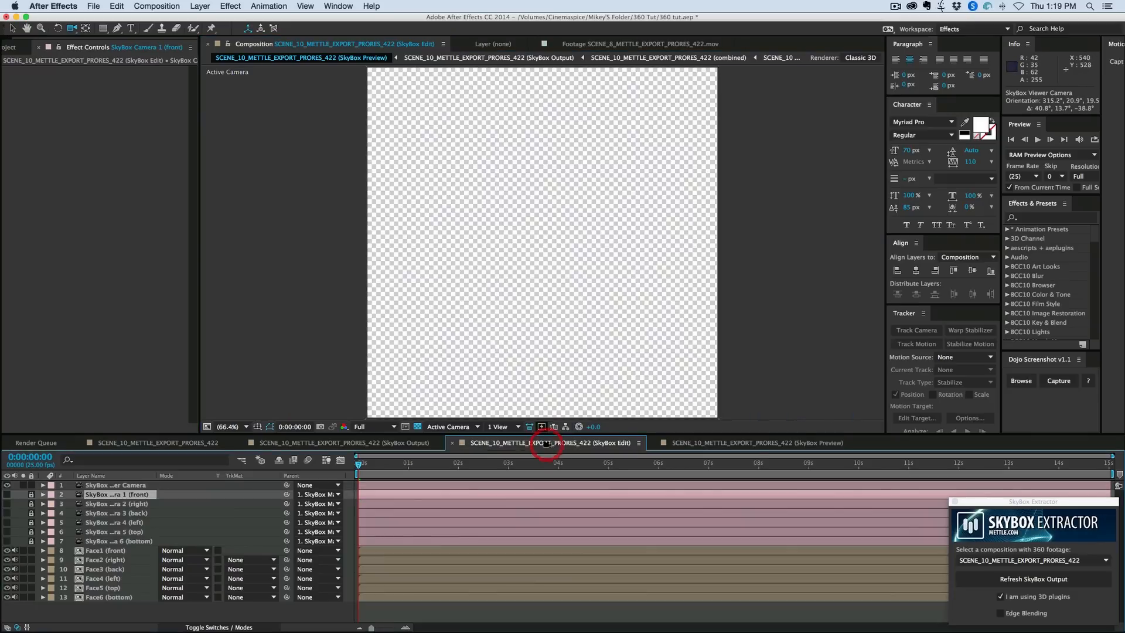
{"action": "left_click_drag", "start_coordinate": [569, 330], "coordinate": [538, 300]}
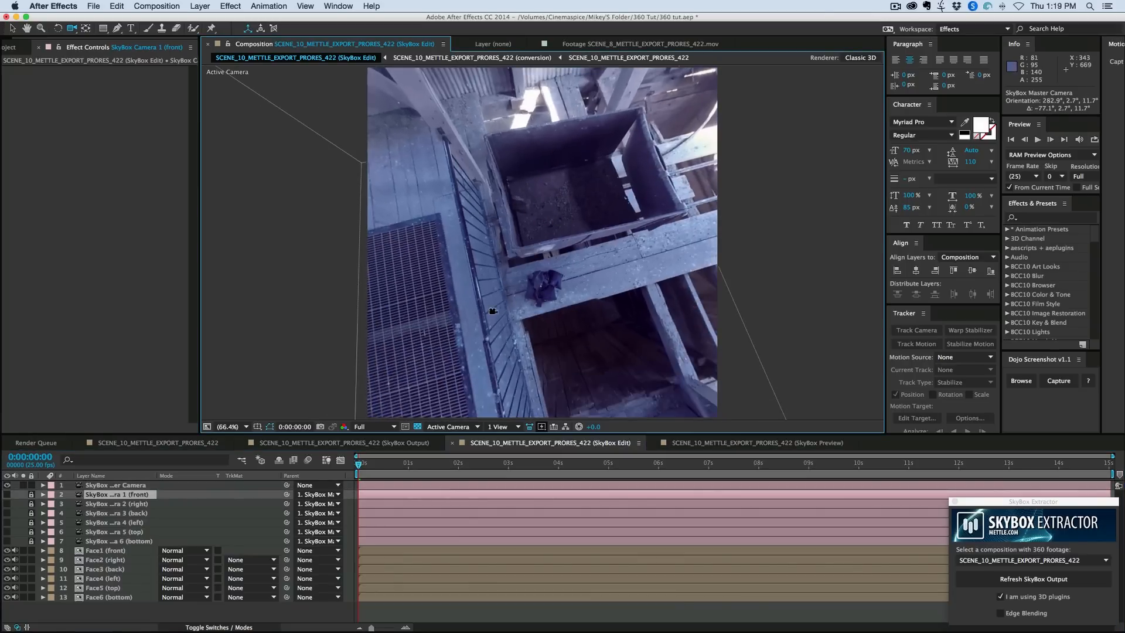
- Examine the cube faces of the SkyBox Edit composition in Custom View 1, and open the source composition of Face6 (bottom)
{"action": "left_click", "coordinate": [469, 427]}
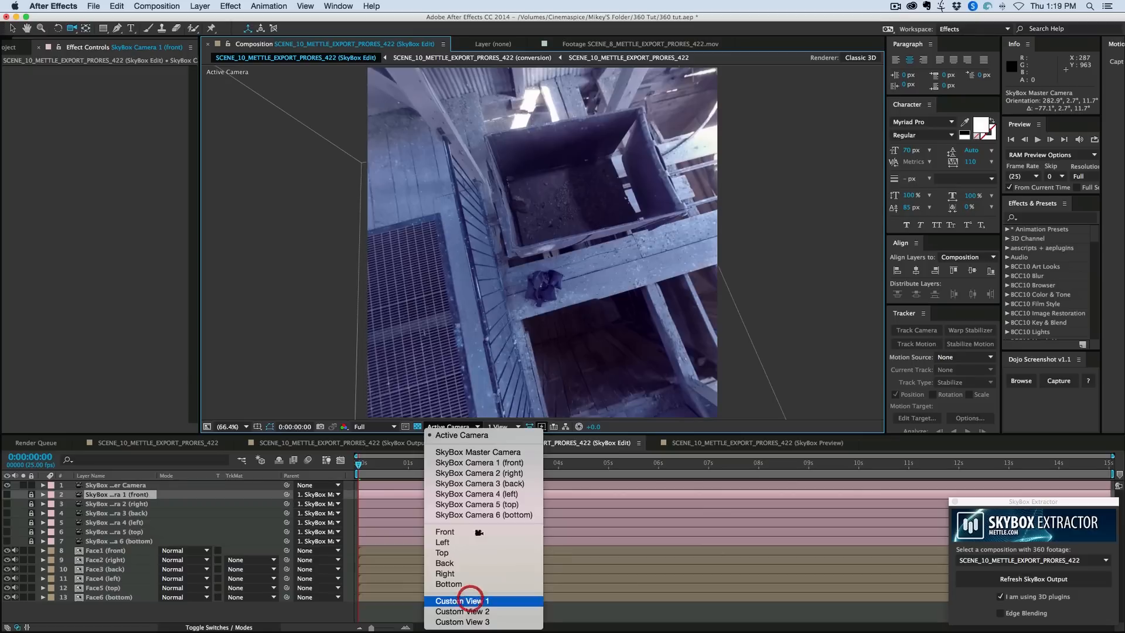
{"action": "left_click", "coordinate": [470, 601]}
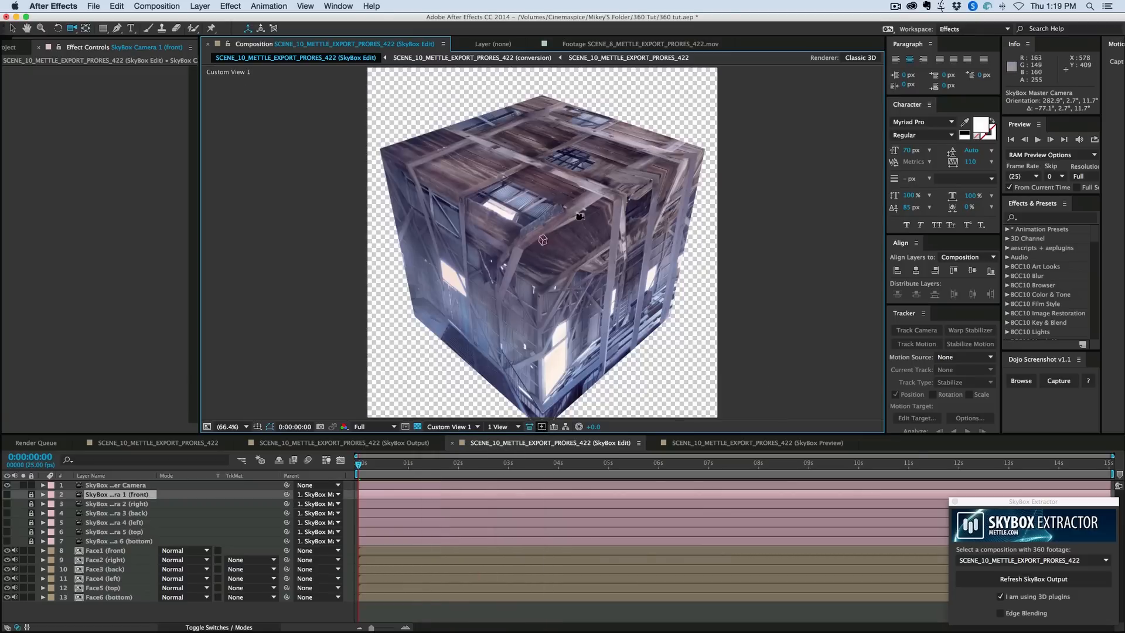
{"action": "left_click", "coordinate": [101, 551]}
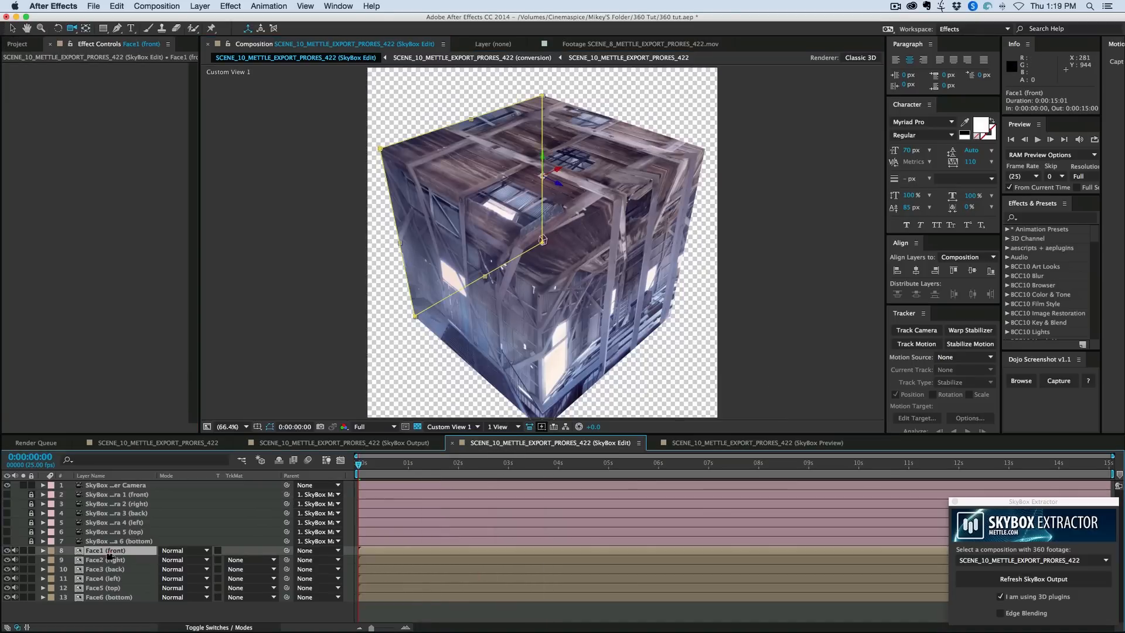
{"action": "left_click", "coordinate": [101, 560]}
{"action": "left_click", "coordinate": [99, 569]}
{"action": "left_click", "coordinate": [101, 579]}
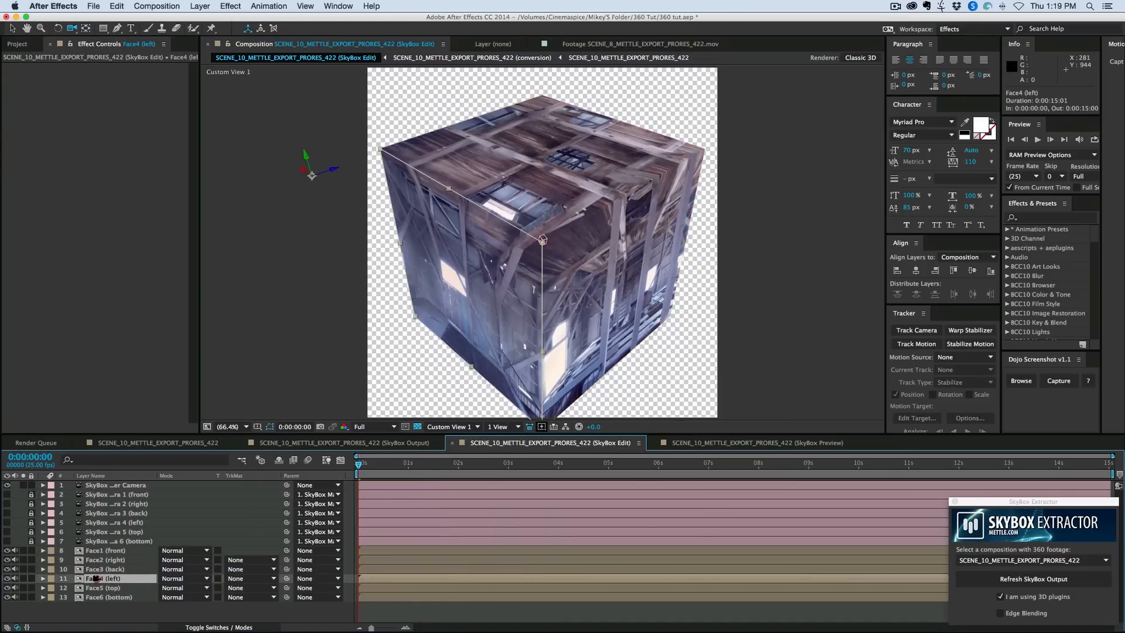
{"action": "left_click", "coordinate": [104, 597]}
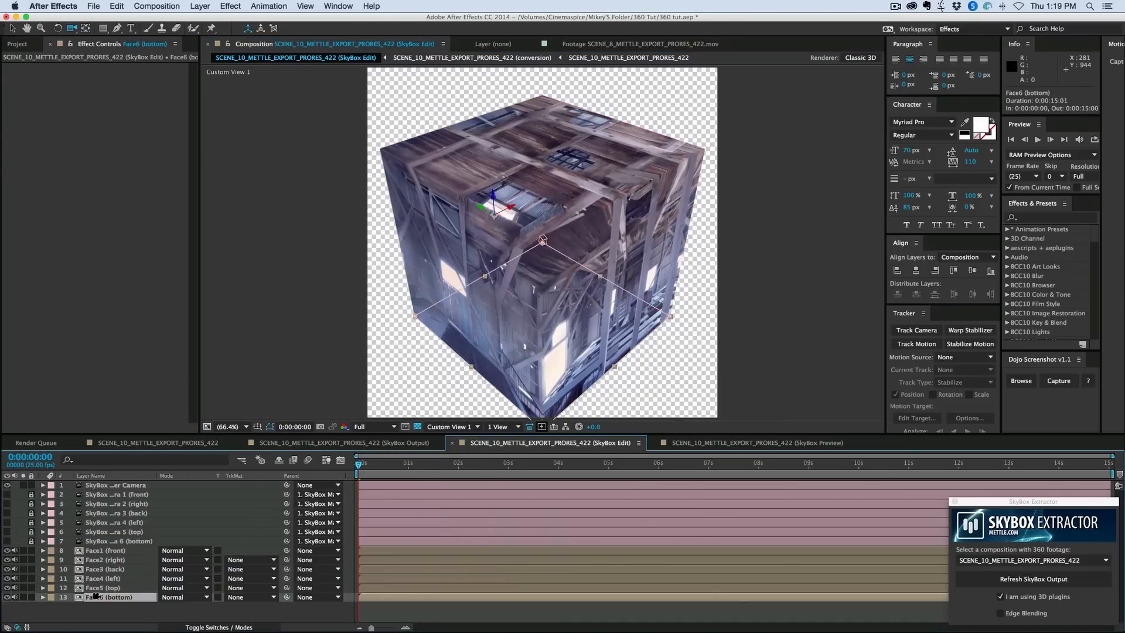
{"action": "double_click", "coordinate": [400, 598]}
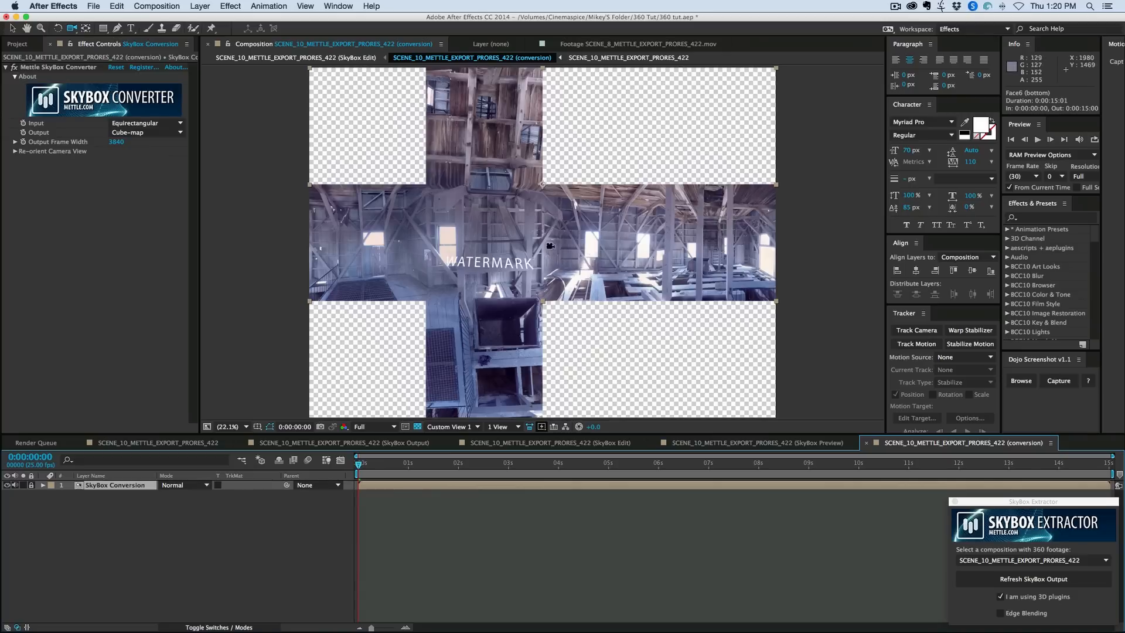
- Pre-compose the unlocked SkyBox Conversion layer with all attributes moved into the new composition, and duplicate the resulting layer
{"action": "left_click", "coordinate": [214, 512]}
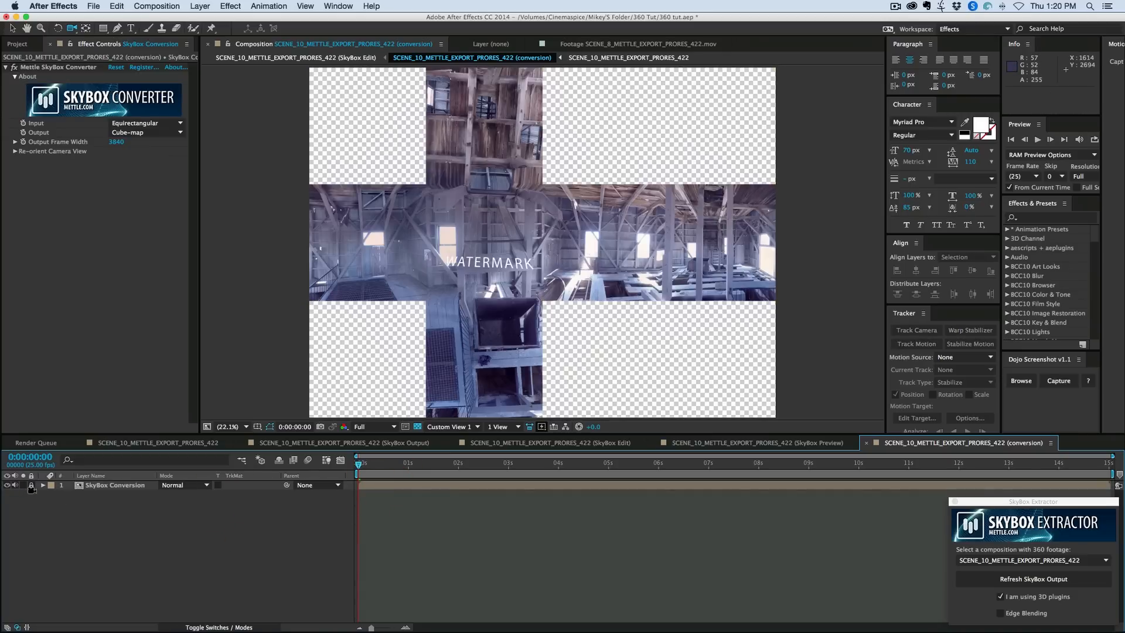
{"action": "left_click", "coordinate": [460, 486]}
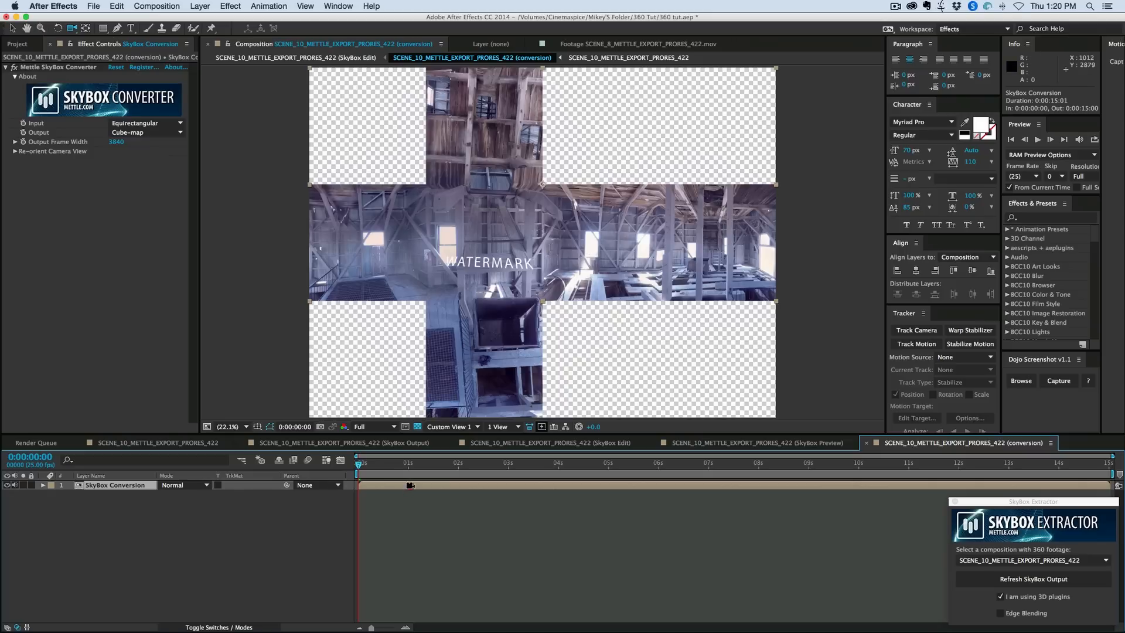
{"action": "left_click", "coordinate": [410, 485]}
{"action": "key", "text": "super+shift+c"}
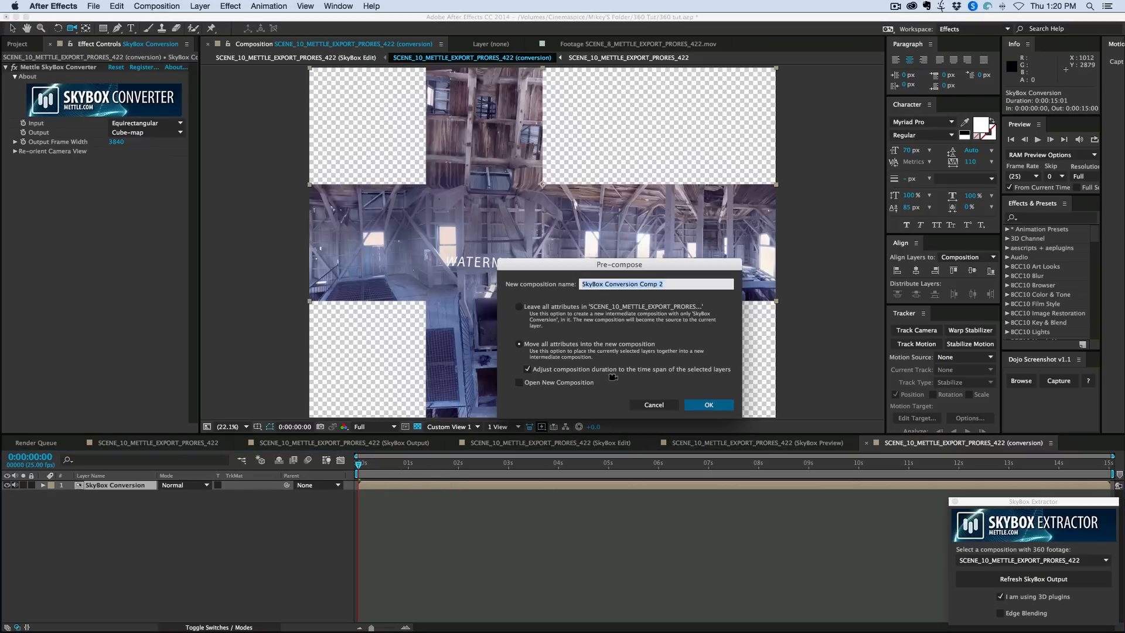
{"action": "left_click", "coordinate": [711, 404]}
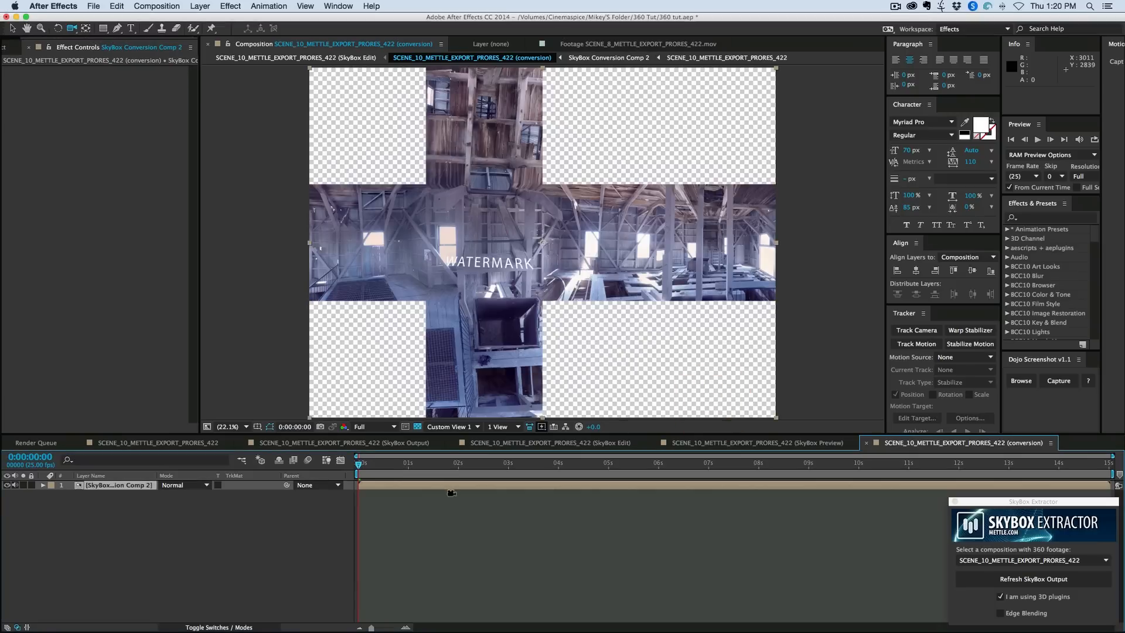
{"action": "left_click", "coordinate": [413, 485]}
{"action": "key", "text": "super+d"}
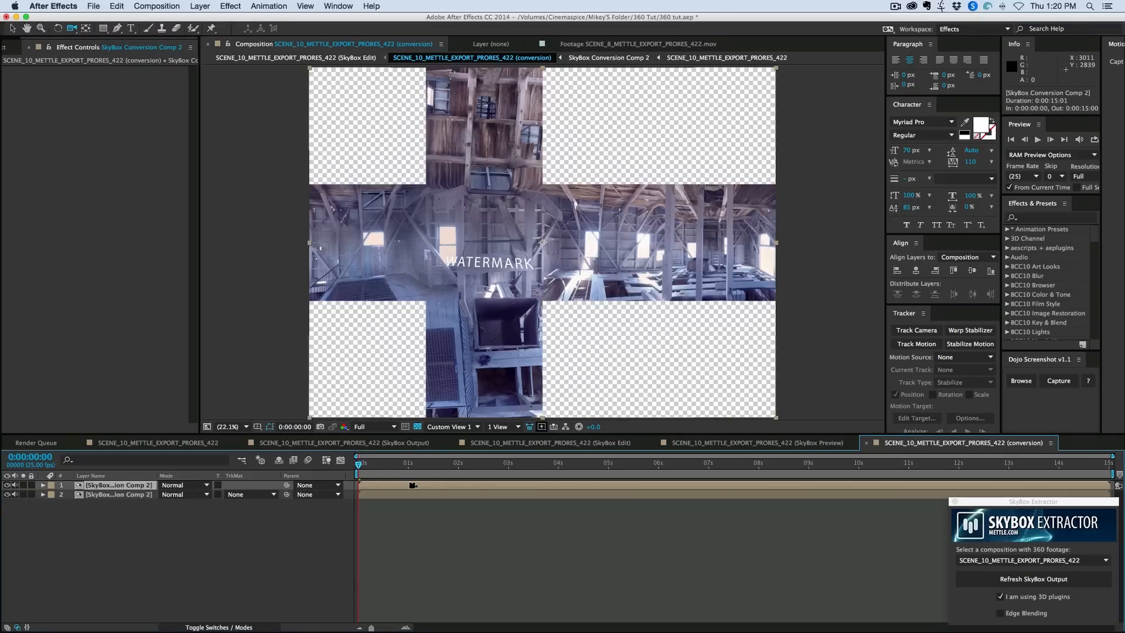
- Draw a closed mask with the Pen tool on the upper duplicate layer, around the dark object and along the beam's edges
{"action": "key", "text": "slash"}
{"action": "left_click_drag", "start_coordinate": [498, 381], "coordinate": [538, 274]}
{"action": "left_click_drag", "start_coordinate": [496, 404], "coordinate": [537, 261]}
{"action": "left_click_drag", "start_coordinate": [534, 313], "coordinate": [560, 234]}
{"action": "key", "text": "period"}
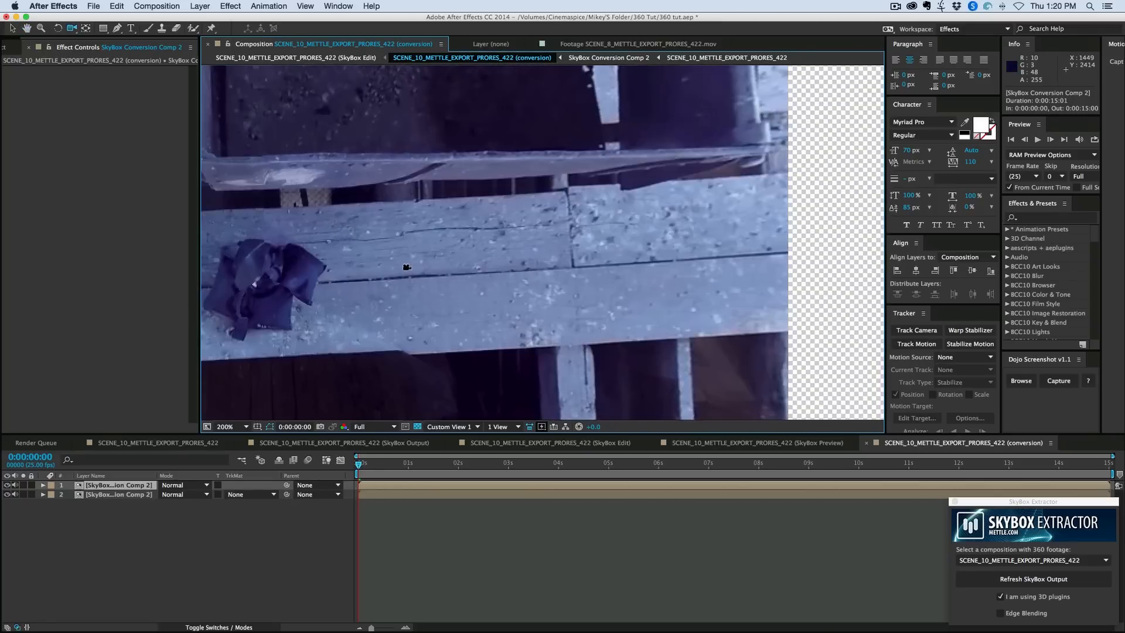
{"action": "left_click_drag", "start_coordinate": [494, 274], "coordinate": [581, 270]}
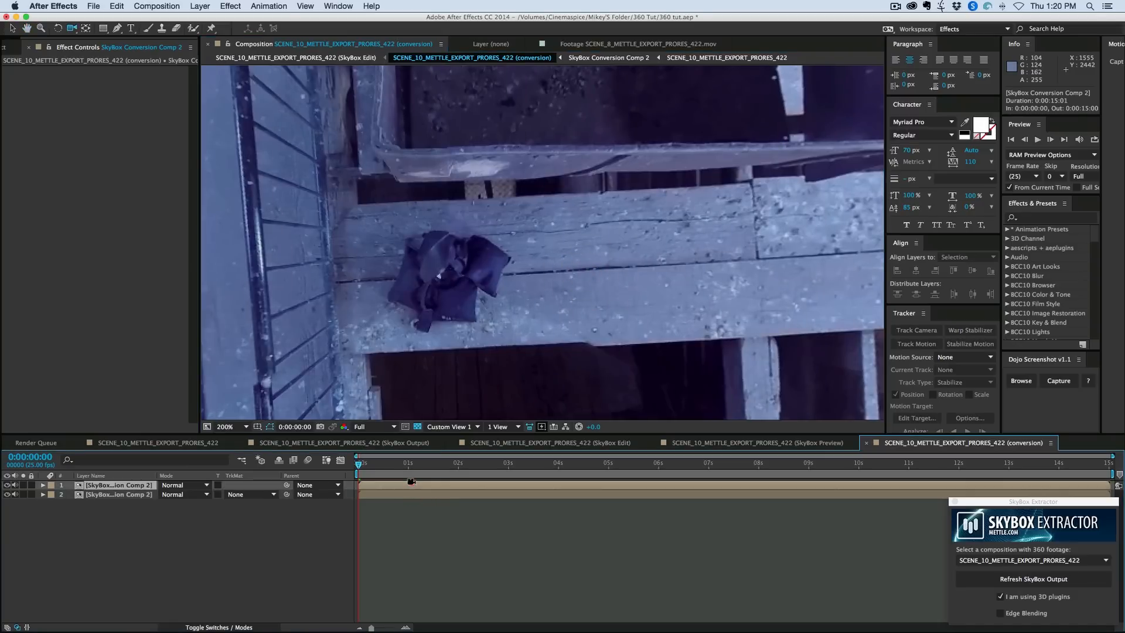
{"action": "left_click", "coordinate": [117, 28]}
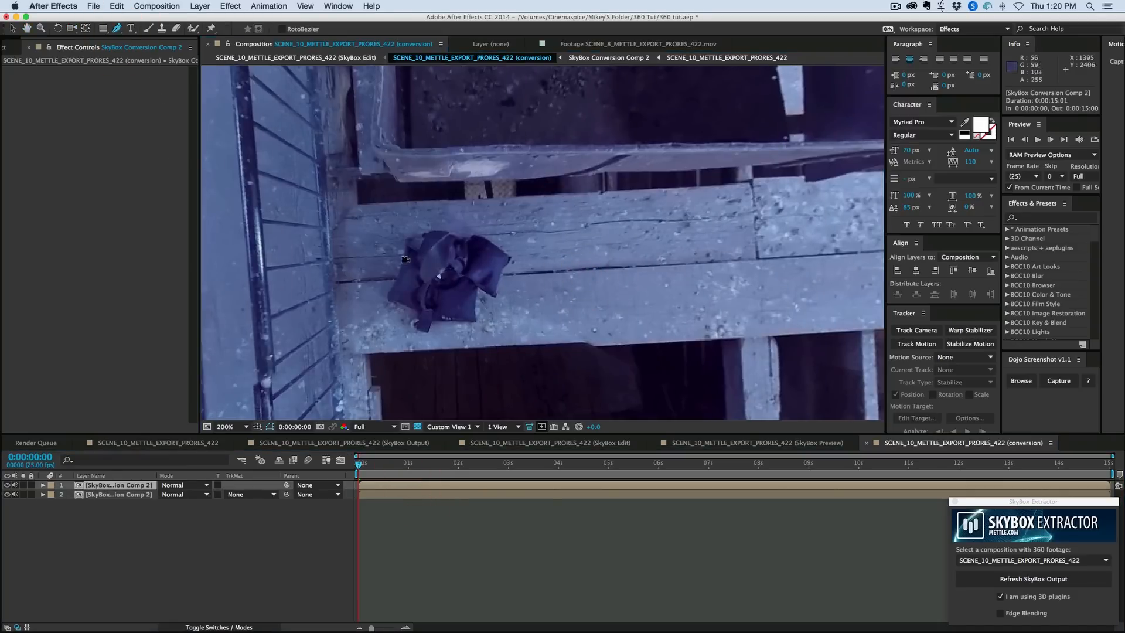
{"action": "left_click", "coordinate": [377, 208]}
{"action": "left_click", "coordinate": [355, 248]}
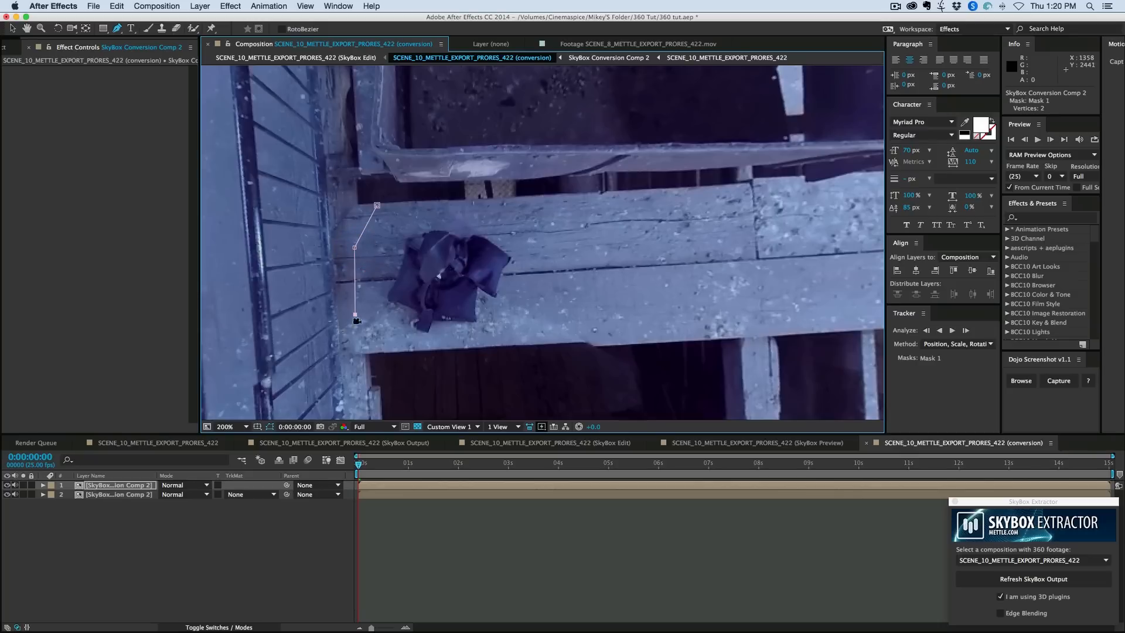
{"action": "left_click", "coordinate": [355, 314]}
{"action": "left_click", "coordinate": [360, 351]}
{"action": "left_click", "coordinate": [555, 337]}
{"action": "left_click", "coordinate": [578, 271]}
{"action": "left_click", "coordinate": [571, 228]}
{"action": "scroll", "coordinate": [563, 223], "scroll_direction": "up", "scroll_amount": 2}
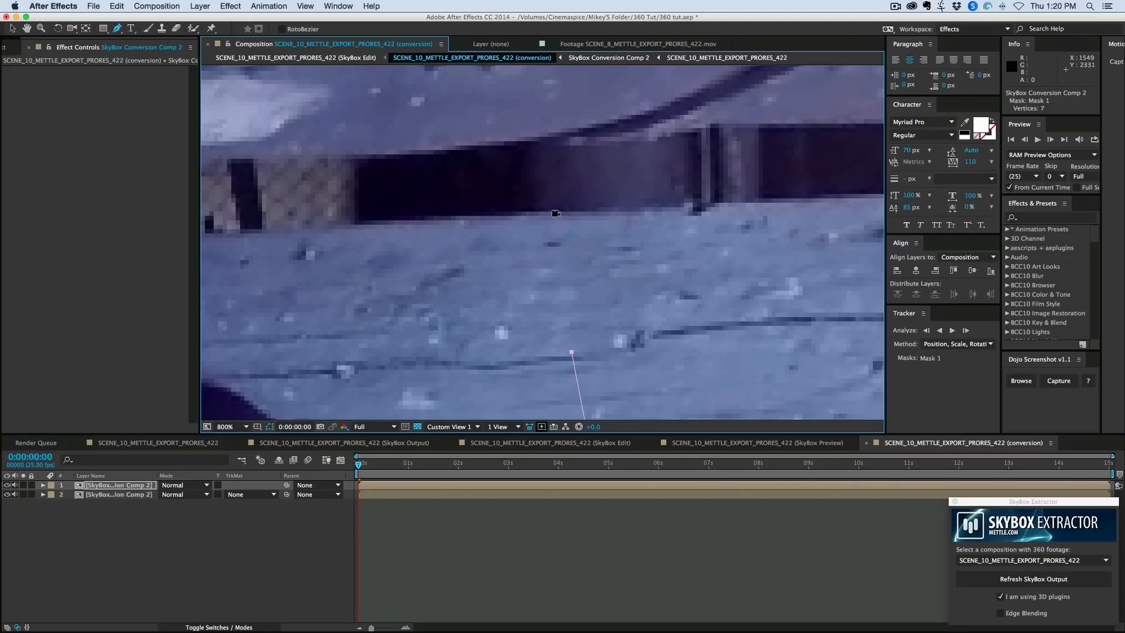
{"action": "left_click", "coordinate": [540, 234]}
{"action": "left_click_drag", "start_coordinate": [455, 262], "coordinate": [682, 253]}
{"action": "left_click", "coordinate": [396, 241]}
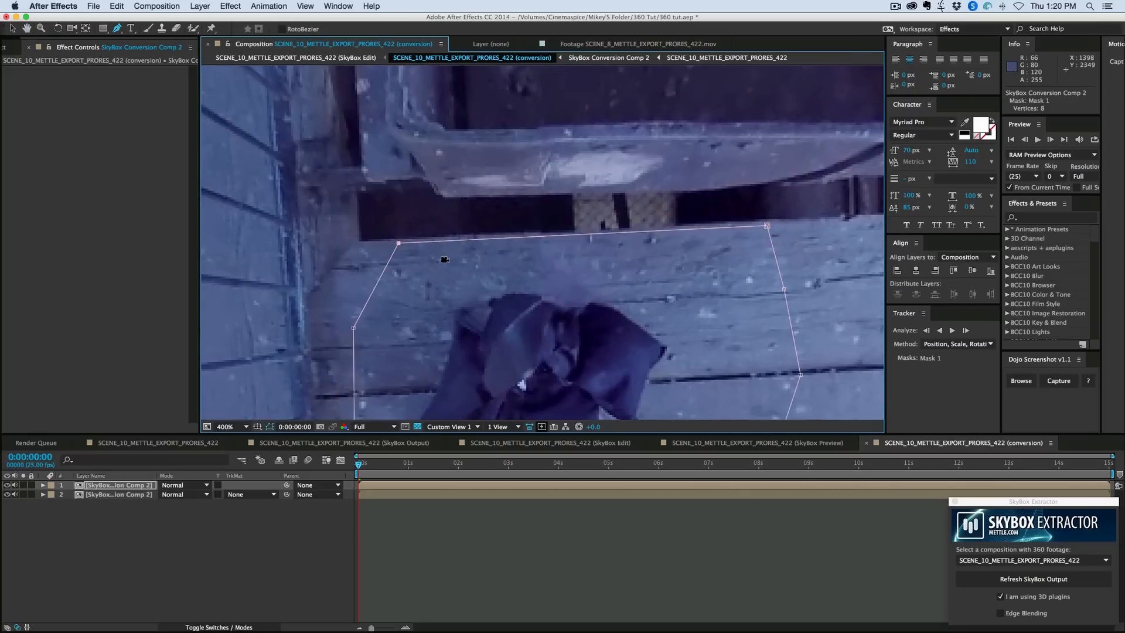
- Shift the duplicate layer's image behind its mask by about -159, 9.5 px so clean planks cover the dark object
{"action": "key", "text": "/"}
{"action": "key", "text": "."}
{"action": "left_click_drag", "start_coordinate": [546, 272], "coordinate": [504, 236]}
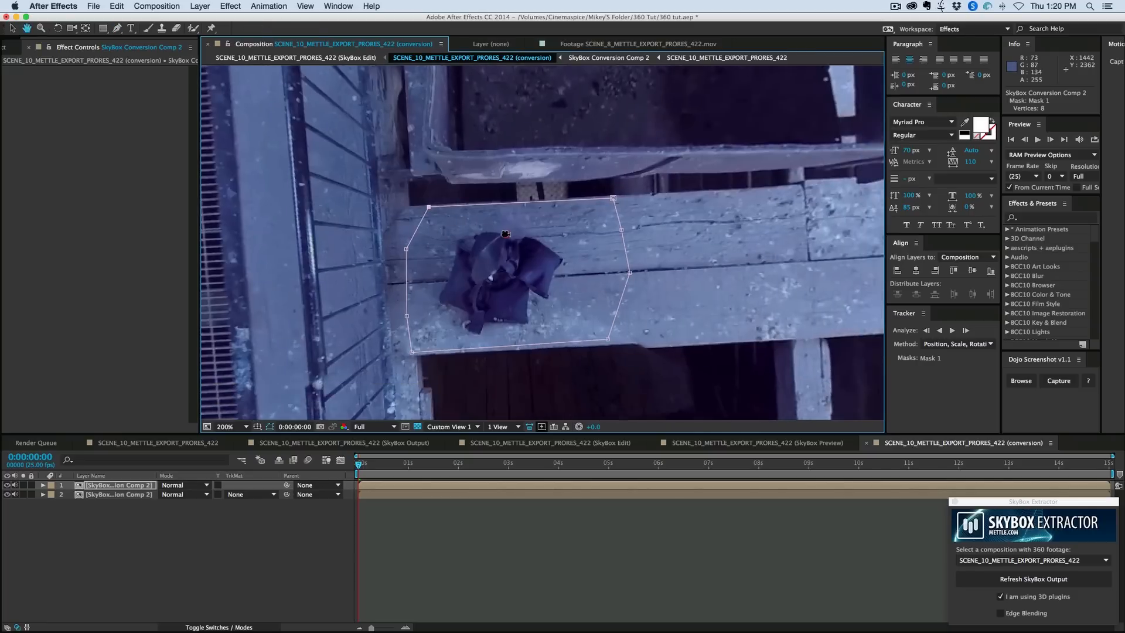
{"action": "key", "text": "y"}
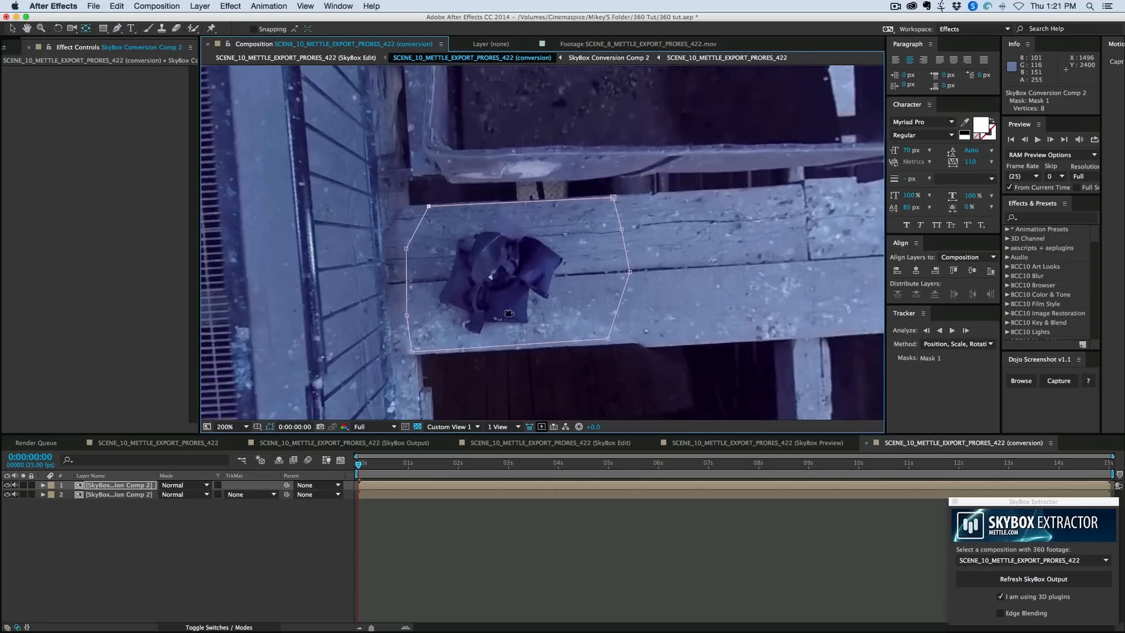
{"action": "left_click_drag", "start_coordinate": [571, 264], "coordinate": [399, 273]}
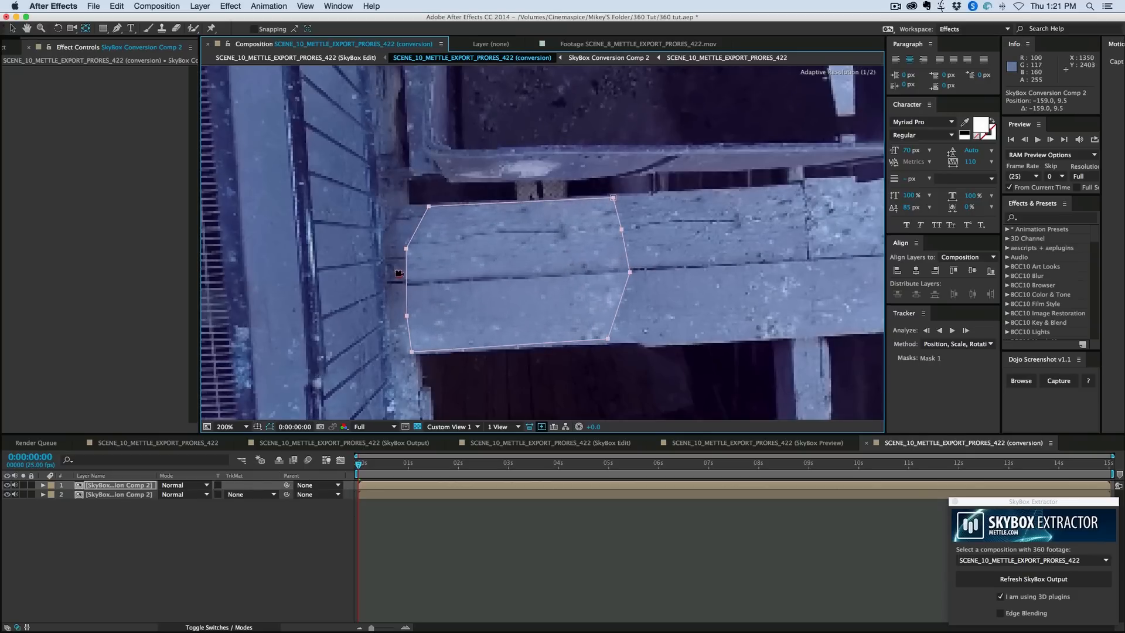
- Fine-tune the rotation and position of the masked patch so its plank lines align with the surrounding beam
{"action": "key", "text": "w"}
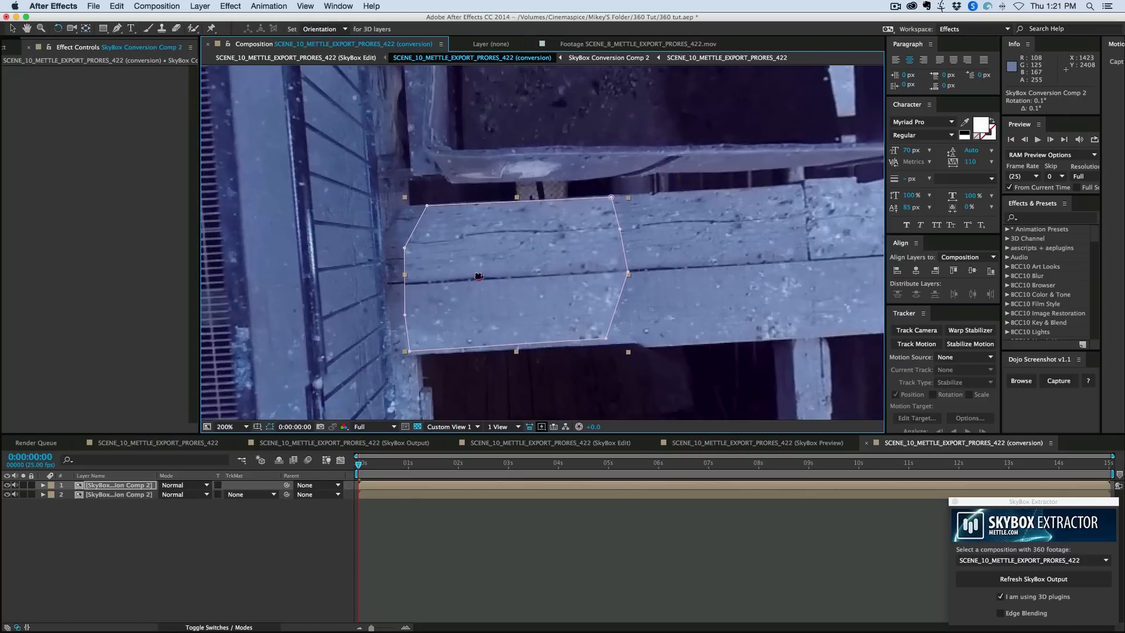
{"action": "left_click_drag", "start_coordinate": [477, 275], "coordinate": [531, 247]}
{"action": "key", "text": "v"}
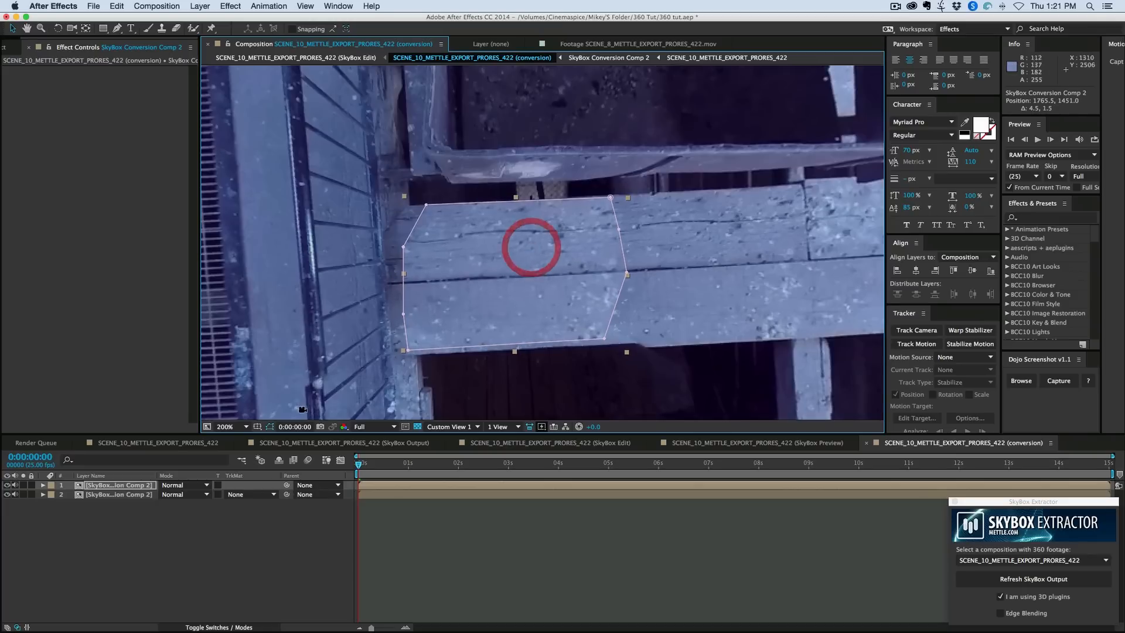
- Set the feather of the patch layer's Mask 1 to 34 pixels
{"action": "key", "text": "f"}
{"action": "left_click_drag", "start_coordinate": [174, 501], "coordinate": [191, 502]}
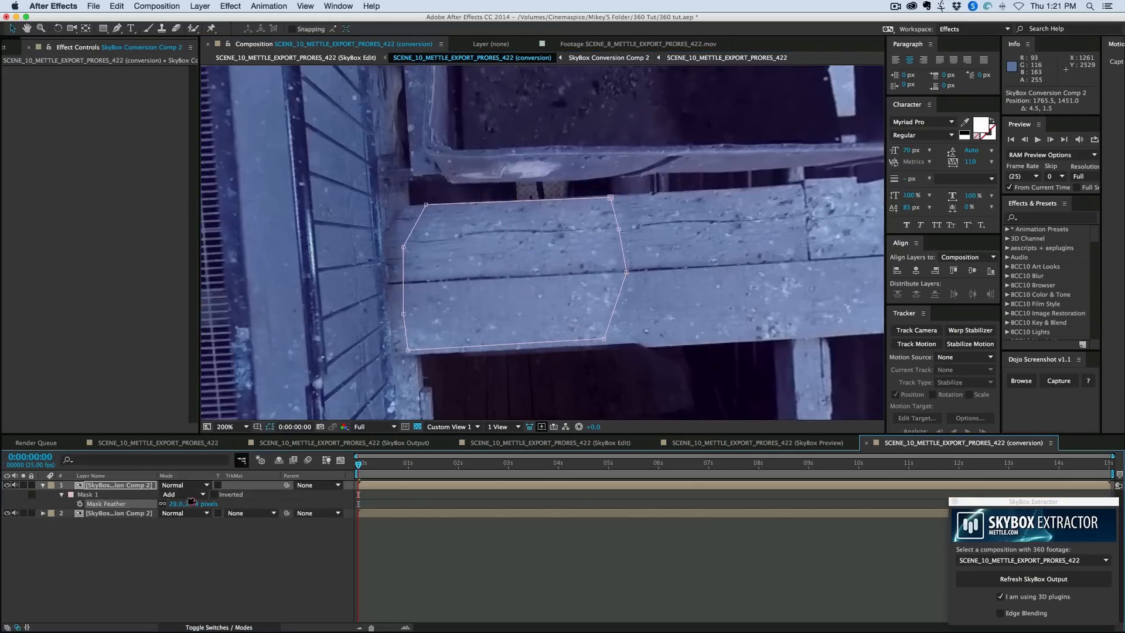
{"action": "left_click", "coordinate": [453, 553]}
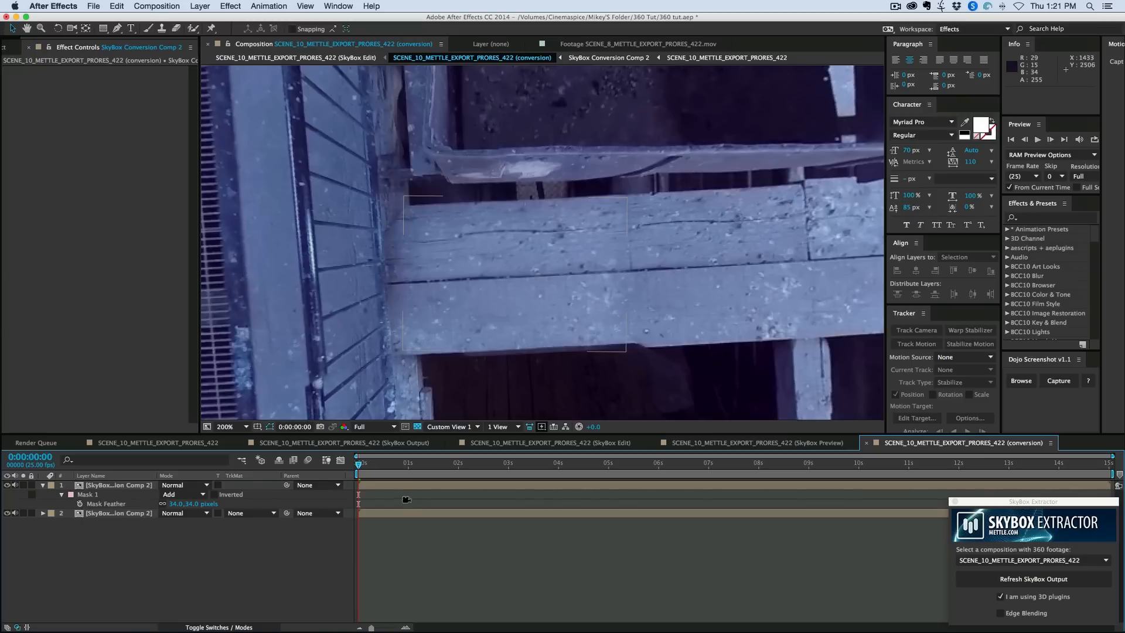
- Apply Brightness & Contrast to the patch layer with brightness -19 and contrast 16 to blend it into the beam
{"action": "left_click", "coordinate": [406, 486]}
{"action": "left_click", "coordinate": [231, 6]}
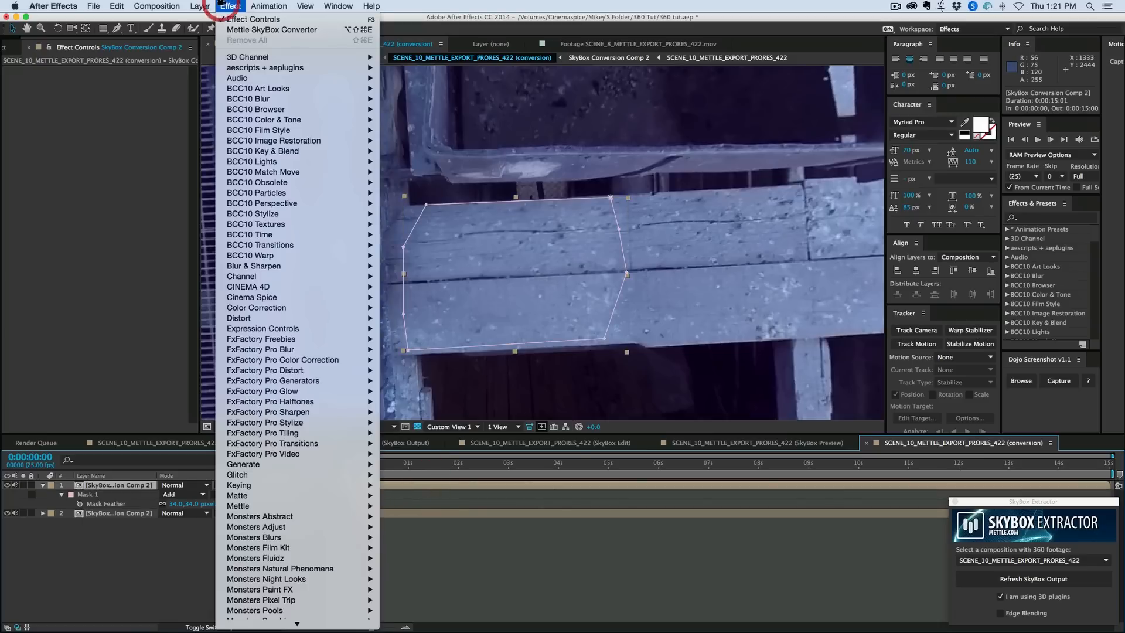
{"action": "mouse_move", "coordinate": [288, 142]}
{"action": "mouse_move", "coordinate": [274, 310]}
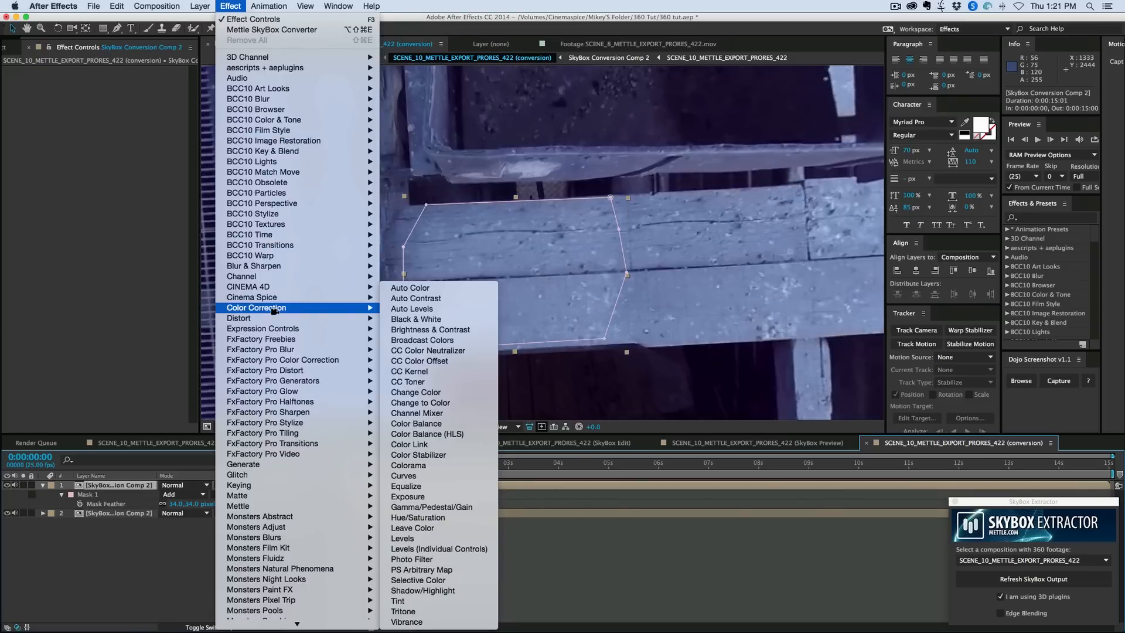
{"action": "left_click", "coordinate": [436, 330]}
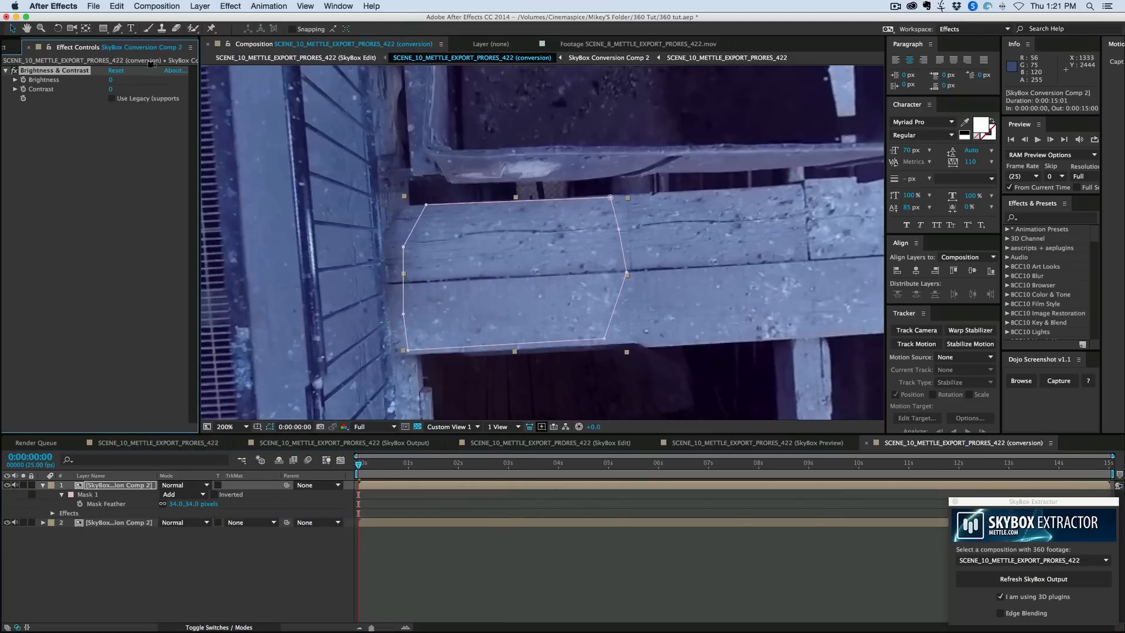
{"action": "left_click_drag", "start_coordinate": [107, 79], "coordinate": [102, 80]}
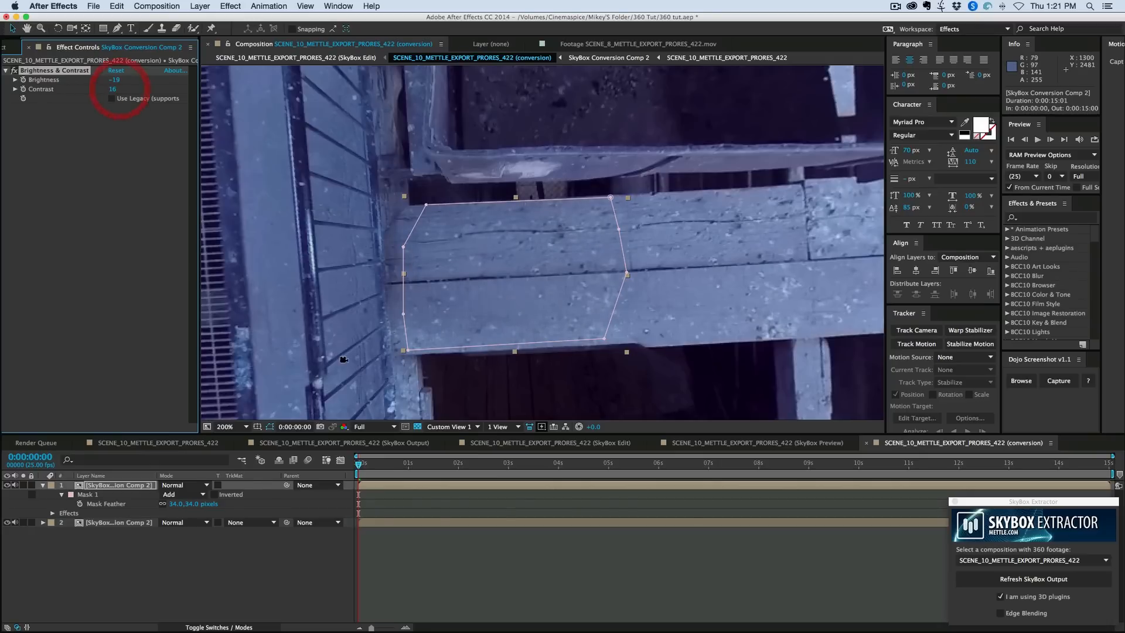
{"action": "left_click", "coordinate": [439, 535]}
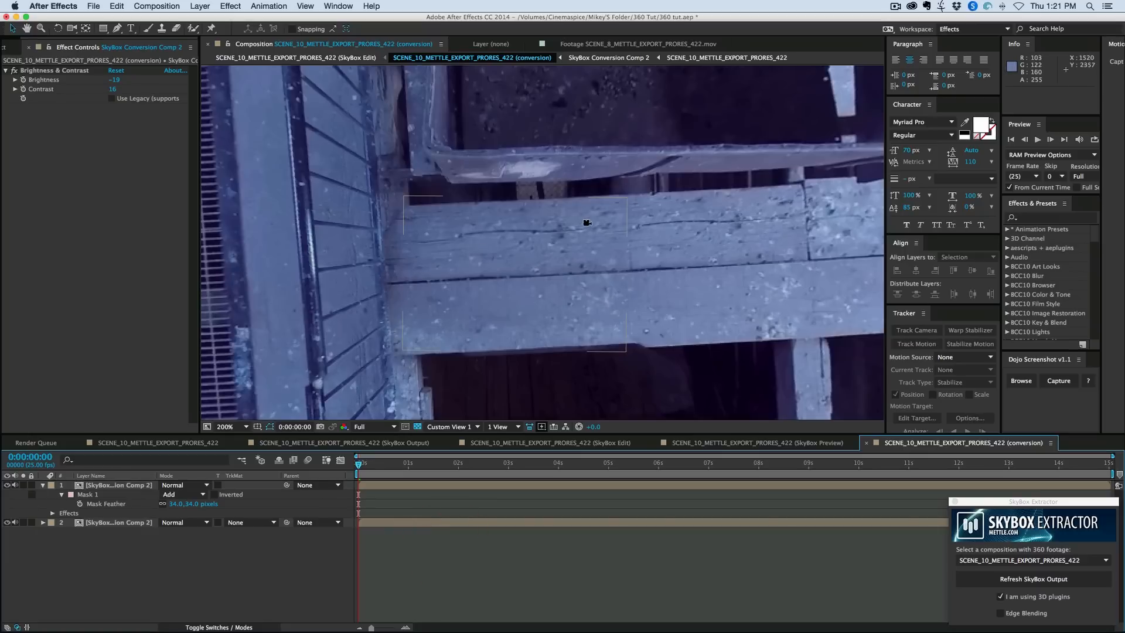
{"action": "key", "text": "comma"}
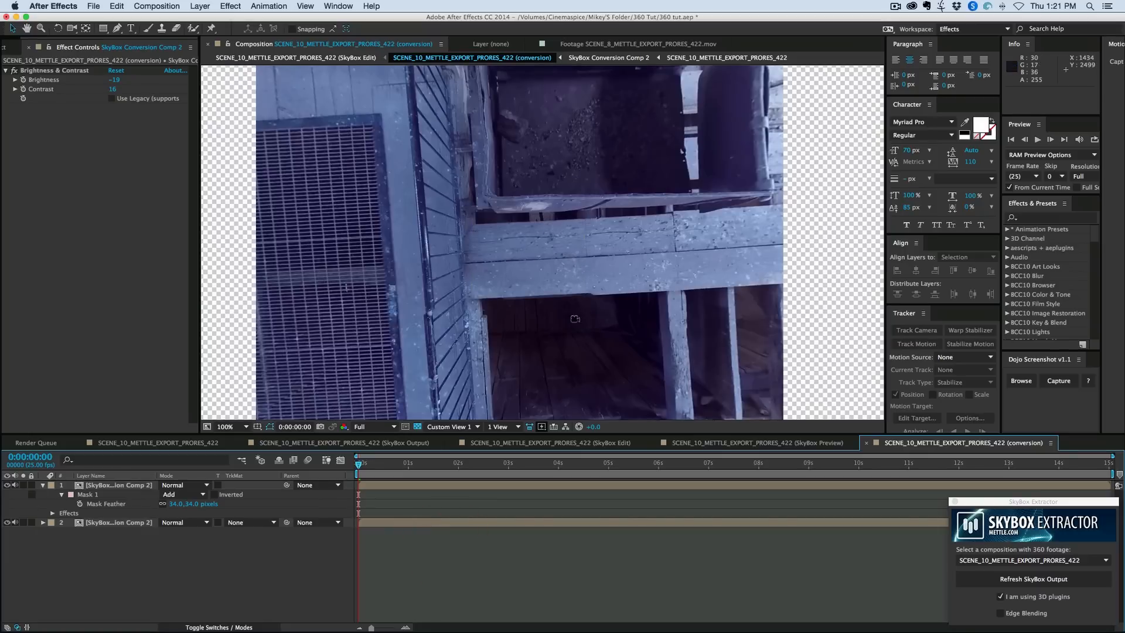
- View the patched floor in the SkyBox Preview composition, and switch the SkyBox Edit composition to the Active Camera view
{"action": "left_click", "coordinate": [755, 442]}
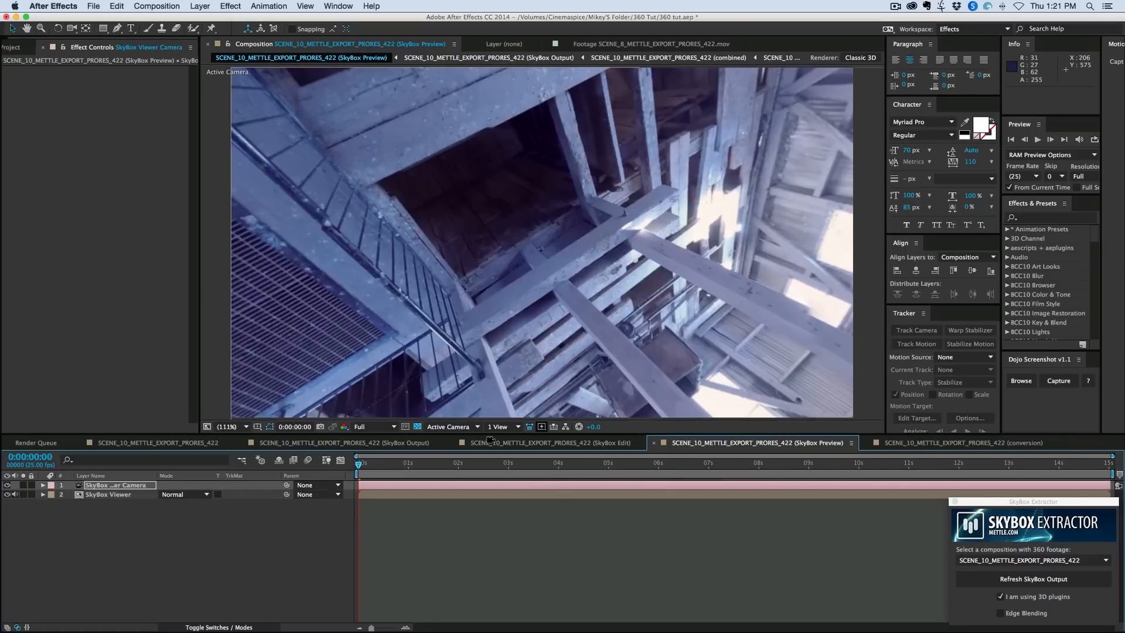
{"action": "left_click", "coordinate": [508, 443]}
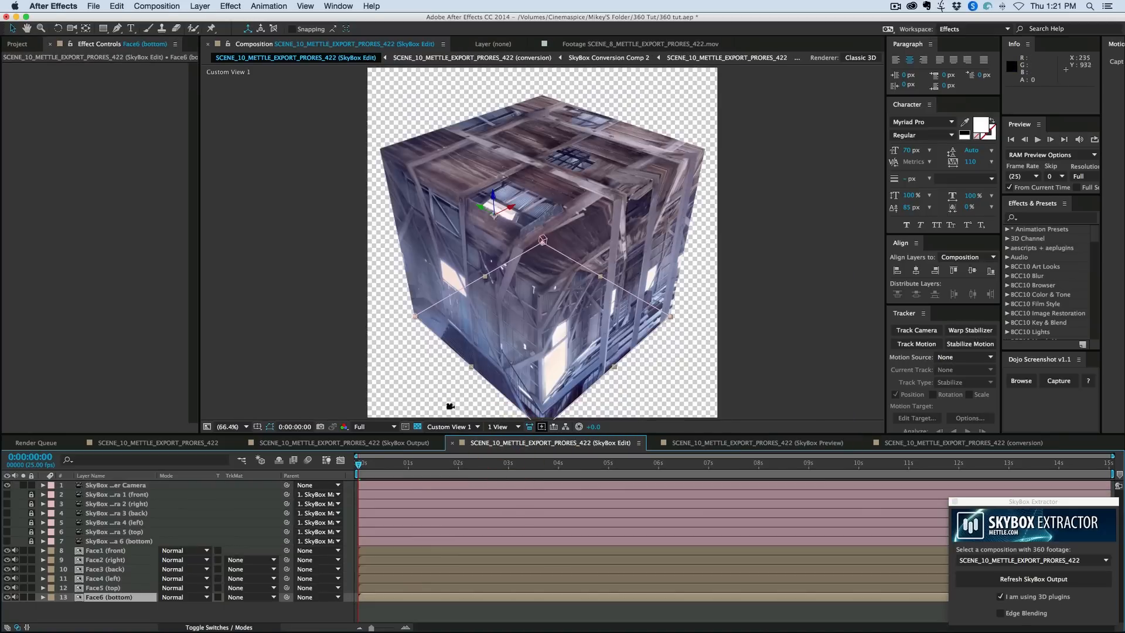
{"action": "left_click", "coordinate": [385, 427]}
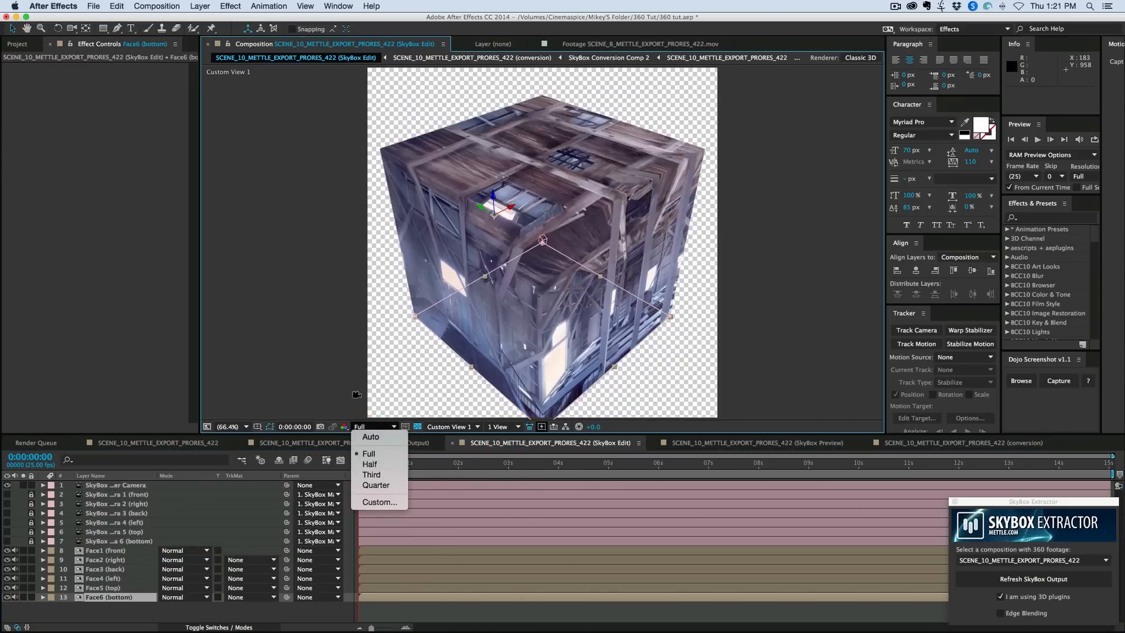
{"action": "left_click", "coordinate": [357, 395]}
{"action": "left_click", "coordinate": [468, 426]}
{"action": "left_click", "coordinate": [470, 435]}
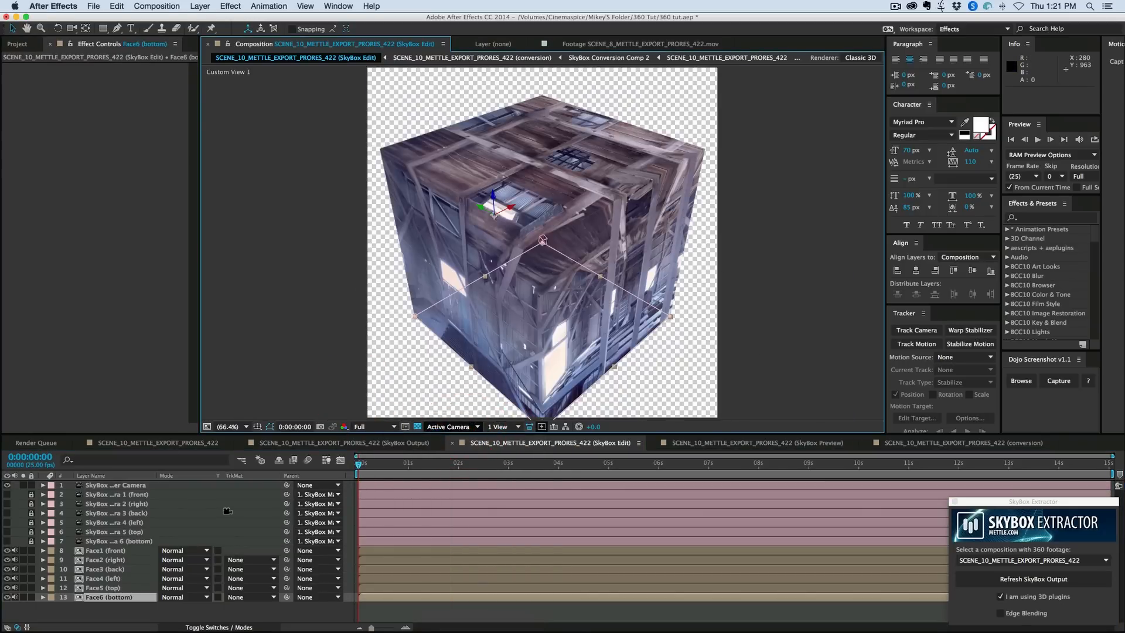
- Reset the SkyBox Master Camera's orientation to 0°, 0°, 0° in the SkyBox Edit composition
{"action": "left_click", "coordinate": [128, 486]}
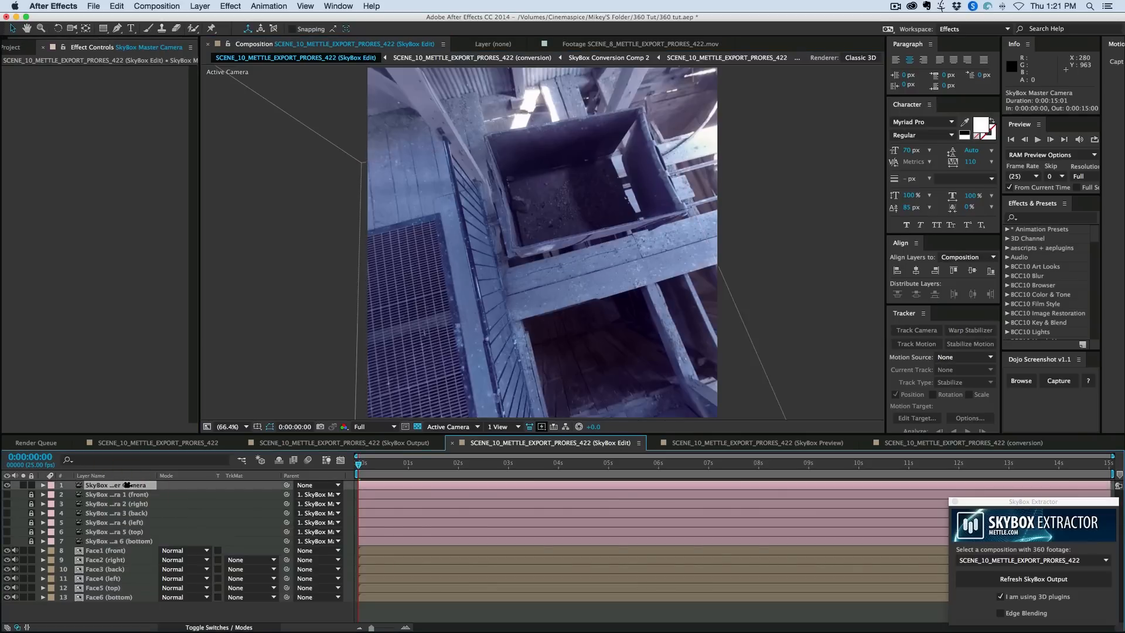
{"action": "key", "text": "r"}
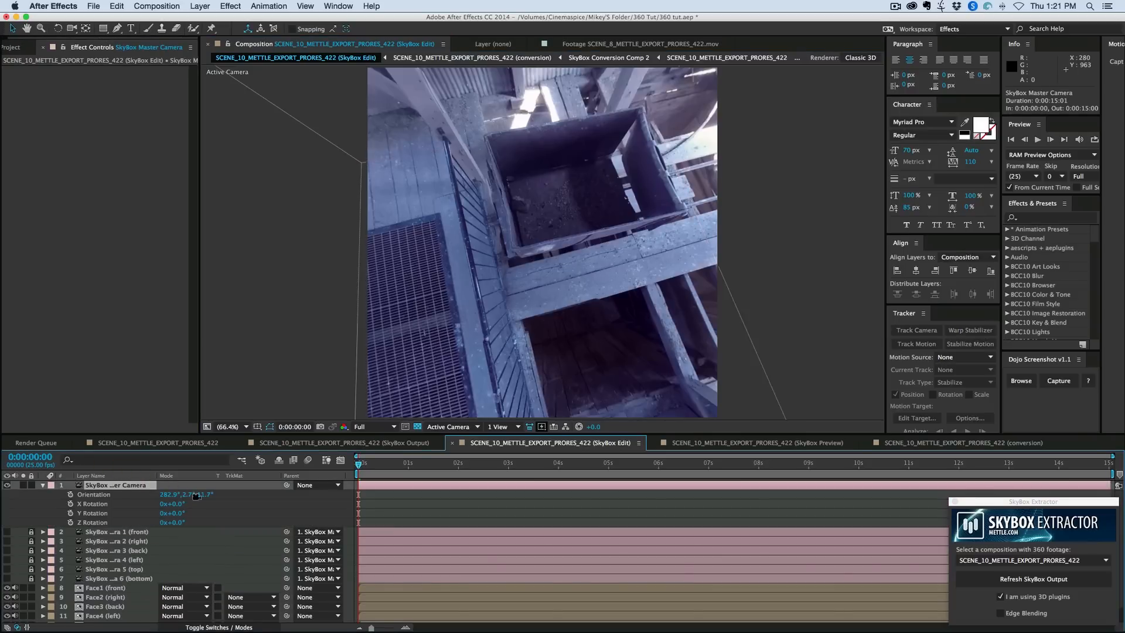
{"action": "left_click", "coordinate": [167, 495]}
{"action": "type", "text": "0"}
{"action": "key", "text": "Tab"}
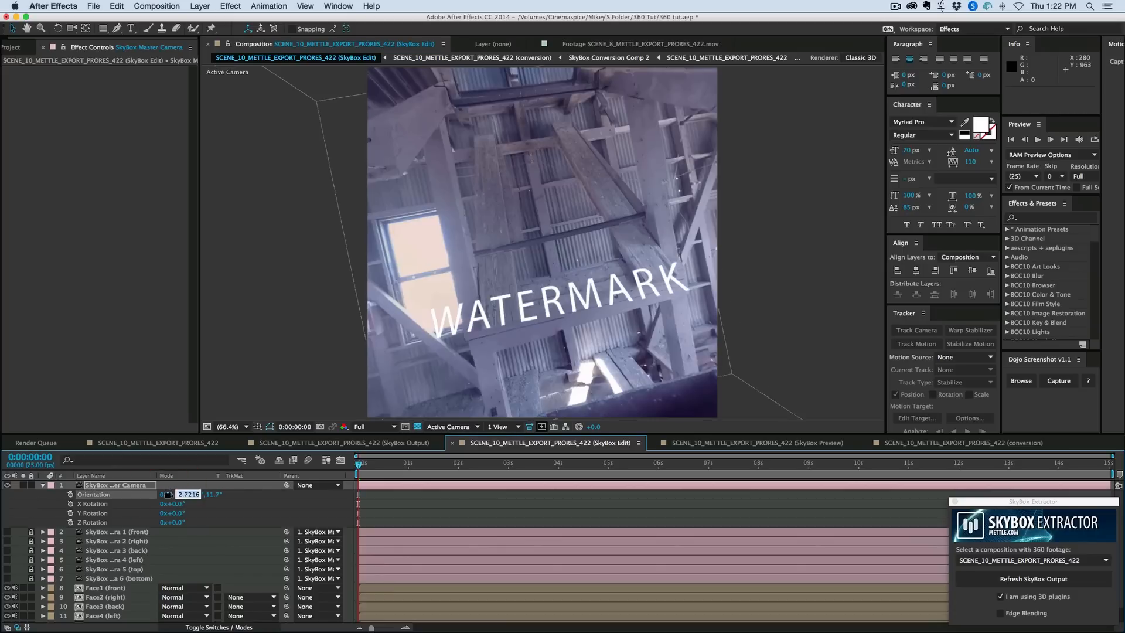
{"action": "type", "text": "0"}
{"action": "key", "text": "Tab"}
{"action": "type", "text": "0"}
{"action": "key", "text": "Return"}
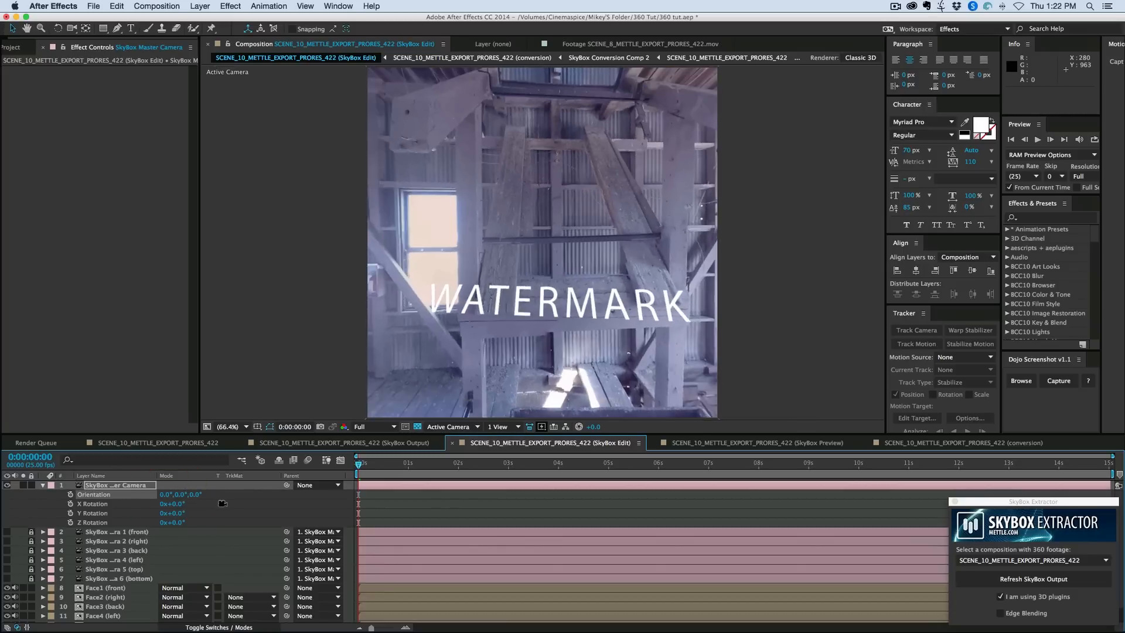
- Look around the SkyBox Preview composition with the viewer camera to check the patched beam and the WATERMARK text
{"action": "left_click", "coordinate": [727, 441]}
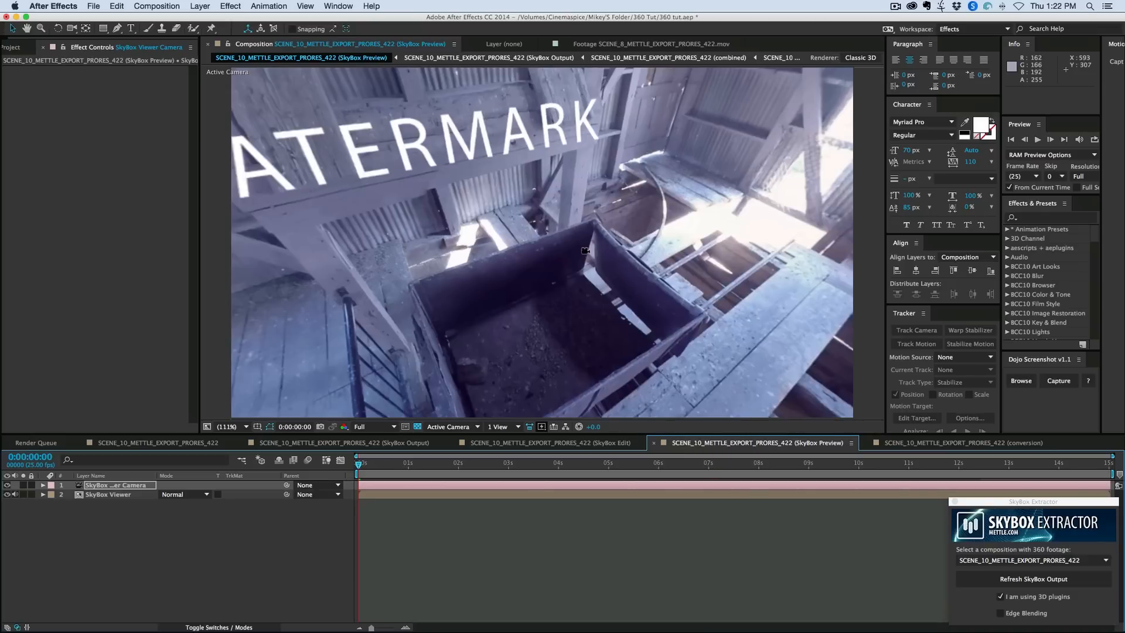
{"action": "key", "text": "c"}
{"action": "left_click_drag", "start_coordinate": [593, 240], "coordinate": [561, 324]}
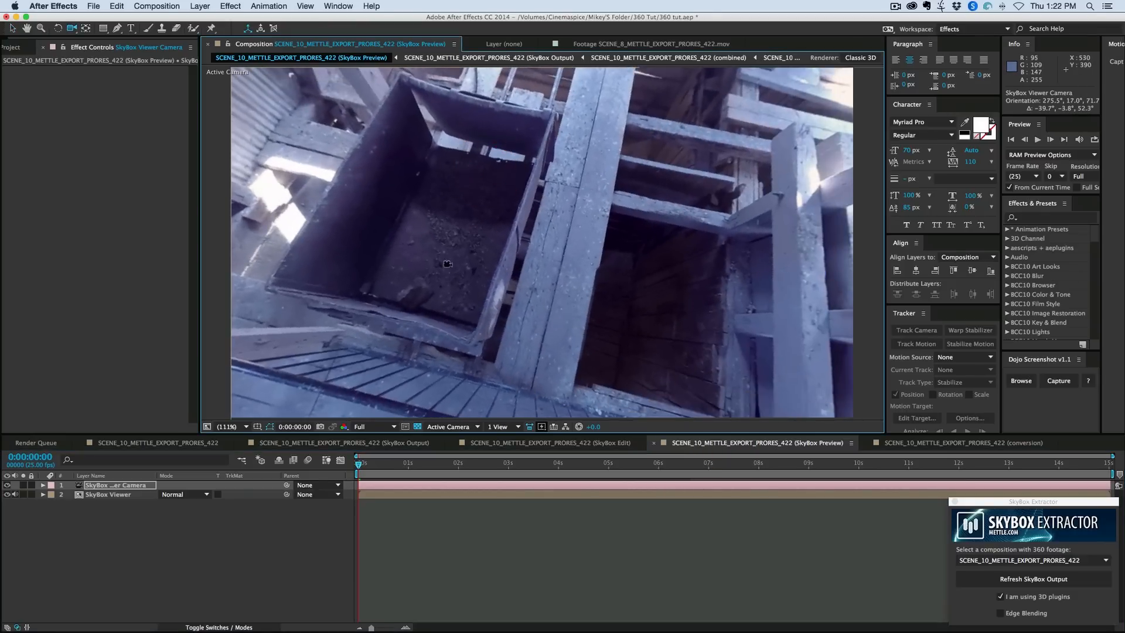
{"action": "left_click_drag", "start_coordinate": [447, 264], "coordinate": [548, 224]}
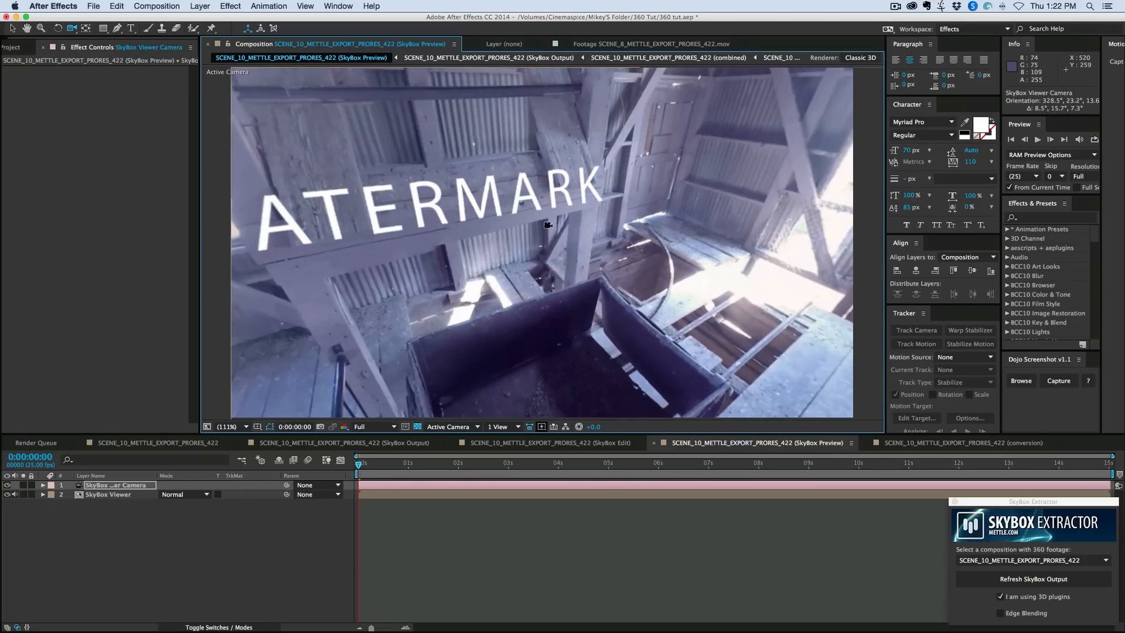
{"action": "left_click_drag", "start_coordinate": [420, 242], "coordinate": [532, 233]}
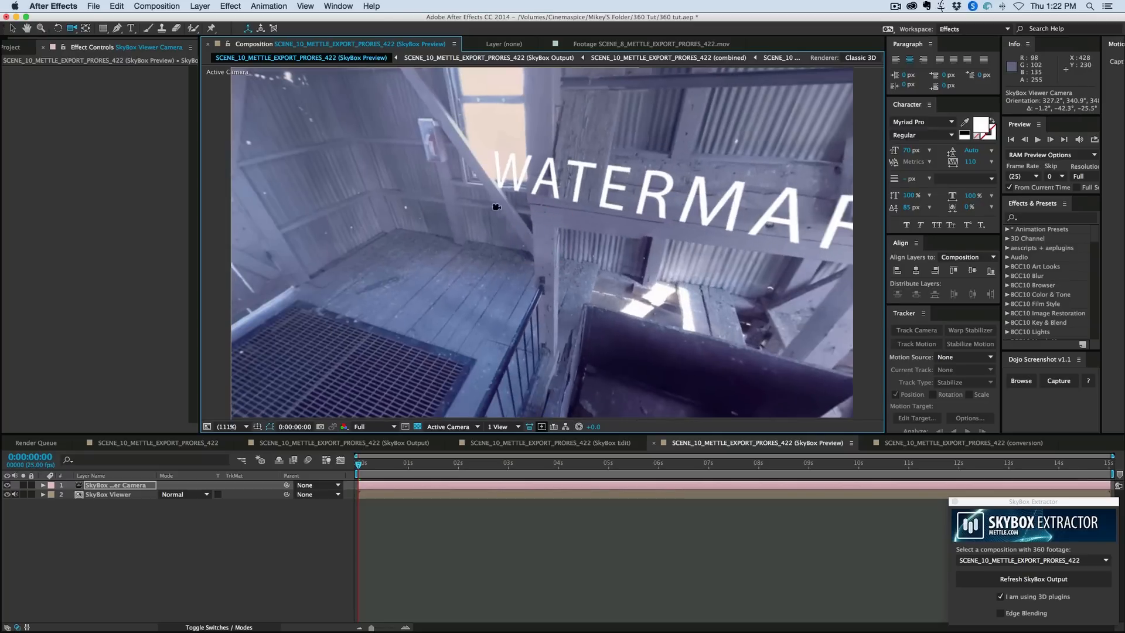
{"action": "left_click_drag", "start_coordinate": [430, 228], "coordinate": [426, 212]}
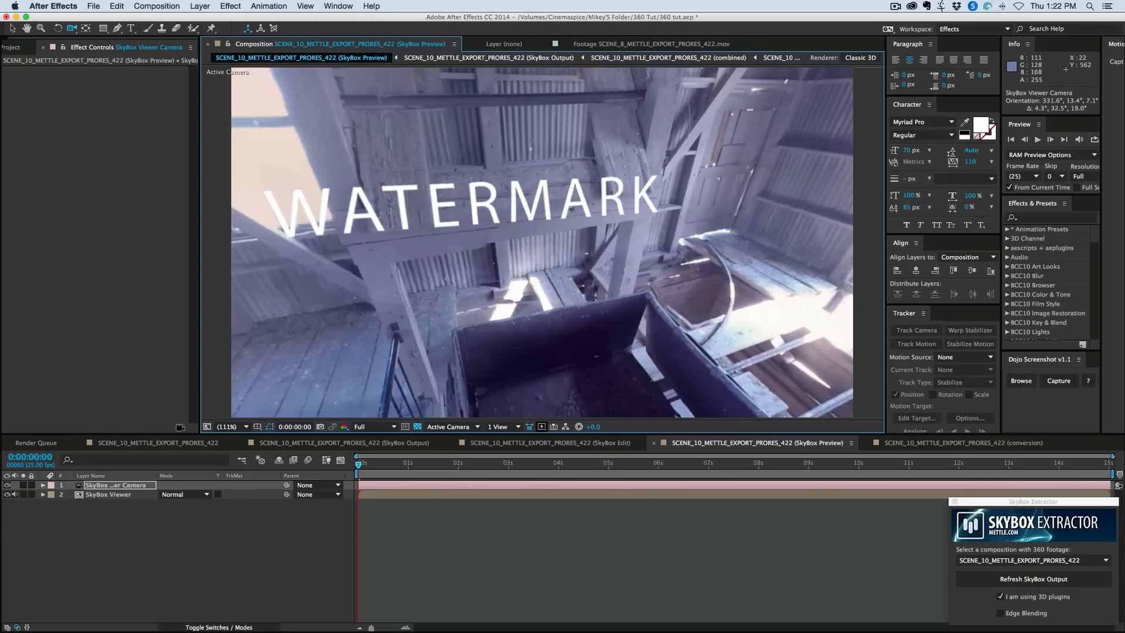
- Delete the WATERMARK text layer from the SCENE_10_METTLE_EXPORT_PRORES_422 composition
{"action": "left_click", "coordinate": [148, 443]}
{"action": "left_click", "coordinate": [73, 531]}
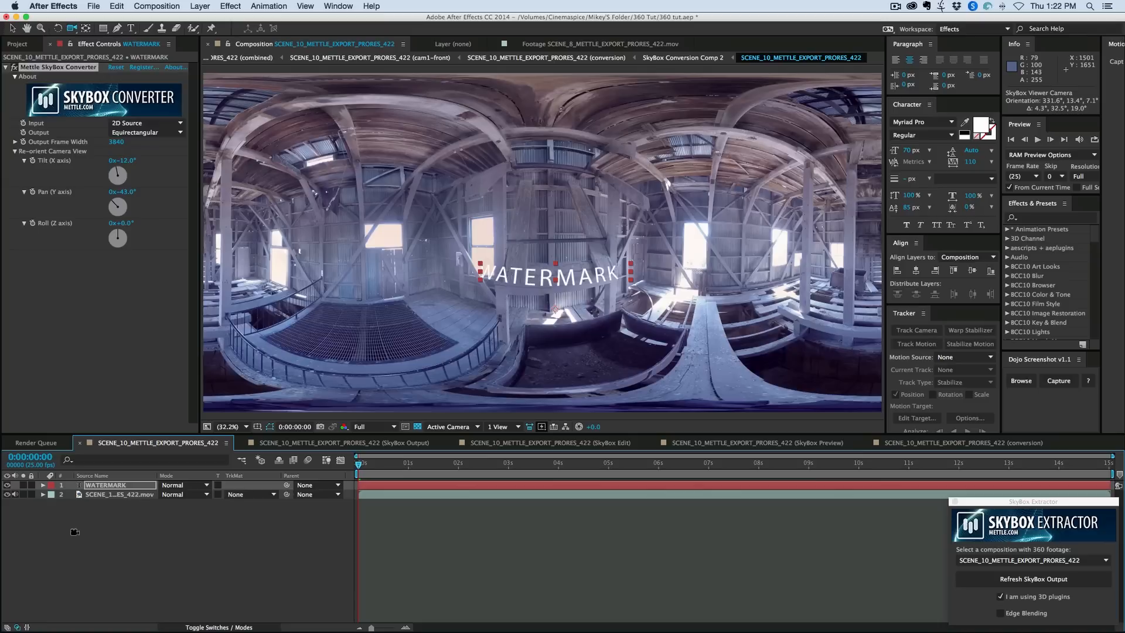
{"action": "left_click", "coordinate": [7, 486]}
{"action": "left_click", "coordinate": [103, 486]}
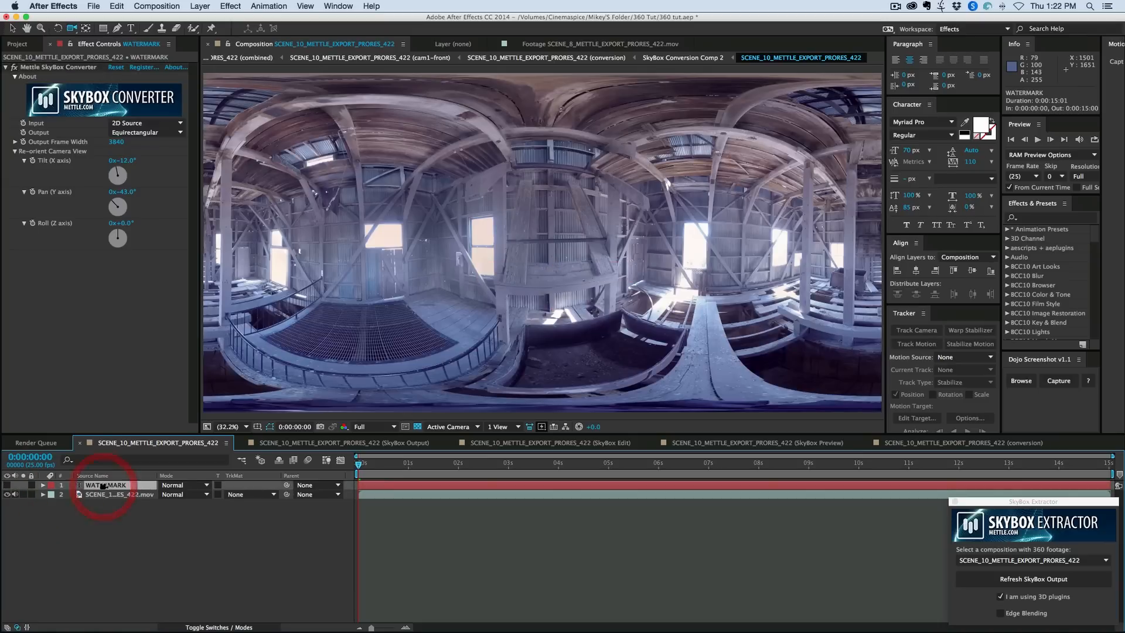
{"action": "key", "text": "Delete"}
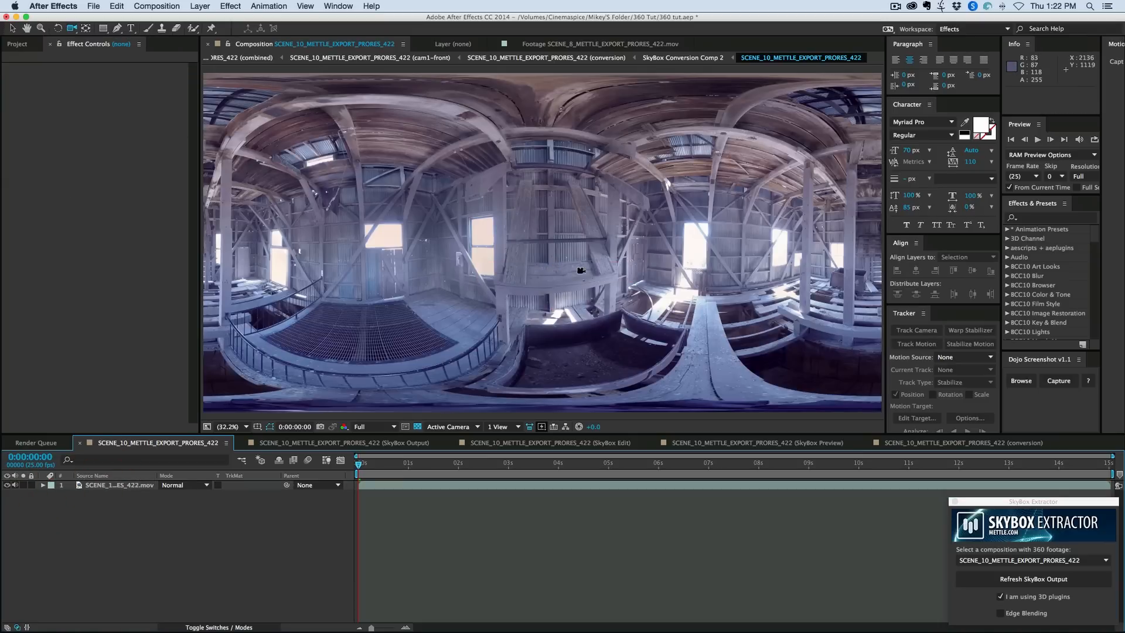
- Apply the Curves effect to the footage layer in the SCENE_10_METTLE_EXPORT_PRORES_422 composition
{"action": "left_click", "coordinate": [383, 487]}
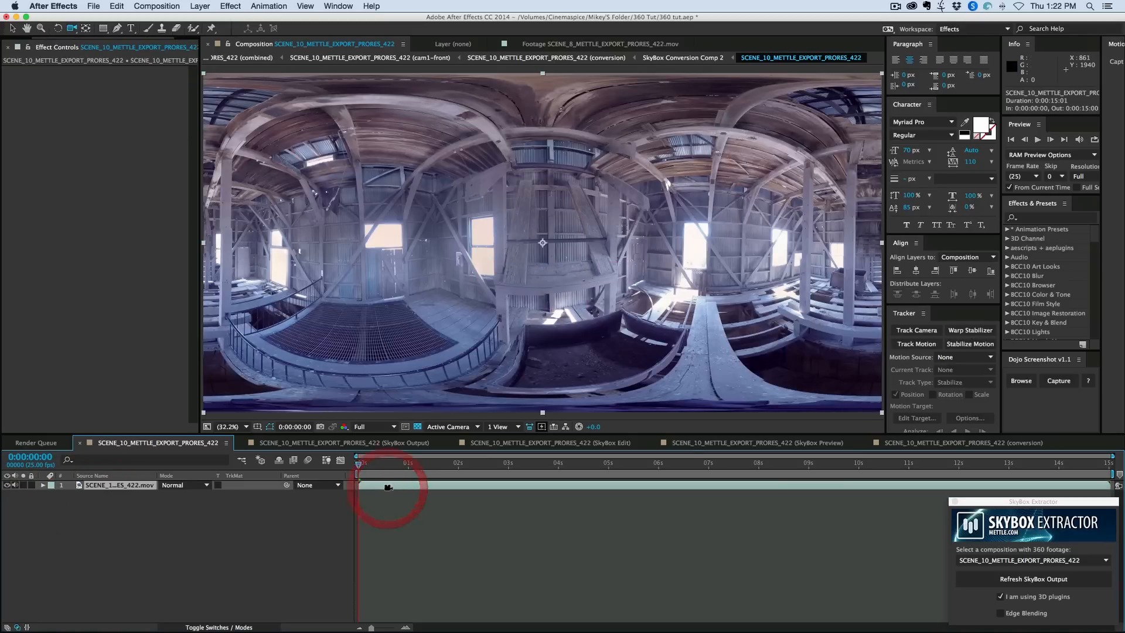
{"action": "left_click", "coordinate": [231, 5]}
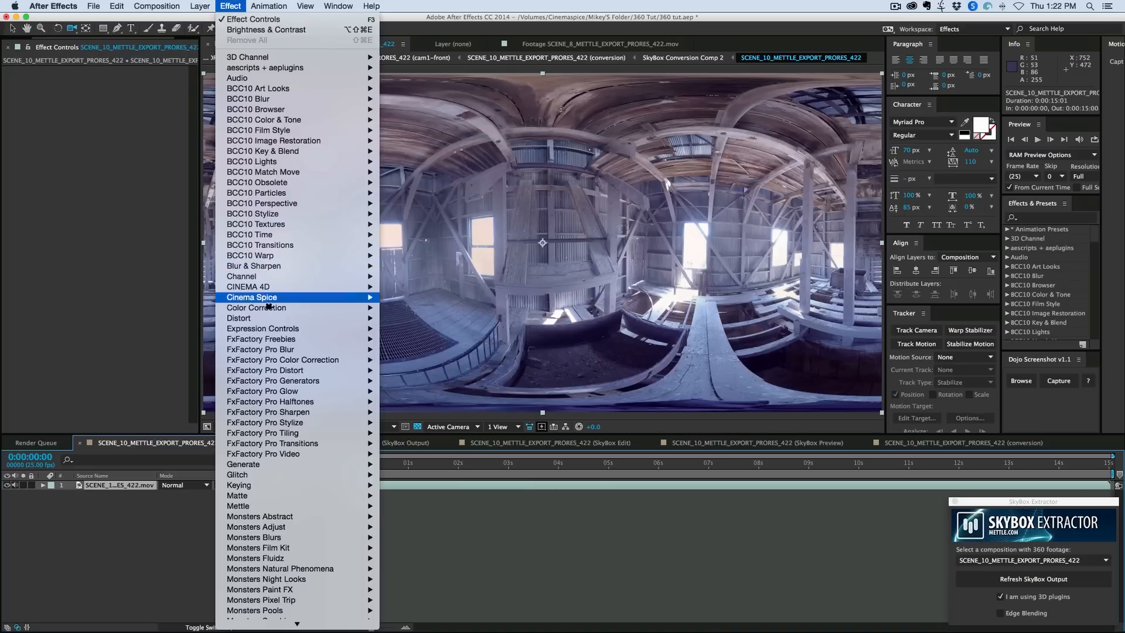
{"action": "mouse_move", "coordinate": [270, 307]}
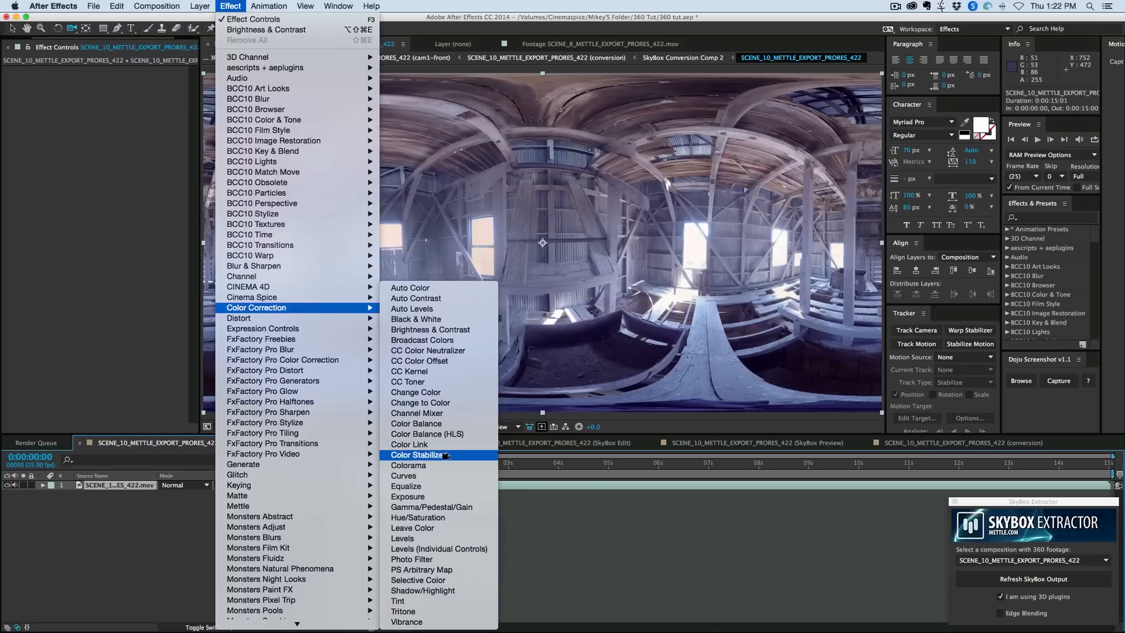
{"action": "left_click", "coordinate": [437, 476]}
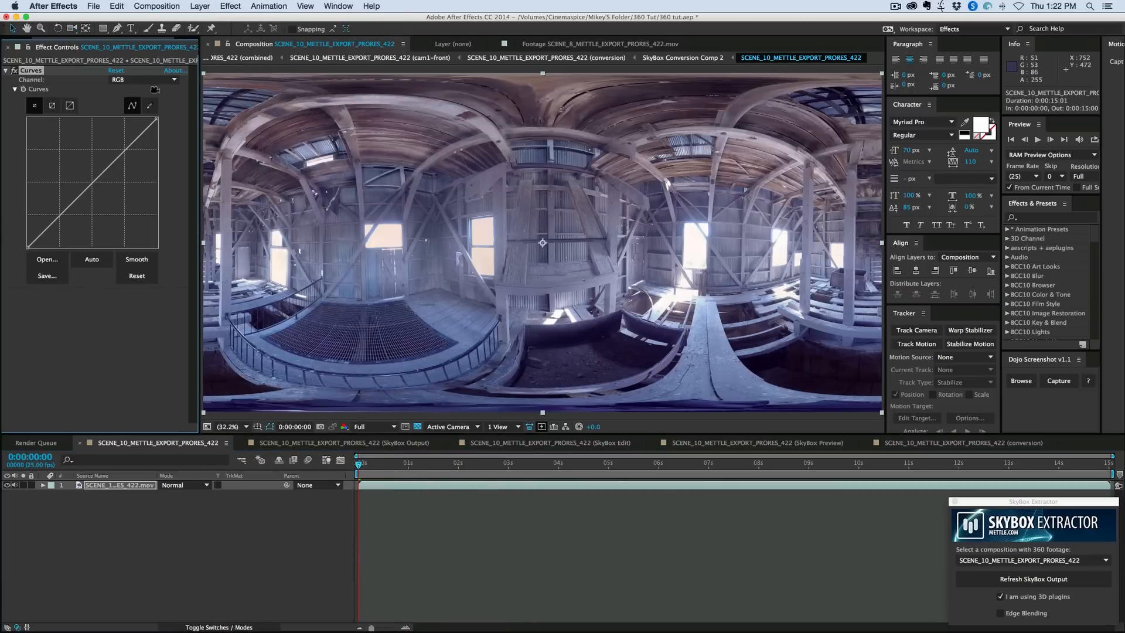
- Lower the midtones of the Blue channel and slightly lower those of the Green channel in the Curves effect
{"action": "left_click", "coordinate": [146, 81]}
{"action": "left_click", "coordinate": [134, 119]}
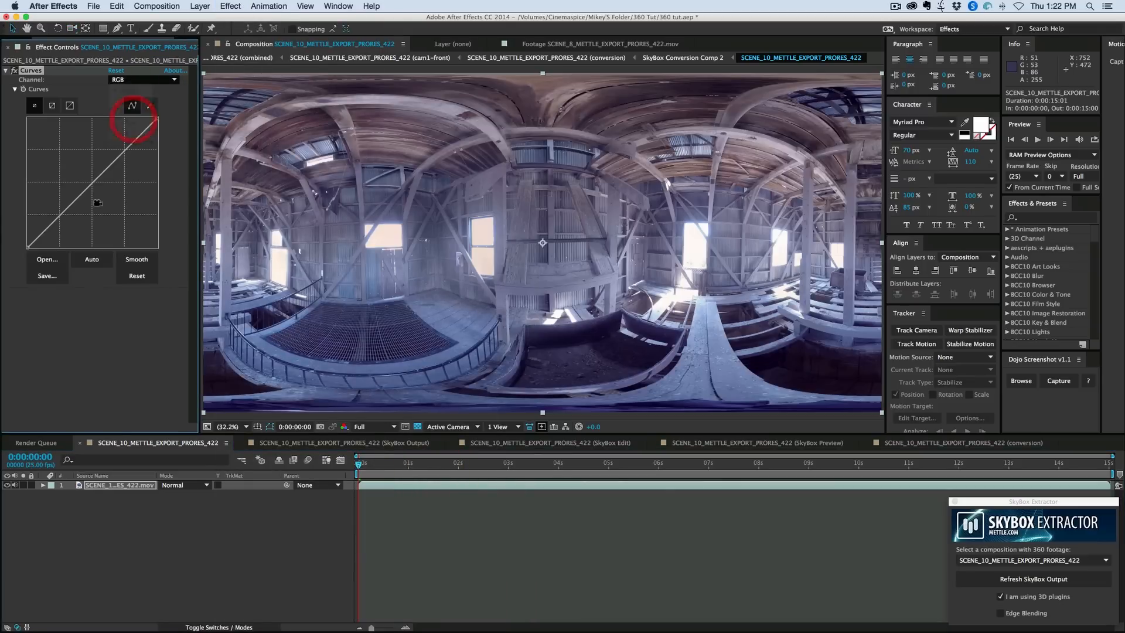
{"action": "left_click_drag", "start_coordinate": [94, 182], "coordinate": [96, 188]}
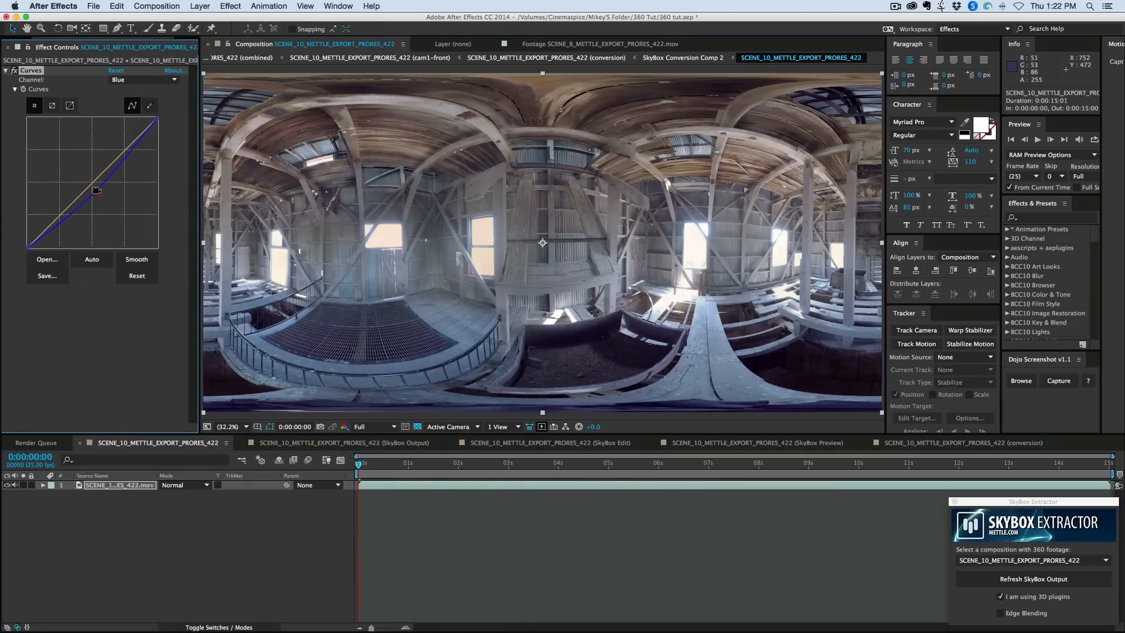
{"action": "left_click", "coordinate": [100, 188]}
{"action": "left_click", "coordinate": [146, 80]}
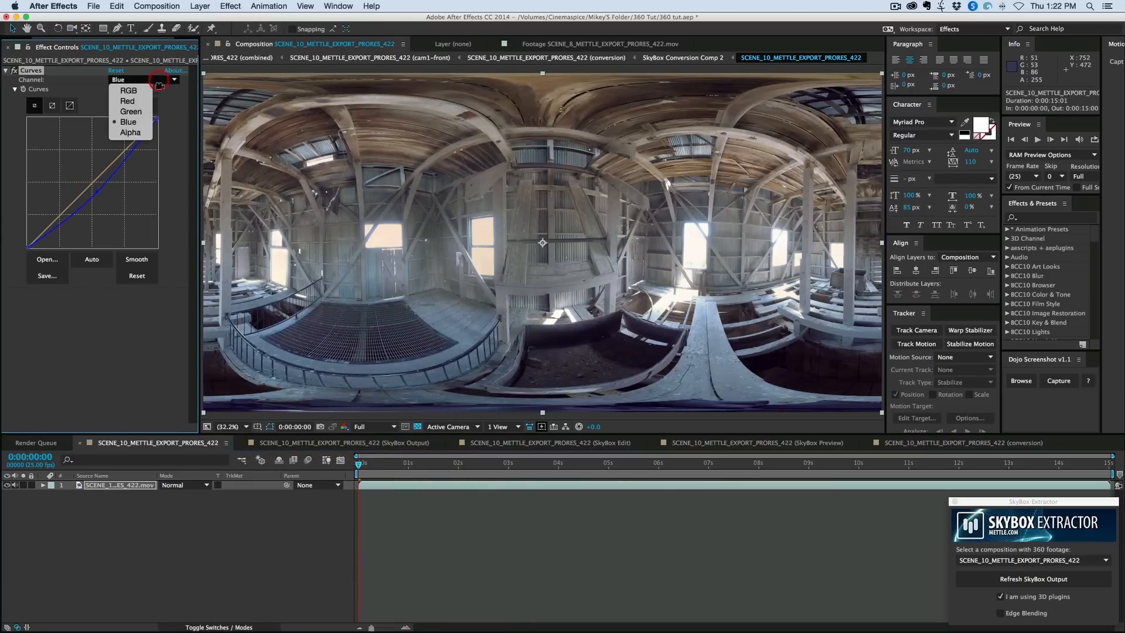
{"action": "left_click", "coordinate": [145, 113]}
{"action": "left_click_drag", "start_coordinate": [94, 181], "coordinate": [67, 218]}
- Shape the RGB curve into a gentle S by lowering the shadows and raising the highlights
{"action": "left_click", "coordinate": [146, 80]}
{"action": "left_click", "coordinate": [145, 91]}
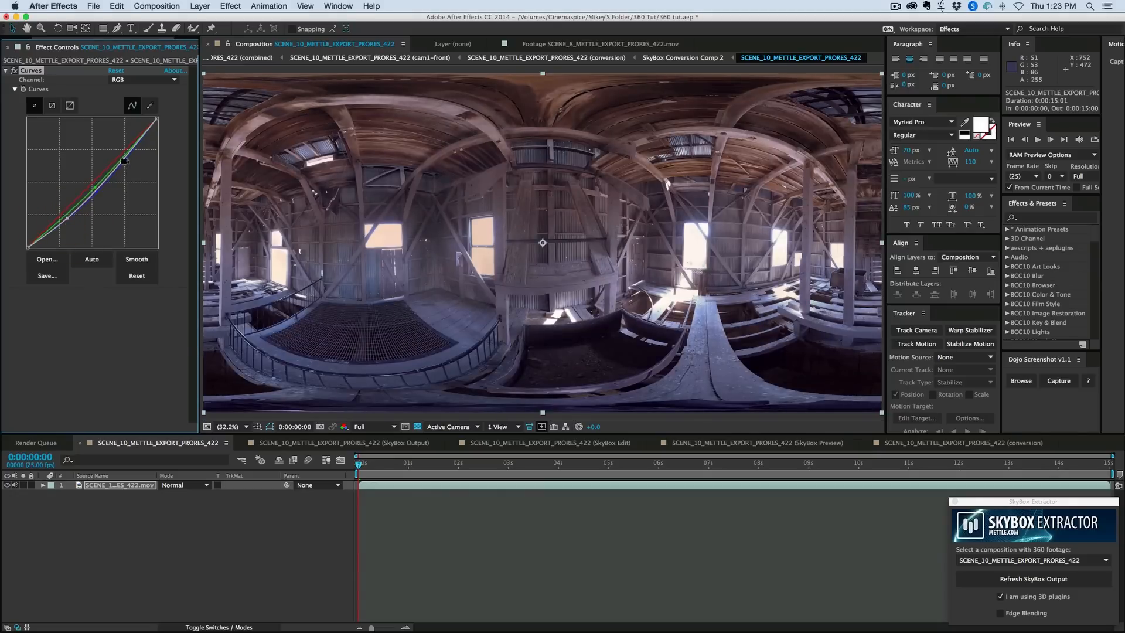
{"action": "mouse_move", "coordinate": [122, 161]}
{"action": "left_mouse_down"}
{"action": "mouse_move", "coordinate": [120, 150]}
{"action": "mouse_move", "coordinate": [104, 178]}
{"action": "mouse_move", "coordinate": [109, 166]}
{"action": "left_mouse_up"}
{"action": "key", "text": "super+z"}
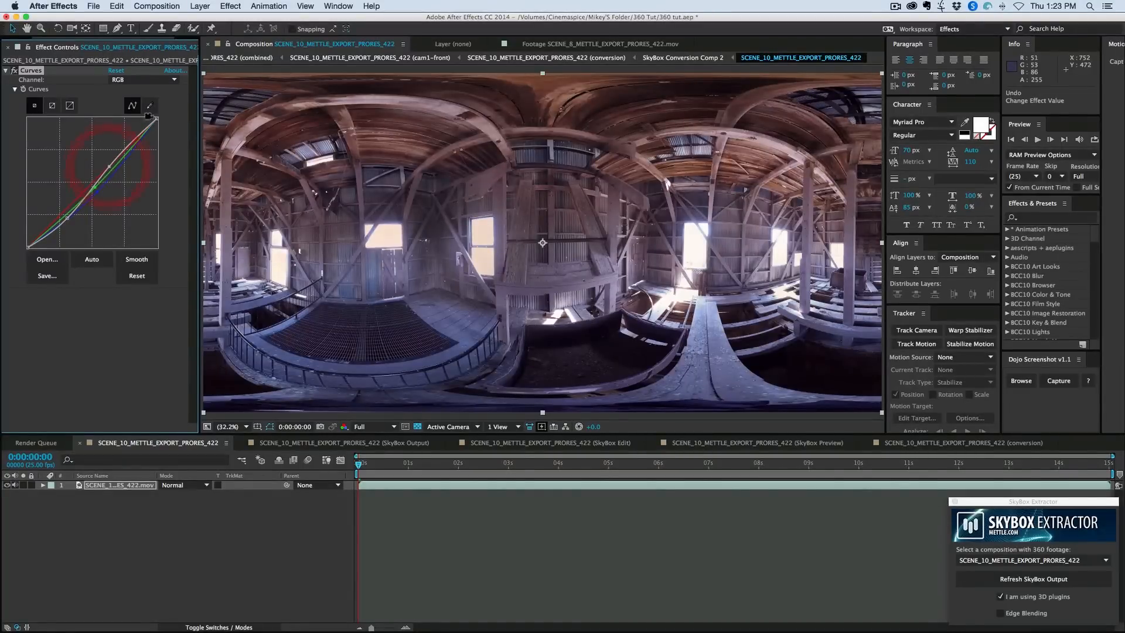
{"action": "key", "text": "super+z"}
{"action": "key", "text": "super+shift+z"}
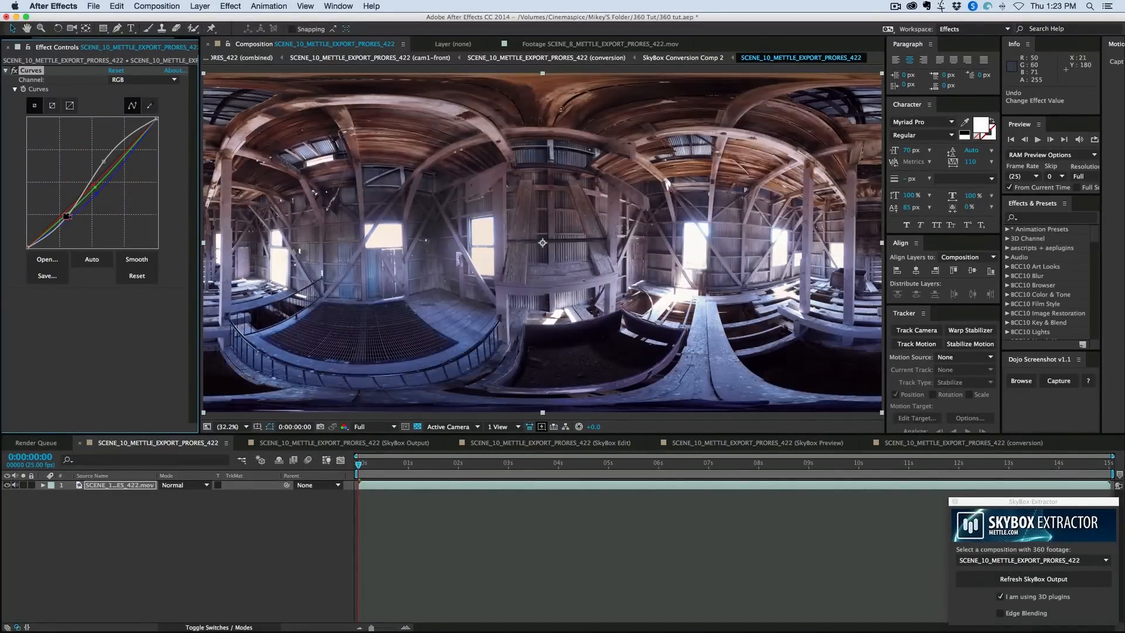
{"action": "left_click", "coordinate": [65, 216]}
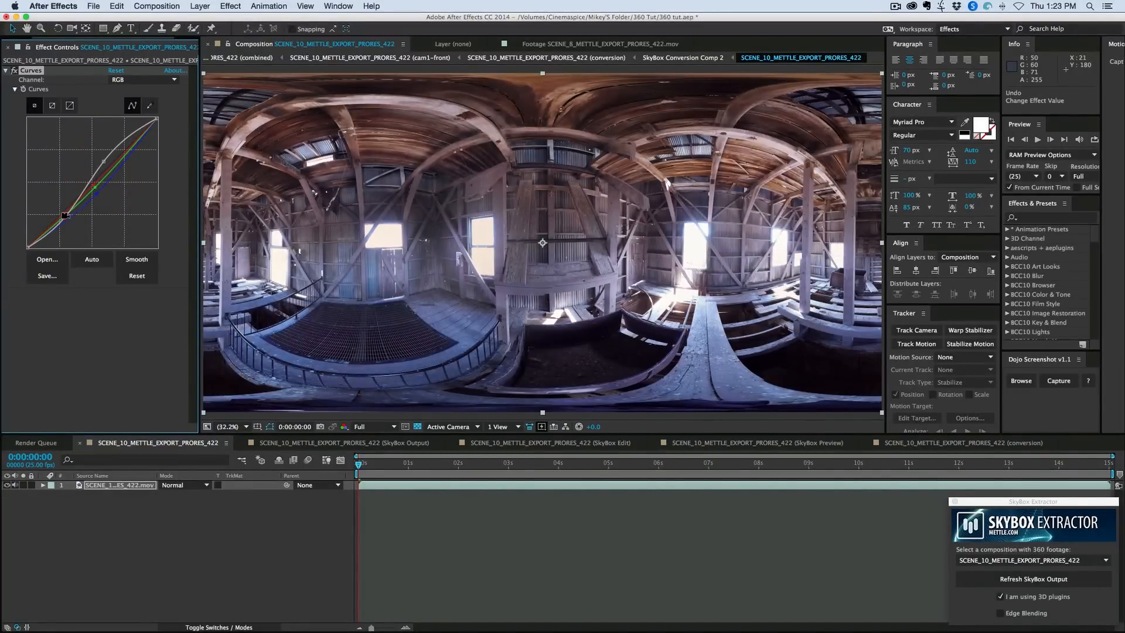
- Look around the SkyBox Preview composition with the viewer camera to check the color-corrected barn footage
{"action": "left_click", "coordinate": [736, 444]}
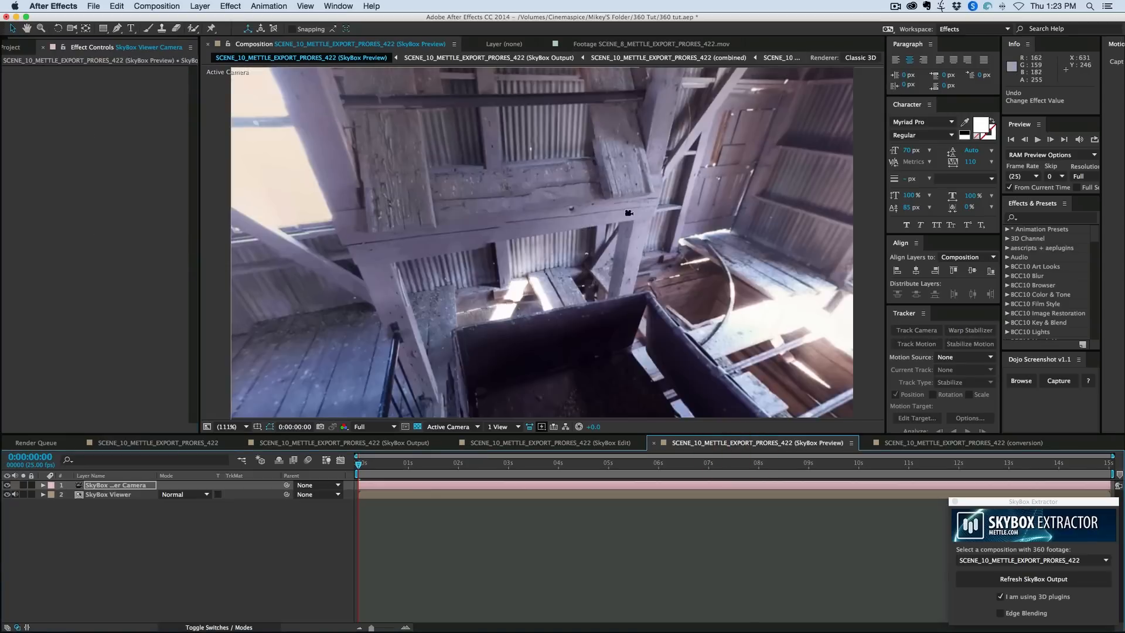
{"action": "key", "text": "c"}
{"action": "left_click_drag", "start_coordinate": [647, 204], "coordinate": [671, 274]}
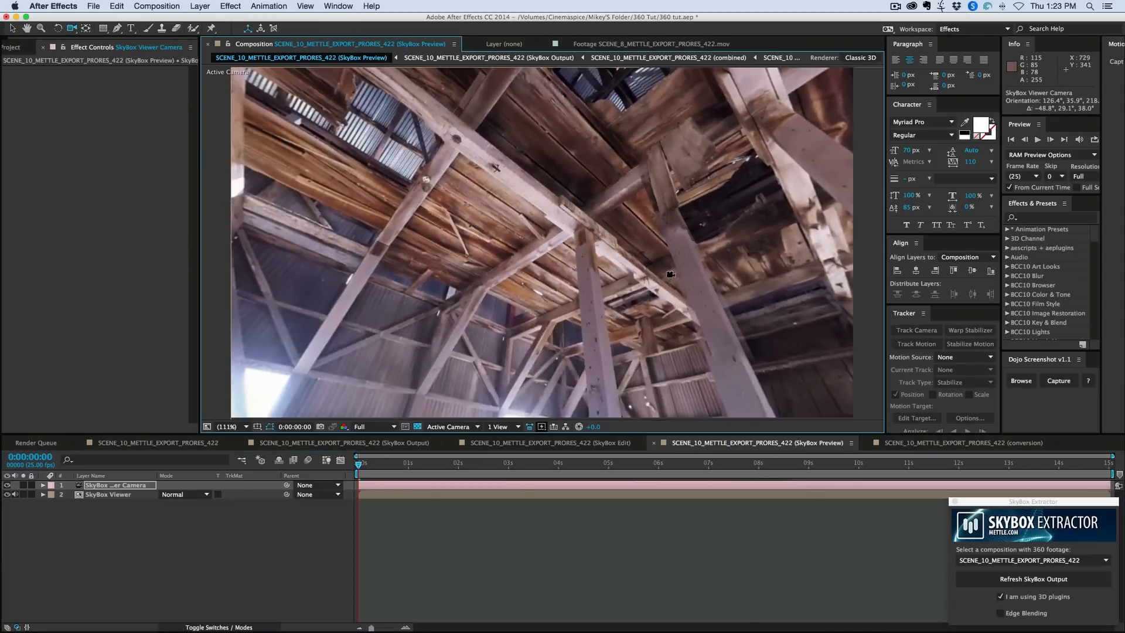
- Apply the Sharpen effect to the footage layer in the SCENE_10_METTLE_EXPORT_PRORES_422 composition and set its Sharpen Amount to 150
{"action": "left_click", "coordinate": [176, 442]}
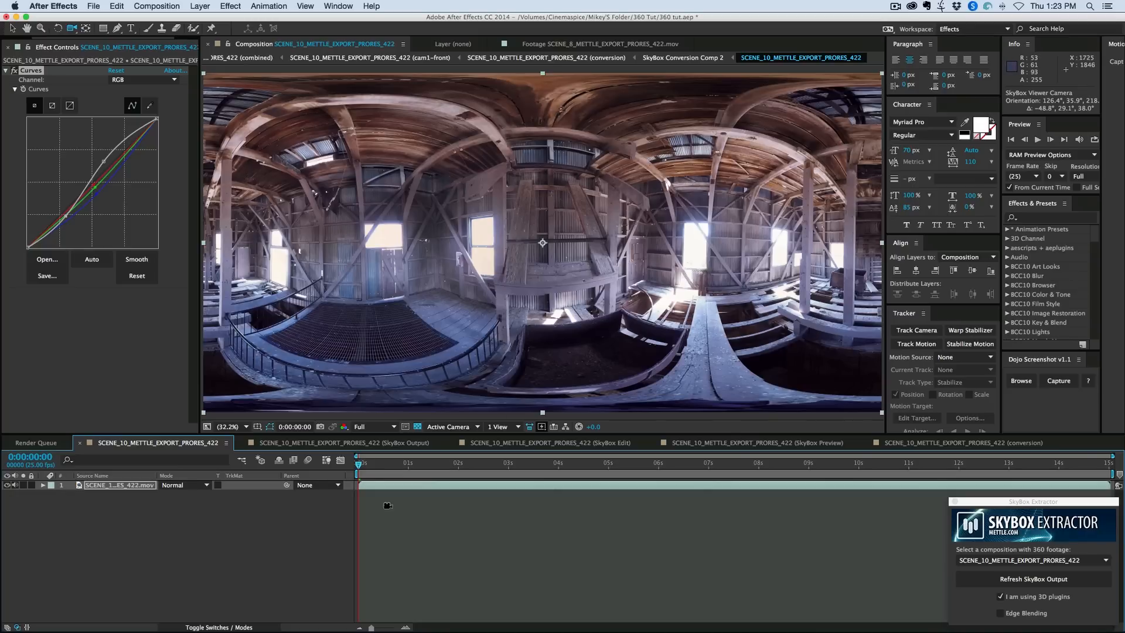
{"action": "left_click", "coordinate": [394, 485]}
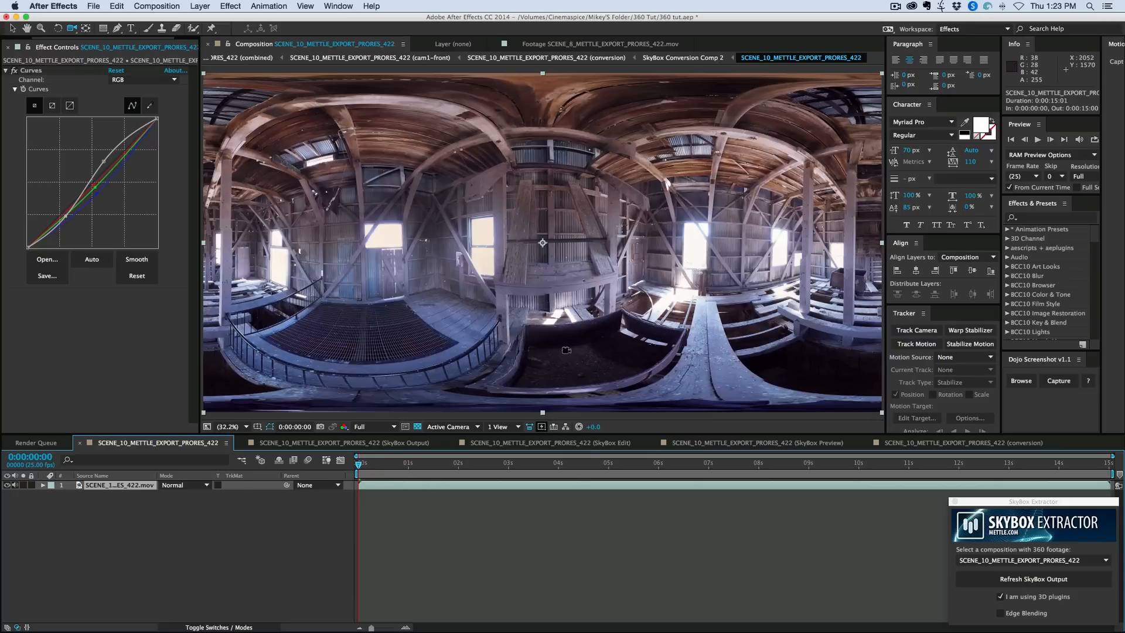
{"action": "left_click", "coordinate": [229, 6]}
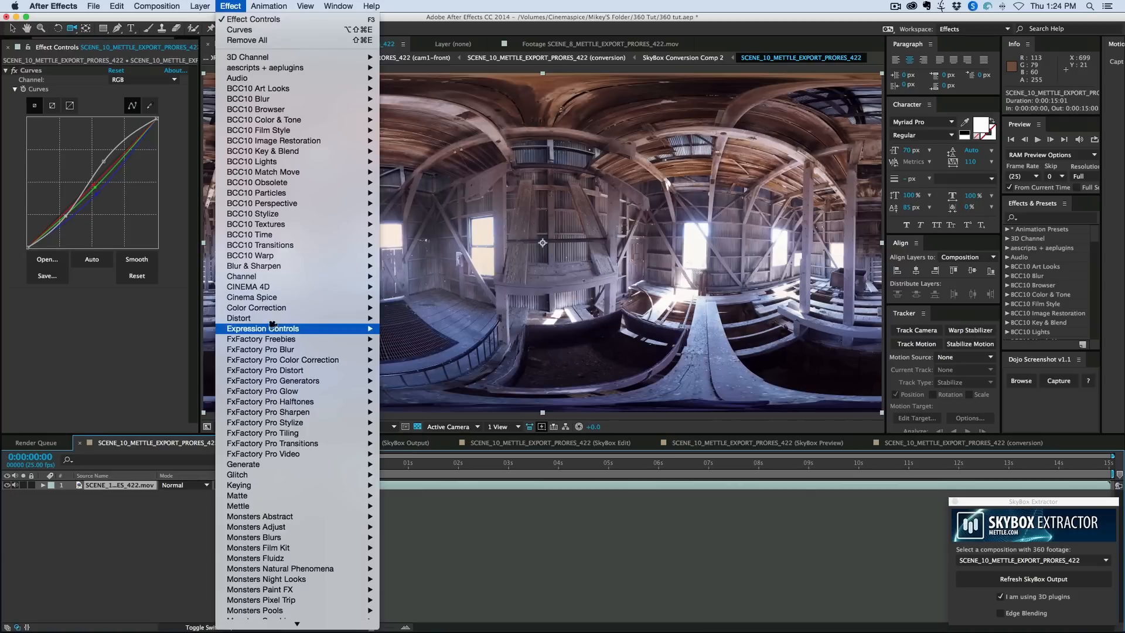
{"action": "mouse_move", "coordinate": [284, 267]}
{"action": "left_click", "coordinate": [456, 411]}
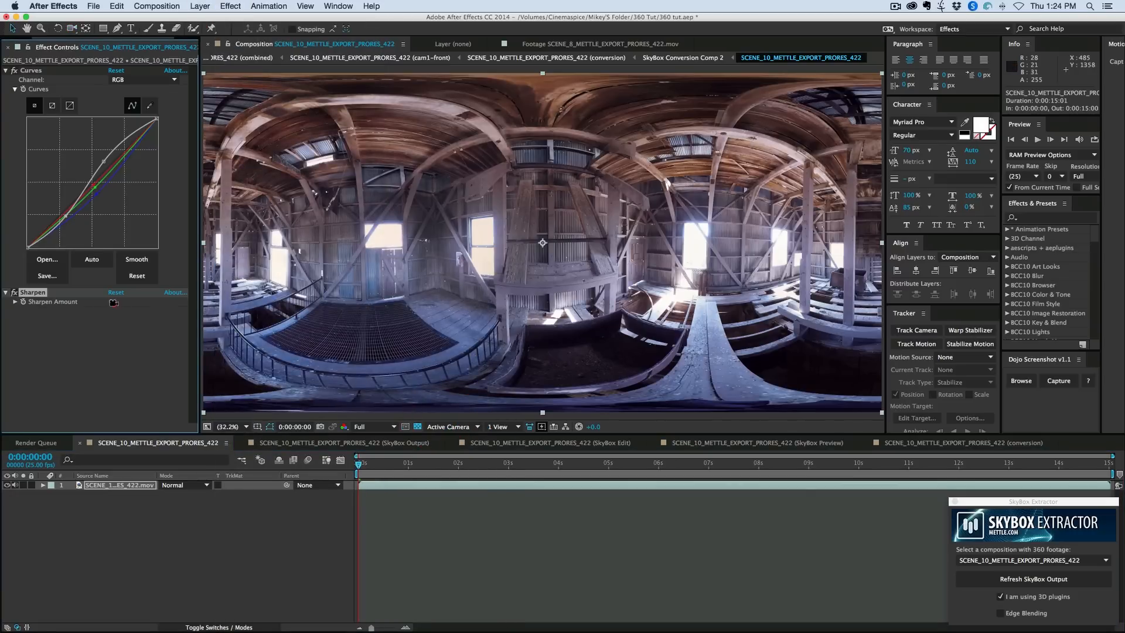
{"action": "mouse_move", "coordinate": [114, 302]}
{"action": "left_mouse_down"}
{"action": "mouse_move", "coordinate": [151, 303]}
{"action": "mouse_move", "coordinate": [116, 303]}
{"action": "left_mouse_up"}
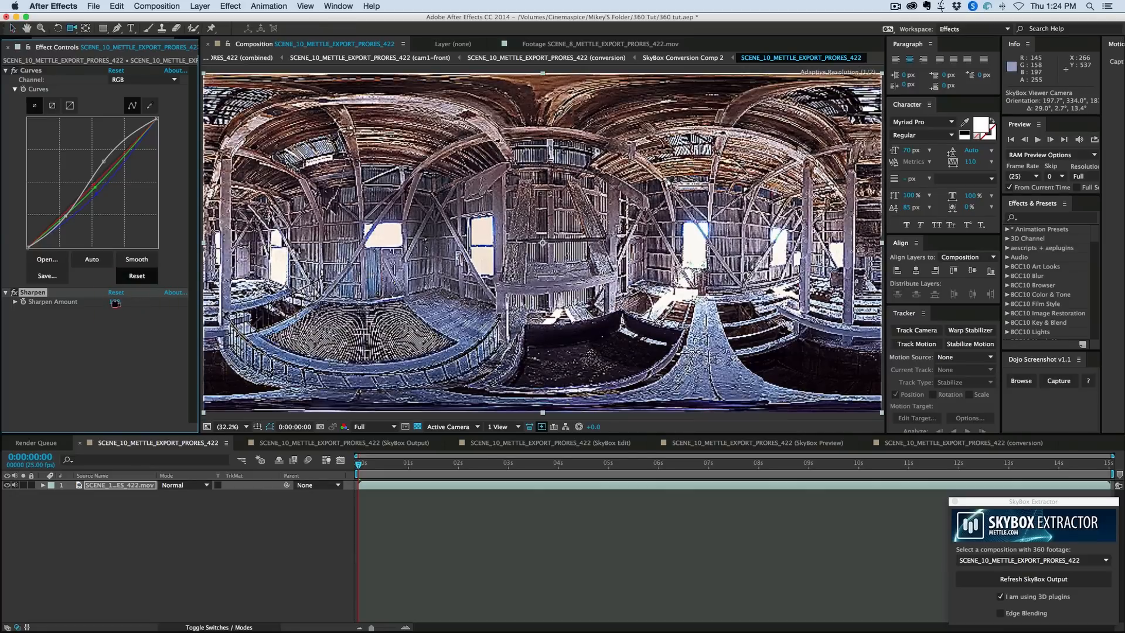
{"action": "left_click", "coordinate": [116, 303]}
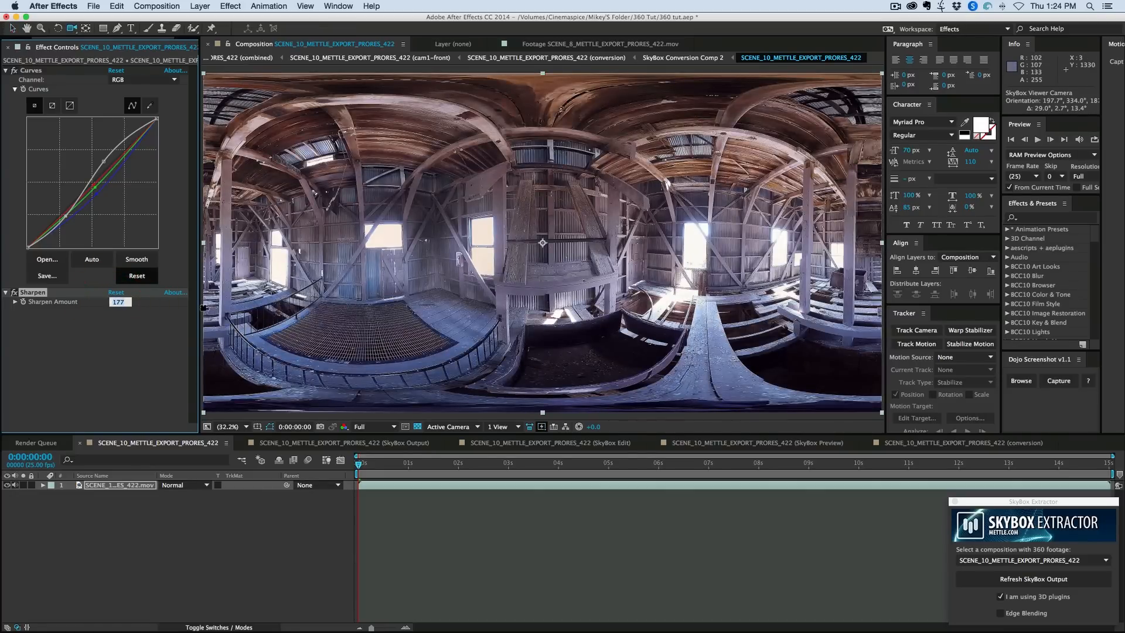
{"action": "type", "text": "150"}
{"action": "key", "text": "Return"}
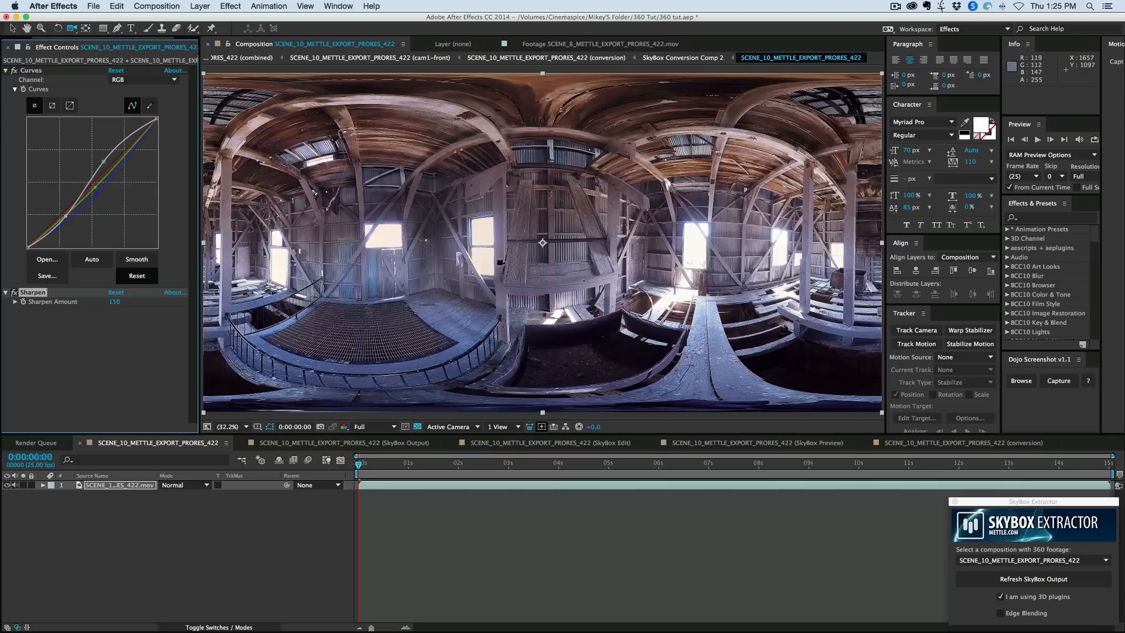
- Look around the SkyBox Preview composition with the viewer camera to examine the sharpened footage along its seam
{"action": "left_click", "coordinate": [784, 444]}
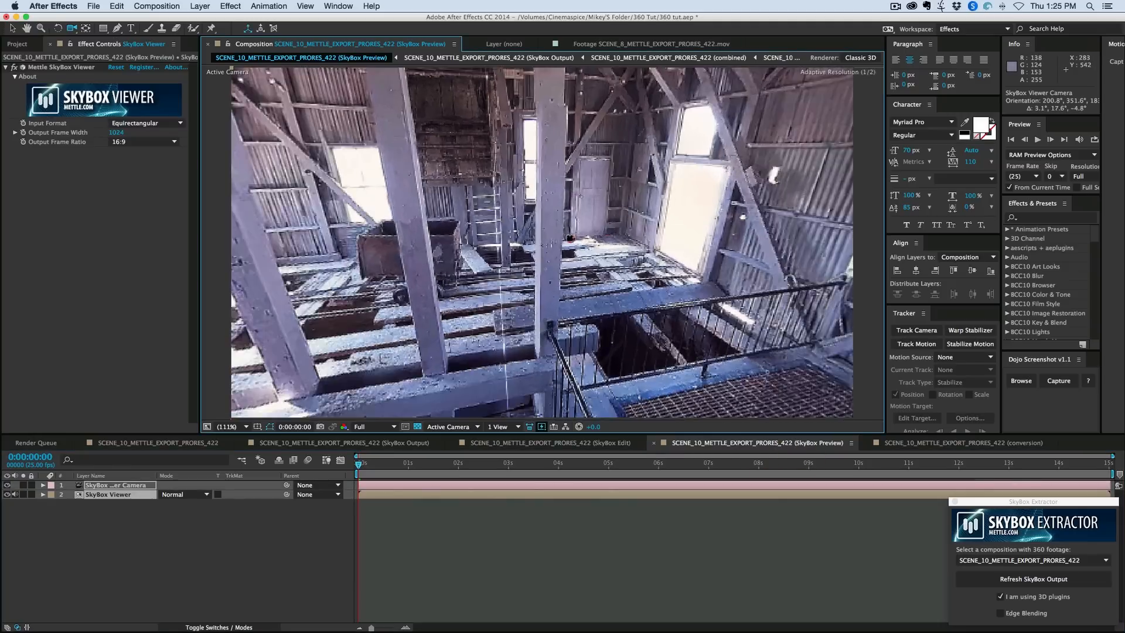
{"action": "left_click_drag", "start_coordinate": [570, 238], "coordinate": [703, 233]}
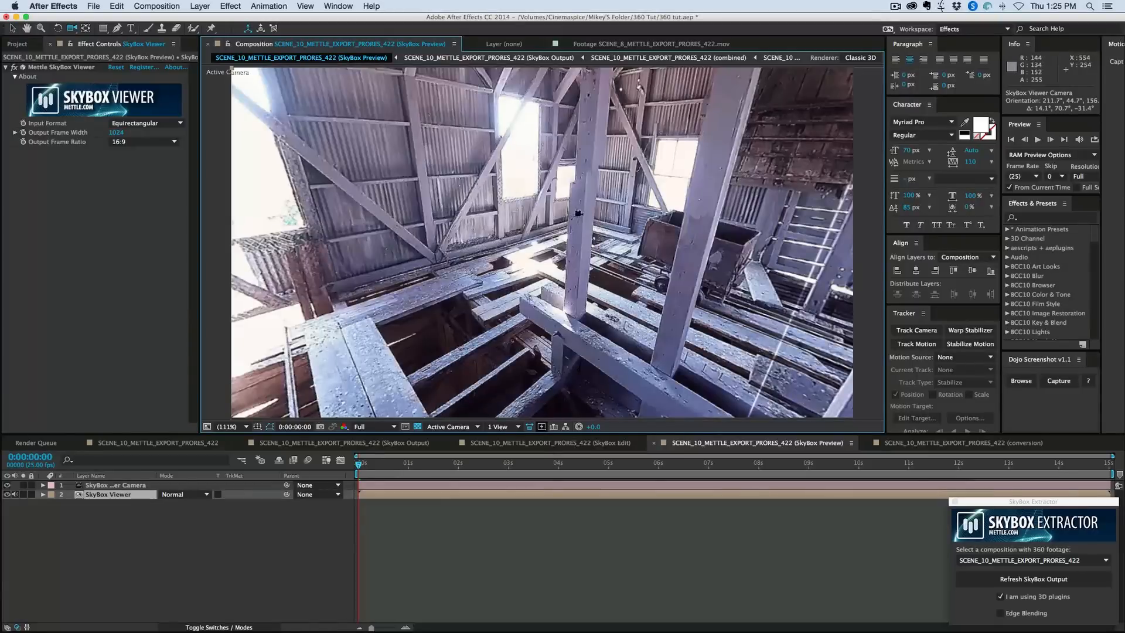
{"action": "left_click_drag", "start_coordinate": [578, 213], "coordinate": [427, 239]}
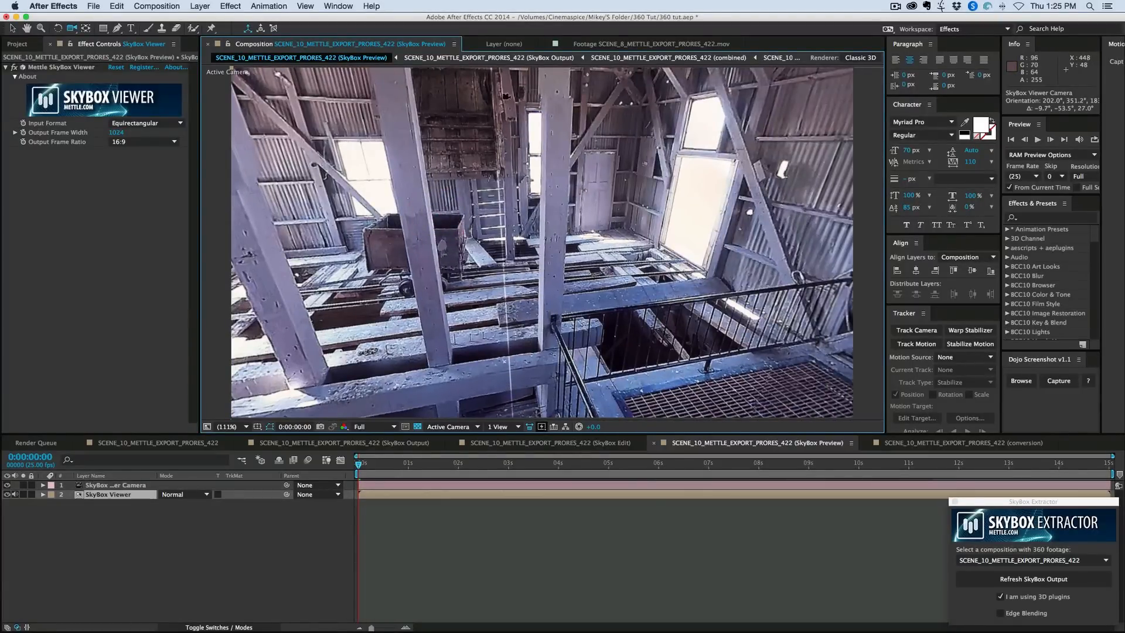
{"action": "left_click_drag", "start_coordinate": [505, 96], "coordinate": [492, 346]}
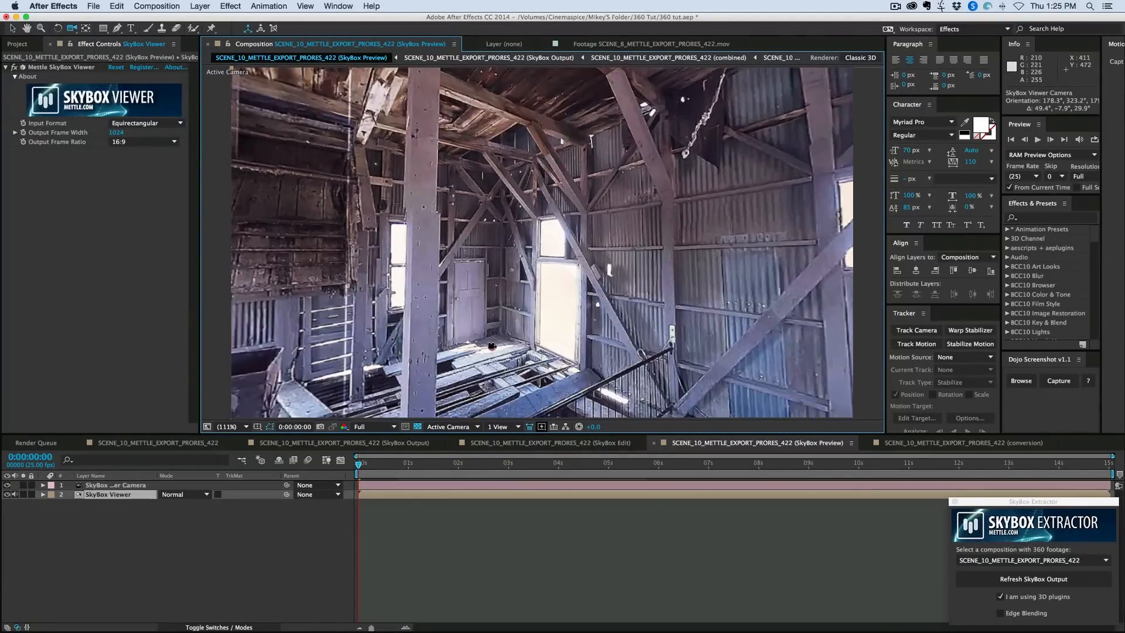
{"action": "left_click_drag", "start_coordinate": [497, 219], "coordinate": [615, 311]}
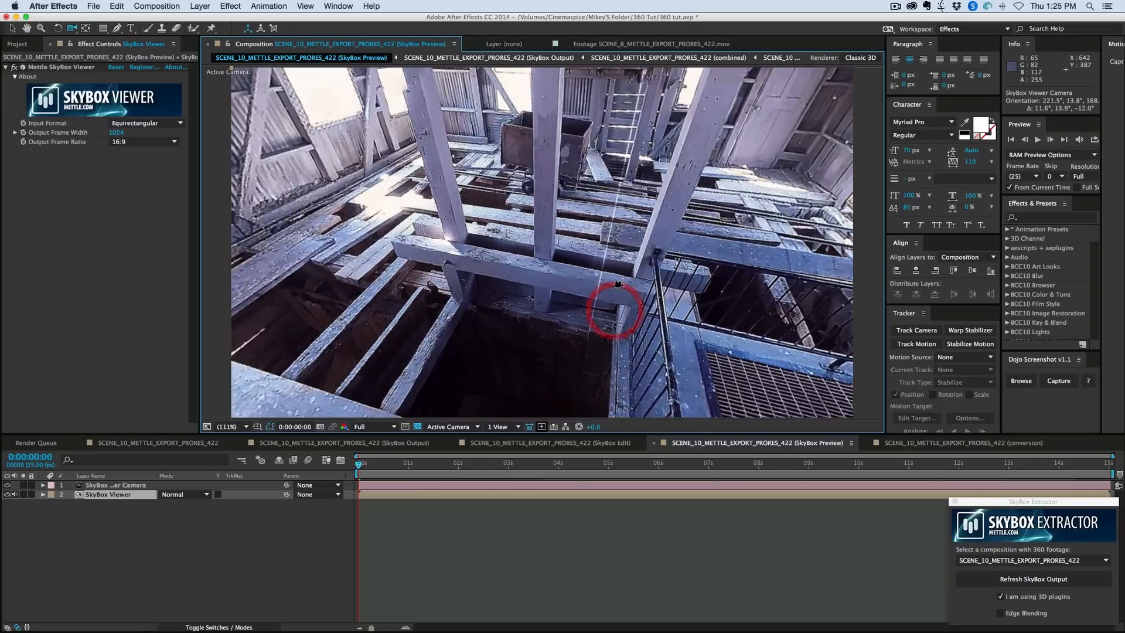
- Switch the Sharpen effect off and on repeatedly in the SCENE_10_METTLE_EXPORT_PRORES_422 composition to compare the footage with and without it
{"action": "left_click", "coordinate": [148, 444]}
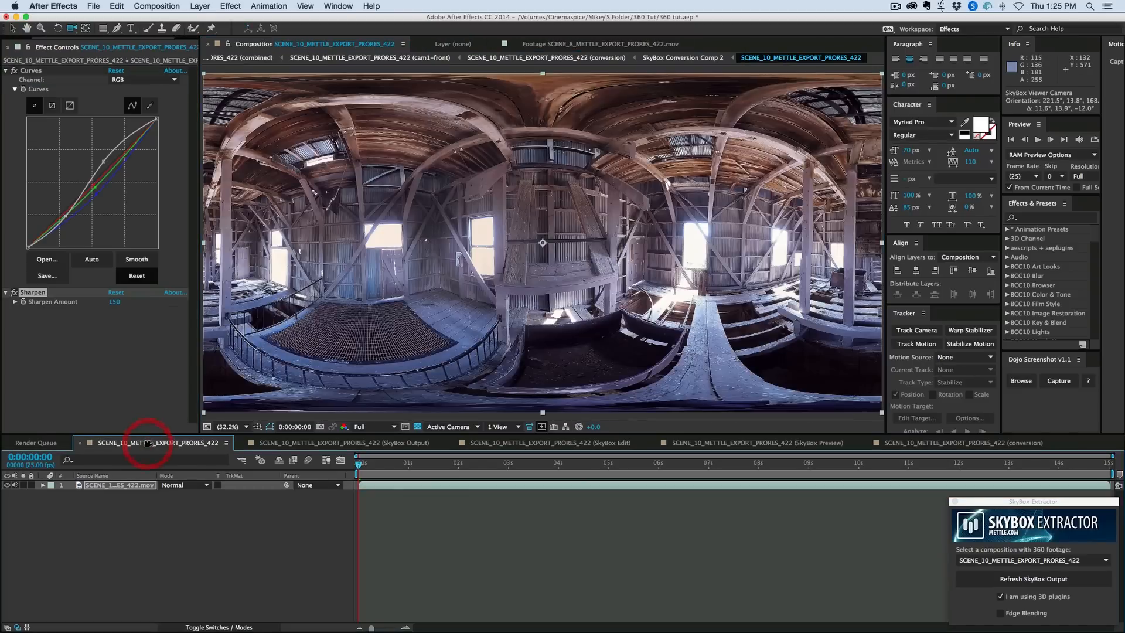
{"action": "scroll", "coordinate": [302, 368], "scroll_direction": "down", "scroll_amount": 2}
{"action": "left_click", "coordinate": [14, 293]}
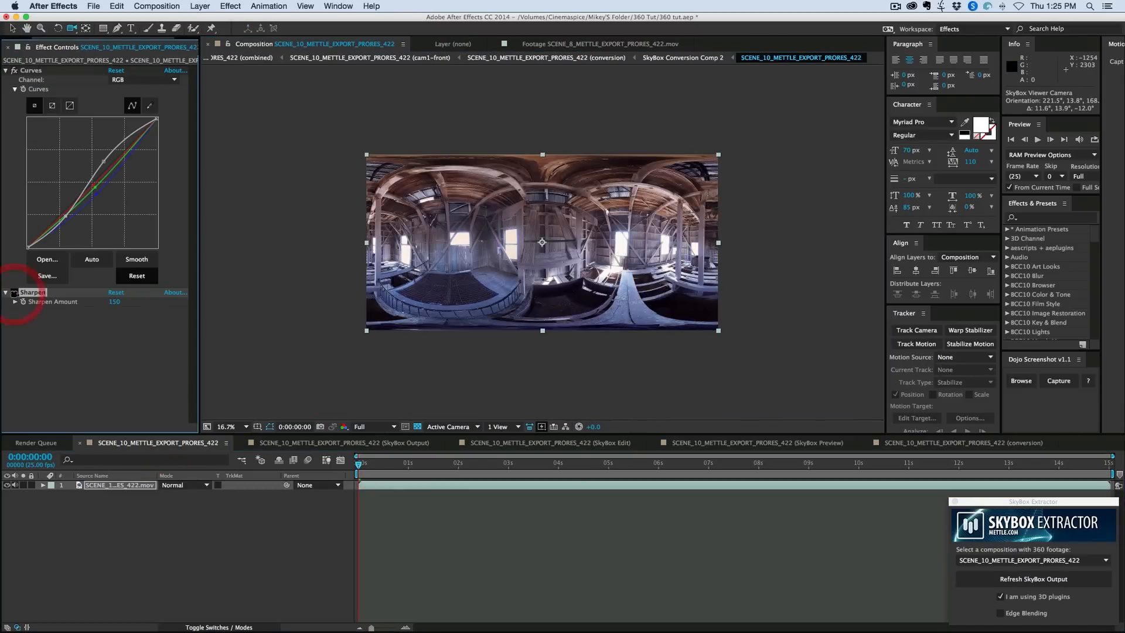
{"action": "left_click", "coordinate": [14, 294]}
{"action": "left_click", "coordinate": [15, 293]}
{"action": "left_click", "coordinate": [14, 294]}
{"action": "left_click", "coordinate": [15, 295]}
{"action": "left_click", "coordinate": [14, 293]}
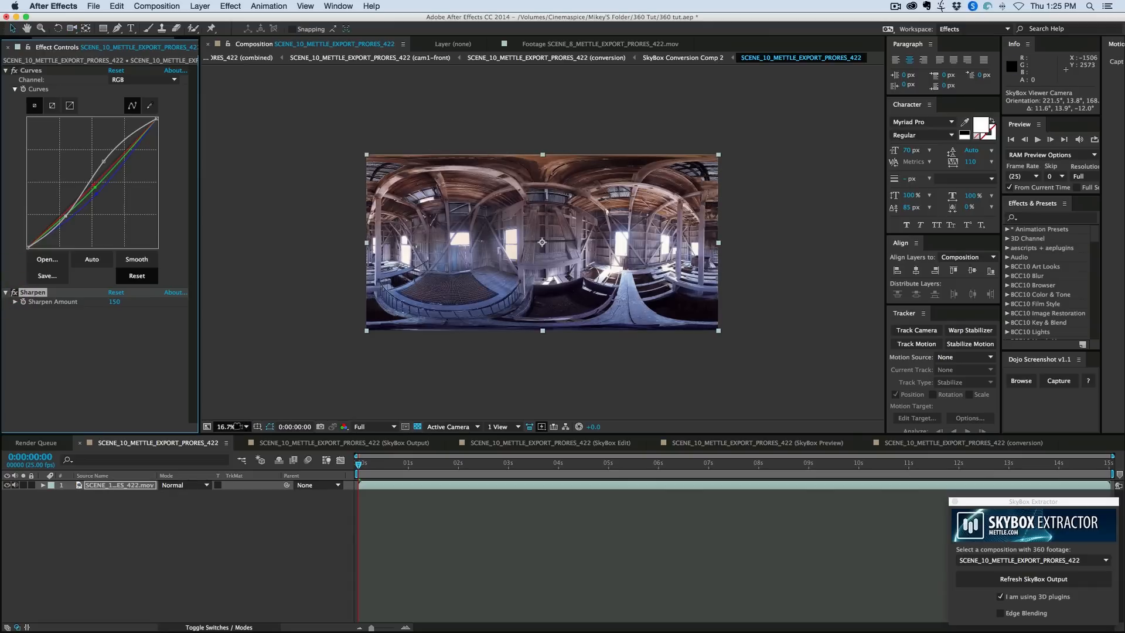
{"action": "left_click", "coordinate": [237, 427]}
{"action": "left_click", "coordinate": [233, 435]}
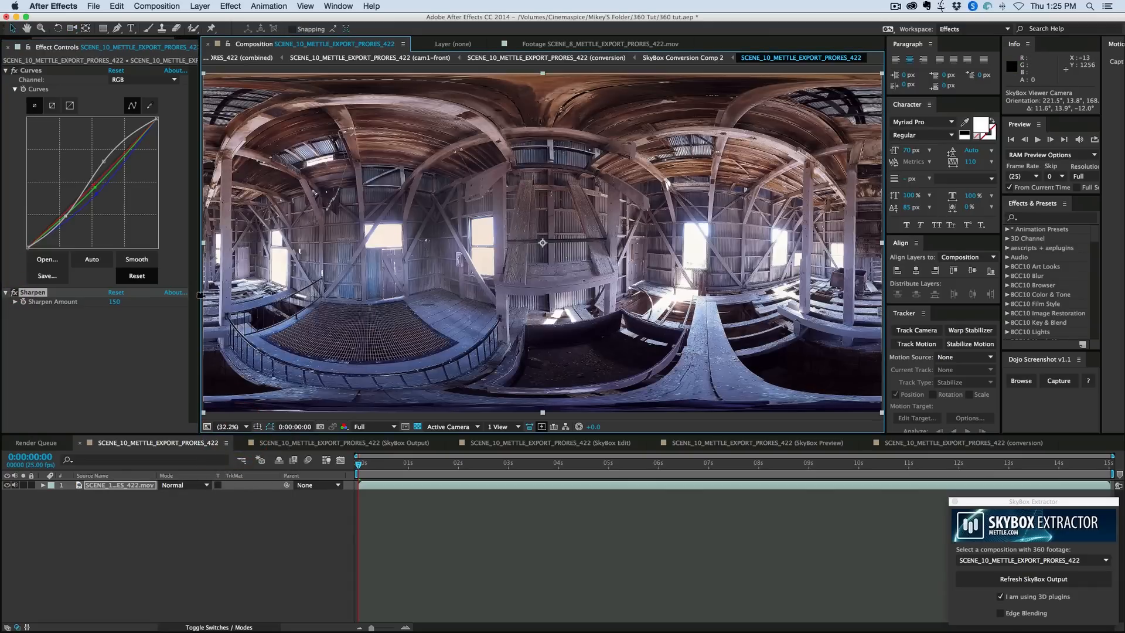
{"action": "left_click_drag", "start_coordinate": [198, 434], "coordinate": [192, 401]}
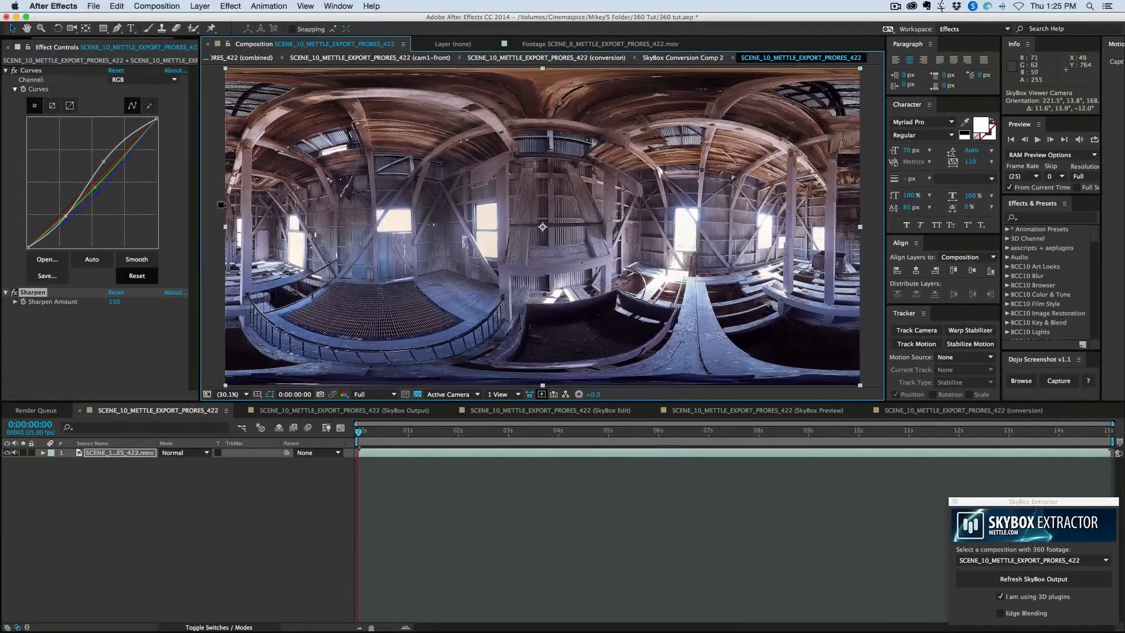
{"action": "left_click", "coordinate": [16, 292]}
{"action": "left_click", "coordinate": [17, 293]}
{"action": "left_click", "coordinate": [16, 293]}
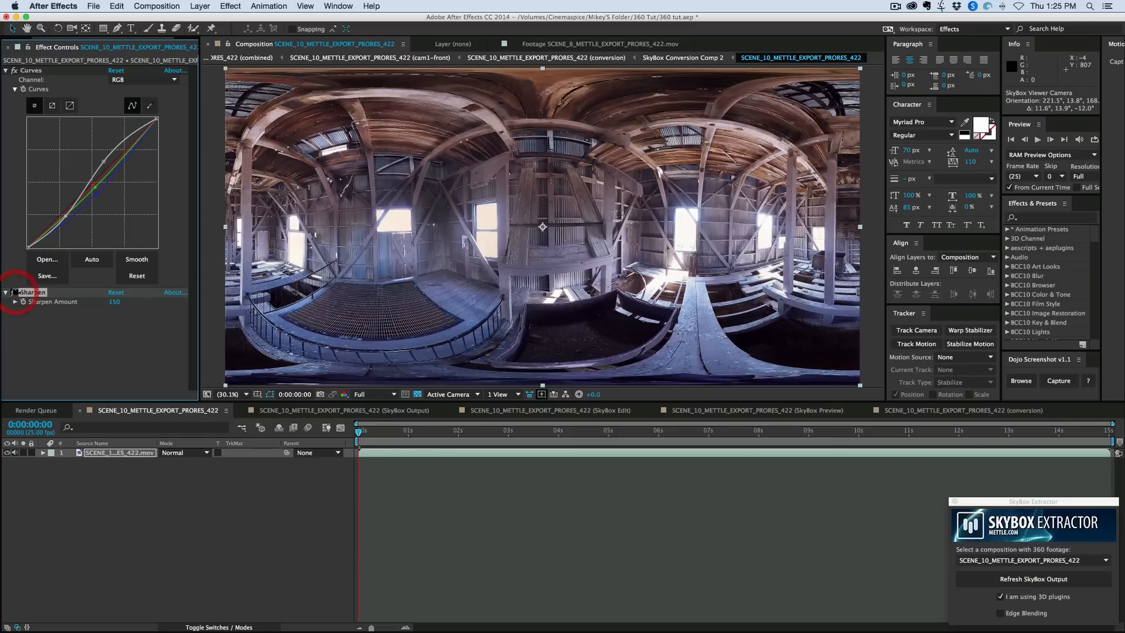
{"action": "left_click", "coordinate": [17, 292]}
{"action": "left_click", "coordinate": [17, 293]}
{"action": "left_click", "coordinate": [16, 292]}
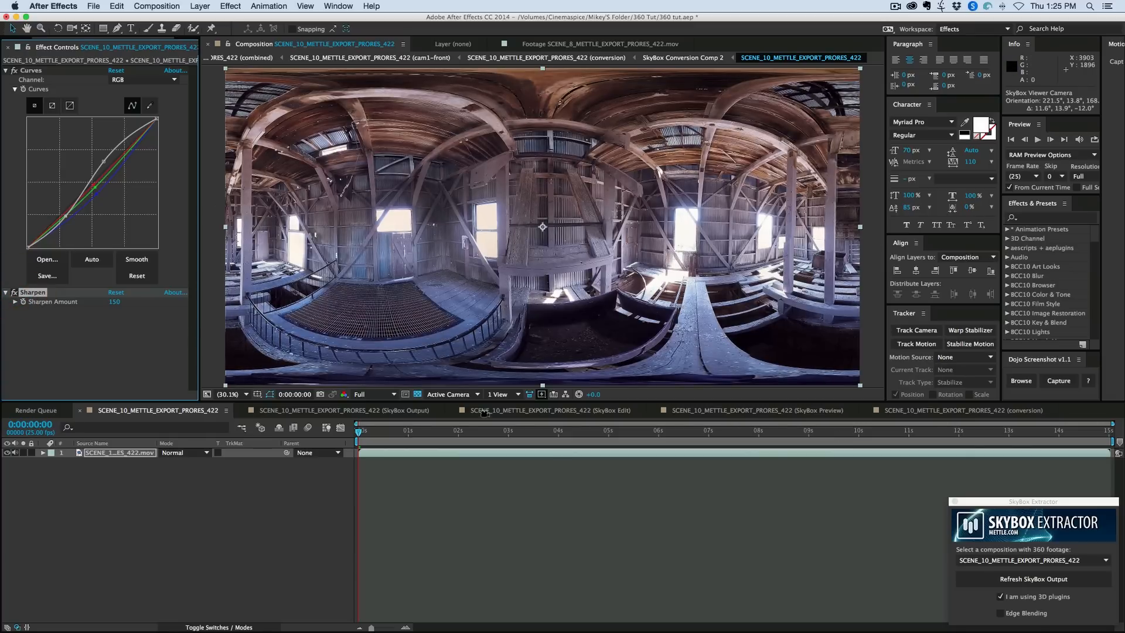
- Check the seam once more in the SkyBox Preview composition and delete the Sharpen effect from the footage layer
{"action": "left_click", "coordinate": [798, 411]}
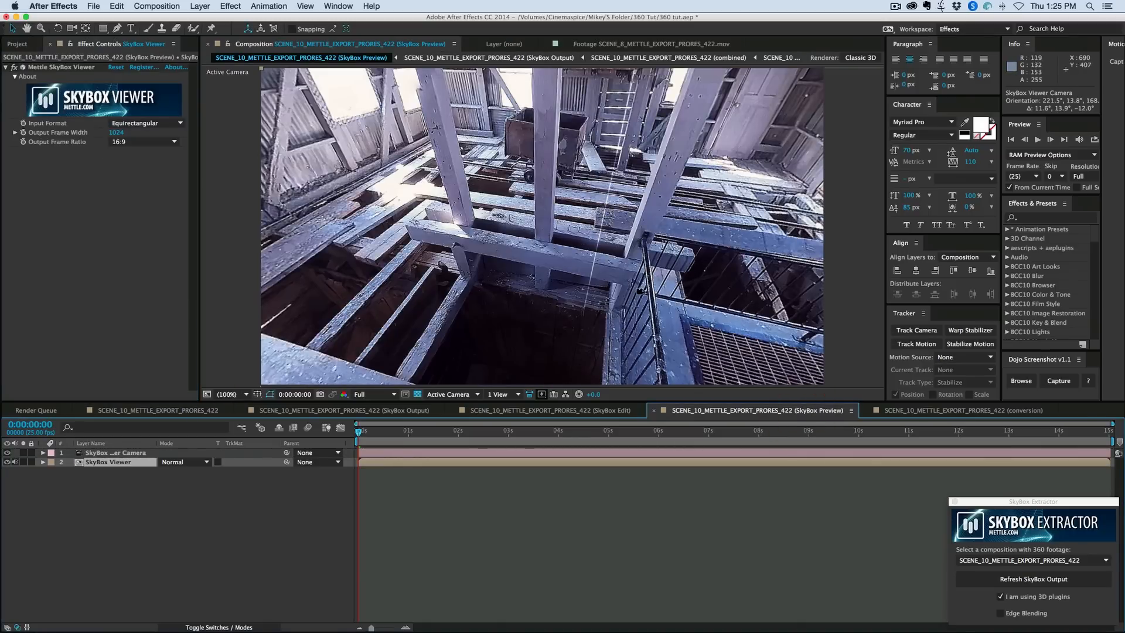
{"action": "left_click", "coordinate": [159, 410]}
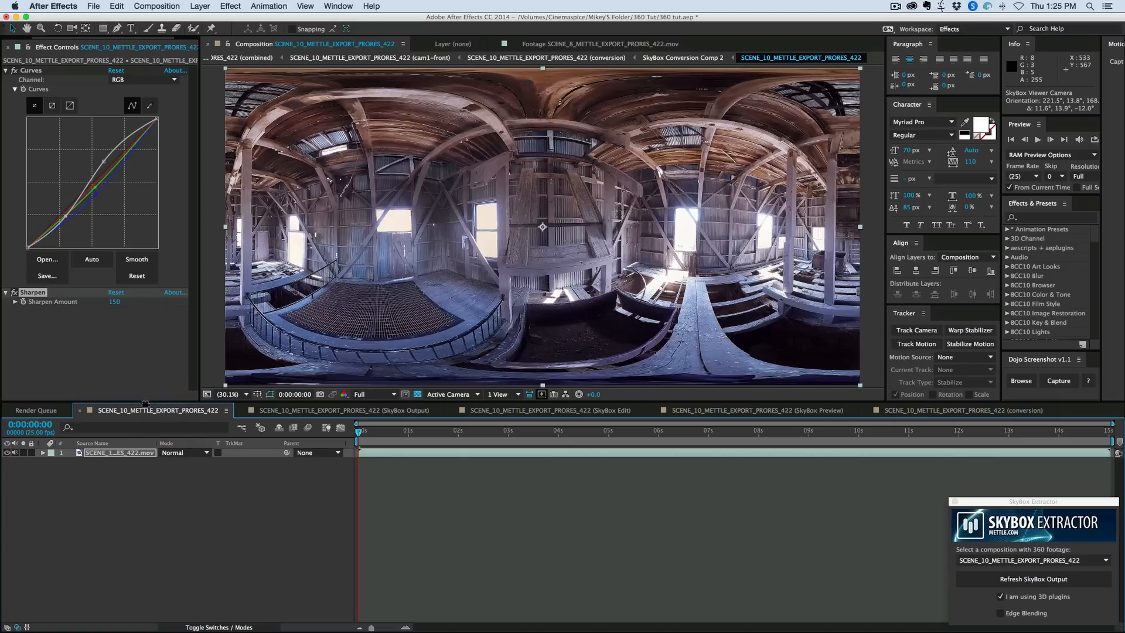
{"action": "key", "text": "Delete"}
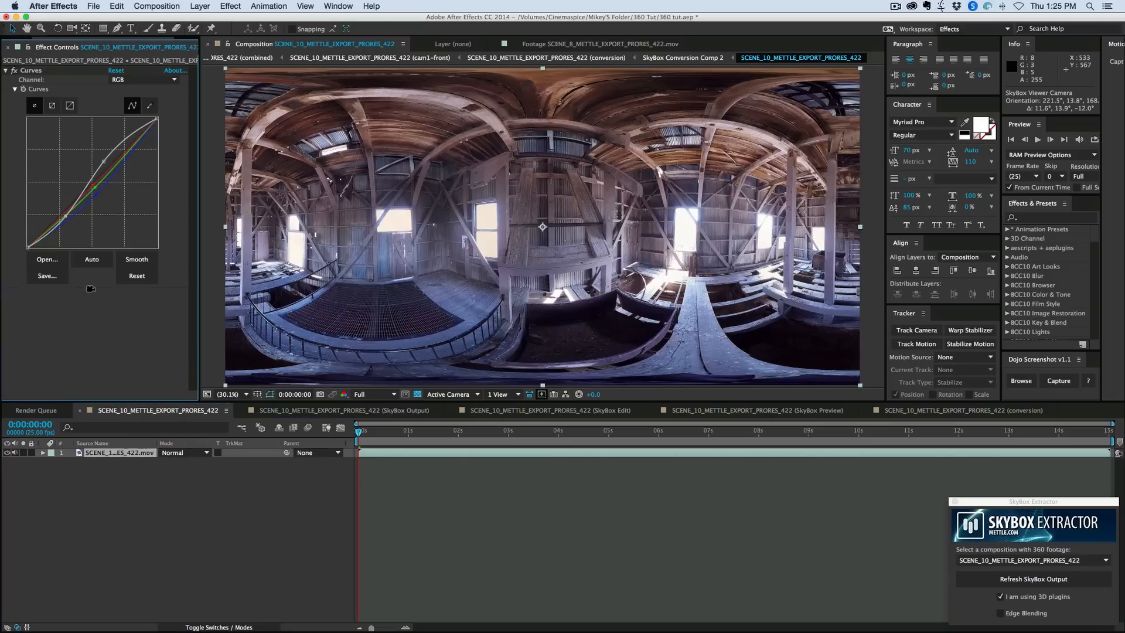
- Apply a Fast Blur to the barn footage layer with Horizontal blur dimensions, Blurriness 78 and Repeat Edge Pixels enabled
{"action": "left_click", "coordinate": [231, 6]}
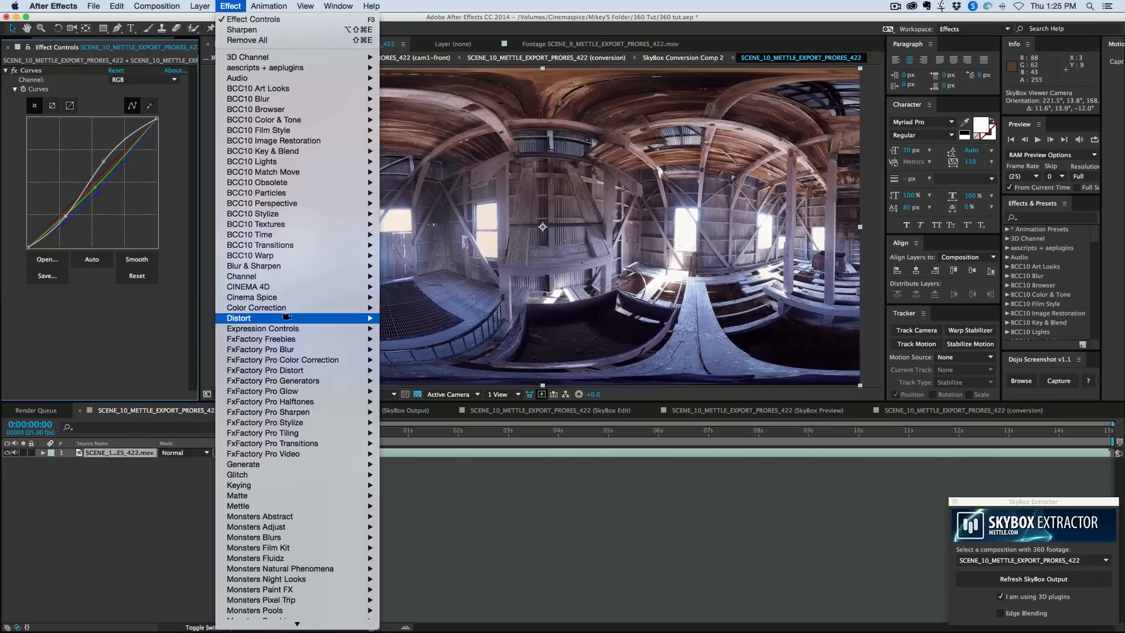
{"action": "mouse_move", "coordinate": [287, 317]}
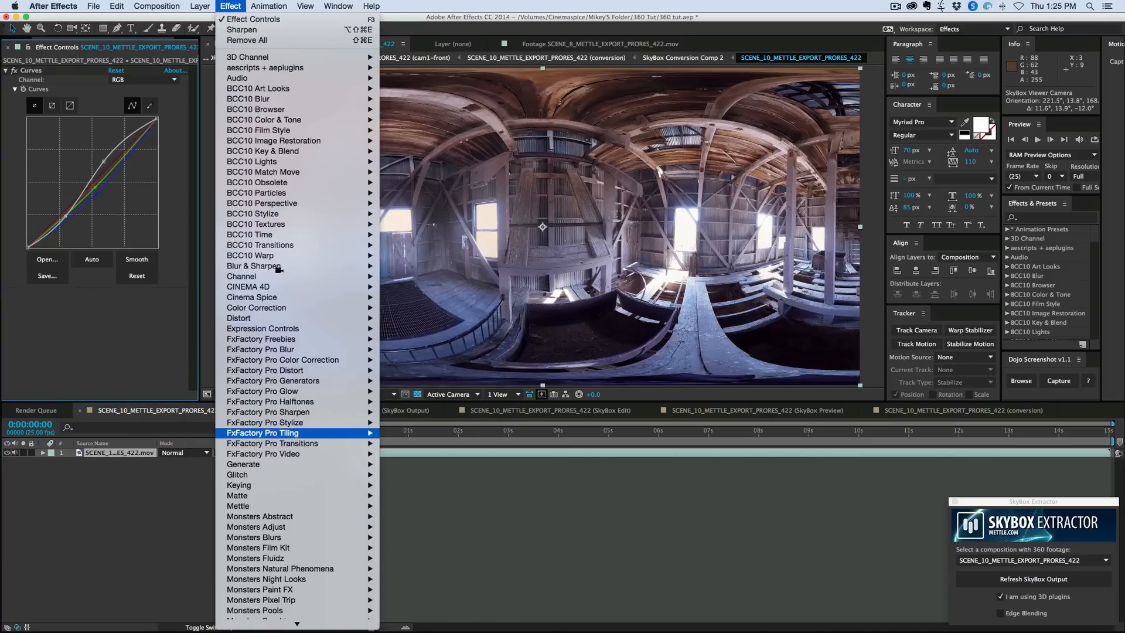
{"action": "mouse_move", "coordinate": [278, 267]}
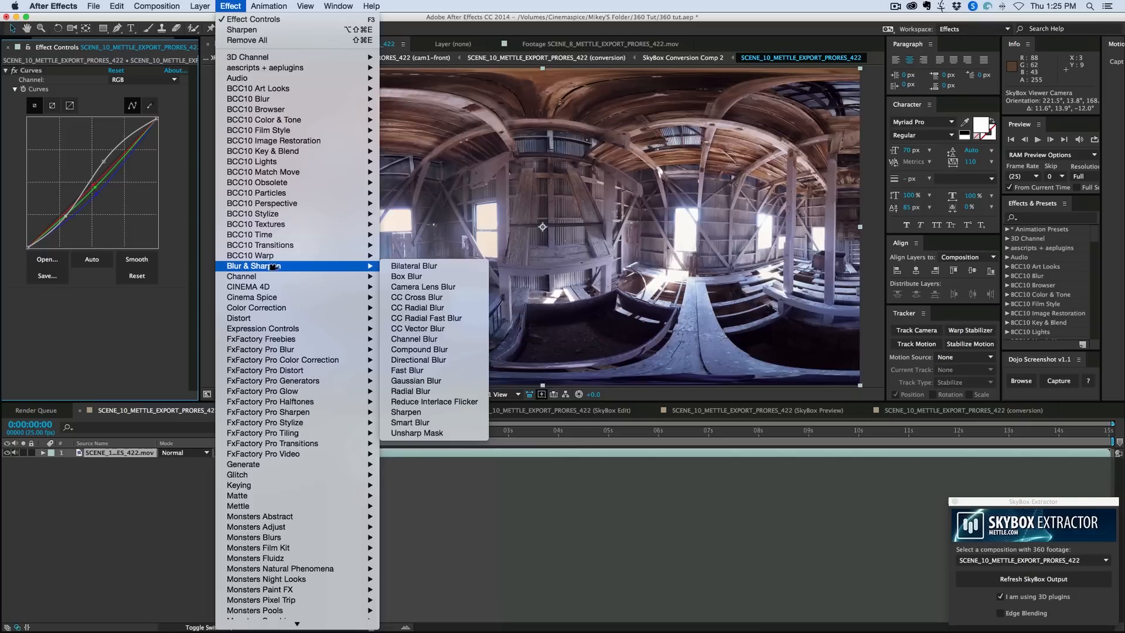
{"action": "left_click", "coordinate": [447, 371]}
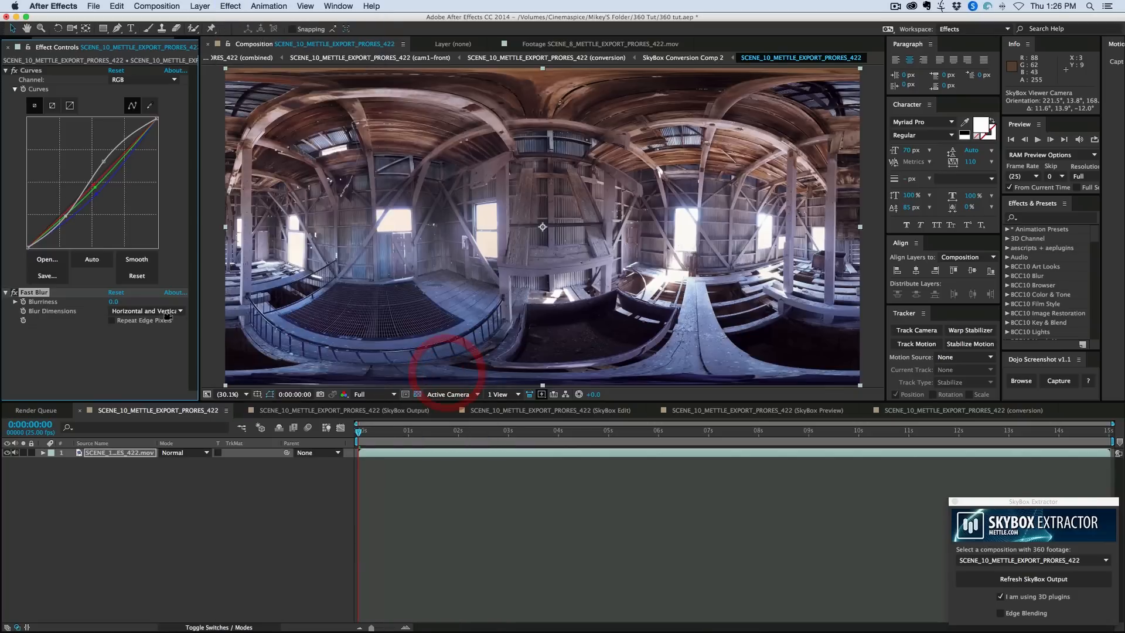
{"action": "left_click", "coordinate": [130, 311]}
{"action": "left_click", "coordinate": [132, 323]}
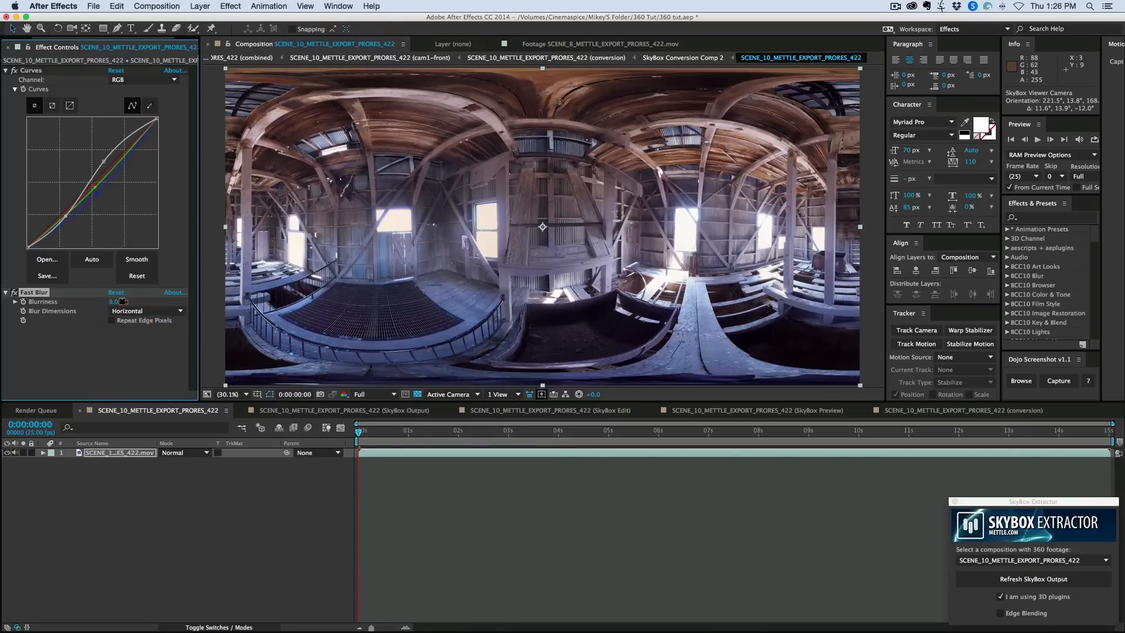
{"action": "left_click_drag", "start_coordinate": [123, 301], "coordinate": [163, 302]}
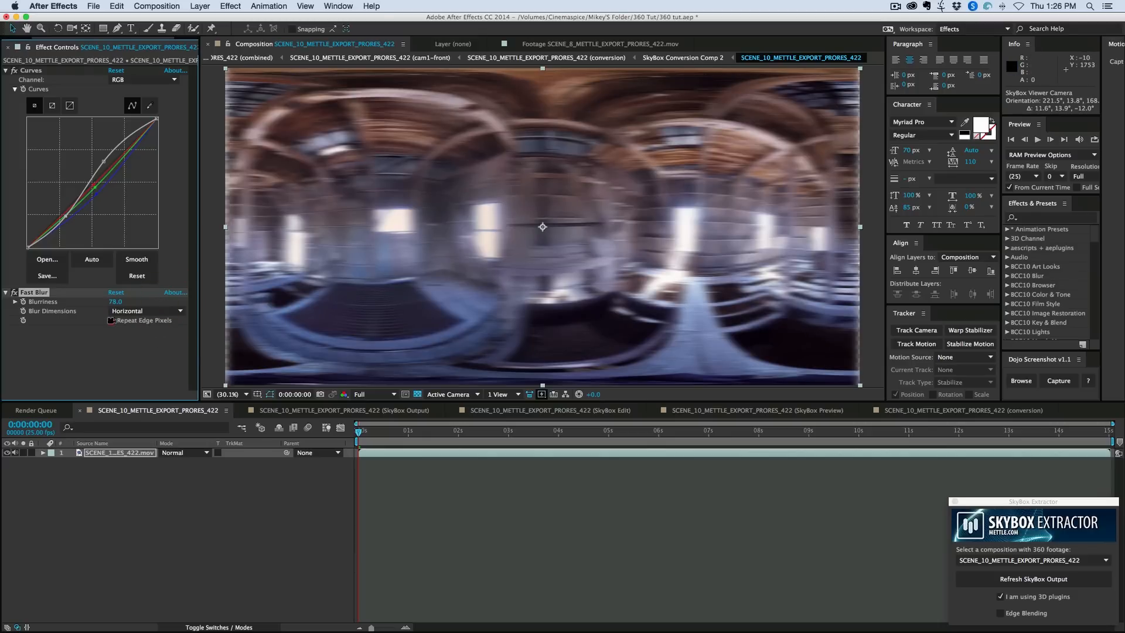
{"action": "left_click", "coordinate": [111, 320]}
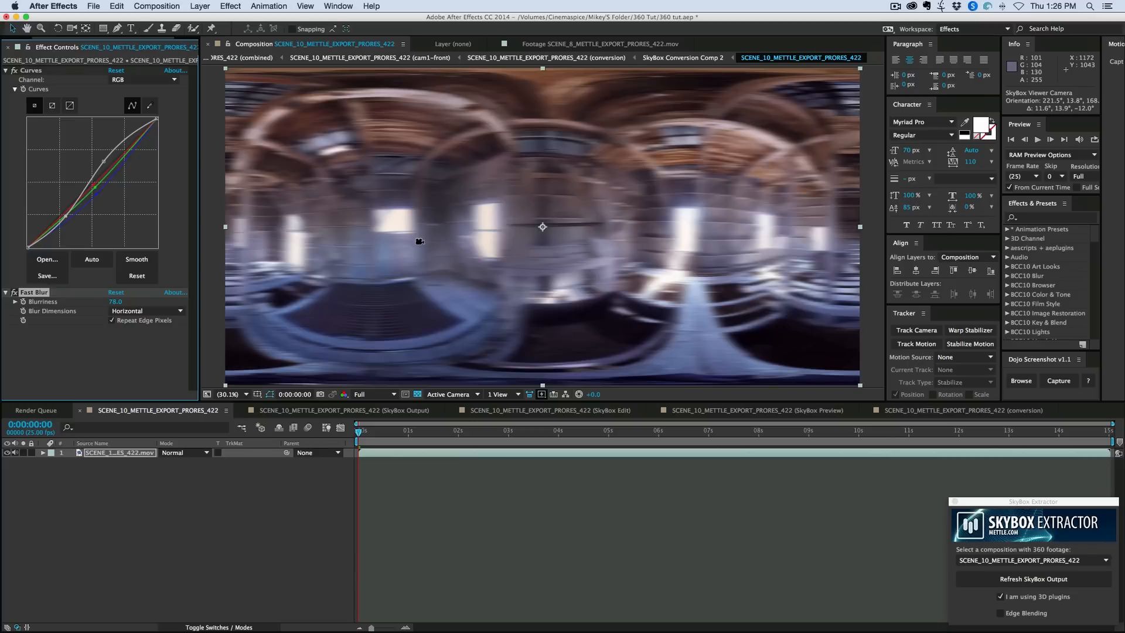
- Look around the SkyBox Preview composition with the viewer camera to examine the blurred footage along its seam
{"action": "left_click", "coordinate": [719, 409]}
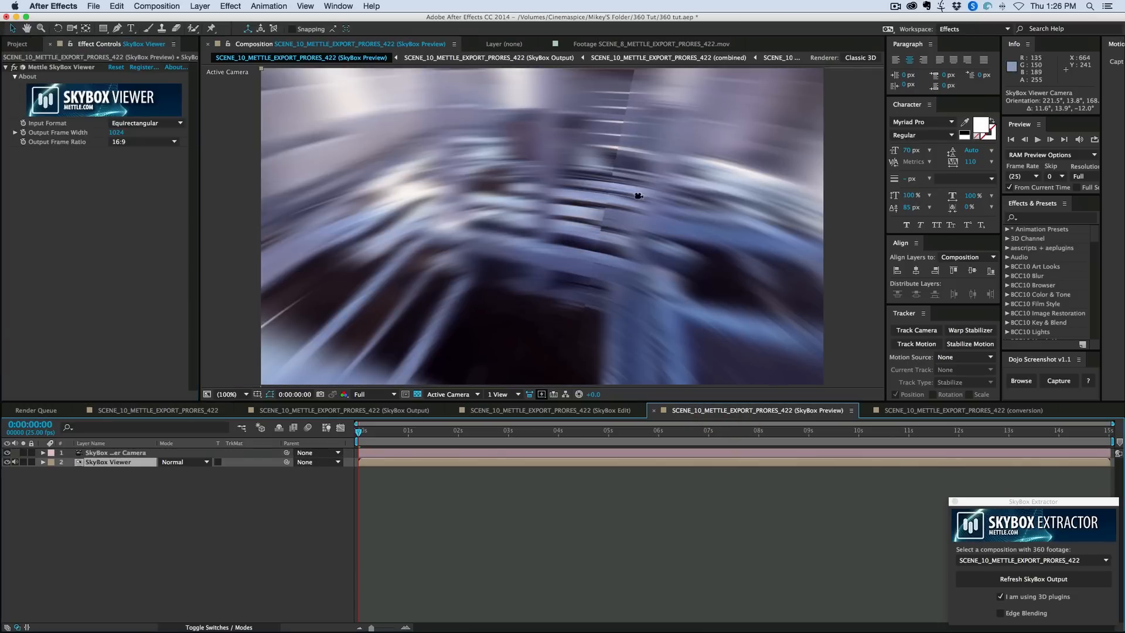
{"action": "mouse_move", "coordinate": [606, 221]}
{"action": "left_mouse_down"}
{"action": "mouse_move", "coordinate": [587, 296]}
{"action": "mouse_move", "coordinate": [582, 249]}
{"action": "mouse_move", "coordinate": [447, 193]}
{"action": "mouse_move", "coordinate": [651, 171]}
{"action": "mouse_move", "coordinate": [568, 166]}
{"action": "mouse_move", "coordinate": [699, 237]}
{"action": "mouse_move", "coordinate": [630, 231]}
{"action": "mouse_move", "coordinate": [588, 211]}
{"action": "left_mouse_up"}
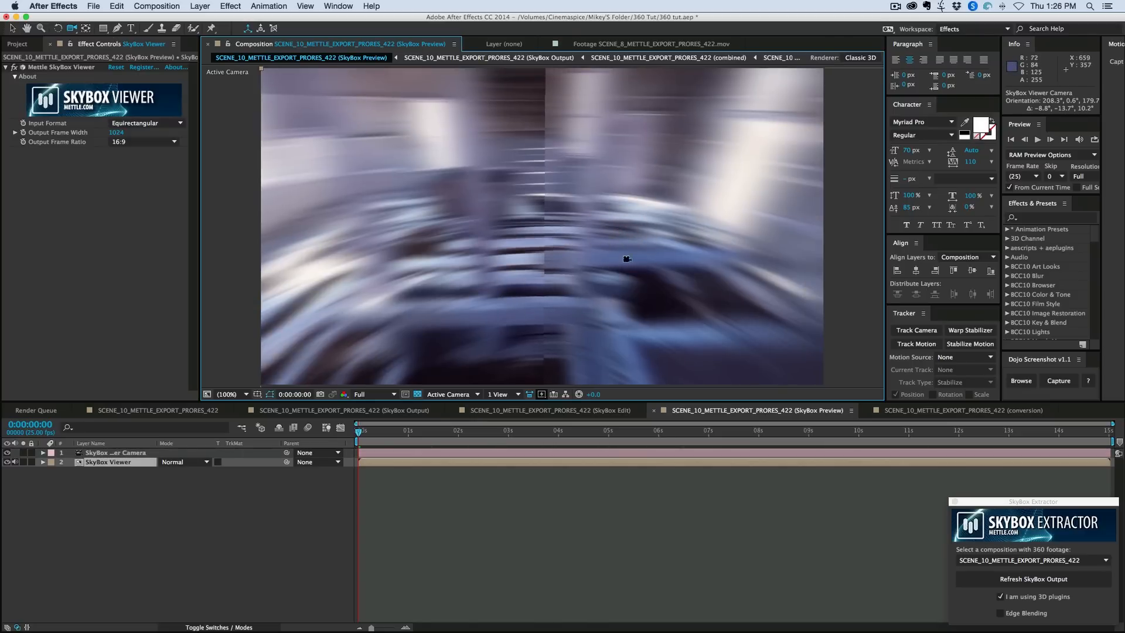
{"action": "left_click_drag", "start_coordinate": [627, 258], "coordinate": [610, 183]}
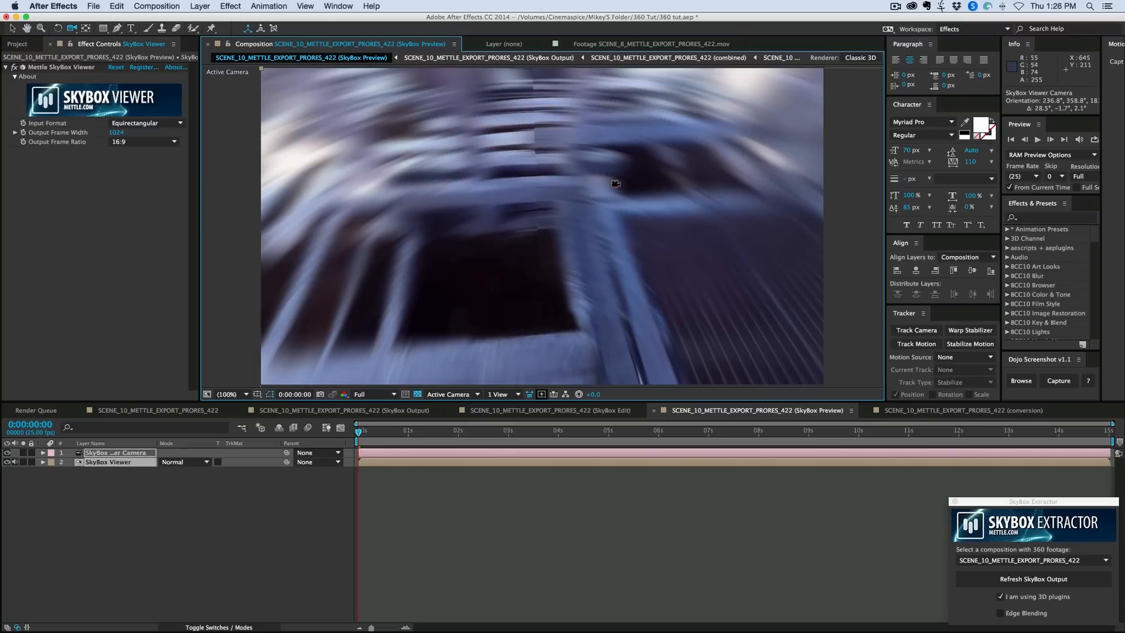
- Delete the Fast Blur effect from the footage layer in the SCENE_10_METTLE_EXPORT_PRORES_422 composition
{"action": "left_click", "coordinate": [145, 409]}
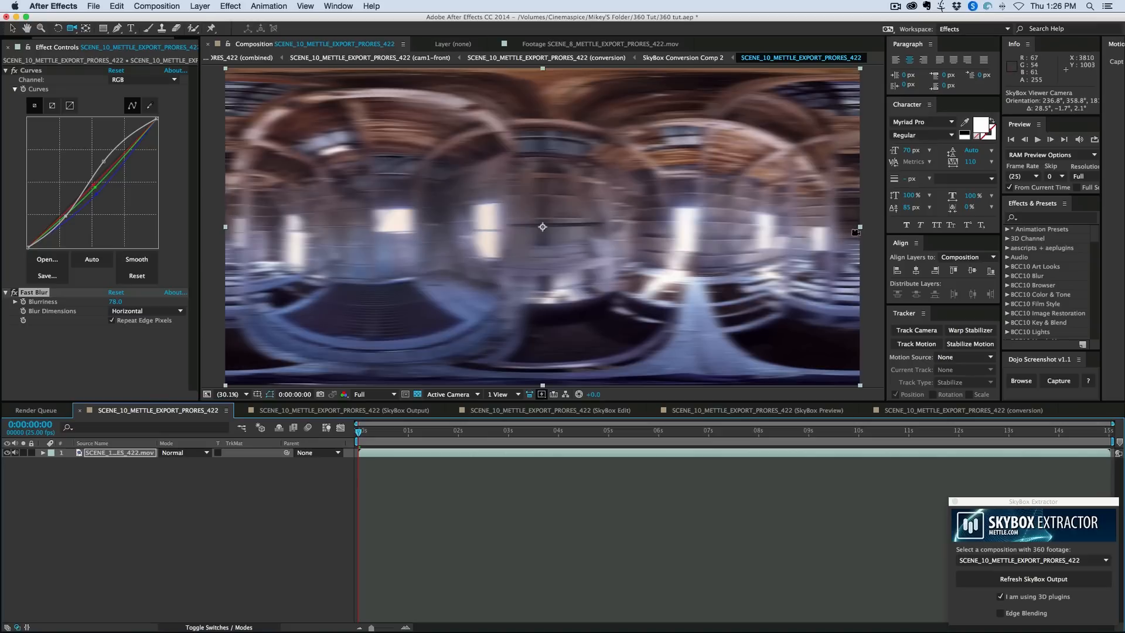
{"action": "left_click", "coordinate": [23, 292]}
{"action": "key", "text": "Delete"}
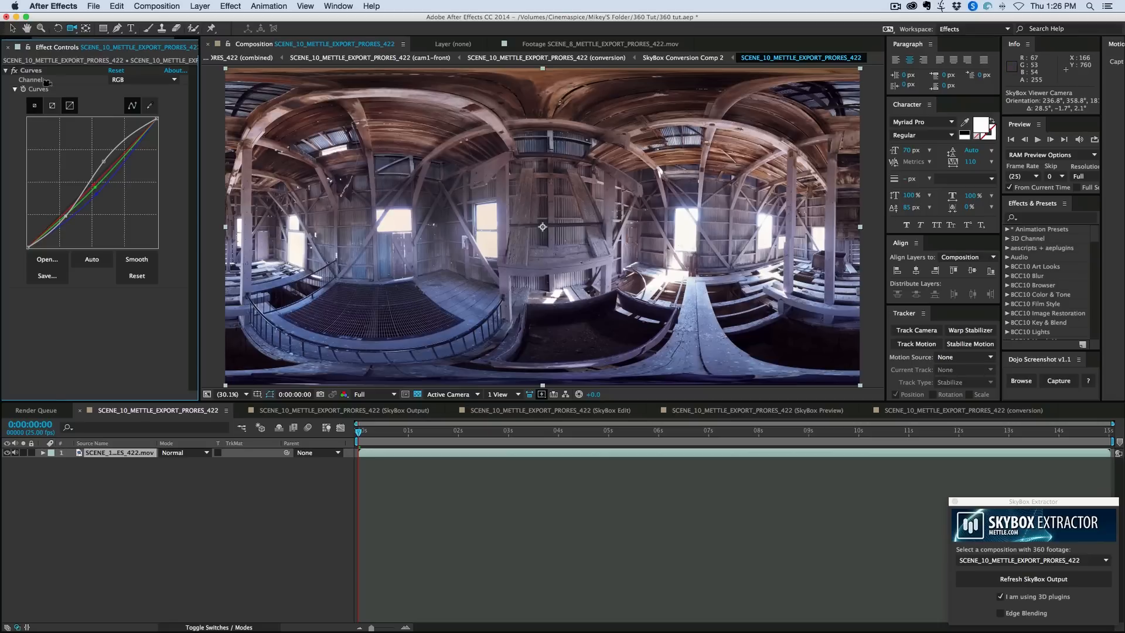
- Add the SCENE_8 METTLE_EXPORT_PRORES_422.mov desert footage to the composition and place it beneath the barn footage layer
{"action": "left_click_drag", "start_coordinate": [63, 37], "coordinate": [27, 38]}
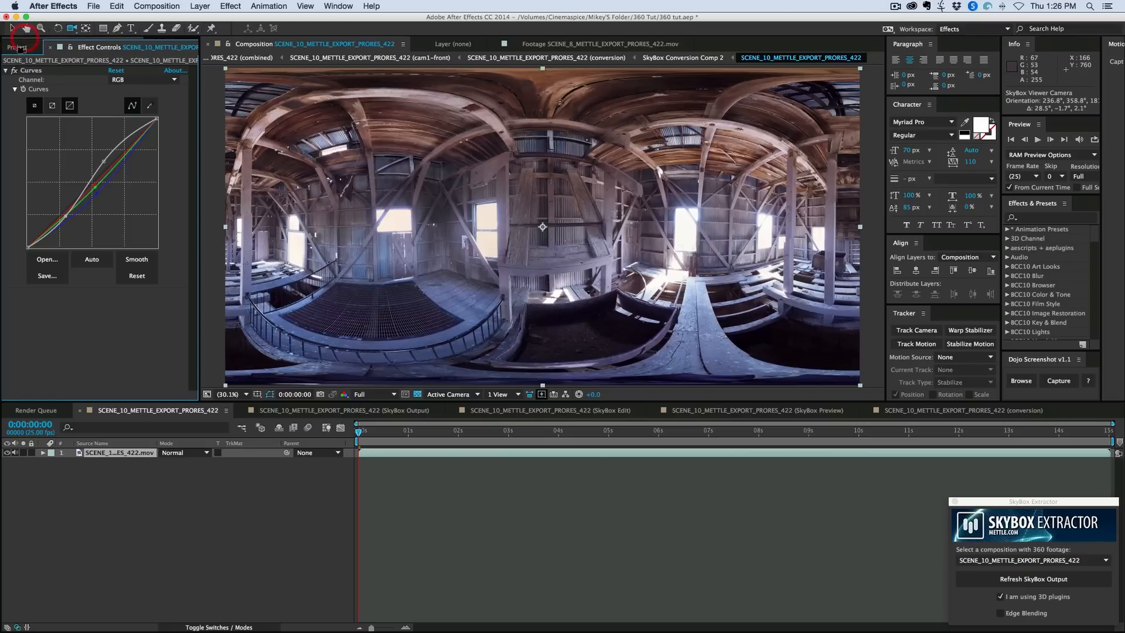
{"action": "left_click", "coordinate": [19, 48]}
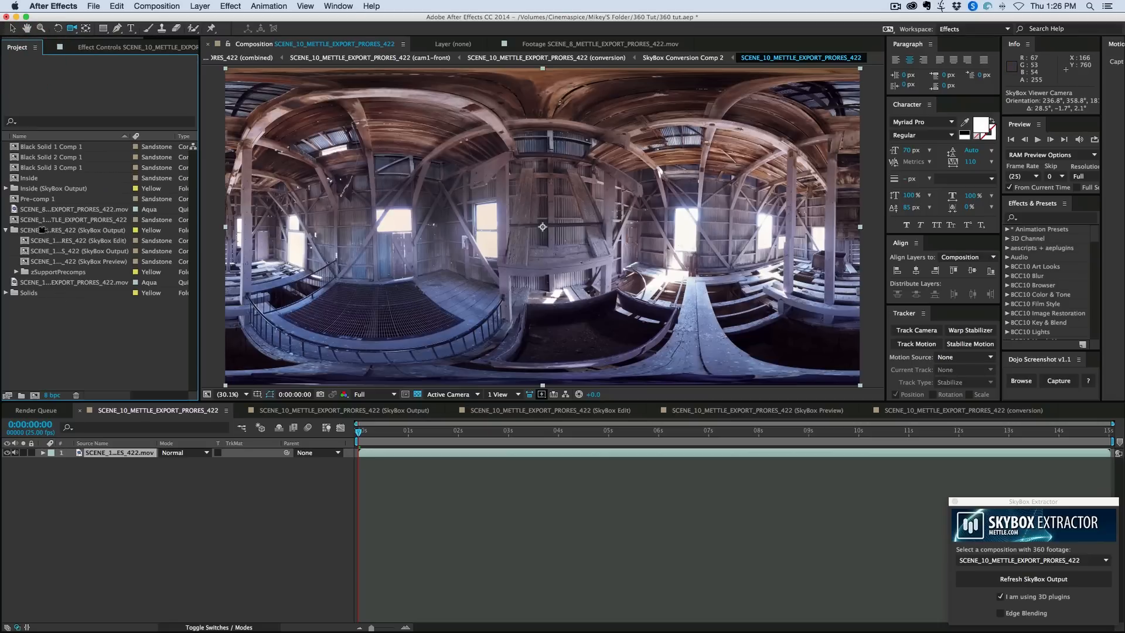
{"action": "left_click", "coordinate": [30, 282]}
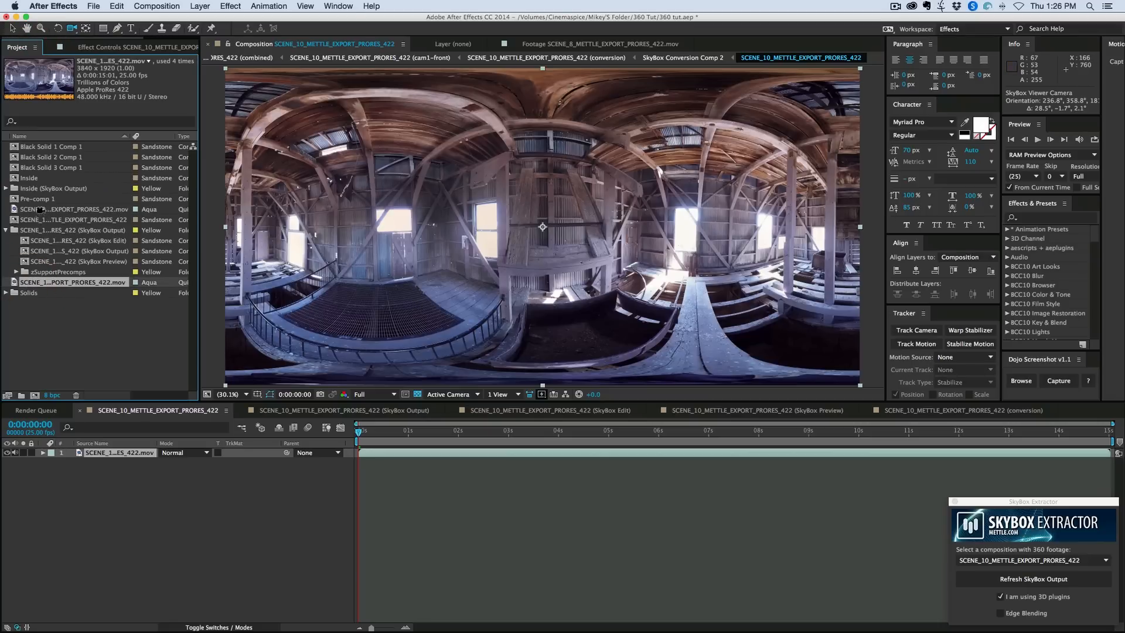
{"action": "left_click_drag", "start_coordinate": [40, 210], "coordinate": [542, 227]}
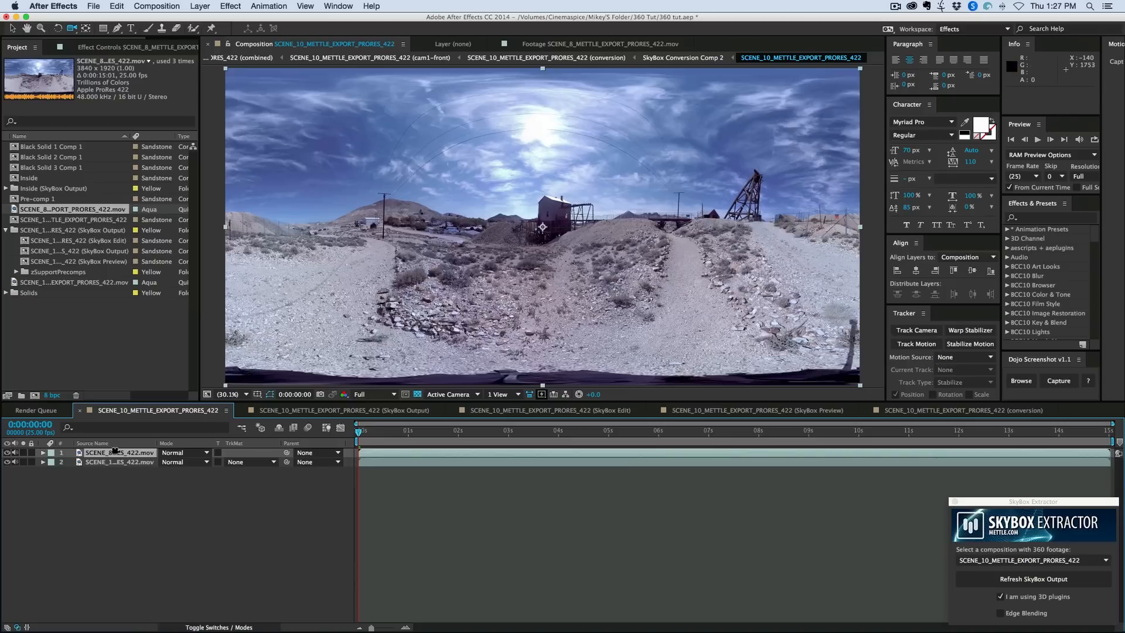
{"action": "left_click_drag", "start_coordinate": [115, 451], "coordinate": [105, 467]}
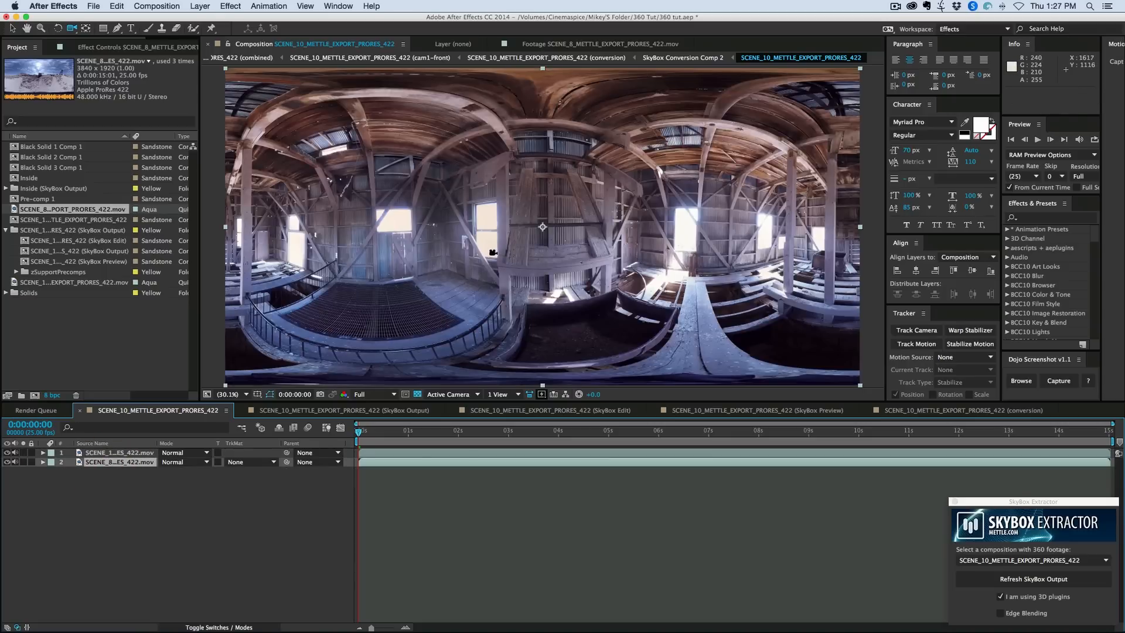
- Undo the effect deletion on the barn footage layer and apply the Paint Bucket effect to that layer
{"action": "left_click", "coordinate": [125, 451]}
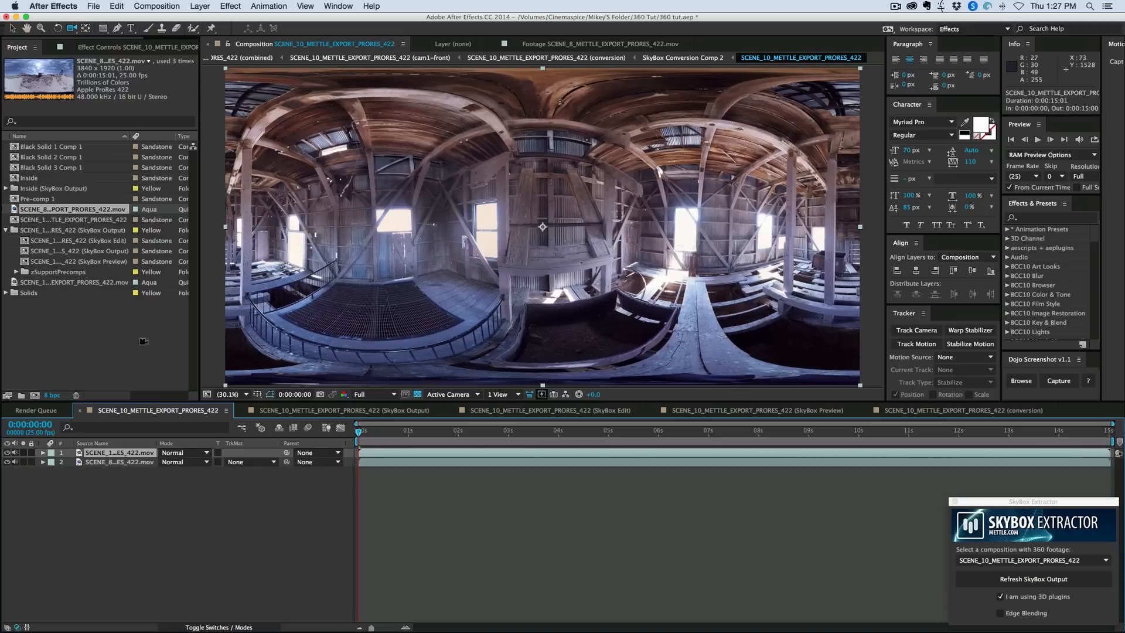
{"action": "key", "text": "super+z"}
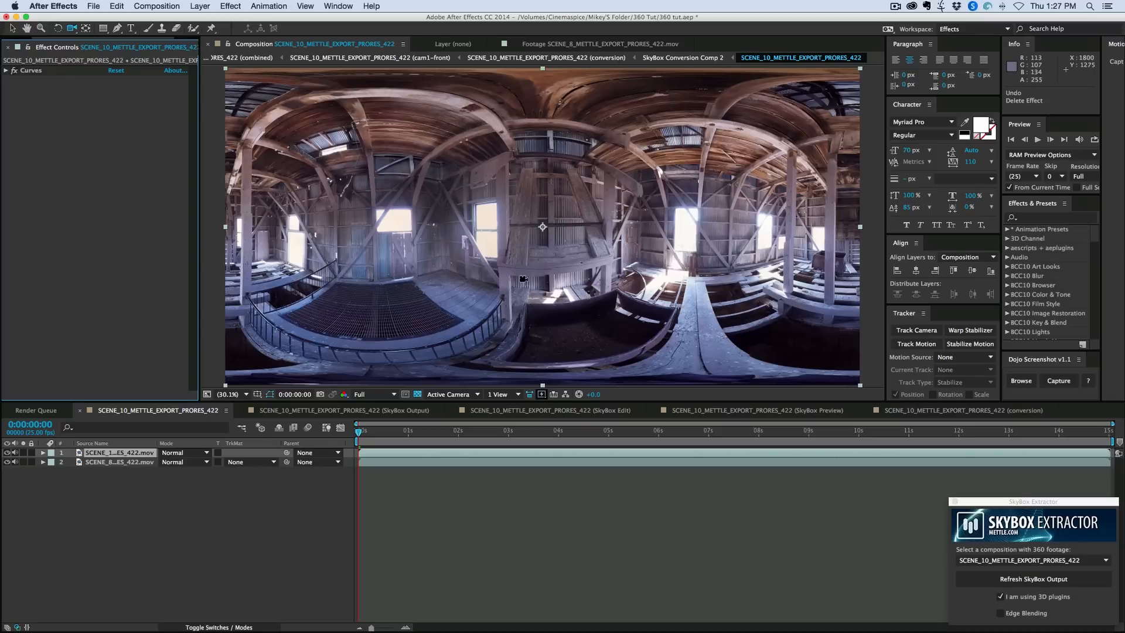
{"action": "left_click", "coordinate": [286, 44]}
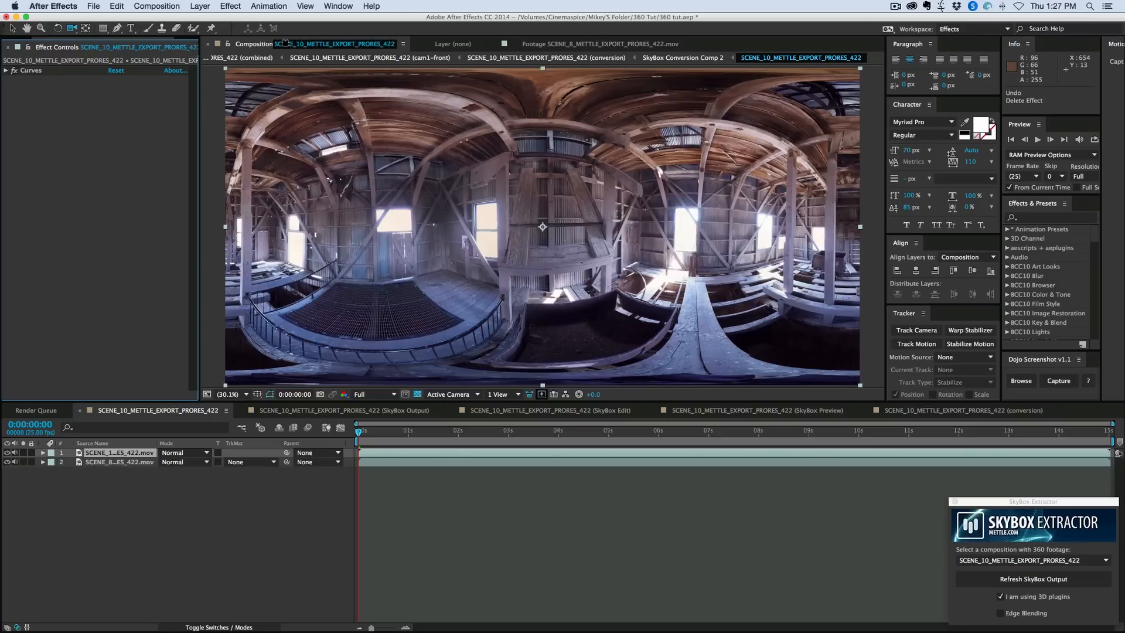
{"action": "left_click", "coordinate": [371, 6]}
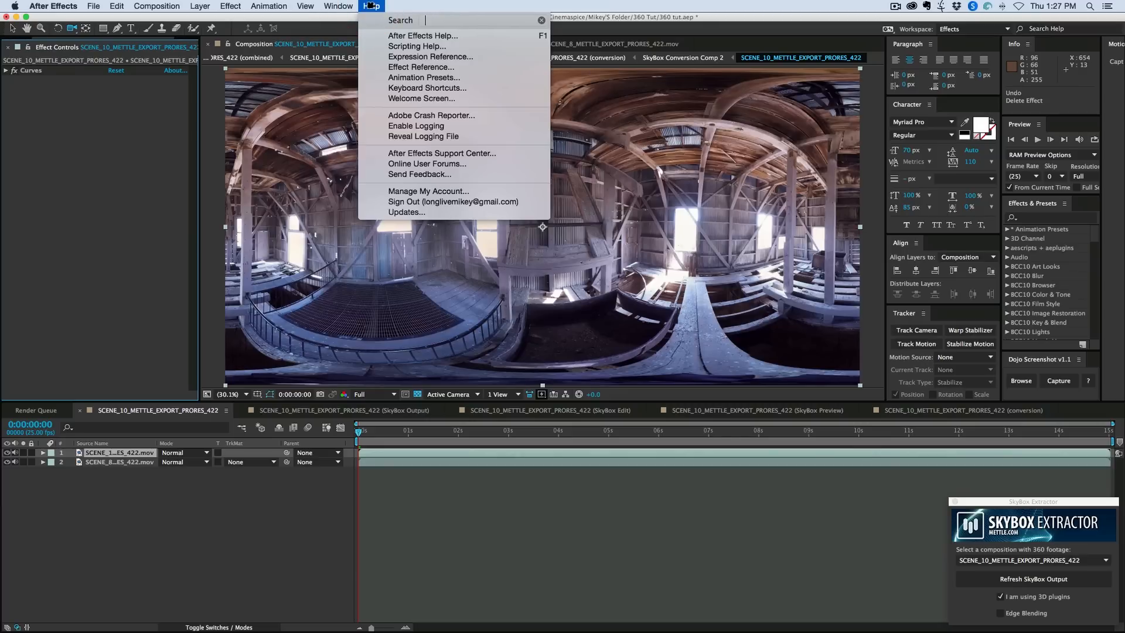
{"action": "type", "text": "paint buck"}
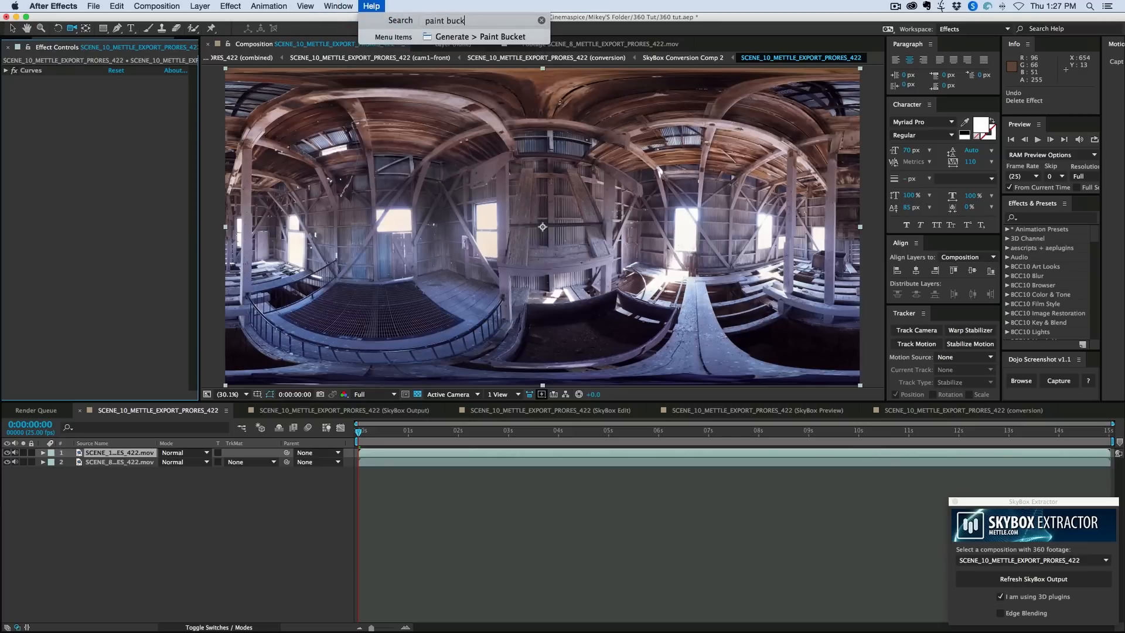
{"action": "key", "text": "Return"}
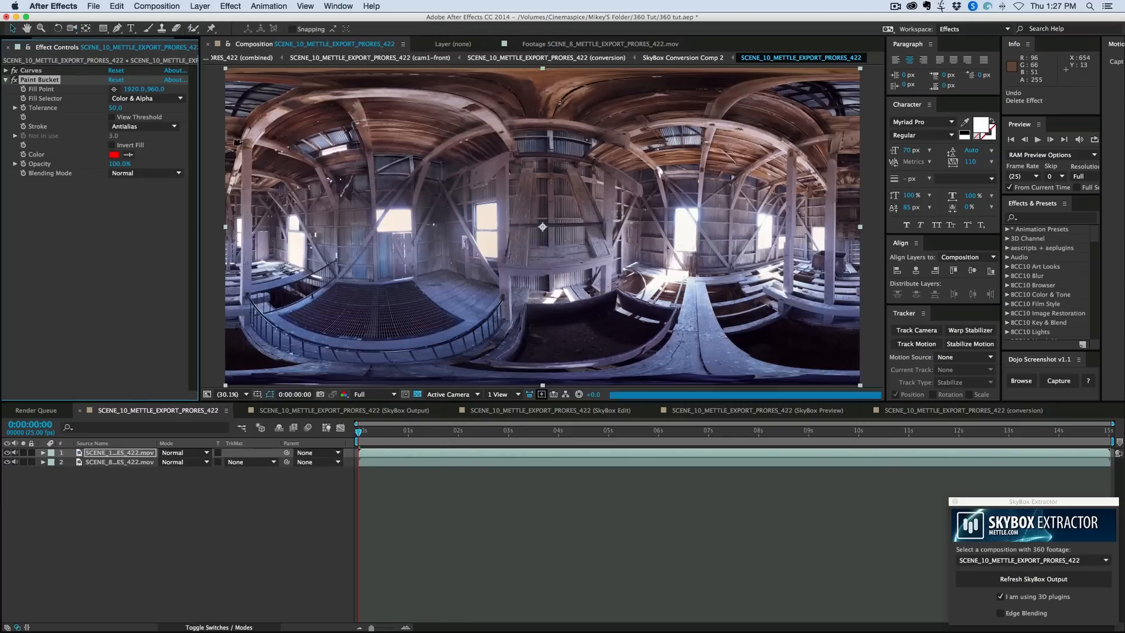
- Place the Paint Bucket fill point on the upper pane of the window left of centre, using Stencil Alpha blending and Invert Fill
{"action": "left_click_drag", "start_coordinate": [544, 227], "coordinate": [489, 221]}
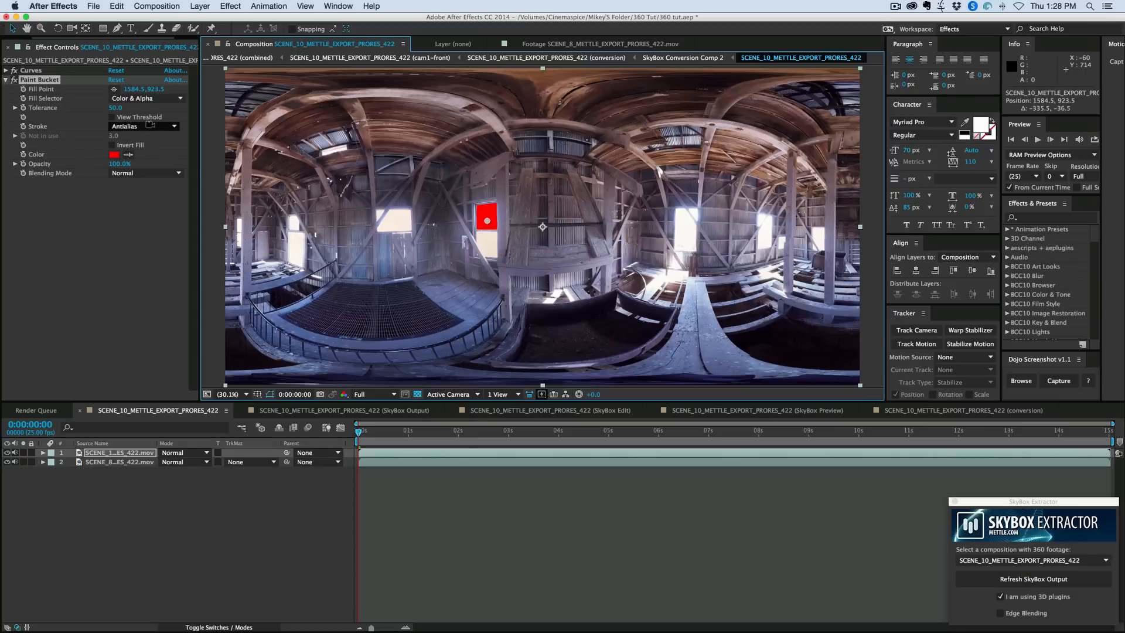
{"action": "left_click", "coordinate": [140, 174]}
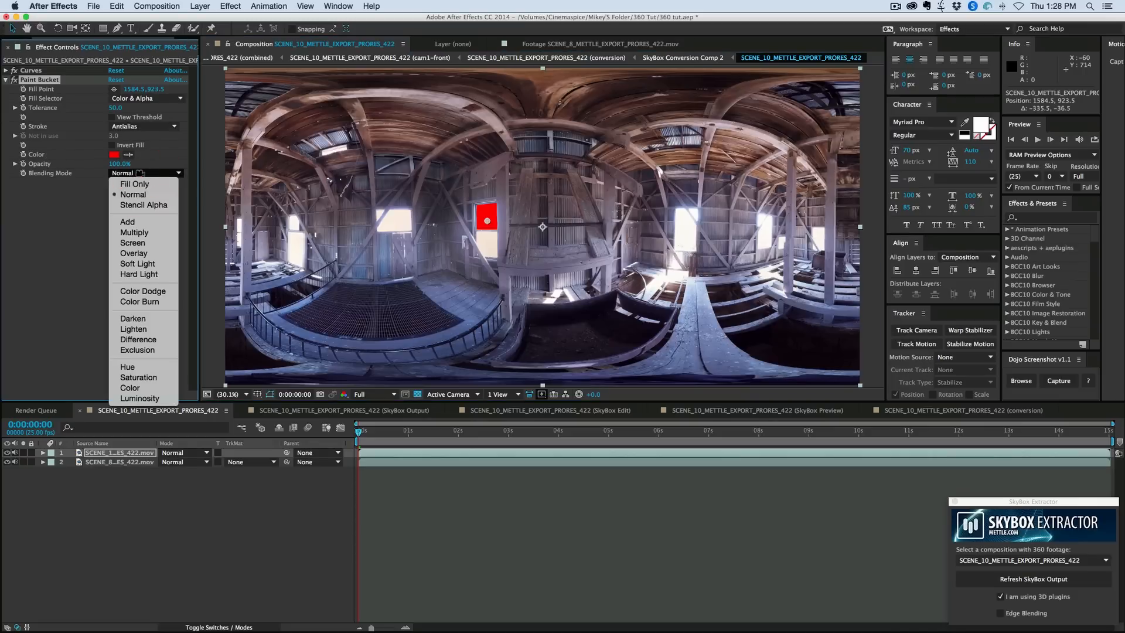
{"action": "left_click", "coordinate": [149, 206]}
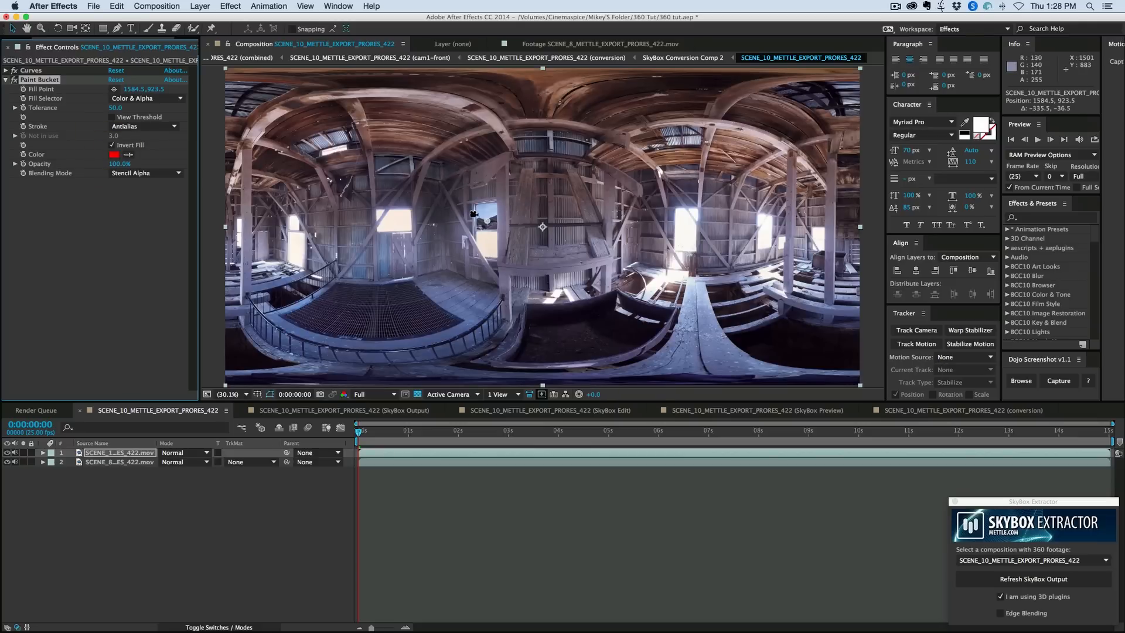
{"action": "left_click_drag", "start_coordinate": [487, 221], "coordinate": [487, 219]}
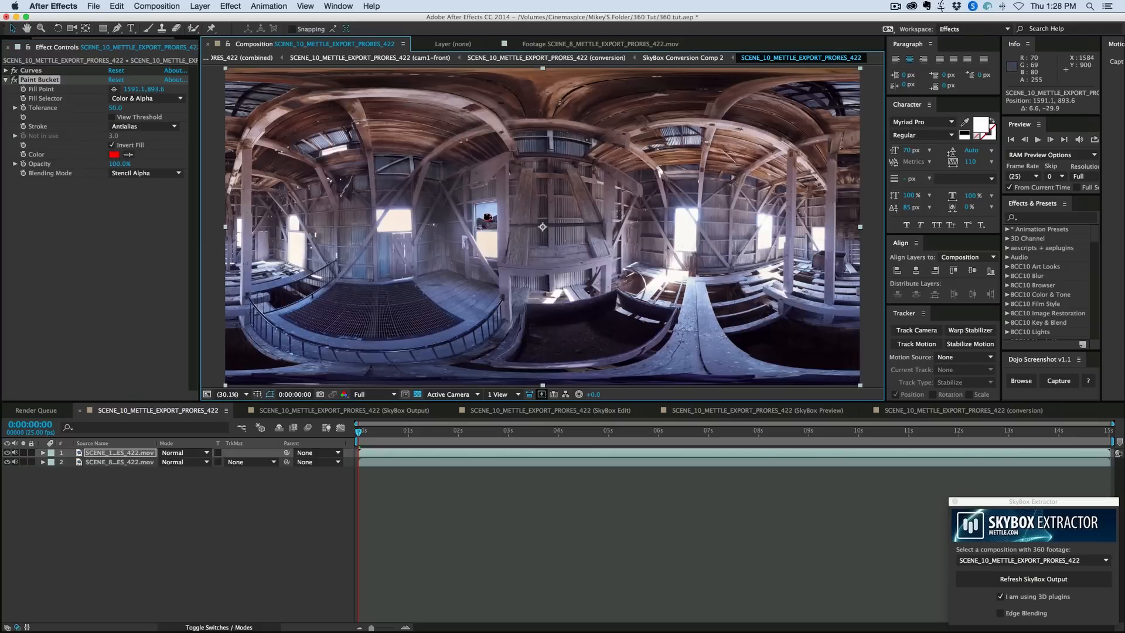
- Move the Paint Bucket fill point to the window at the barn's far-left edge and set its Tolerance to 40
{"action": "mouse_move", "coordinate": [317, 219]}
{"action": "left_mouse_down"}
{"action": "mouse_move", "coordinate": [239, 229]}
{"action": "mouse_move", "coordinate": [342, 228]}
{"action": "left_mouse_up"}
{"action": "scroll", "coordinate": [240, 228], "scroll_direction": "up", "scroll_amount": 4}
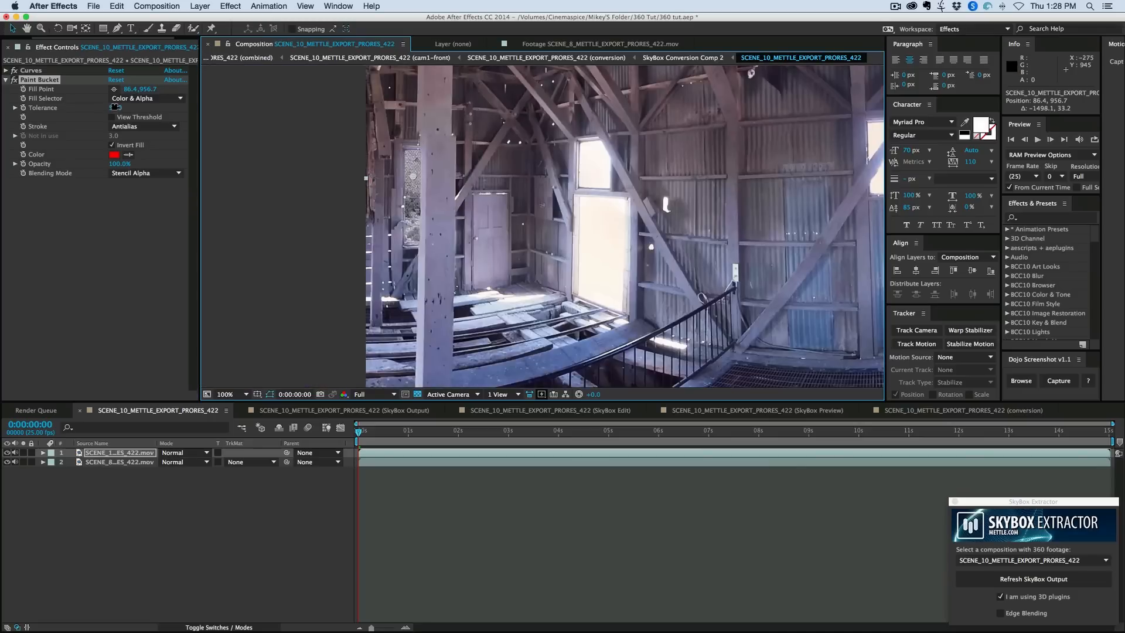
{"action": "left_click_drag", "start_coordinate": [115, 107], "coordinate": [107, 106]}
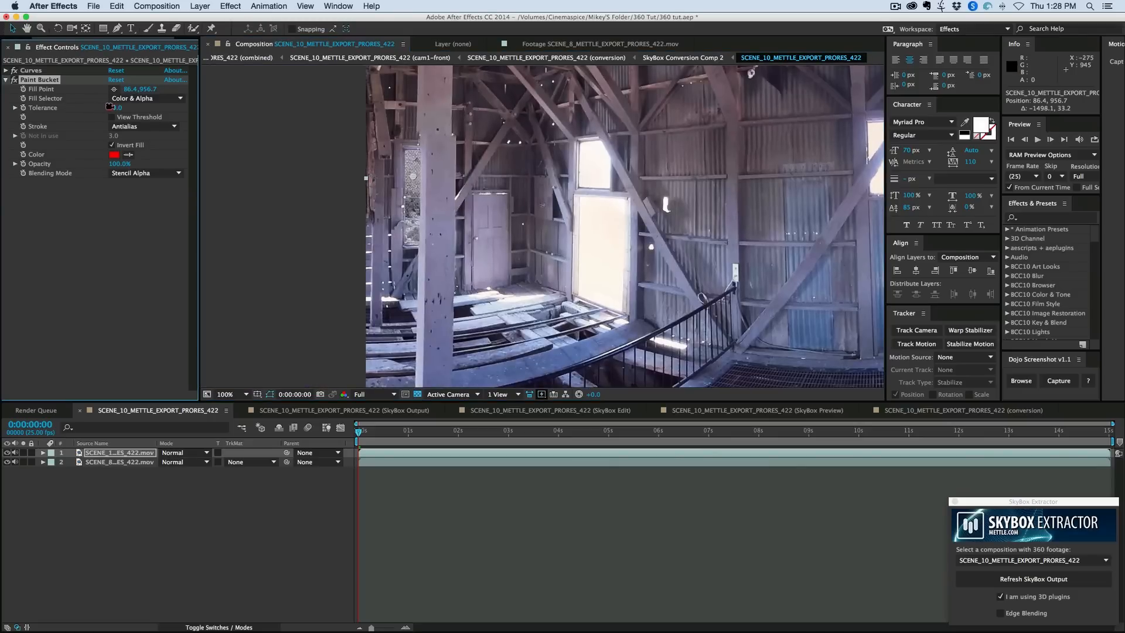
- Duplicate the Paint Bucket effect six times, placing the copies' fill points on the other window panes through the window left of centre
{"action": "key", "text": "ctrl+d"}
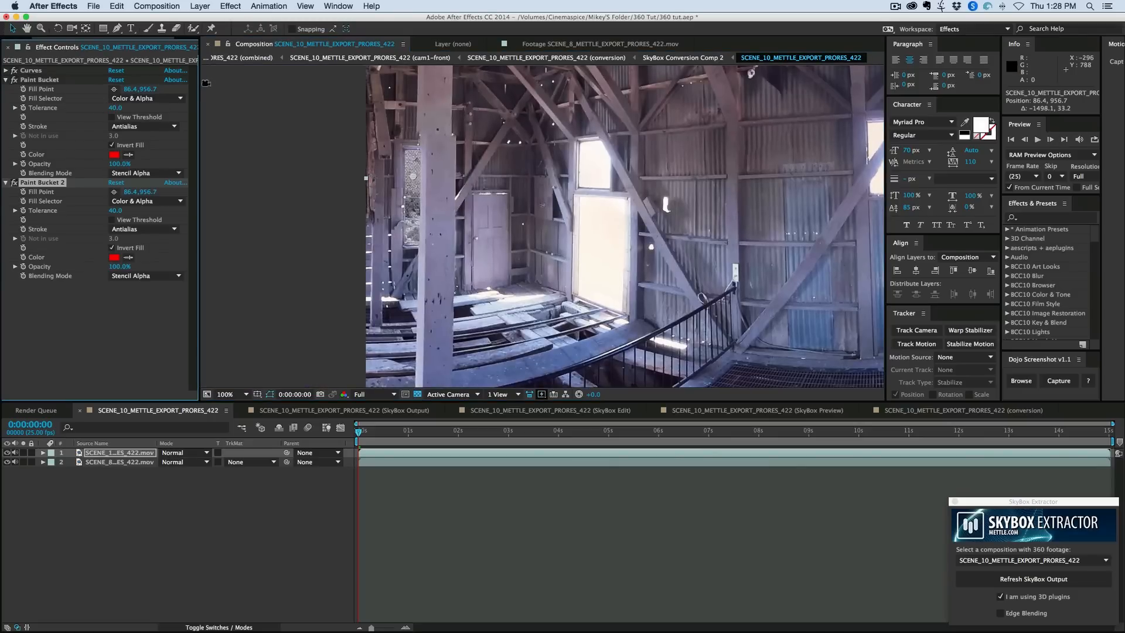
{"action": "mouse_move", "coordinate": [366, 178]}
{"action": "left_mouse_down"}
{"action": "mouse_move", "coordinate": [596, 166]}
{"action": "mouse_move", "coordinate": [604, 234]}
{"action": "mouse_move", "coordinate": [229, 235]}
{"action": "mouse_move", "coordinate": [549, 157]}
{"action": "mouse_move", "coordinate": [501, 131]}
{"action": "mouse_move", "coordinate": [348, 162]}
{"action": "mouse_move", "coordinate": [293, 145]}
{"action": "mouse_move", "coordinate": [647, 160]}
{"action": "mouse_move", "coordinate": [648, 227]}
{"action": "mouse_move", "coordinate": [460, 174]}
{"action": "left_mouse_up"}
{"action": "key", "text": "super+d"}
{"action": "key", "text": "super+d"}
{"action": "key", "text": "super+d"}
{"action": "key", "text": "super+d"}
{"action": "key", "text": "super+d"}
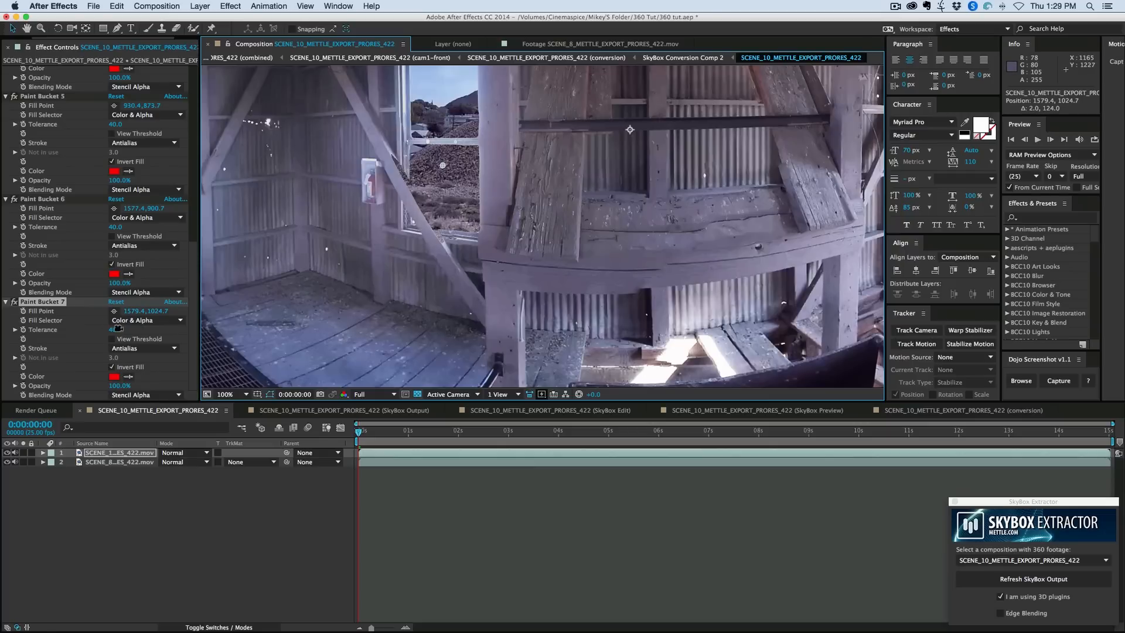
- Try a lower Tolerance on the Paint Bucket 7 effect and undo the change
{"action": "left_click_drag", "start_coordinate": [117, 329], "coordinate": [103, 329]}
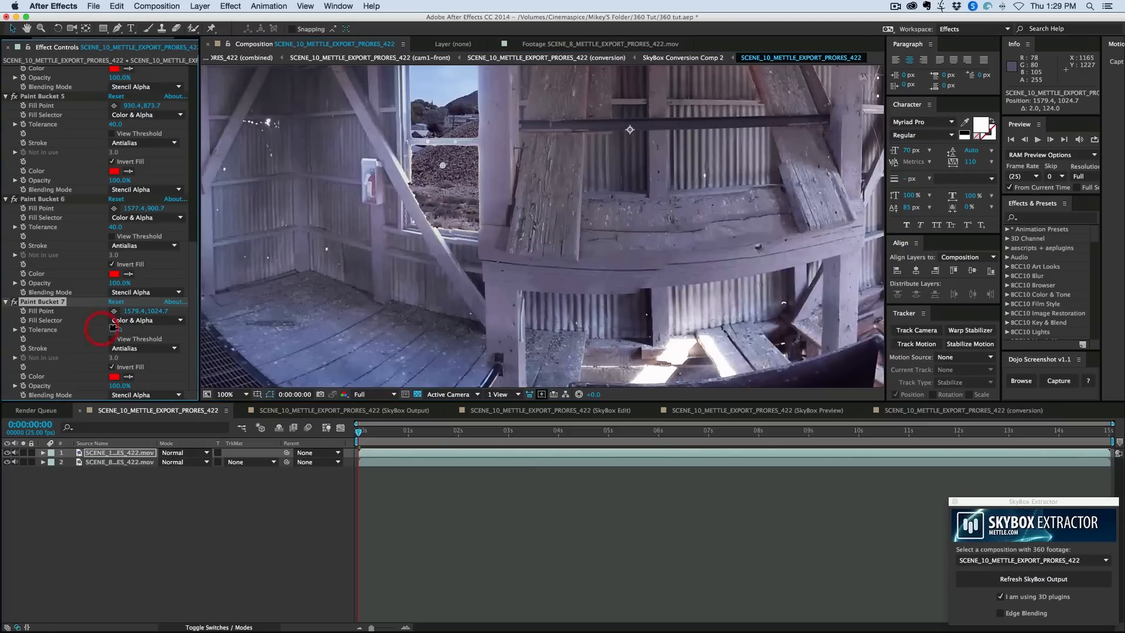
{"action": "key", "text": "super+z"}
- Draw a closed five-point Pen mask on the barn layer around the diagonal beam crossing the window left of centre
{"action": "left_click", "coordinate": [117, 28]}
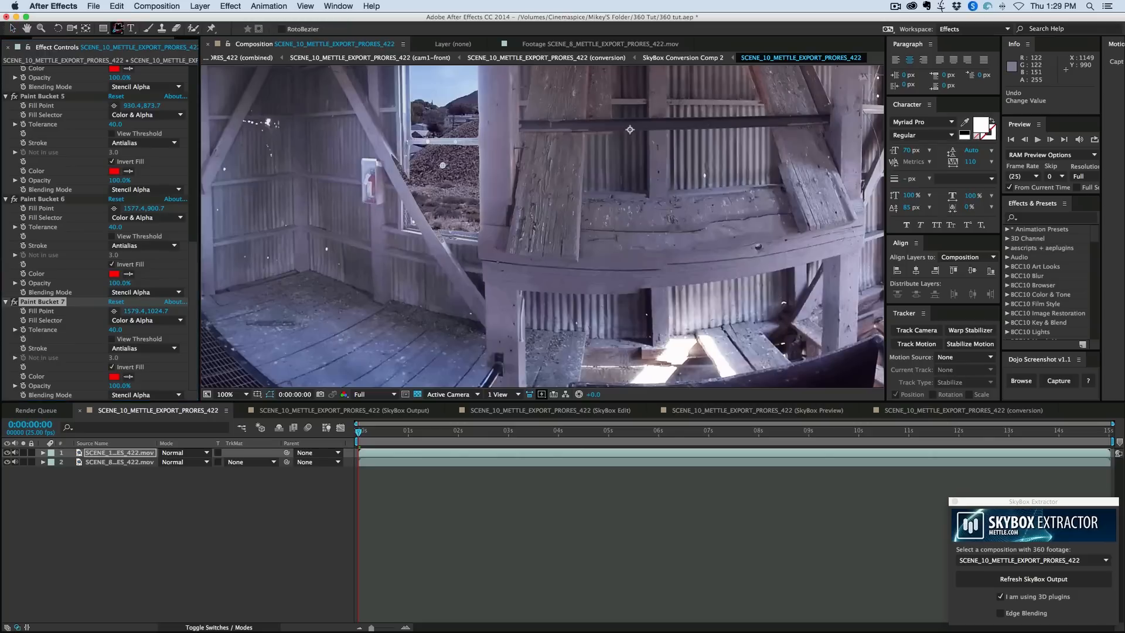
{"action": "left_click", "coordinate": [404, 173]}
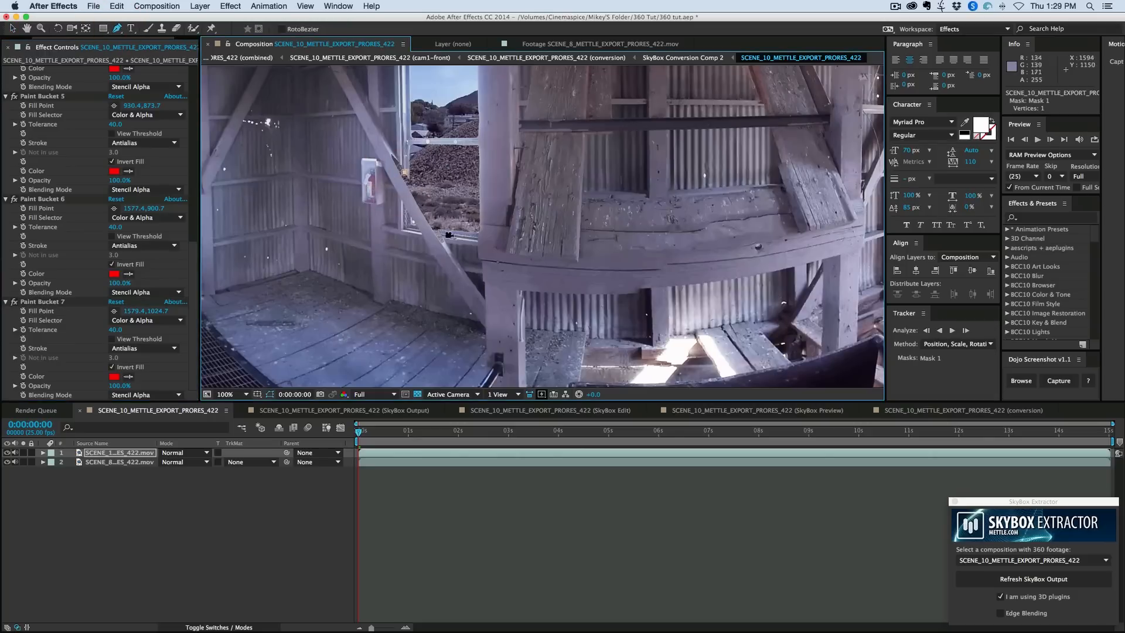
{"action": "left_click", "coordinate": [446, 242]}
{"action": "left_click", "coordinate": [438, 251]}
{"action": "left_click", "coordinate": [380, 152]}
{"action": "left_click", "coordinate": [385, 143]}
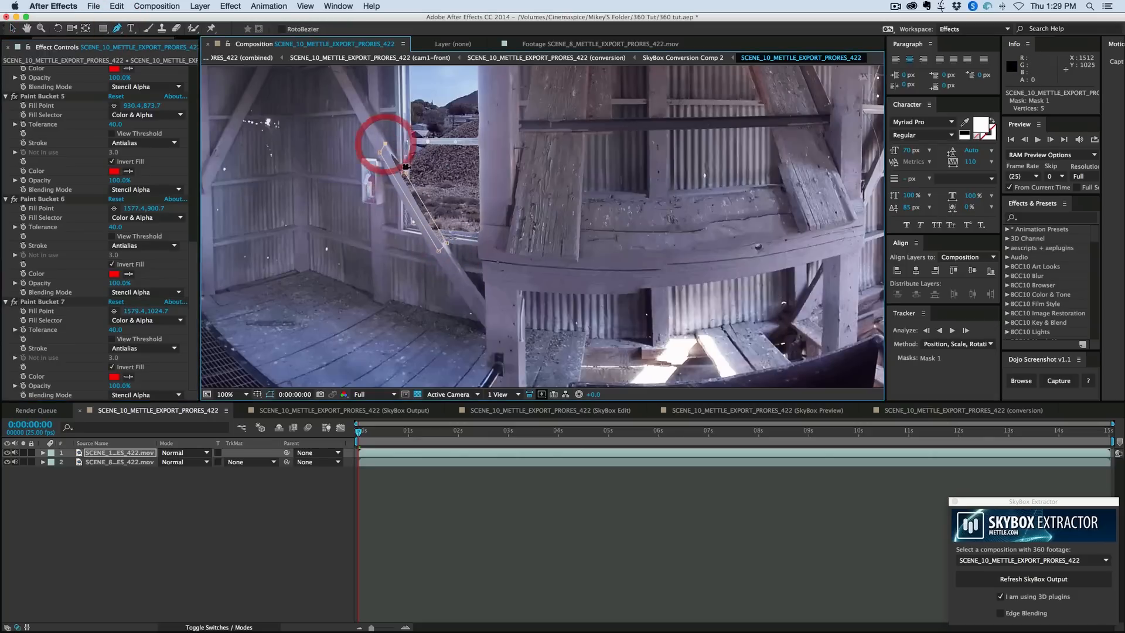
{"action": "left_click", "coordinate": [405, 170]}
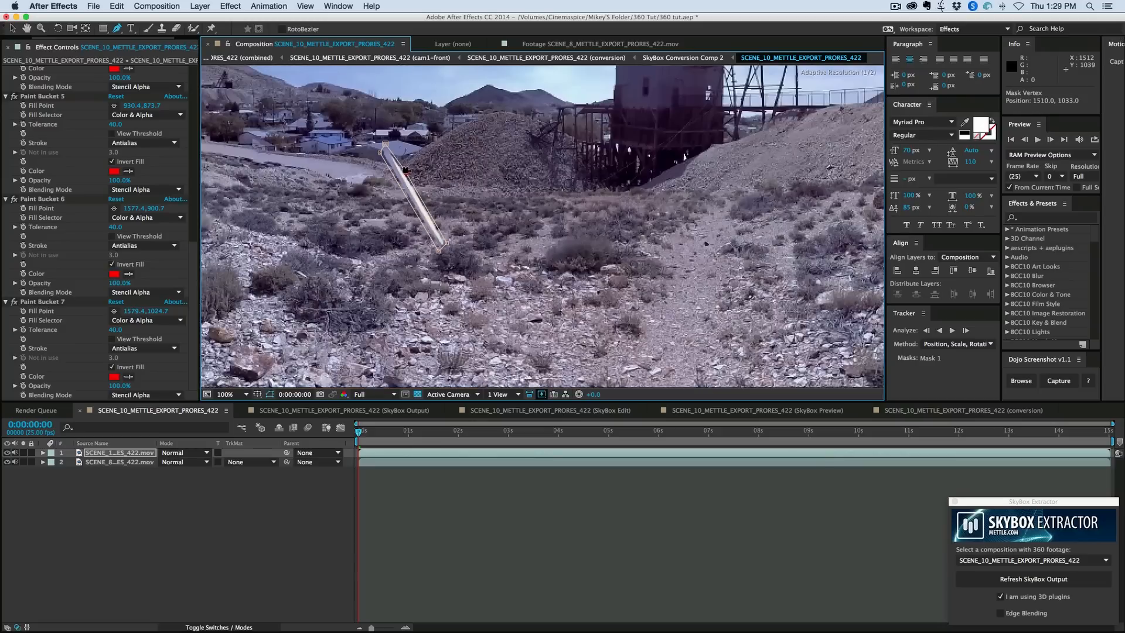
{"action": "left_click", "coordinate": [404, 170]}
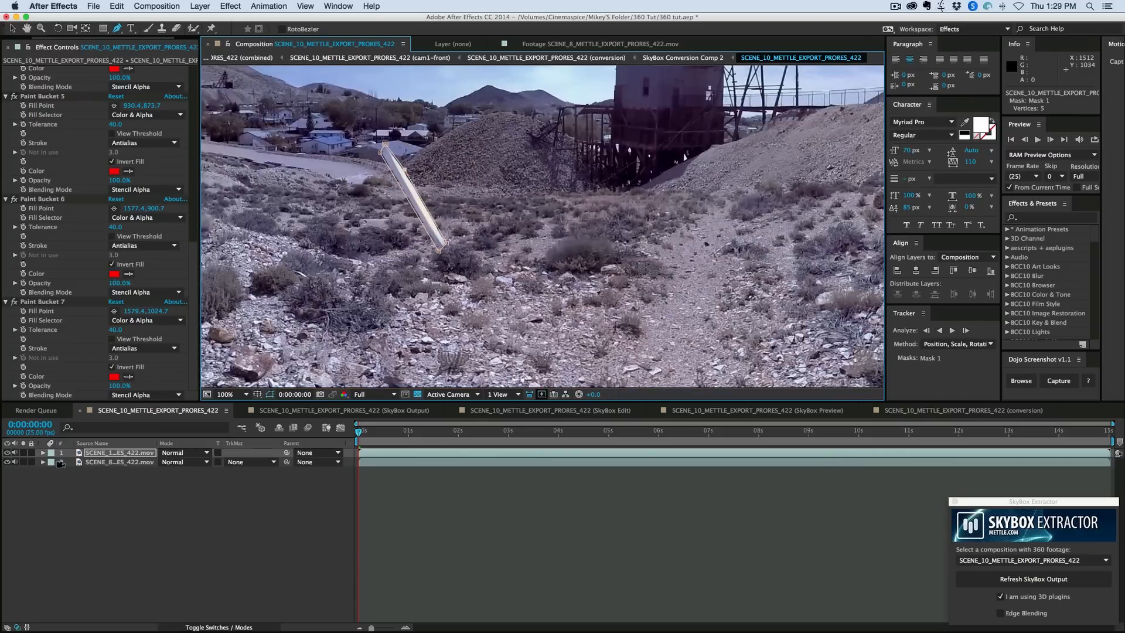
- Add a mask reference to Mask 1 in the Paint Bucket 7 effect's compositing options on the barn layer
{"action": "key", "text": "e"}
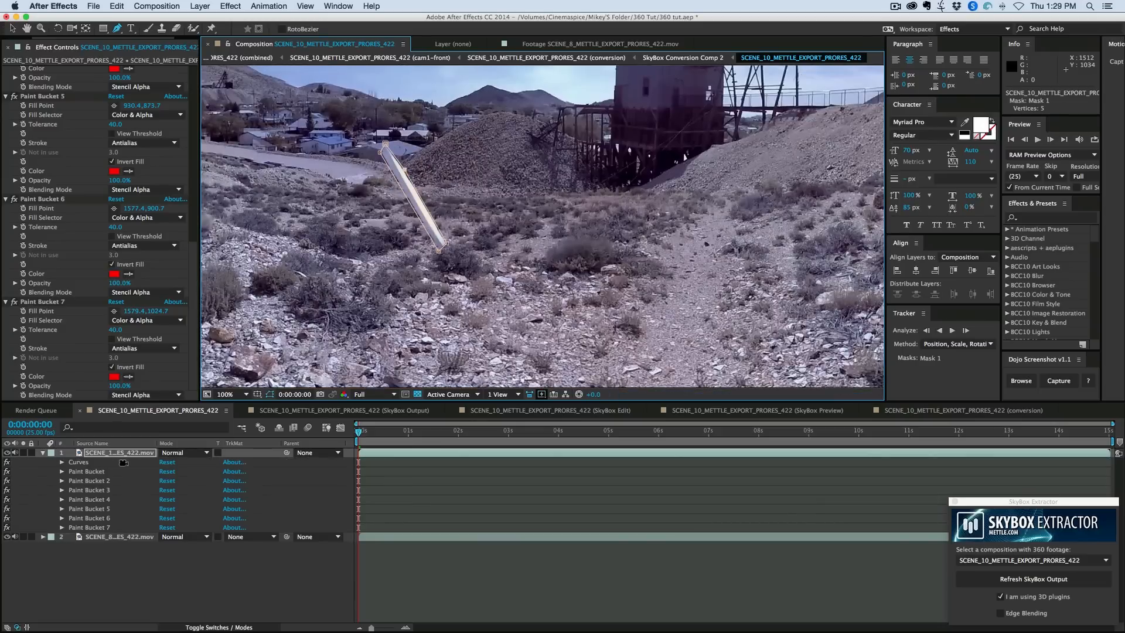
{"action": "left_click", "coordinate": [76, 527]}
{"action": "left_click", "coordinate": [62, 528]}
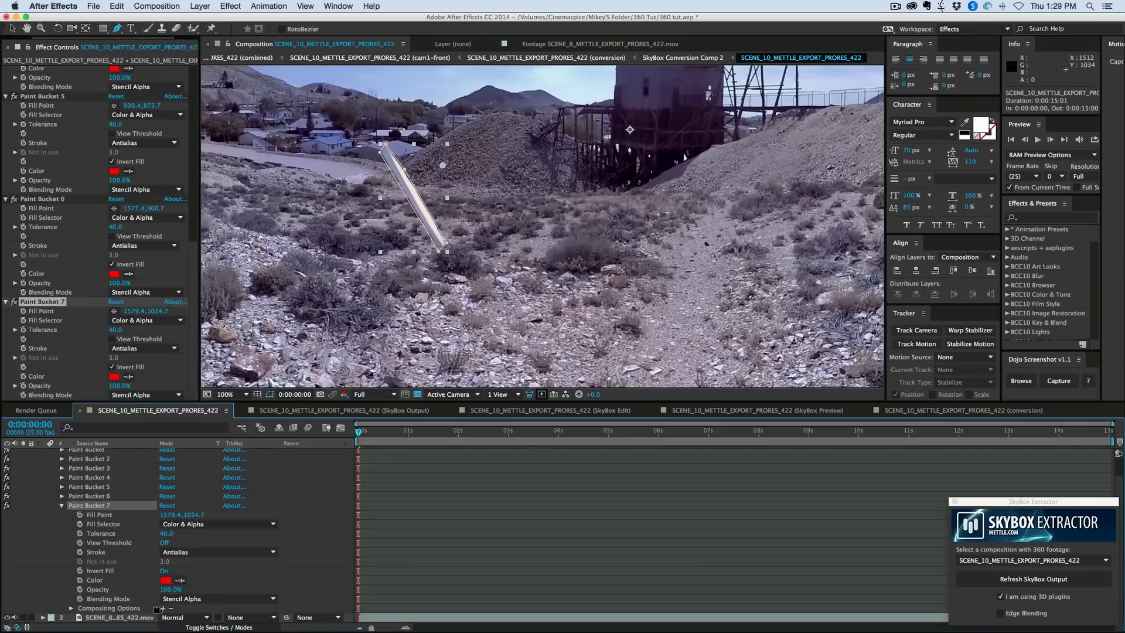
{"action": "left_click", "coordinate": [163, 608]}
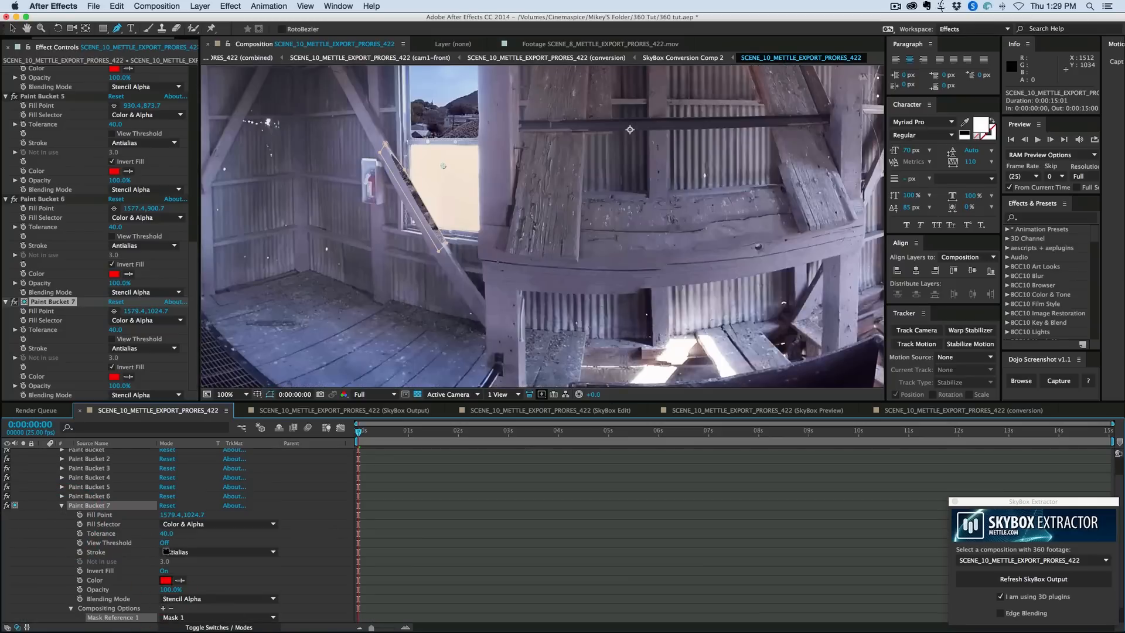
{"action": "scroll", "coordinate": [117, 519], "scroll_direction": "down", "scroll_amount": 2}
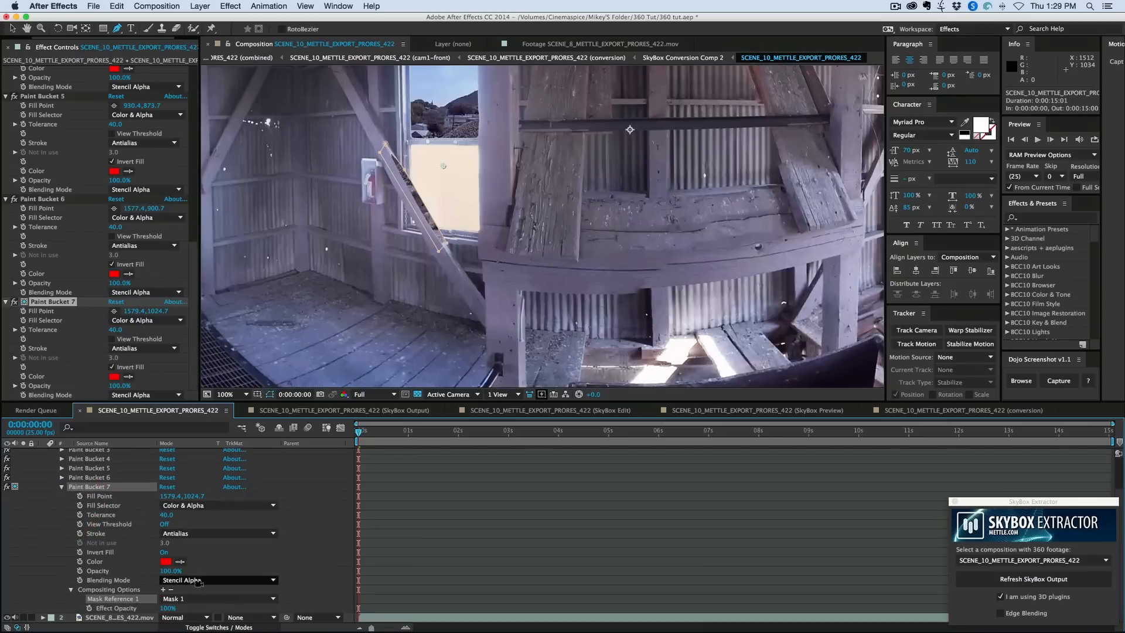
{"action": "left_click", "coordinate": [62, 487]}
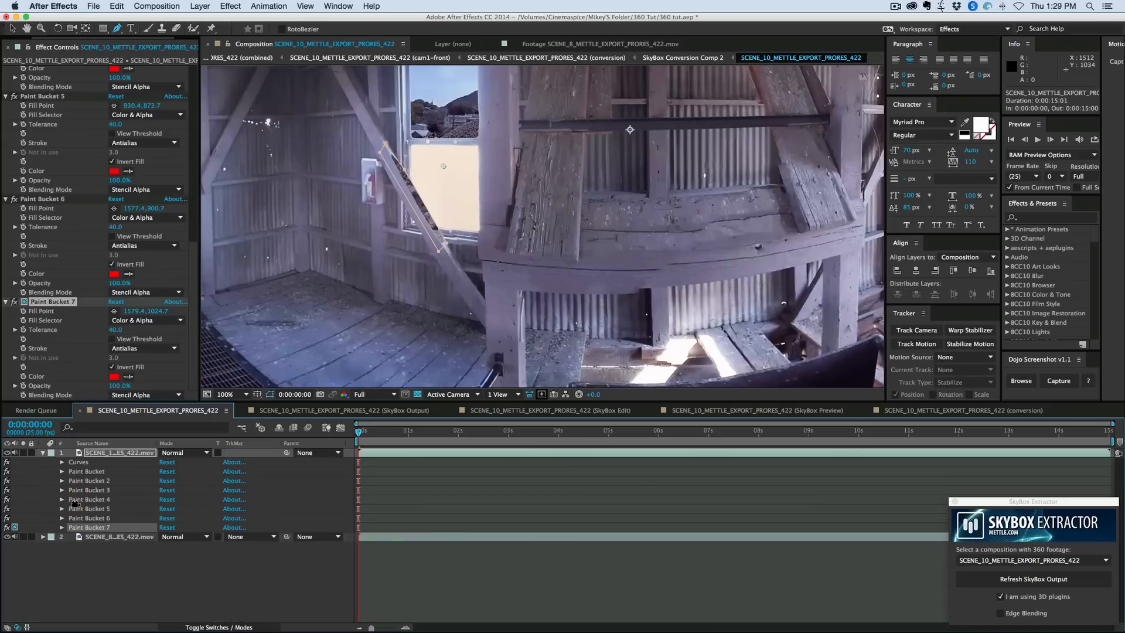
- Set the mode of Mask 1 on the barn layer to Subtract and select the mask in the composition view
{"action": "key", "text": "m"}
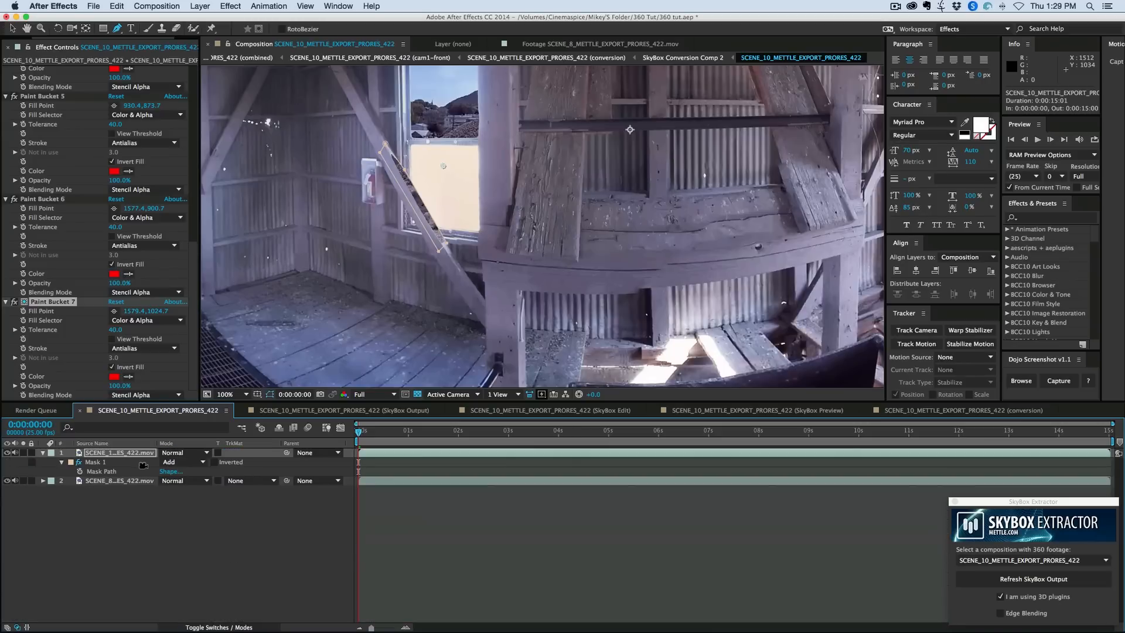
{"action": "left_click", "coordinate": [189, 463]}
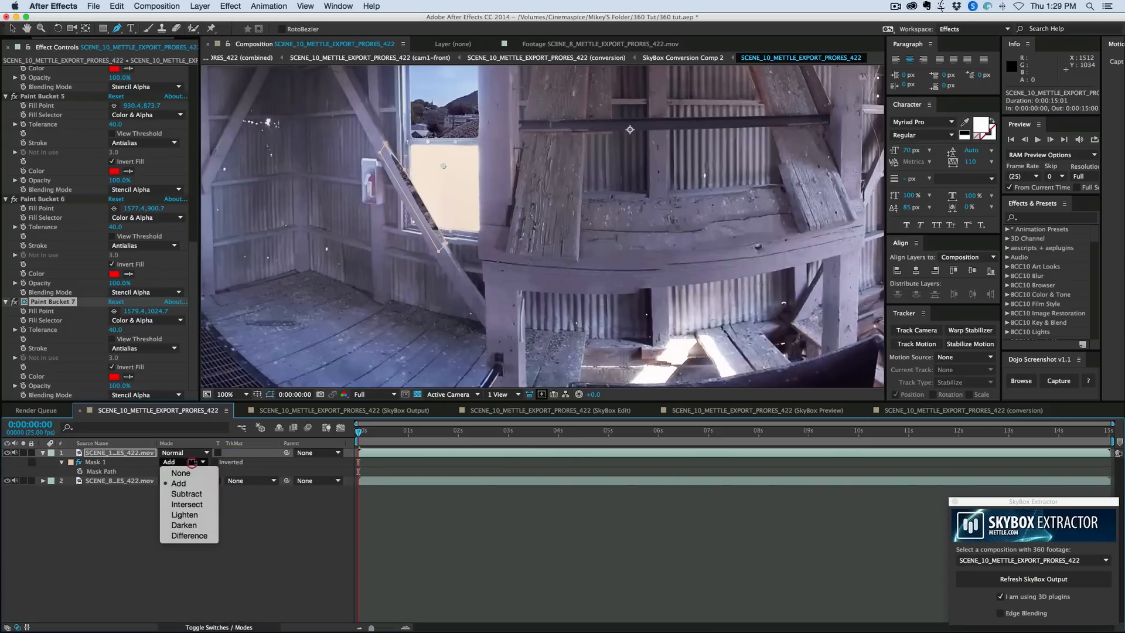
{"action": "left_click", "coordinate": [189, 494]}
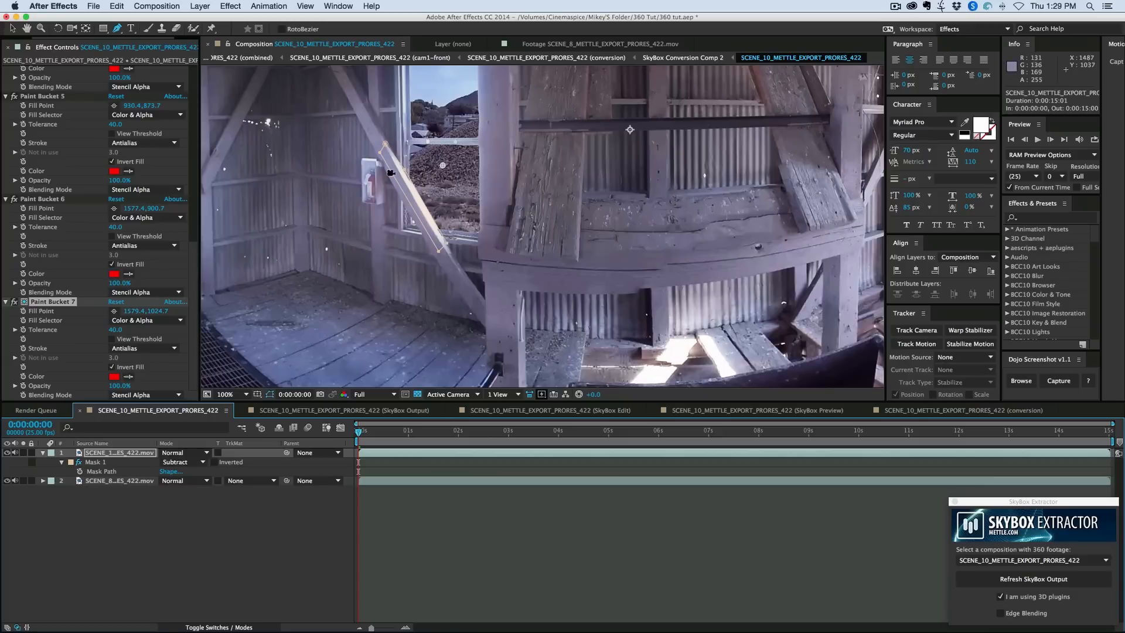
{"action": "key", "text": "v"}
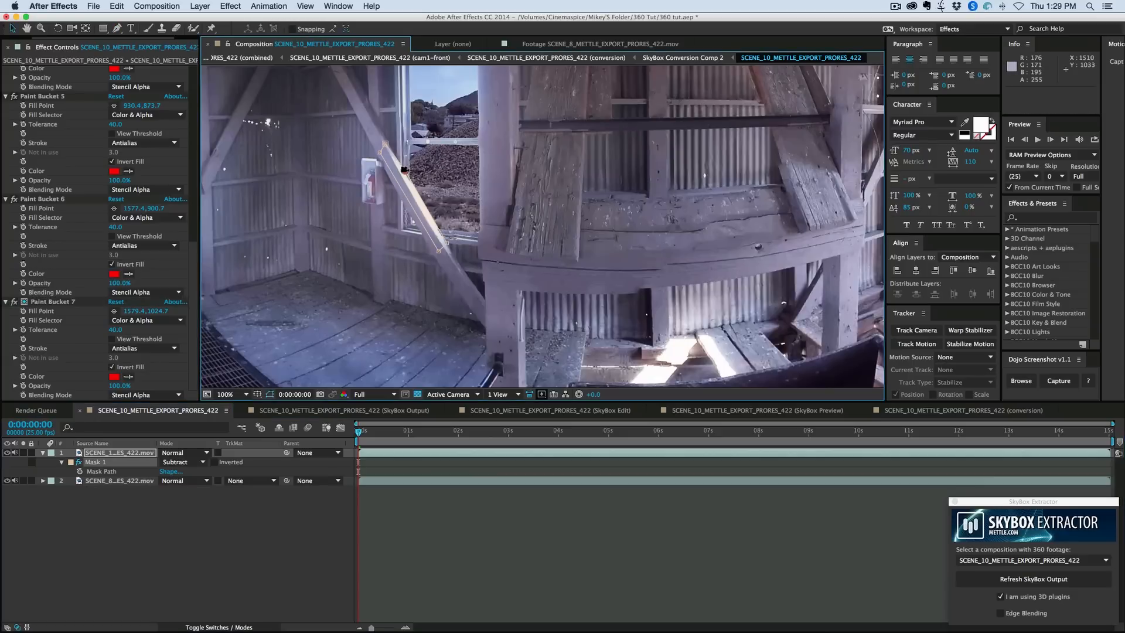
{"action": "left_click", "coordinate": [404, 169]}
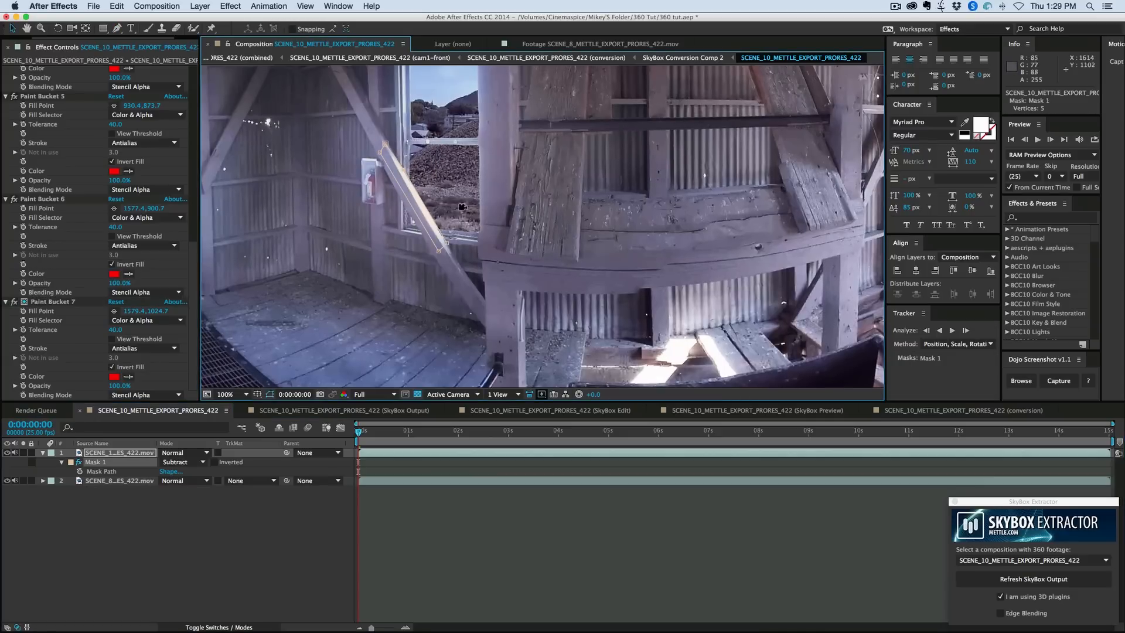
- Duplicate the Paint Bucket 6 effect into copies 8 to 15, placing their fill points on the window panes in the barn's right half
{"action": "left_click_drag", "start_coordinate": [462, 207], "coordinate": [407, 193]}
{"action": "left_click", "coordinate": [41, 198]}
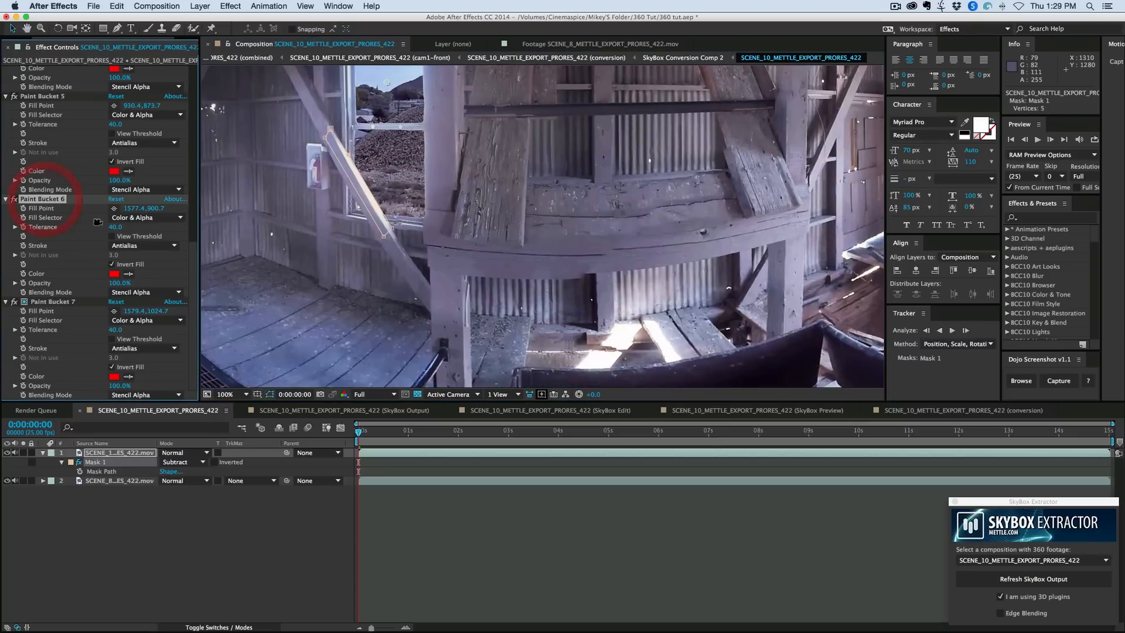
{"action": "key", "text": "super+d"}
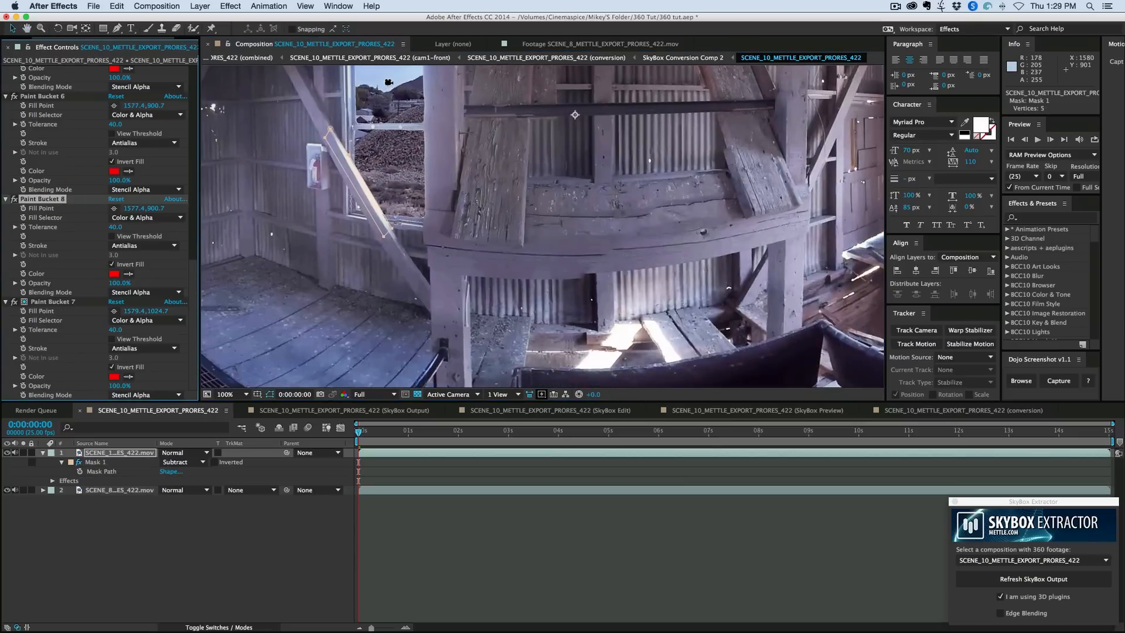
{"action": "mouse_move", "coordinate": [575, 115]}
{"action": "left_mouse_down"}
{"action": "mouse_move", "coordinate": [761, 171]}
{"action": "mouse_move", "coordinate": [669, 156]}
{"action": "left_mouse_up"}
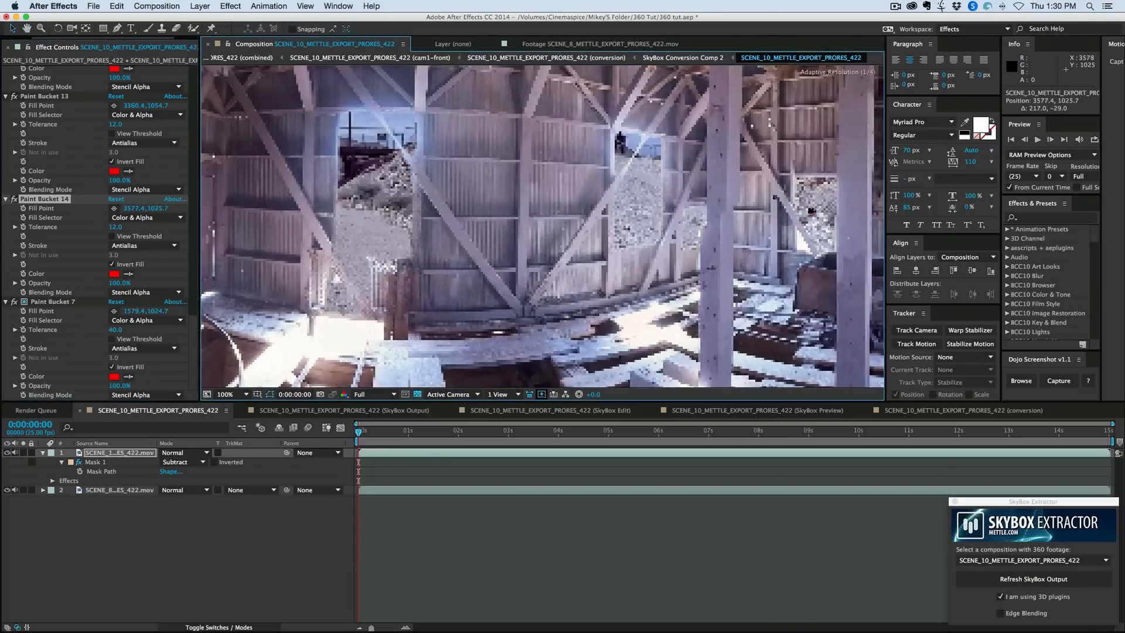
{"action": "left_click_drag", "start_coordinate": [641, 212], "coordinate": [616, 236]}
{"action": "left_click", "coordinate": [542, 395]}
{"action": "left_click", "coordinate": [552, 403]}
{"action": "scroll", "coordinate": [568, 211], "scroll_direction": "down", "scroll_amount": 1}
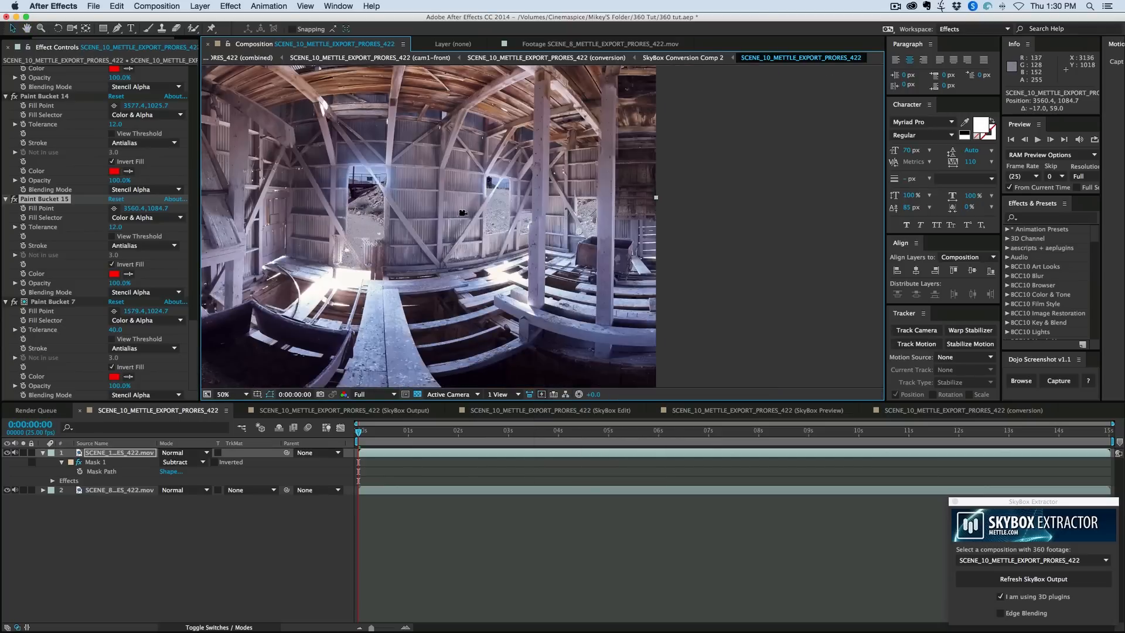
{"action": "scroll", "coordinate": [463, 213], "scroll_direction": "down", "scroll_amount": 1}
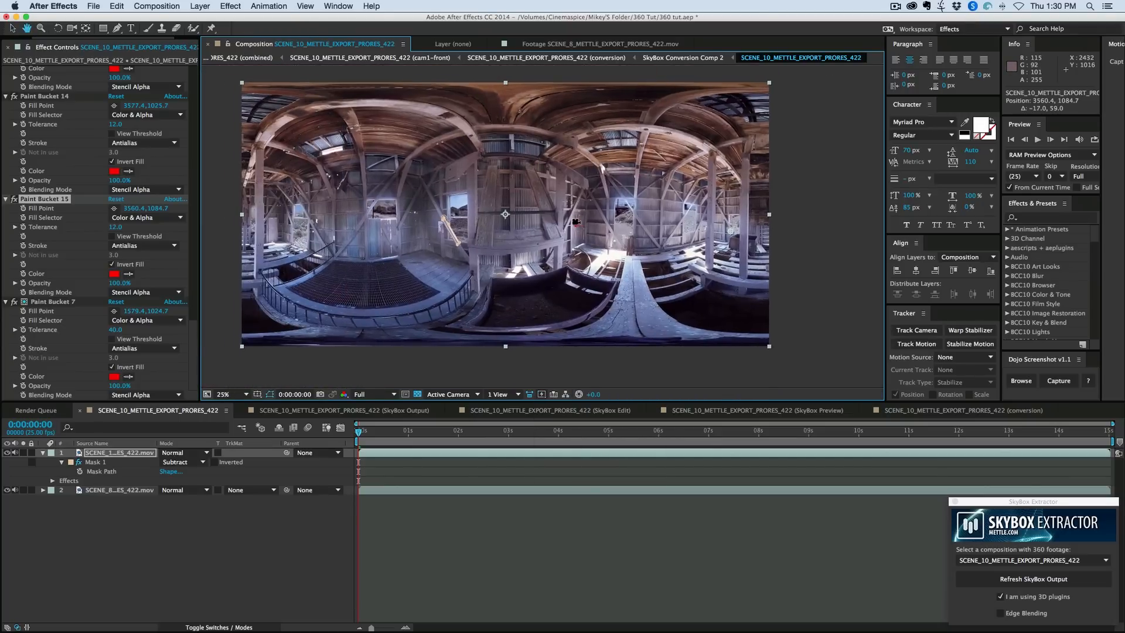
{"action": "left_click", "coordinate": [496, 520]}
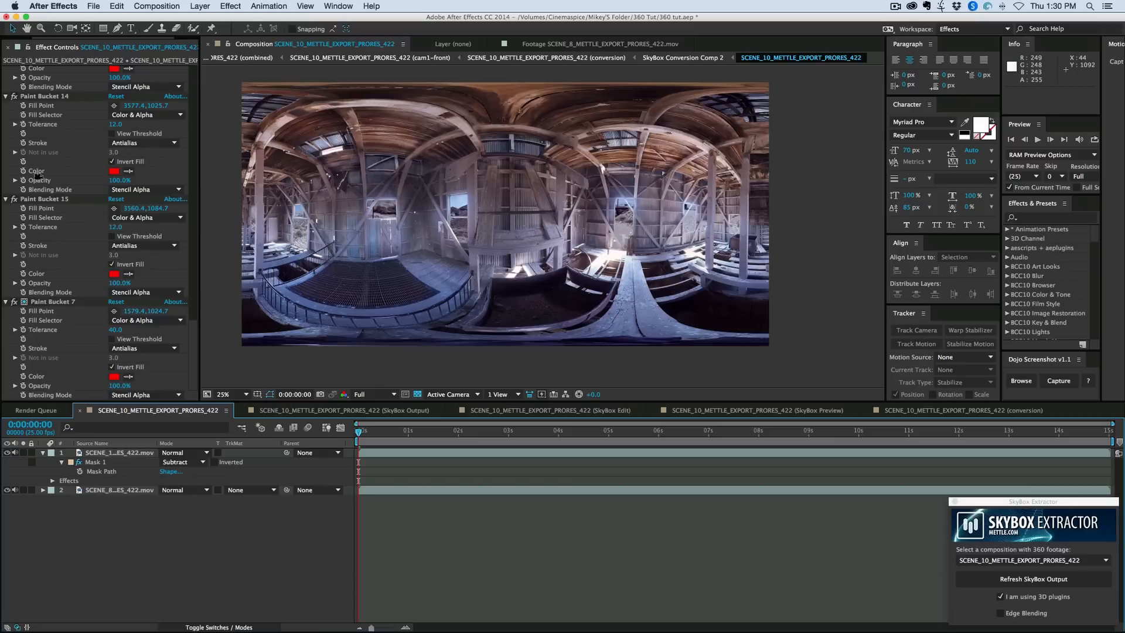
- Collapse the settings of all effects on the barn layer and deselect the layer
{"action": "left_click", "coordinate": [57, 95]}
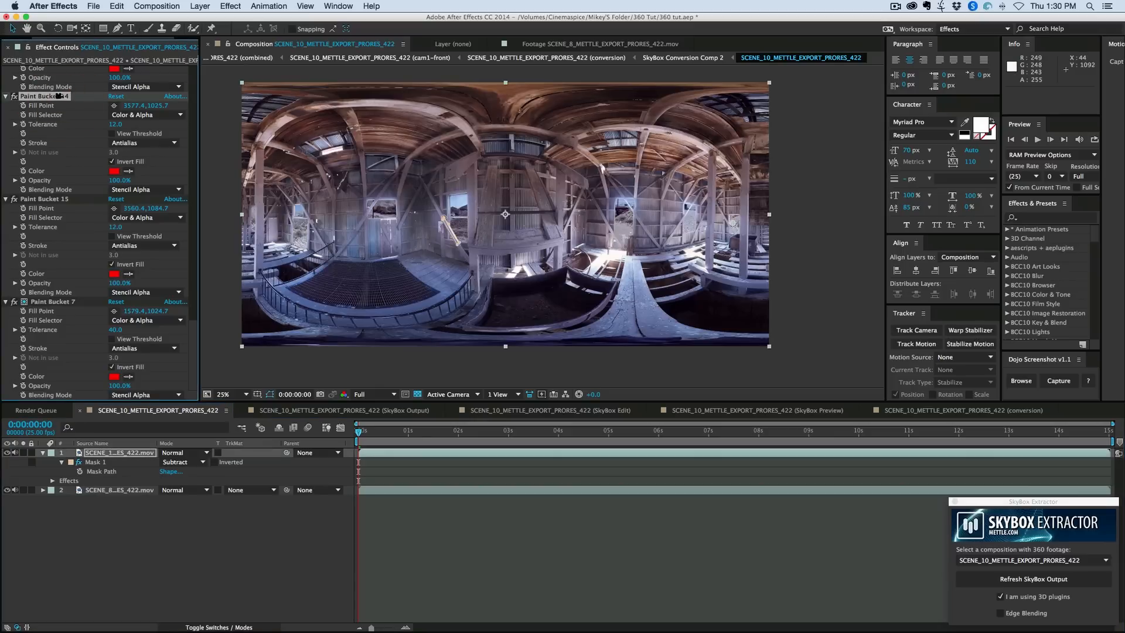
{"action": "key", "text": "super+a"}
{"action": "left_click", "coordinate": [9, 95]}
{"action": "left_click", "coordinate": [70, 329]}
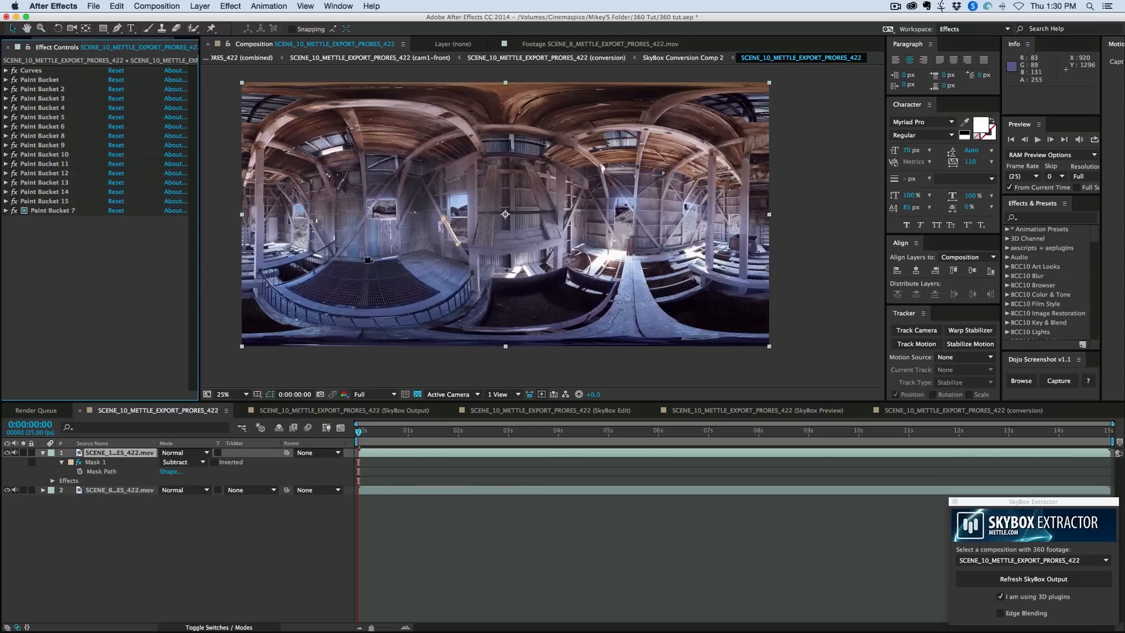
{"action": "left_click", "coordinate": [102, 251]}
{"action": "left_click", "coordinate": [585, 375]}
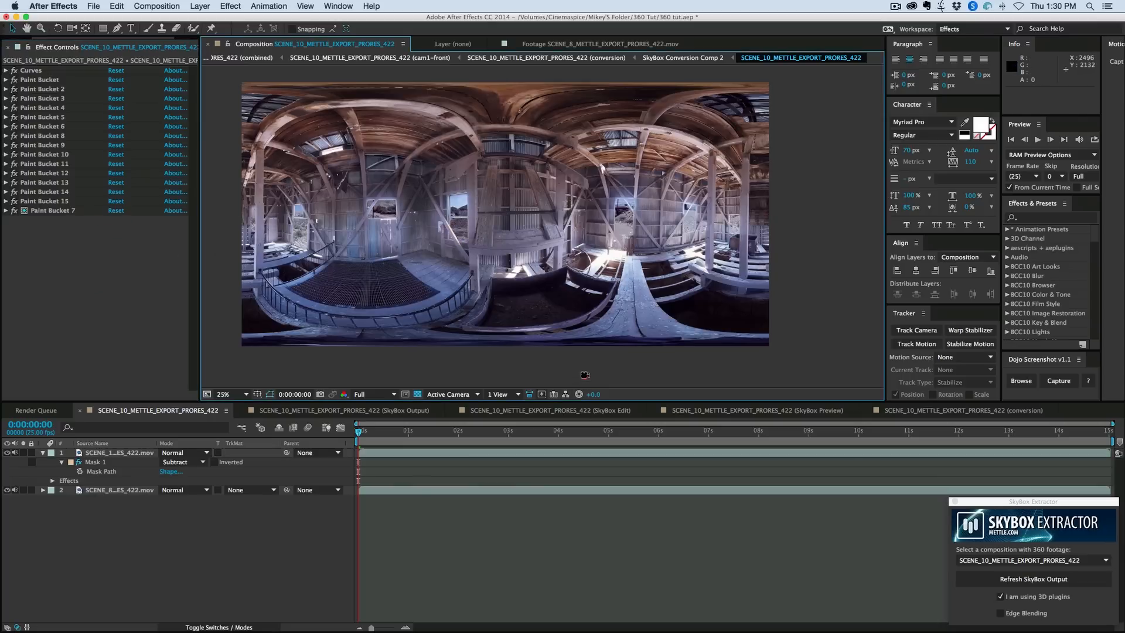
{"action": "left_click", "coordinate": [526, 266]}
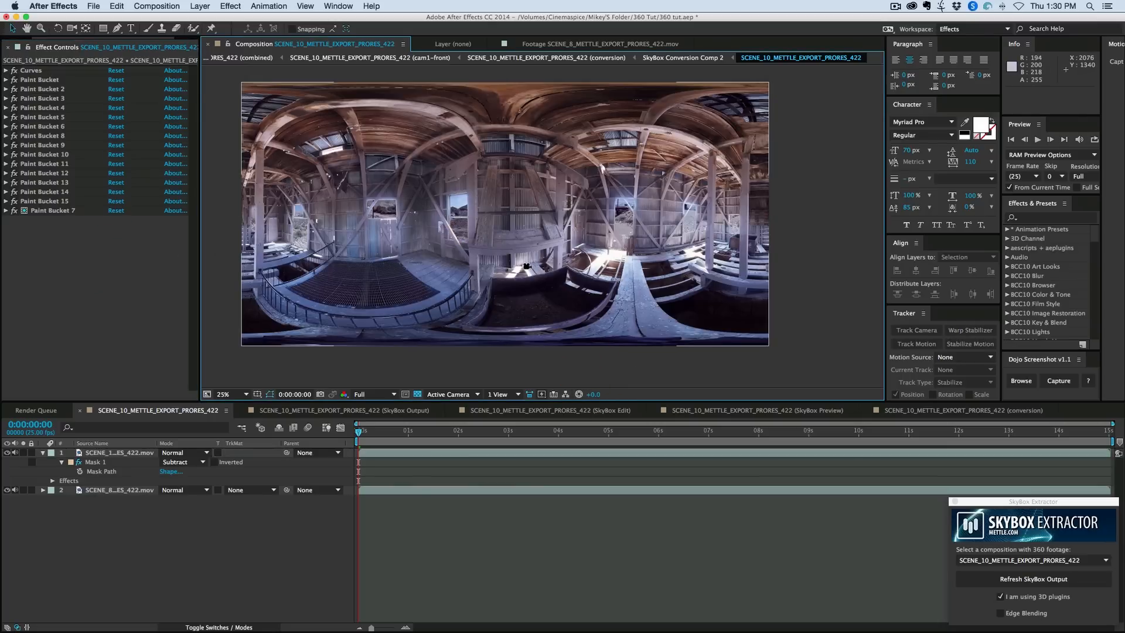
- Apply the Channel Blur effect to the barn layer
{"action": "key", "text": "period"}
{"action": "key", "text": "period"}
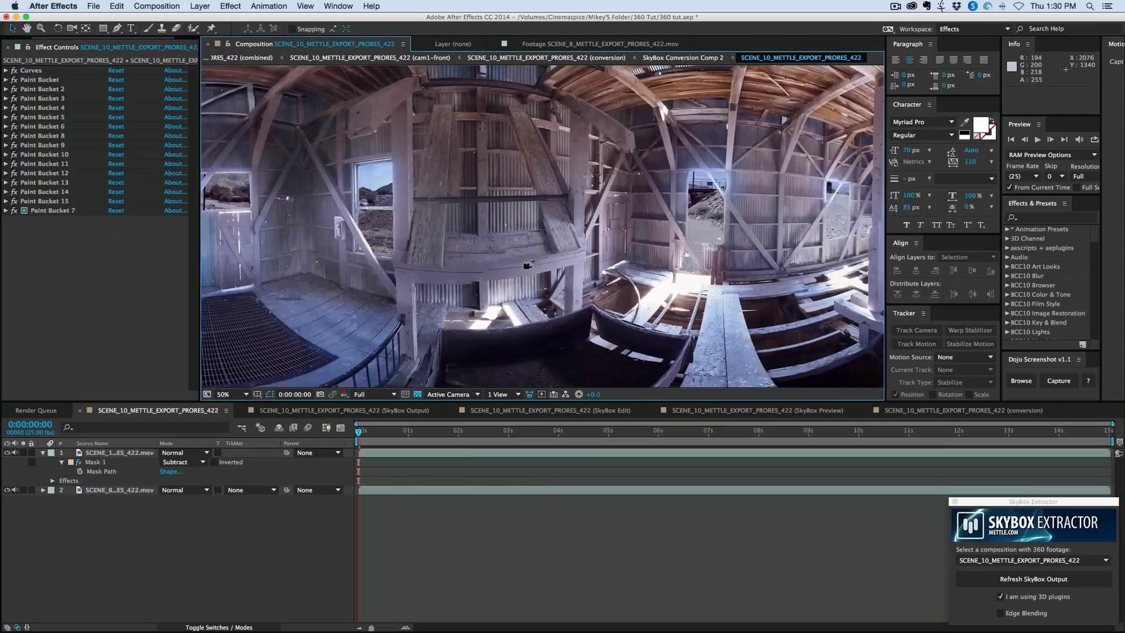
{"action": "left_click", "coordinate": [225, 5]}
{"action": "left_click", "coordinate": [139, 291]}
{"action": "left_click", "coordinate": [433, 453]}
{"action": "left_click", "coordinate": [230, 6]}
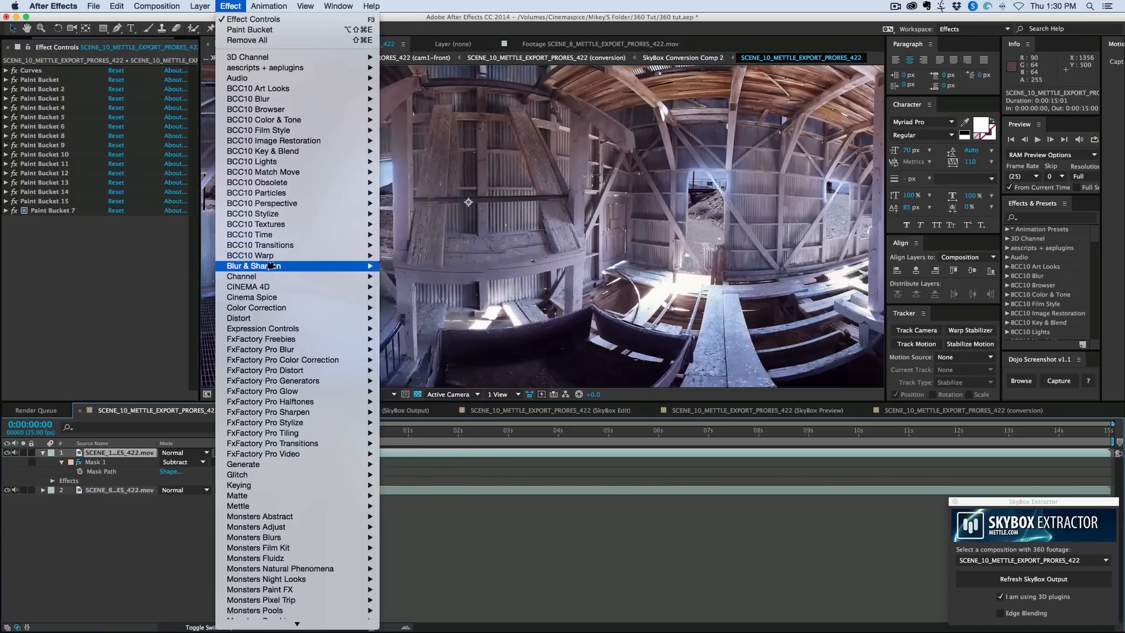
{"action": "mouse_move", "coordinate": [273, 264]}
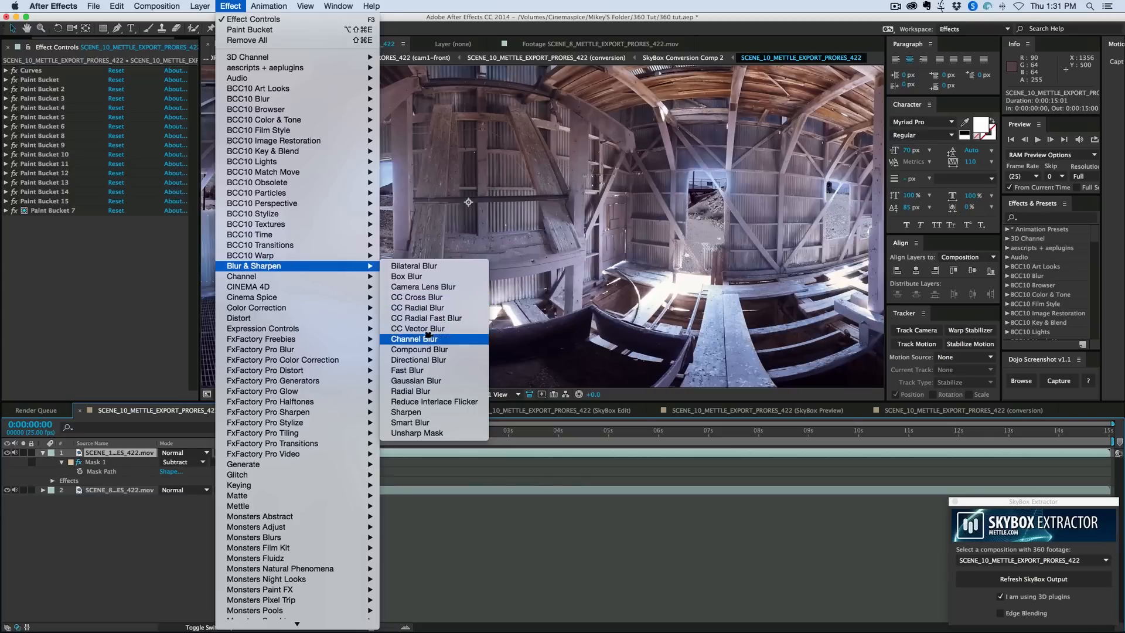
{"action": "left_click", "coordinate": [417, 339]}
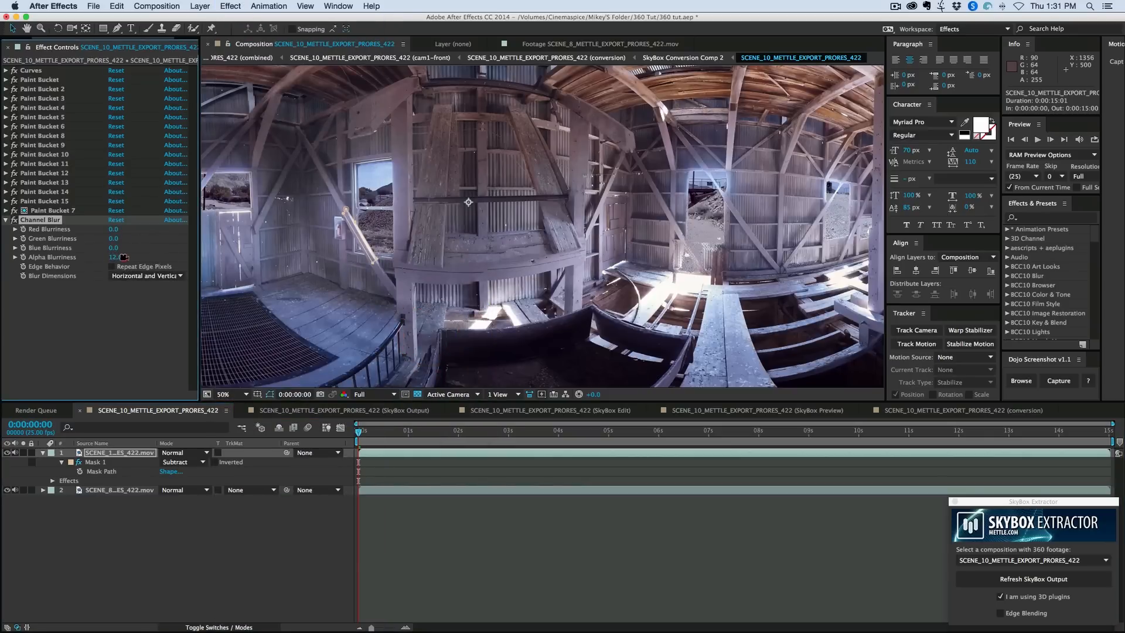
- Set the Channel Blur's Alpha Blurriness to 5, turn on Repeat Edge Pixels and collapse the effect's settings
{"action": "mouse_move", "coordinate": [123, 258]}
{"action": "left_mouse_down"}
{"action": "mouse_move", "coordinate": [147, 258]}
{"action": "mouse_move", "coordinate": [119, 257]}
{"action": "left_mouse_up"}
{"action": "left_click", "coordinate": [113, 267]}
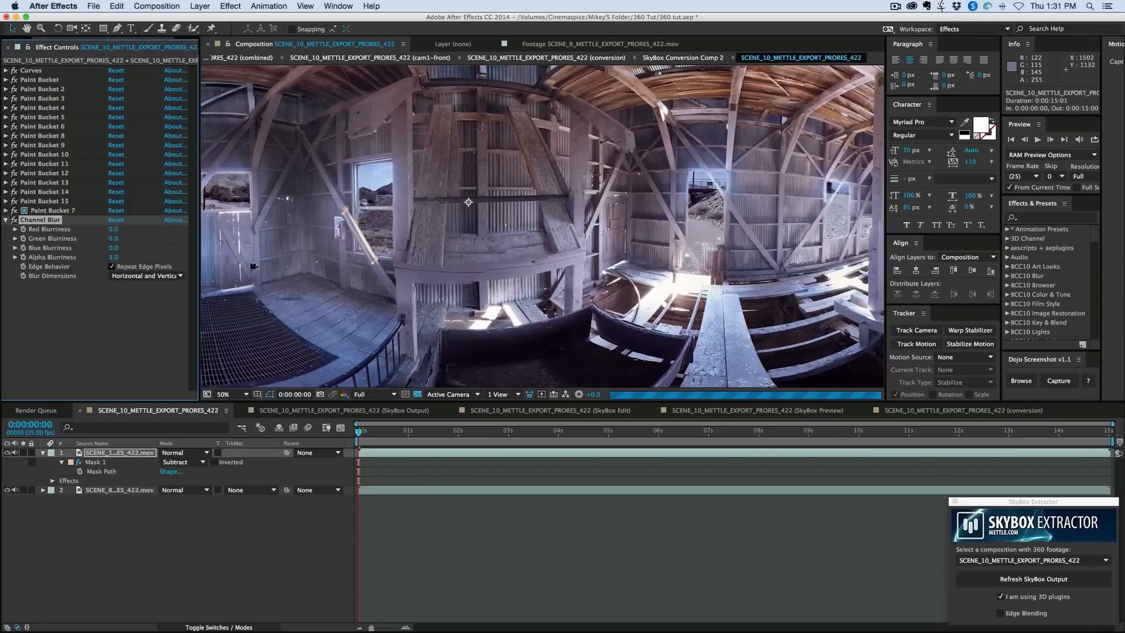
{"action": "left_click", "coordinate": [6, 220]}
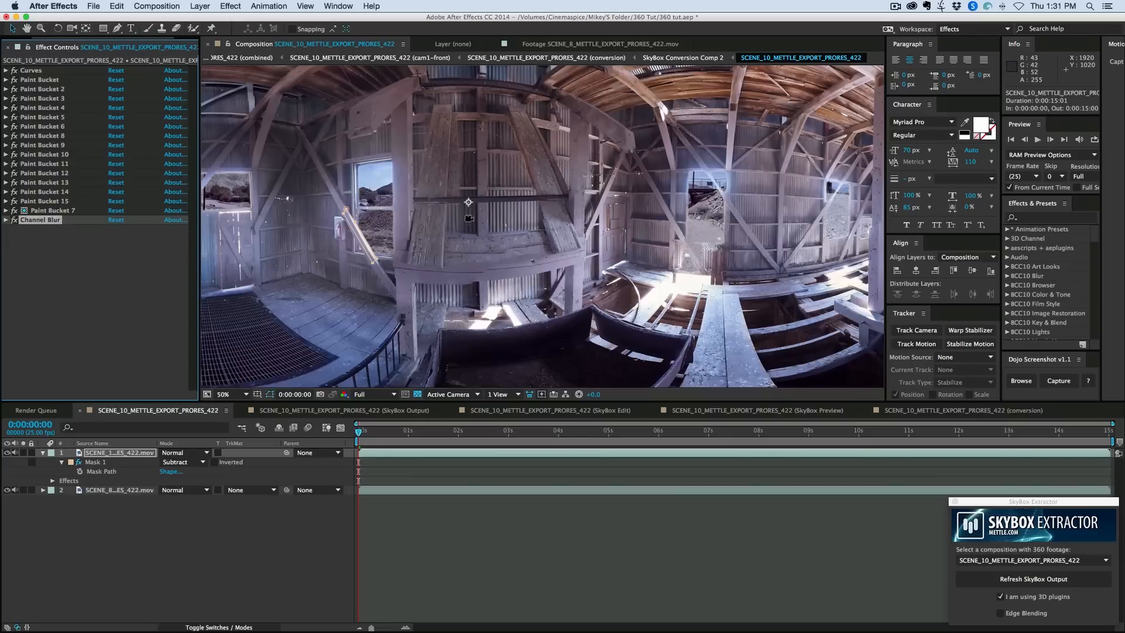
{"action": "scroll", "coordinate": [530, 219], "scroll_direction": "down", "scroll_amount": 2}
{"action": "scroll", "coordinate": [530, 219], "scroll_direction": "up", "scroll_amount": 2}
{"action": "scroll", "coordinate": [531, 219], "scroll_direction": "down", "scroll_amount": 2}
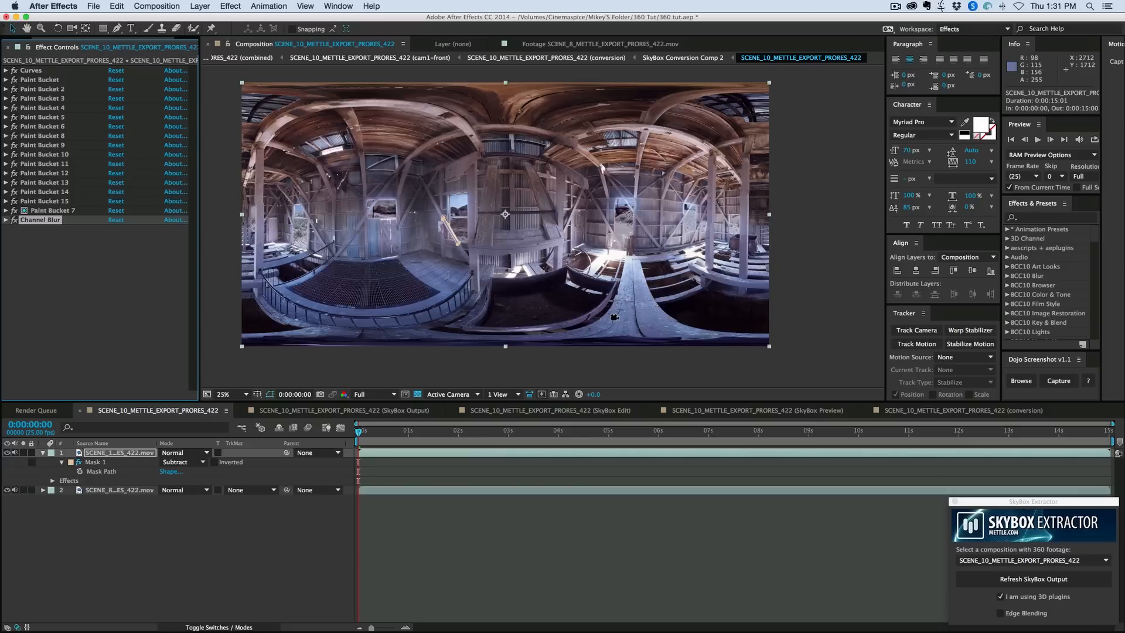
- Try shifting the desert footage layer left to position 772, 960 and undo the move
{"action": "left_click", "coordinate": [455, 490]}
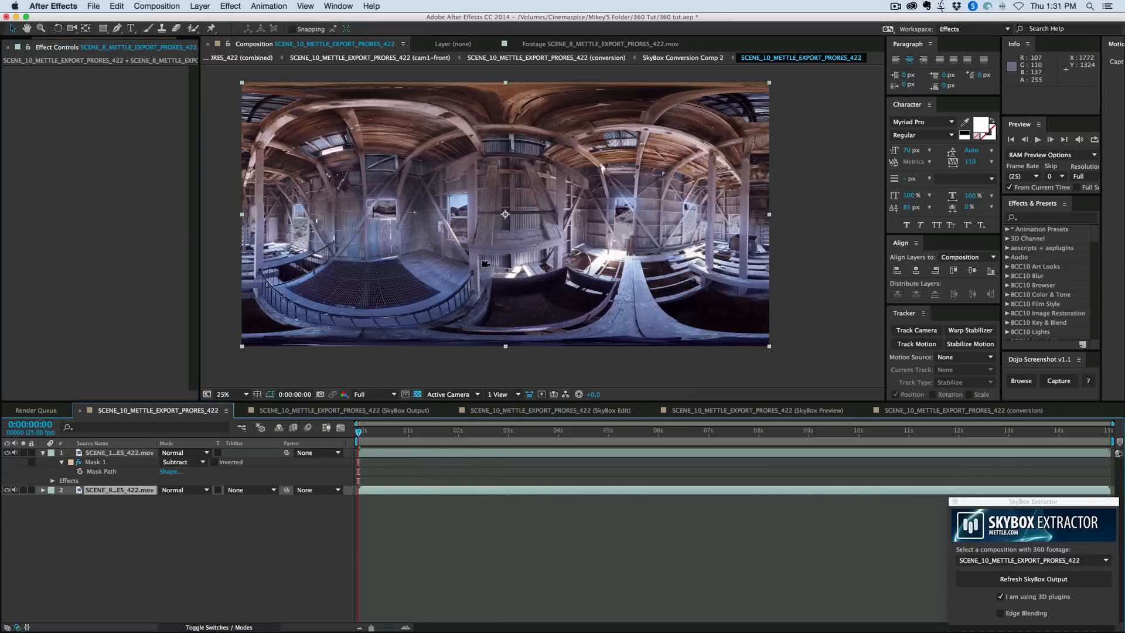
{"action": "left_click_drag", "start_coordinate": [461, 223], "coordinate": [305, 227]}
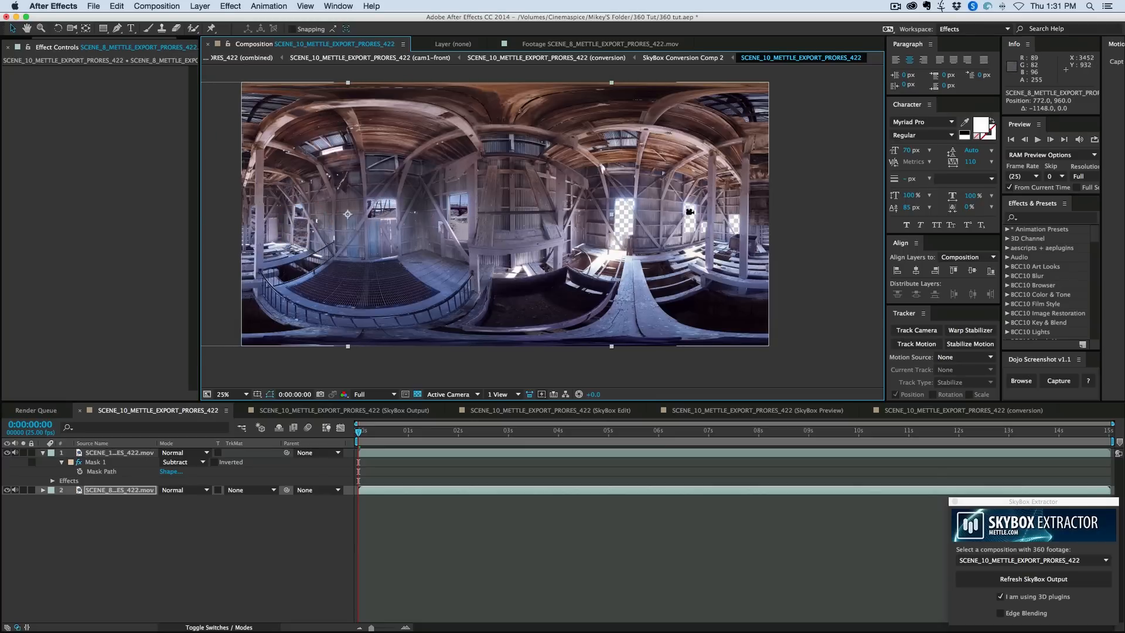
{"action": "key", "text": "super+z"}
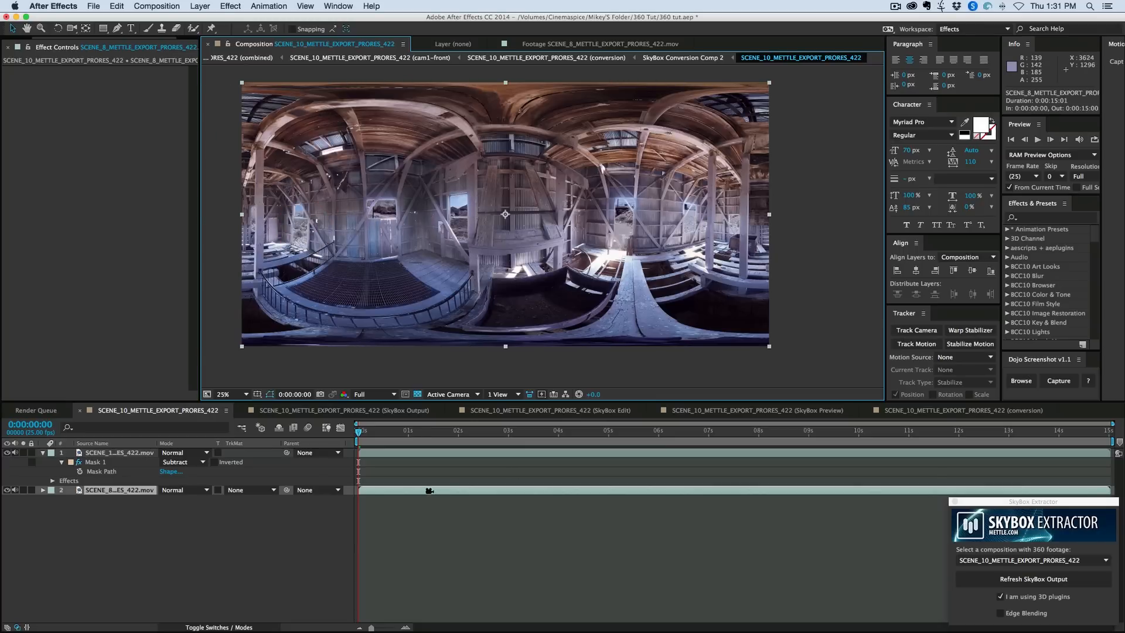
- Apply Mettle SkyBox Converter to the desert footage layer and adjust its Pan (Y axis) to about -35°
{"action": "left_click", "coordinate": [429, 496]}
{"action": "left_click", "coordinate": [231, 6]}
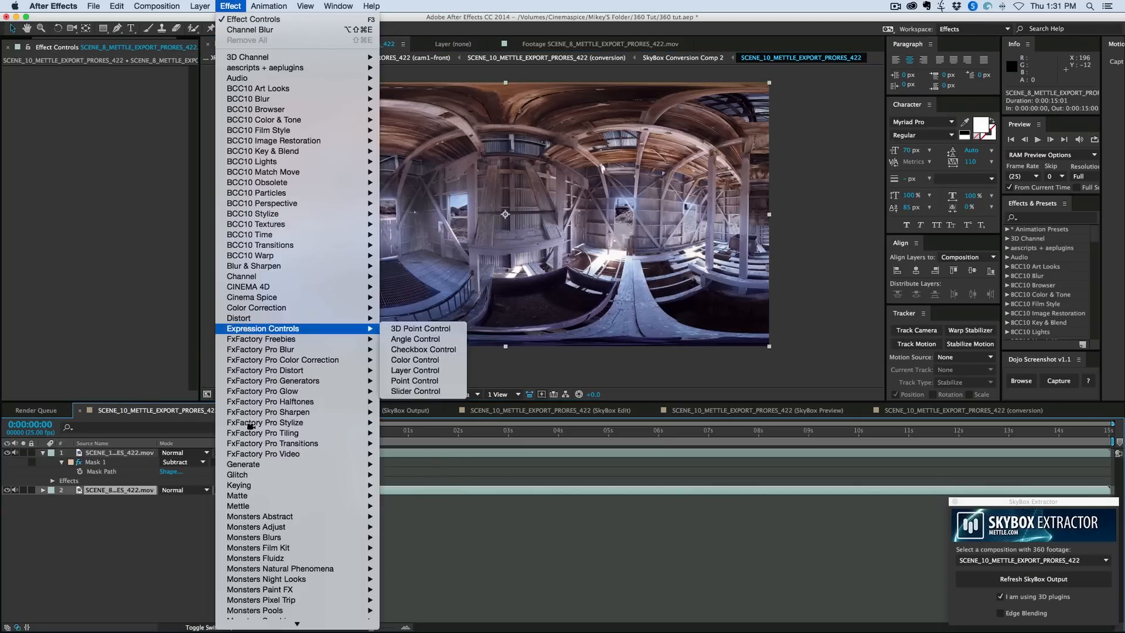
{"action": "mouse_move", "coordinate": [248, 503]}
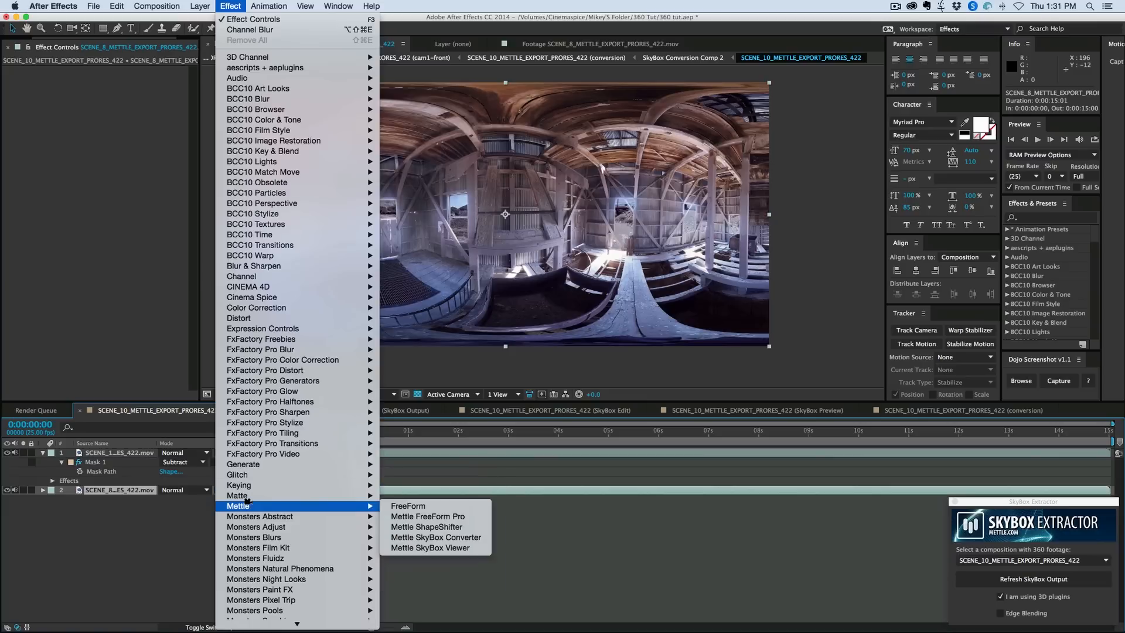
{"action": "left_click", "coordinate": [435, 537]}
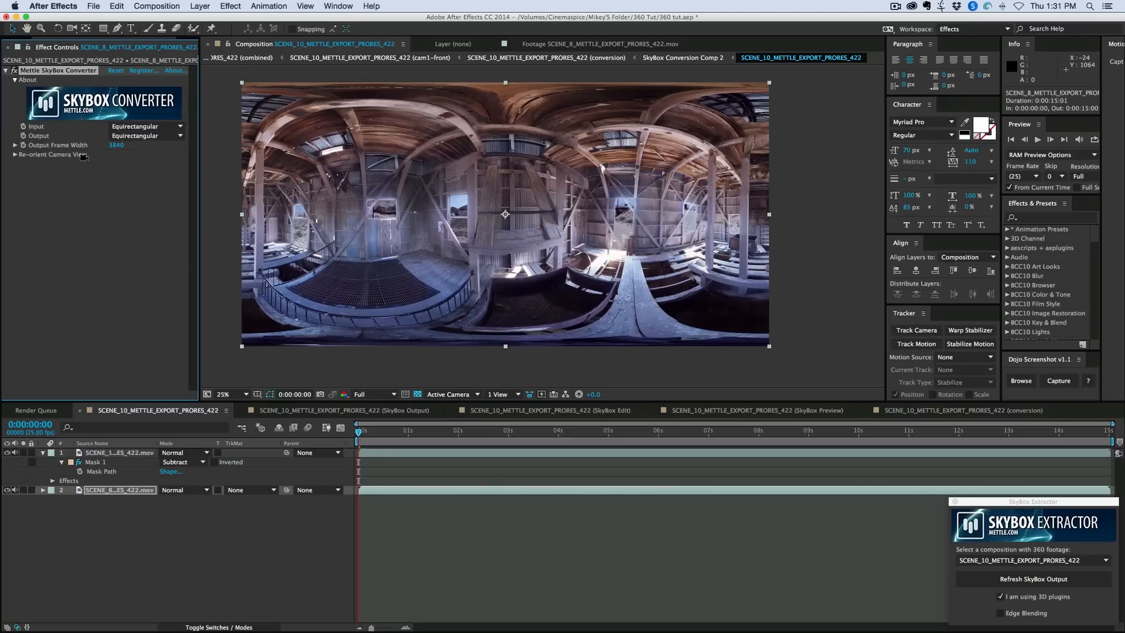
{"action": "left_click", "coordinate": [15, 155]}
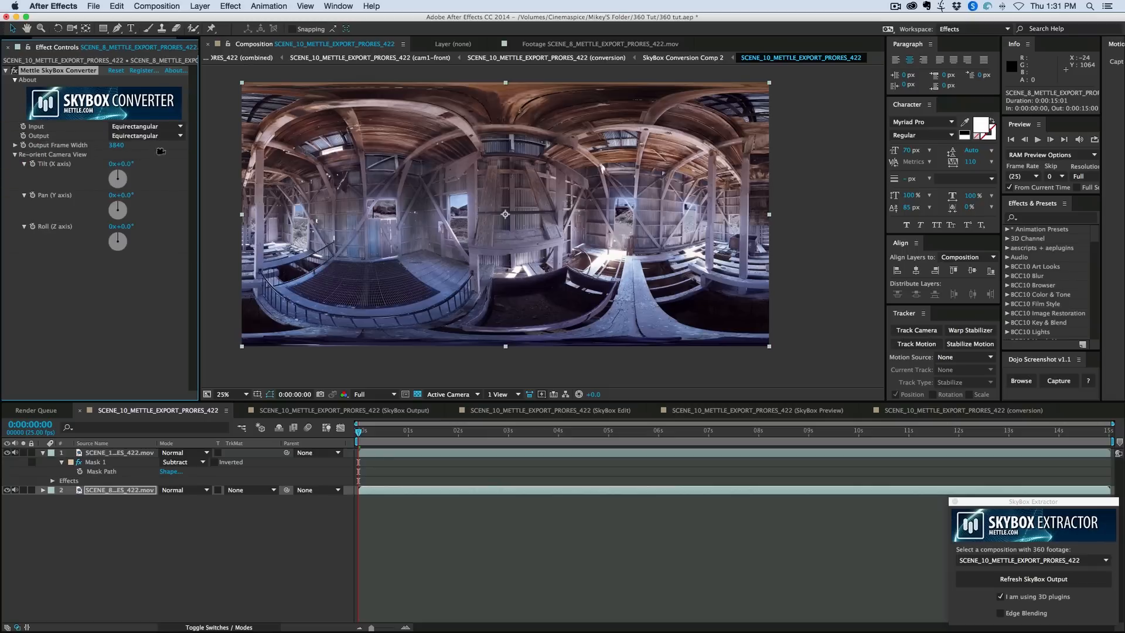
{"action": "left_click_drag", "start_coordinate": [126, 194], "coordinate": [150, 200]}
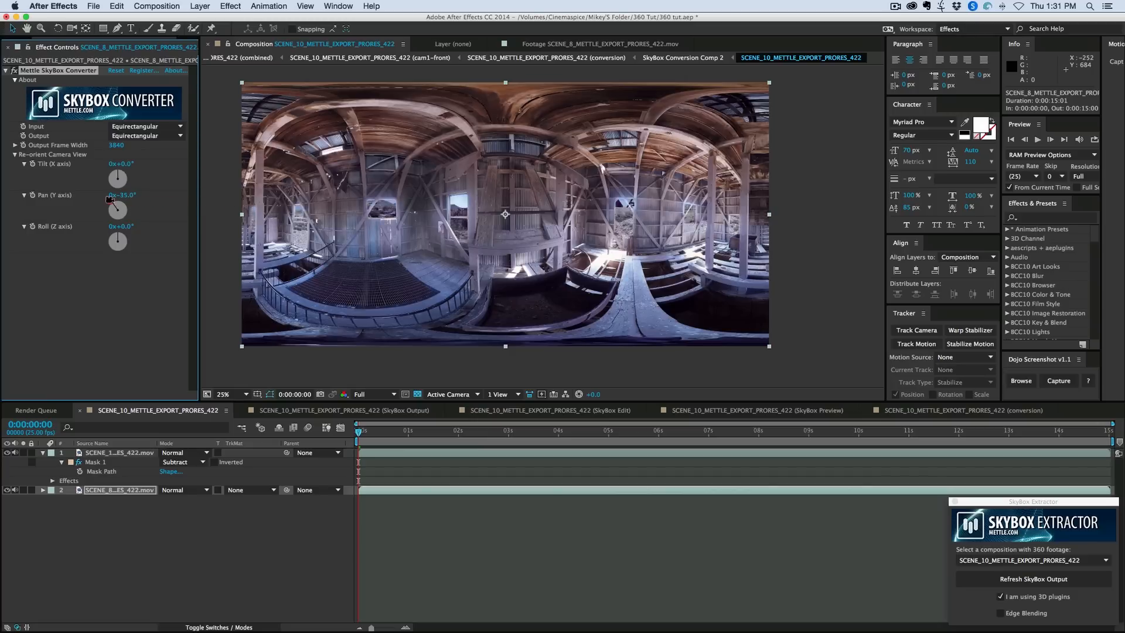
- Undo the last pan change and try rotating the desert footage to about 141° on the Roll (Z axis)
{"action": "key", "text": "super+z"}
{"action": "left_click_drag", "start_coordinate": [127, 162], "coordinate": [190, 173]}
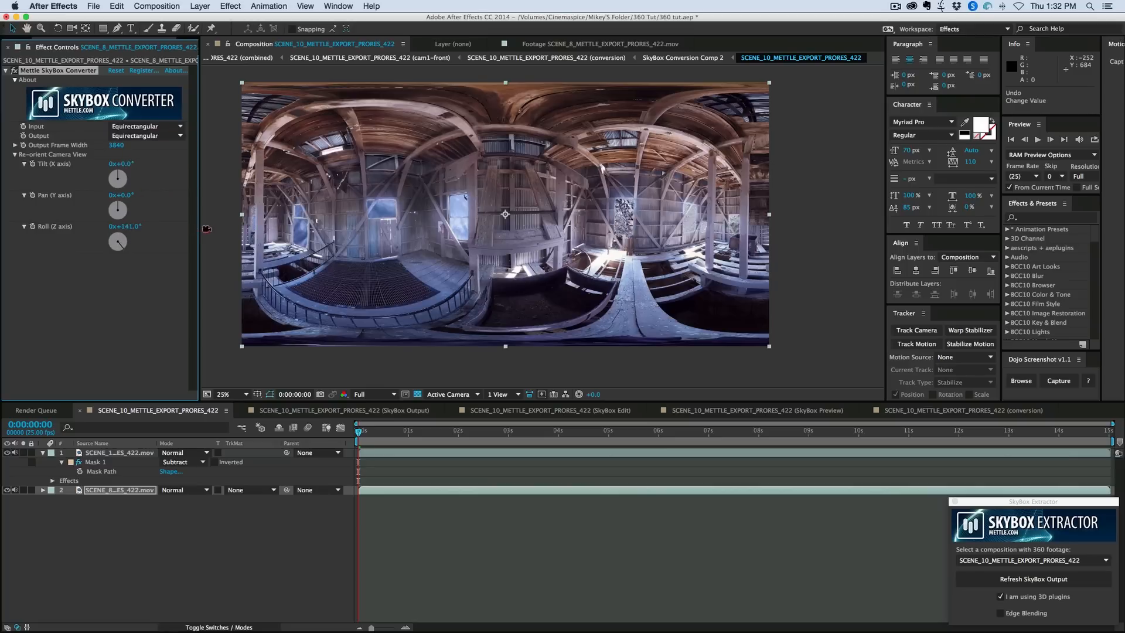
- Reset the roll and set the desert footage's Pan (Y axis) in SkyBox Converter to about 203°
{"action": "left_click_drag", "start_coordinate": [102, 223], "coordinate": [143, 219]}
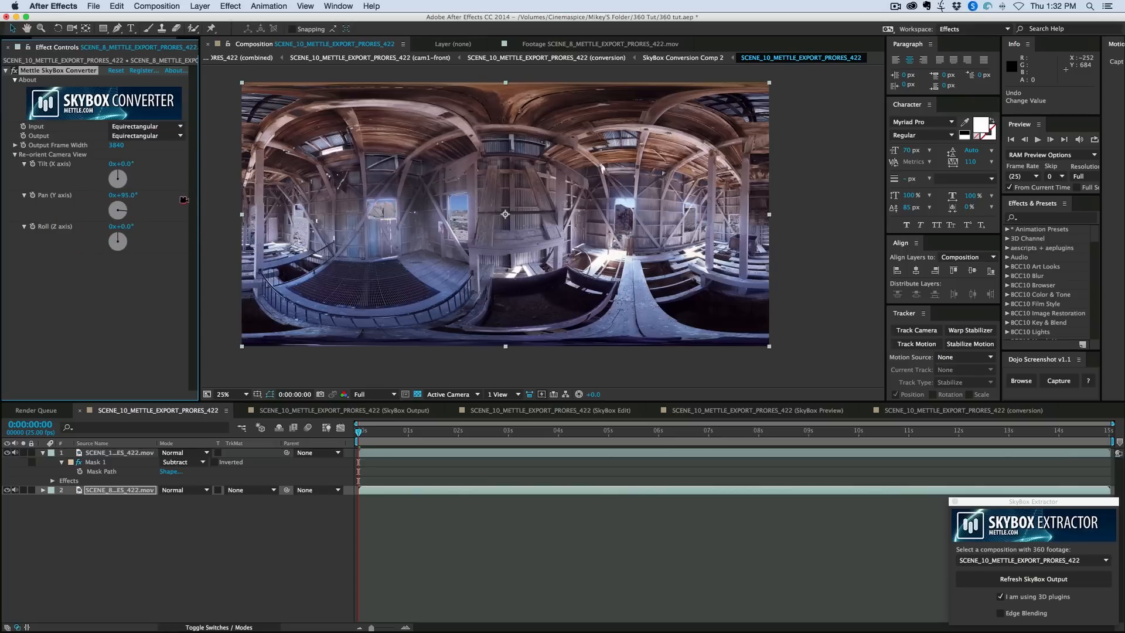
{"action": "left_click_drag", "start_coordinate": [191, 200], "coordinate": [202, 201]}
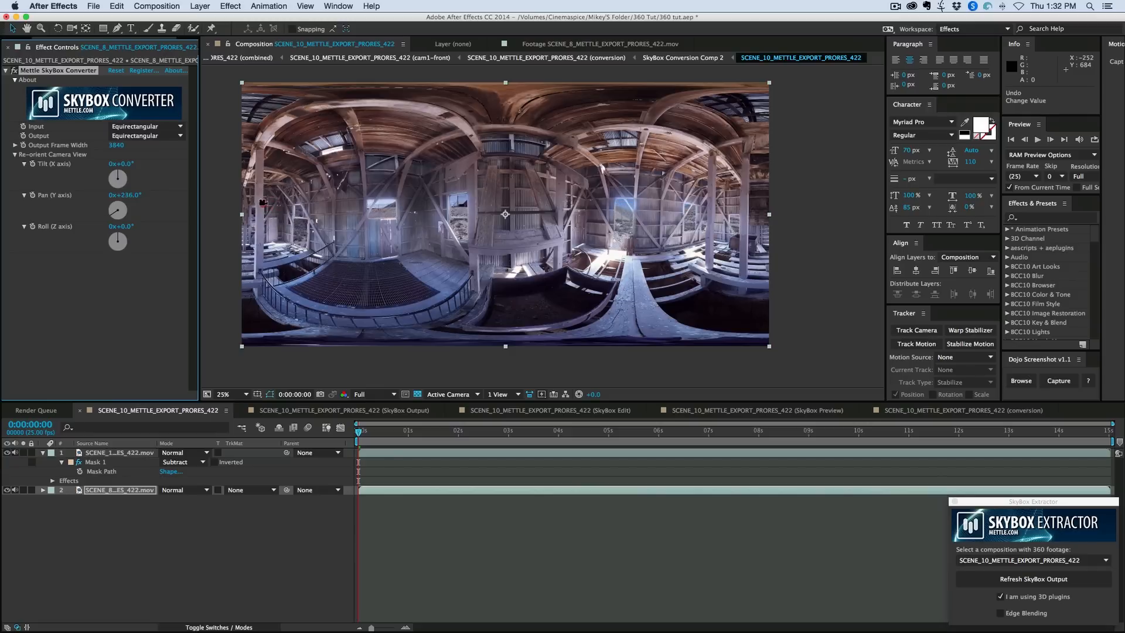
{"action": "left_click", "coordinate": [264, 202]}
{"action": "left_click_drag", "start_coordinate": [130, 196], "coordinate": [111, 195]}
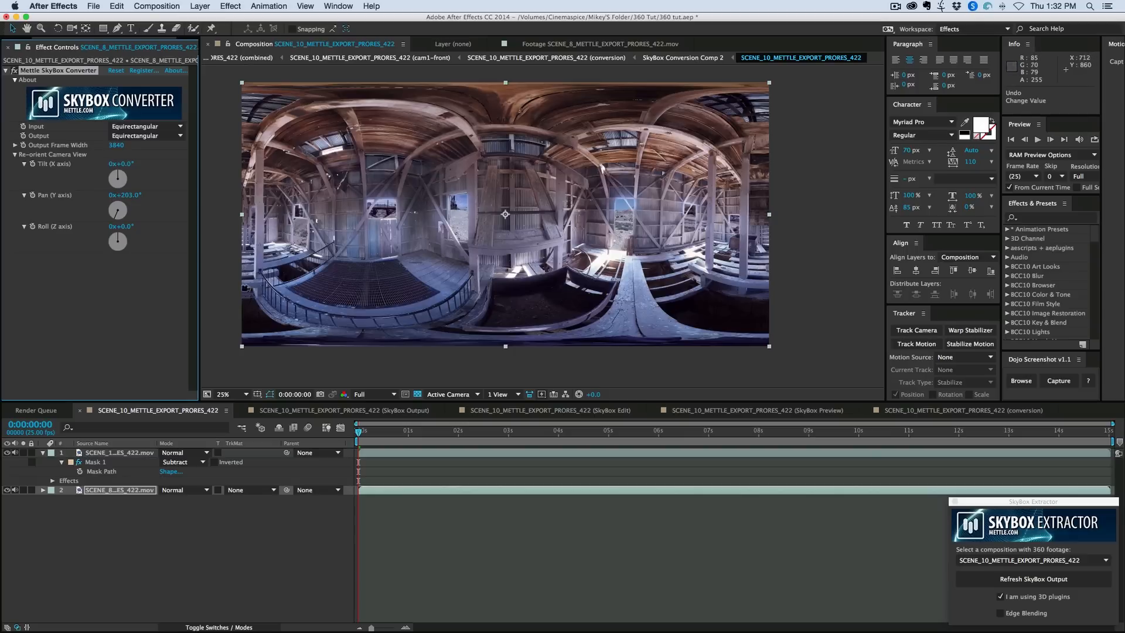
{"action": "left_click", "coordinate": [426, 519]}
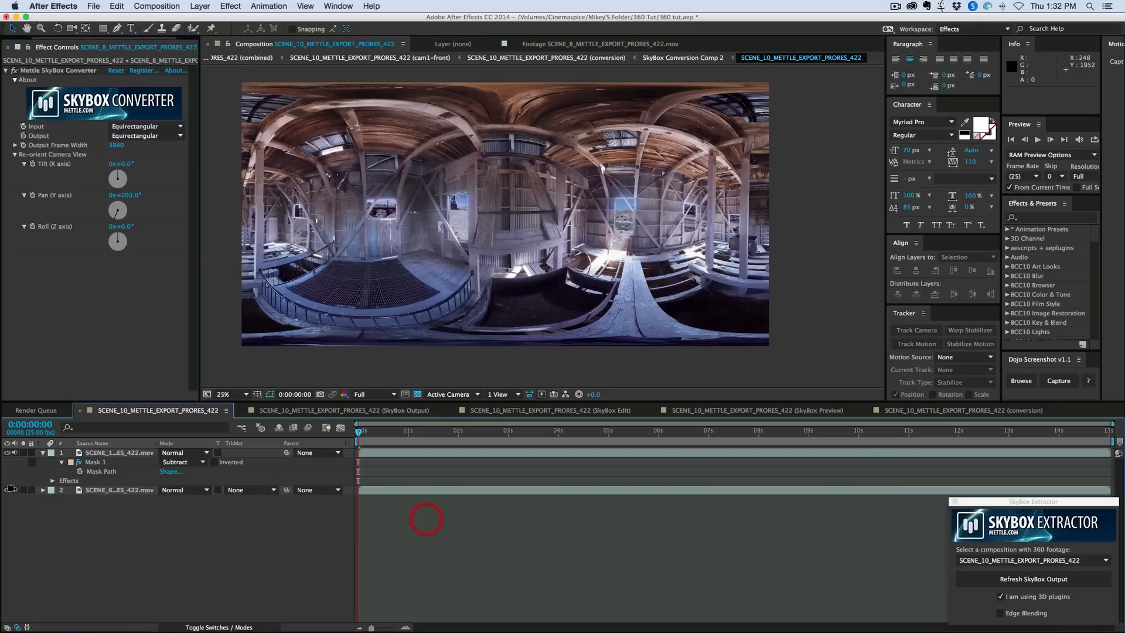
- Collapse the barn layer's properties and apply the Curves effect to the desert footage layer
{"action": "left_click", "coordinate": [43, 453]}
{"action": "left_click", "coordinate": [120, 452]}
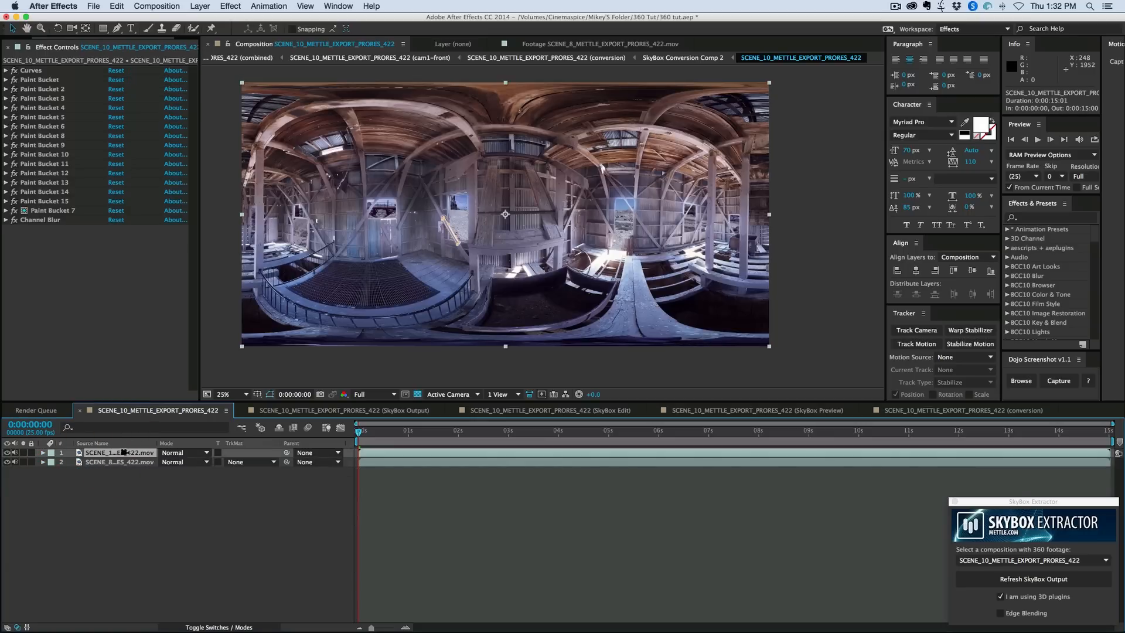
{"action": "left_click", "coordinate": [120, 462]}
{"action": "left_click", "coordinate": [232, 6]}
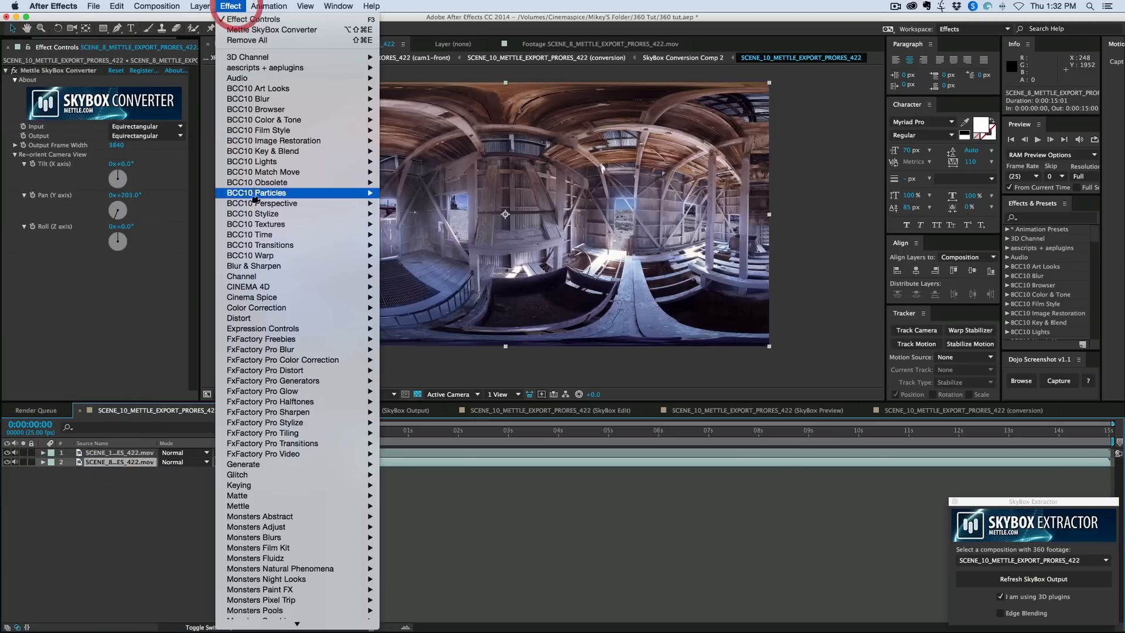
{"action": "mouse_move", "coordinate": [282, 276]}
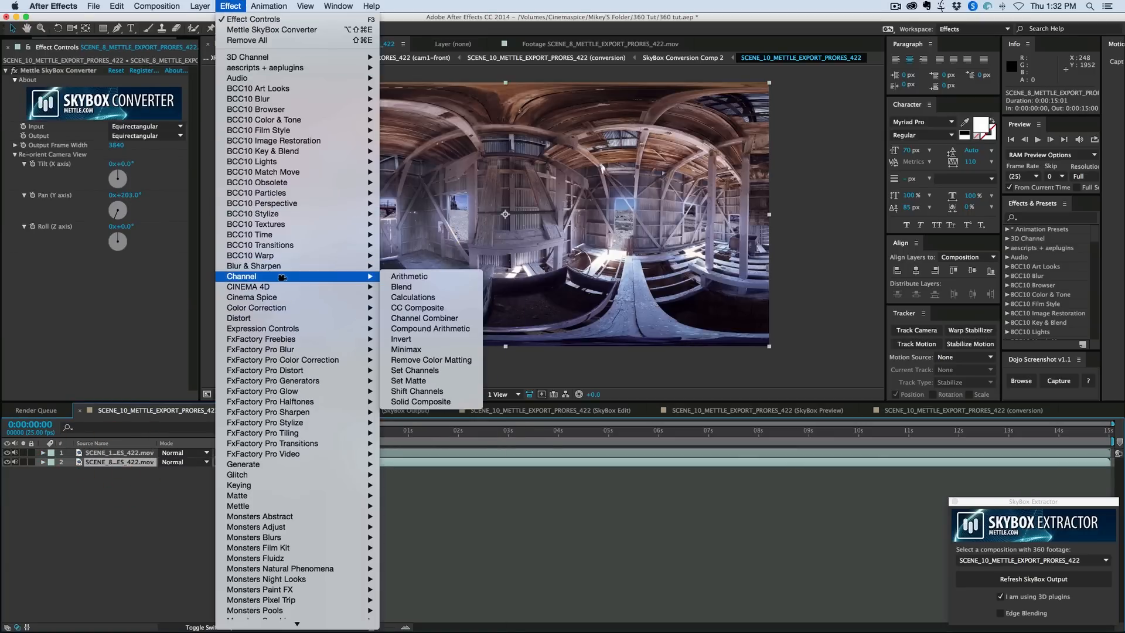
{"action": "mouse_move", "coordinate": [351, 308]}
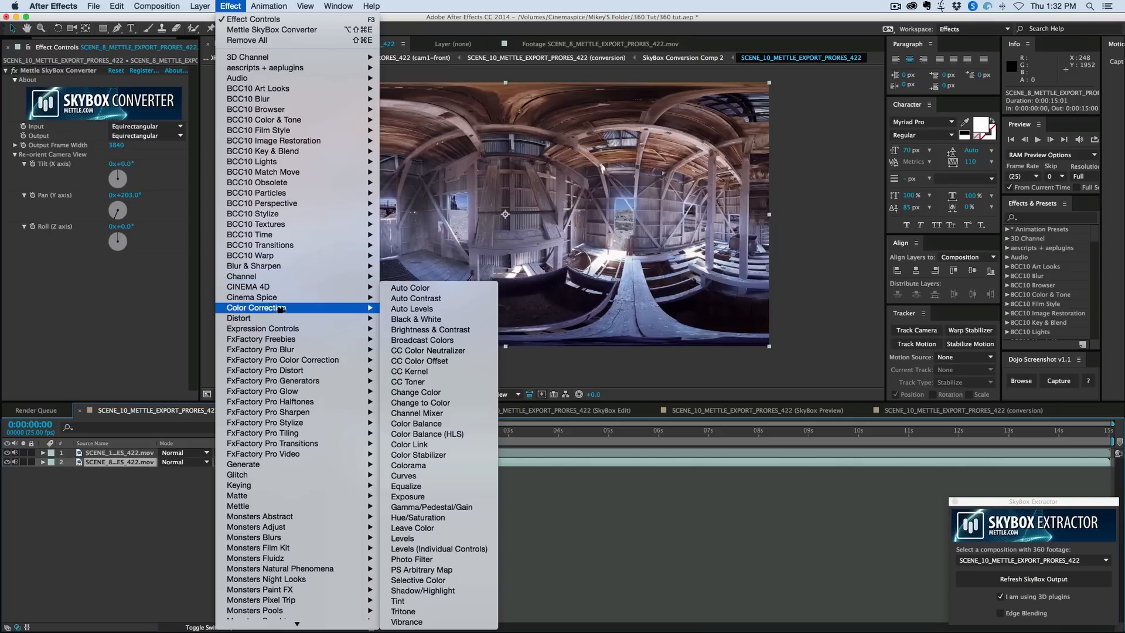
{"action": "left_click", "coordinate": [439, 475]}
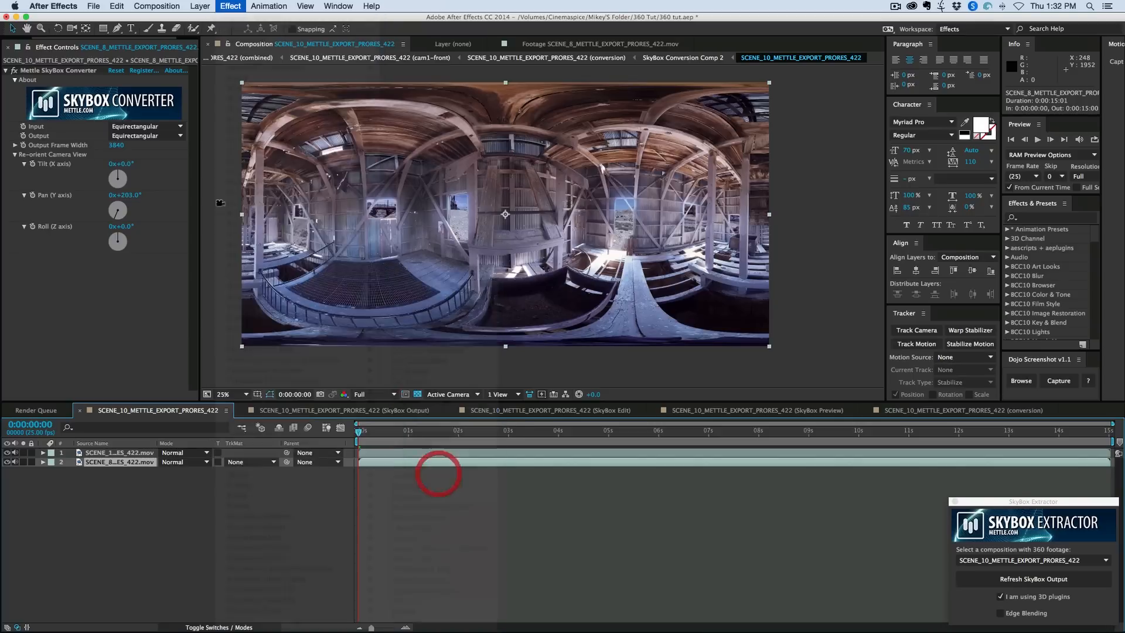
- Brighten the desert footage by bending its RGB curve upward in the lower midtones and raising the black point
{"action": "left_click_drag", "start_coordinate": [91, 298], "coordinate": [73, 267]}
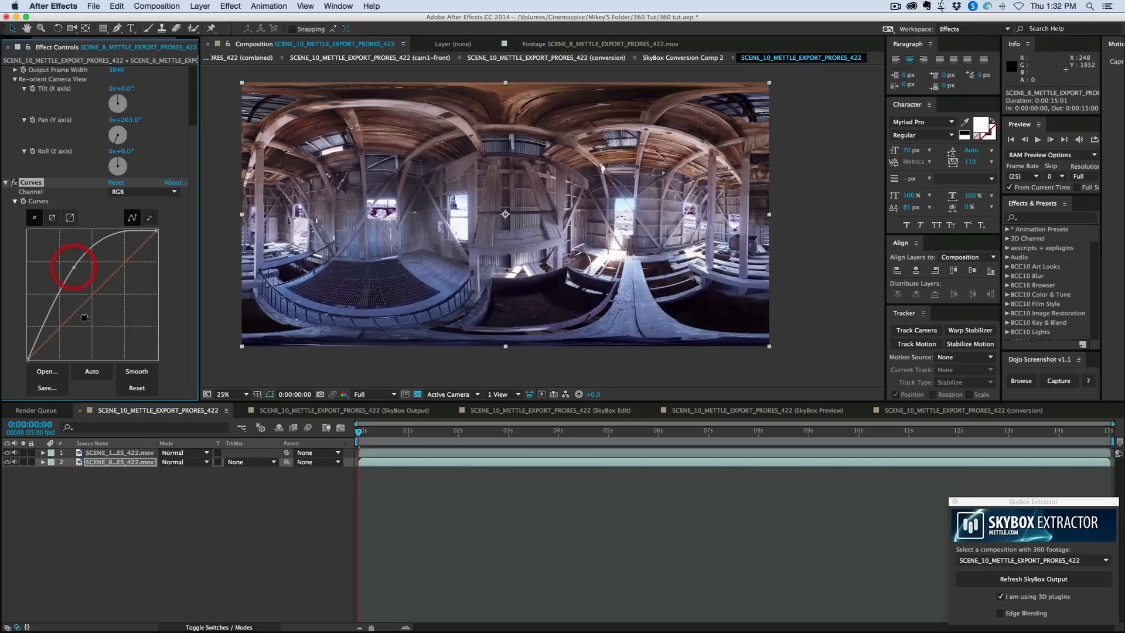
{"action": "left_click_drag", "start_coordinate": [28, 360], "coordinate": [17, 327]}
{"action": "scroll", "coordinate": [71, 279], "scroll_direction": "up", "scroll_amount": 1}
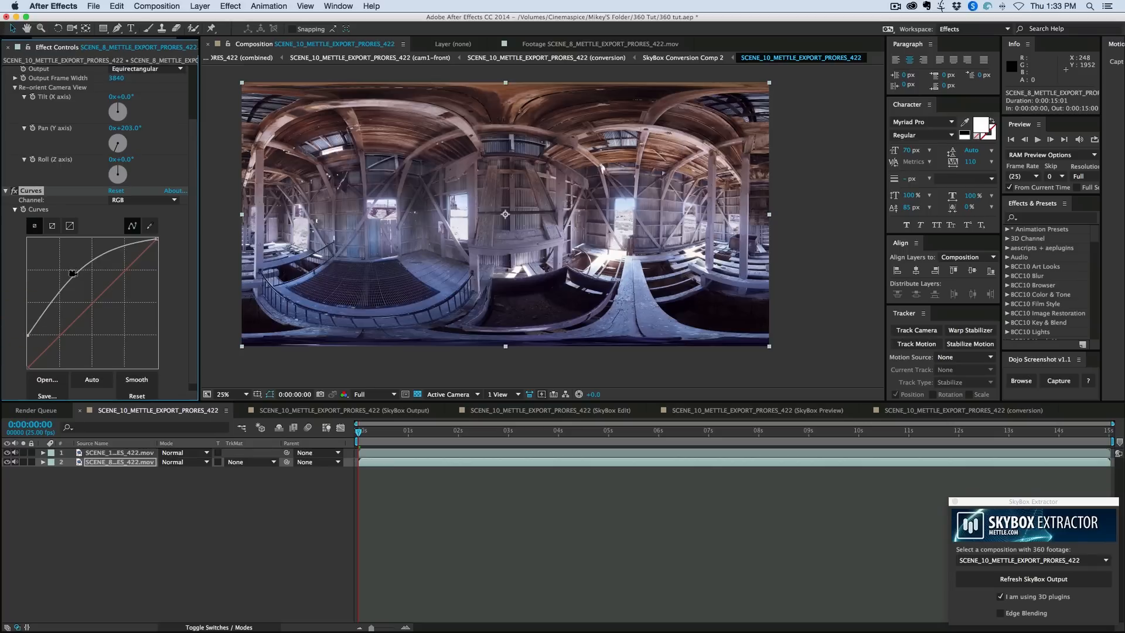
{"action": "left_click", "coordinate": [407, 498]}
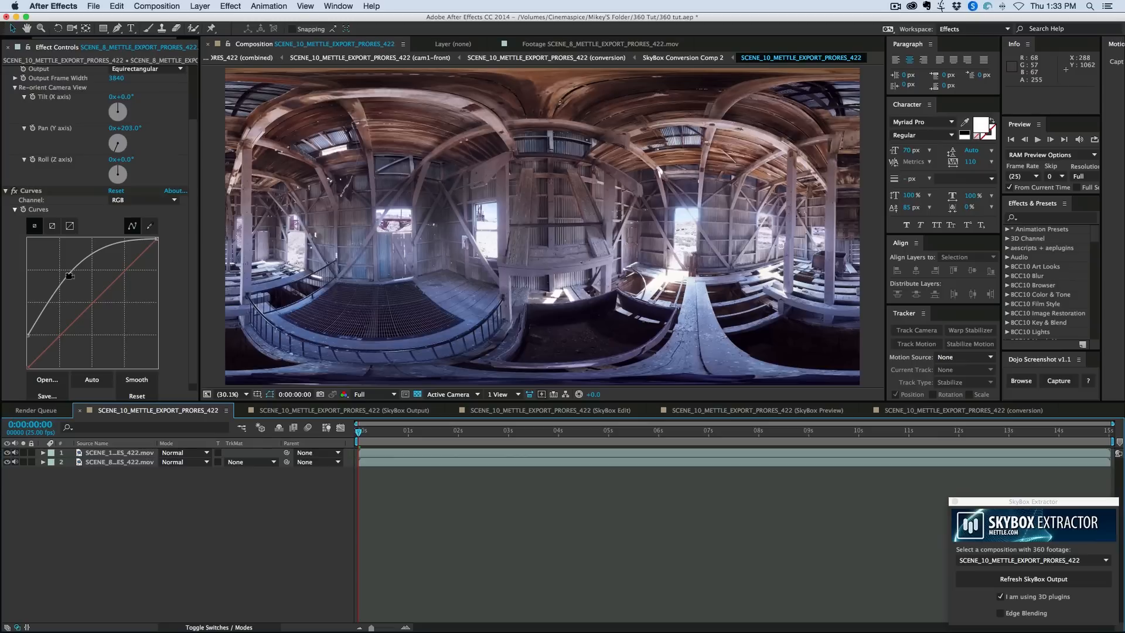
{"action": "left_click_drag", "start_coordinate": [69, 275], "coordinate": [64, 271]}
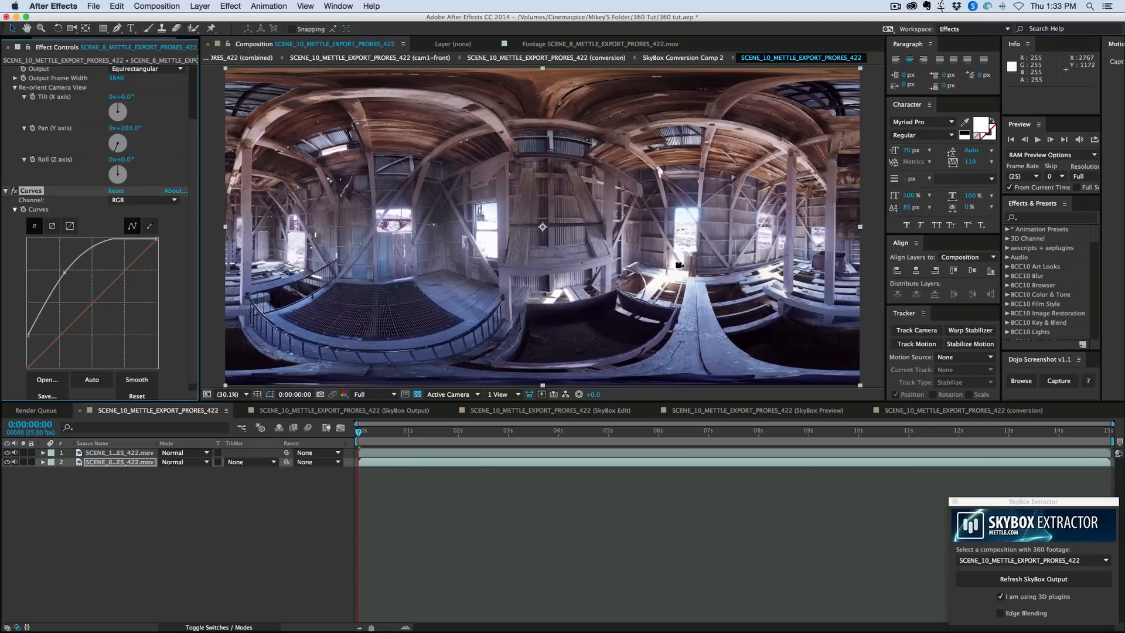
{"action": "left_click", "coordinate": [526, 525]}
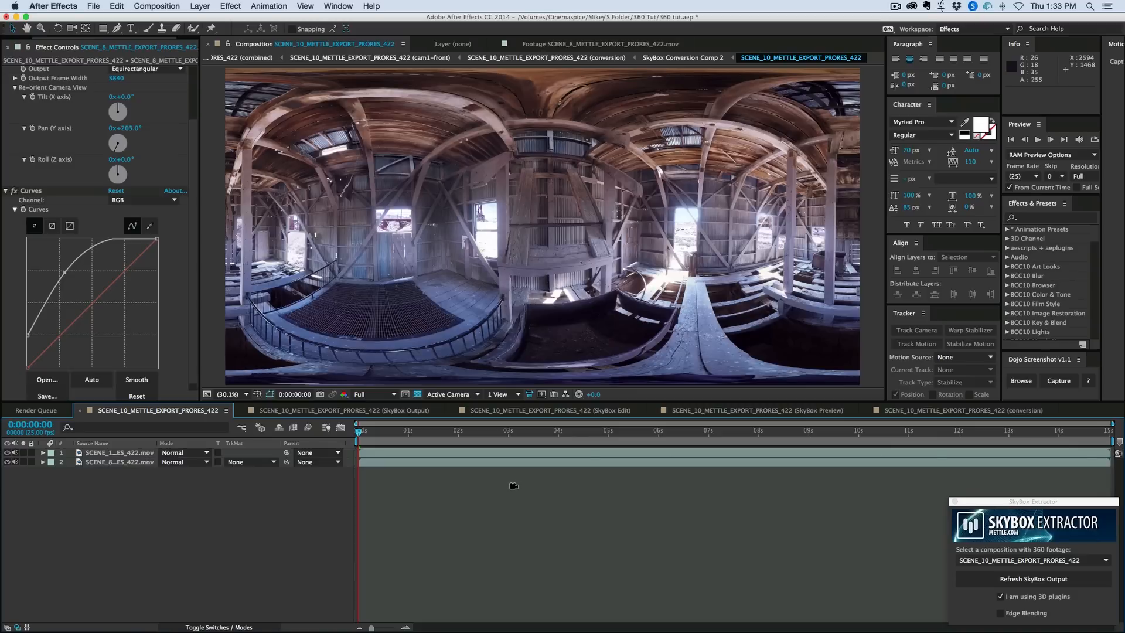
- Create a composition-size black solid of 3840 × 1920 px above the footage layers
{"action": "left_click", "coordinate": [518, 452]}
{"action": "left_click", "coordinate": [525, 485]}
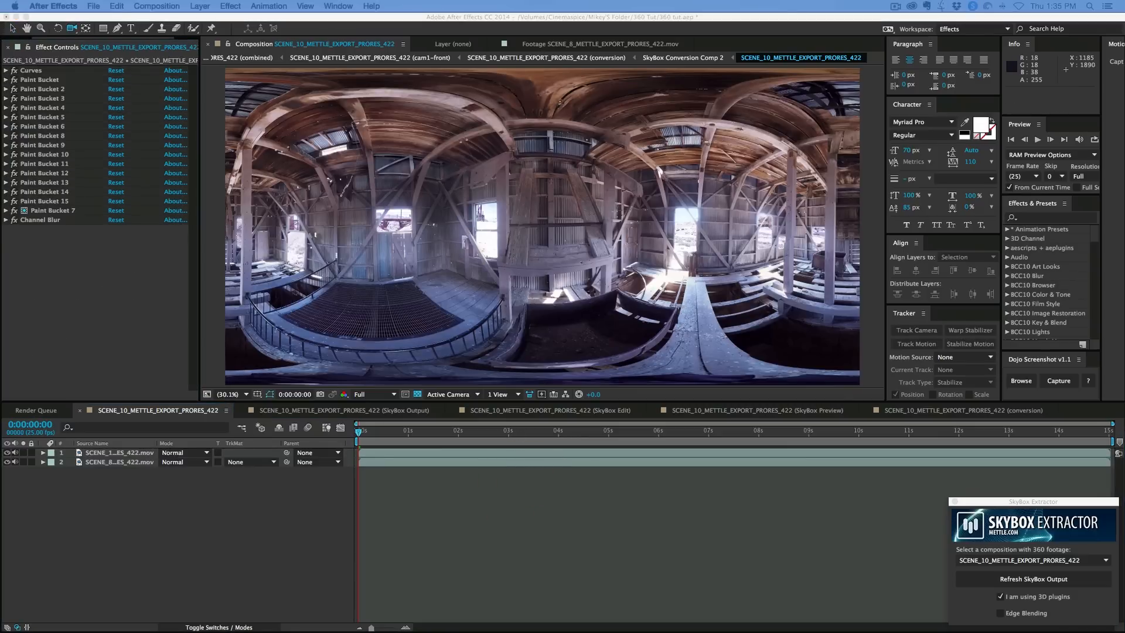
{"action": "key", "text": "super+y"}
{"action": "left_click_drag", "start_coordinate": [275, 307], "coordinate": [309, 254]}
{"action": "left_click", "coordinate": [333, 402]}
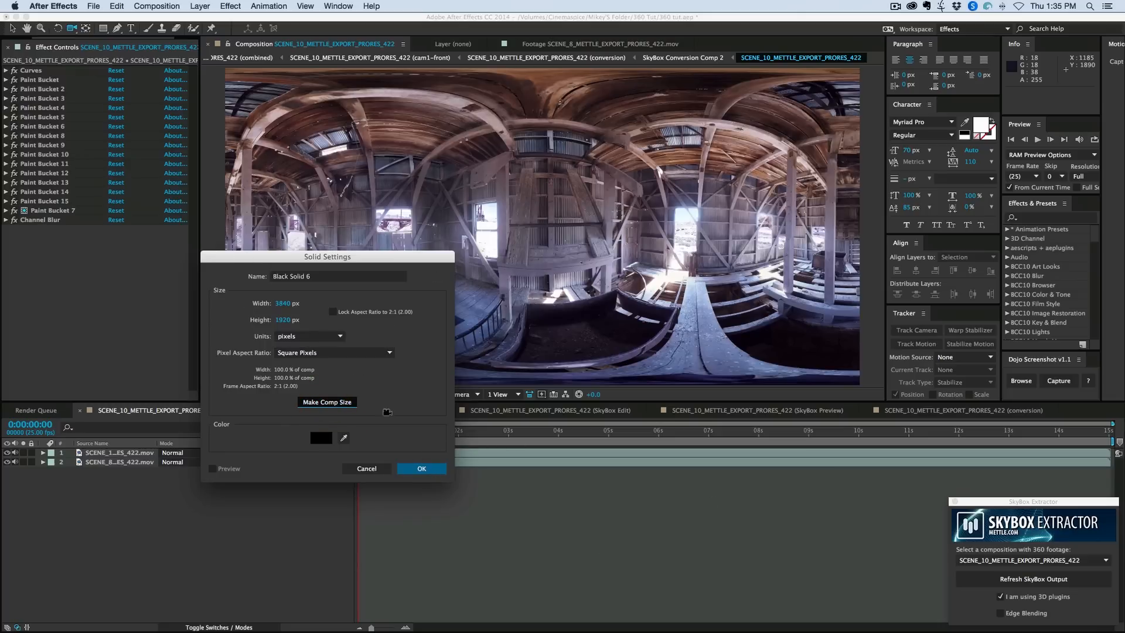
{"action": "left_click", "coordinate": [422, 468]}
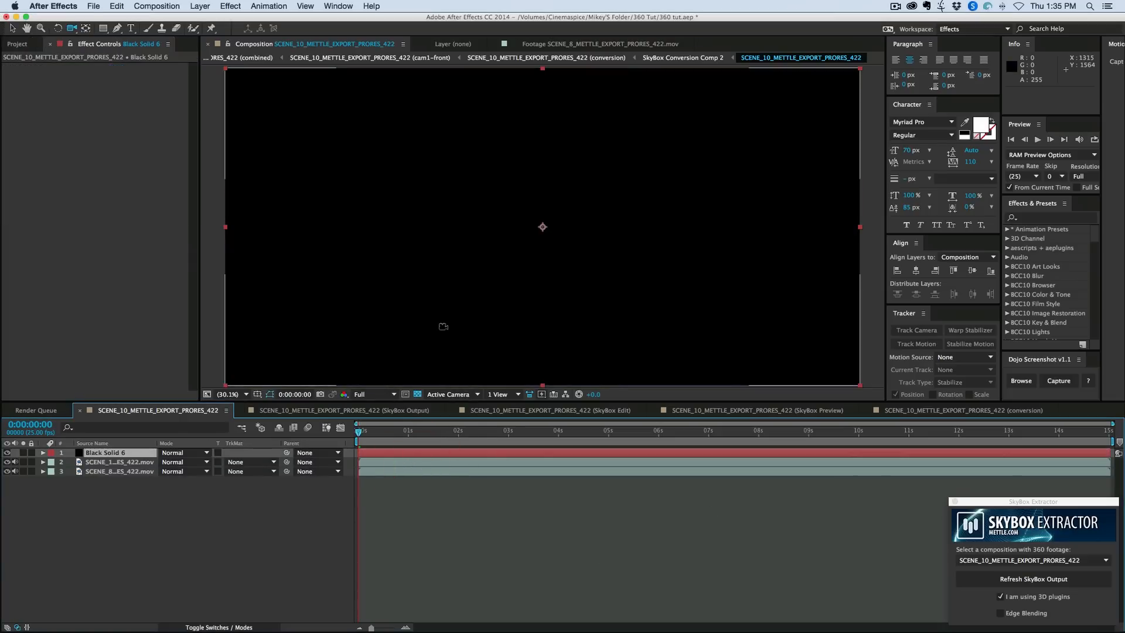
- Apply Lens Flare to the black solid, with Flare Brightness 76% and Flare Center at about 2300, 728
{"action": "key", "text": "super+v"}
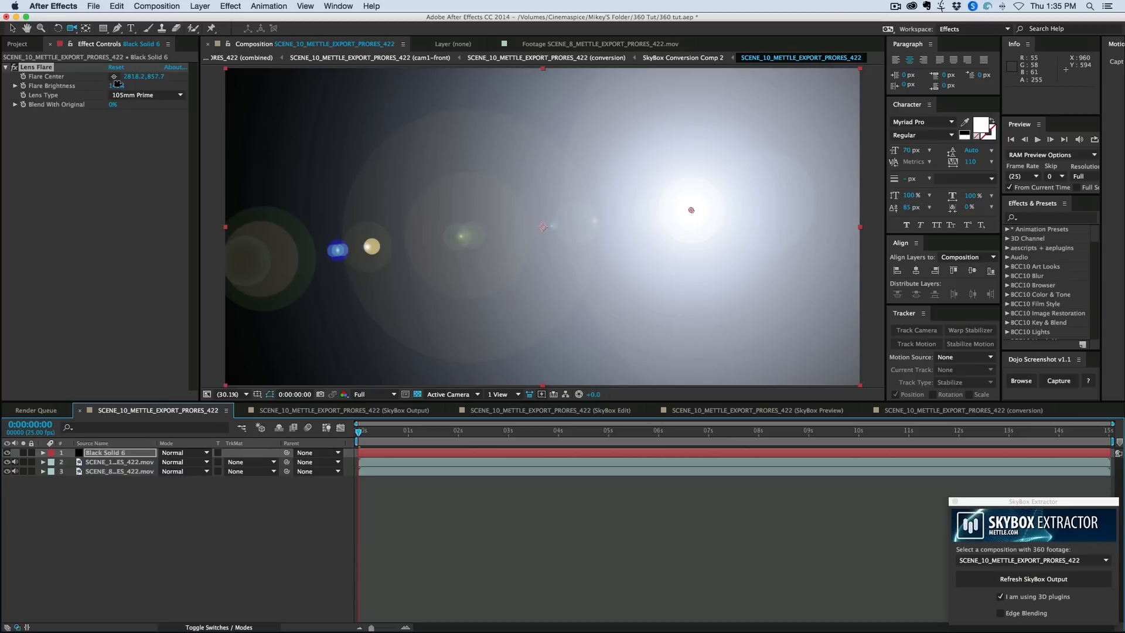
{"action": "left_click_drag", "start_coordinate": [118, 85], "coordinate": [84, 87]}
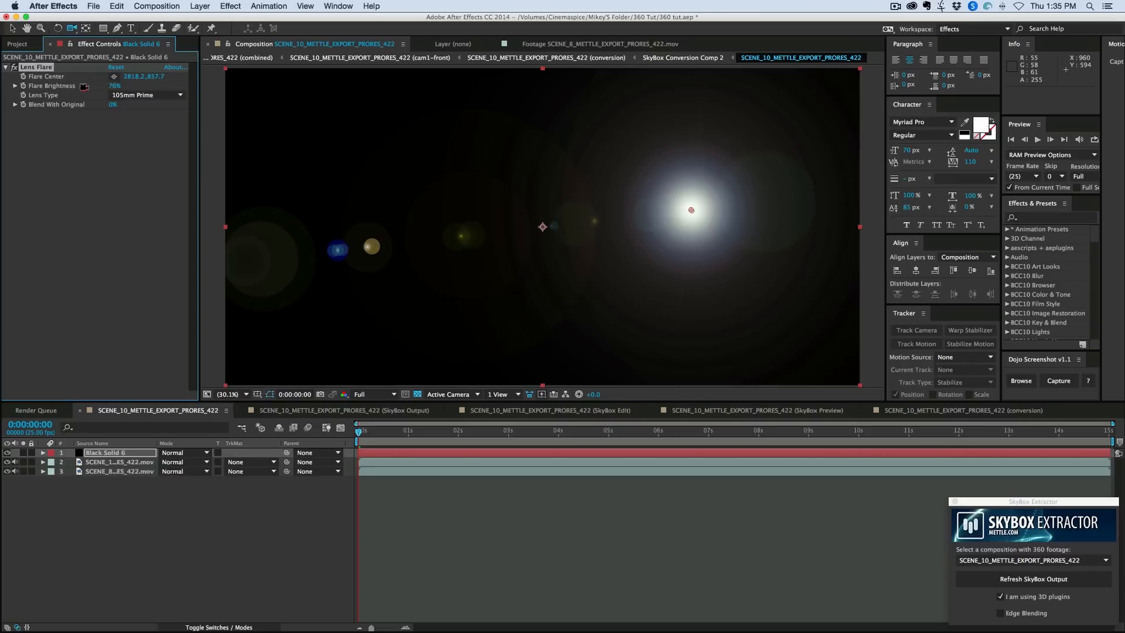
{"action": "left_click_drag", "start_coordinate": [692, 209], "coordinate": [606, 189]}
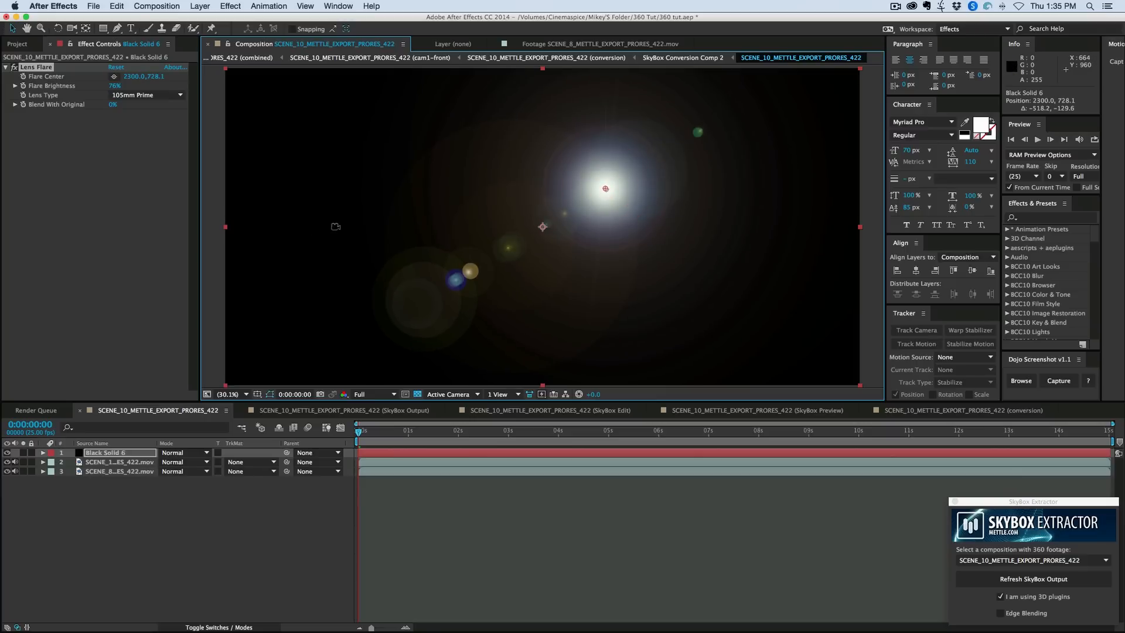
- Apply Mettle SkyBox Converter to the flare solid with 2D Source input and Equirectangular output, then try a reorientation and undo it
{"action": "left_click", "coordinate": [231, 6]}
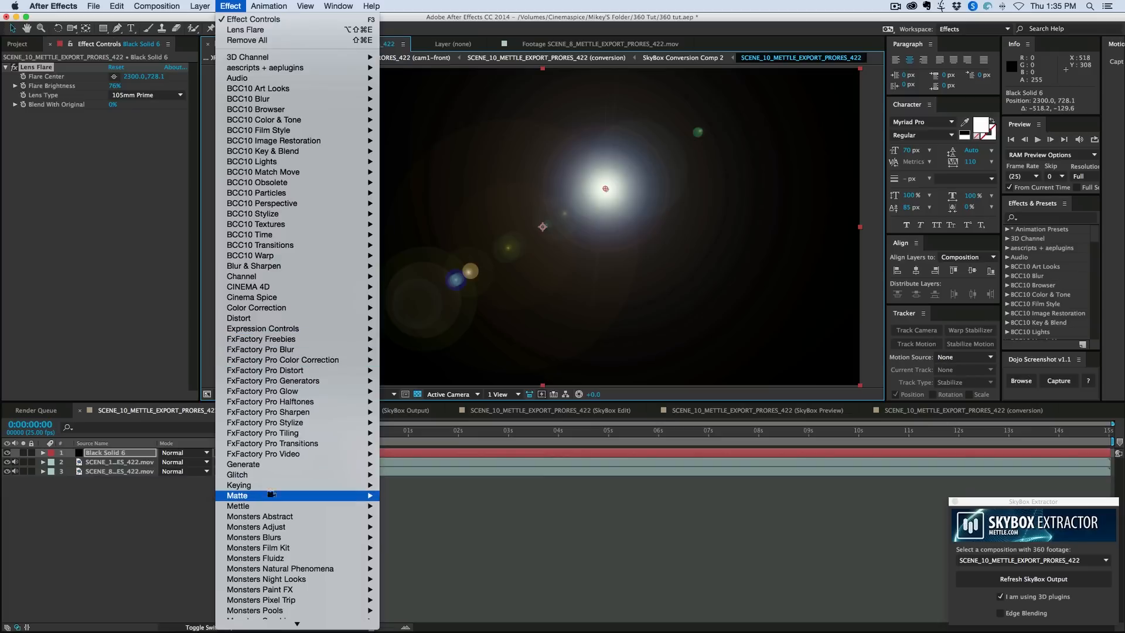
{"action": "mouse_move", "coordinate": [262, 503]}
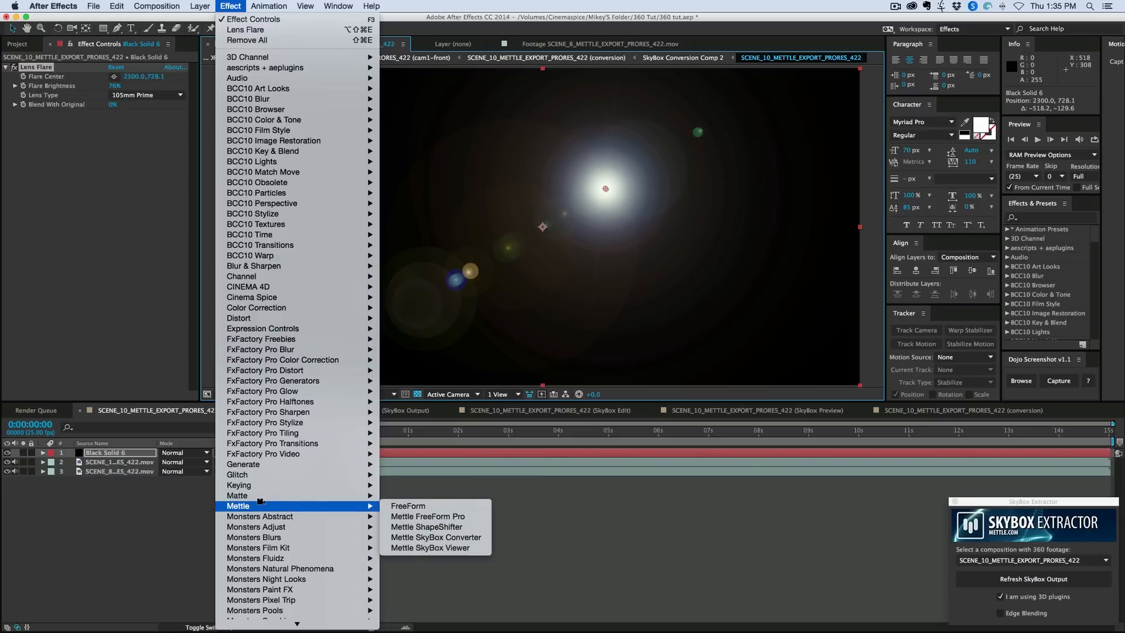
{"action": "left_click", "coordinate": [464, 537]}
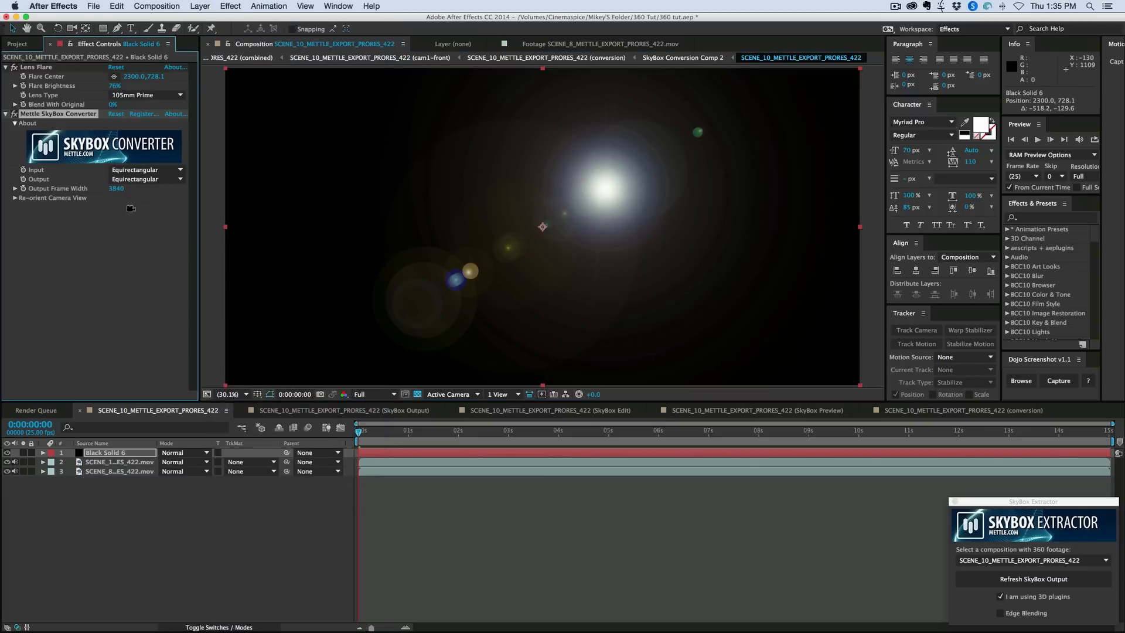
{"action": "left_click", "coordinate": [141, 170]}
{"action": "left_click", "coordinate": [140, 180]}
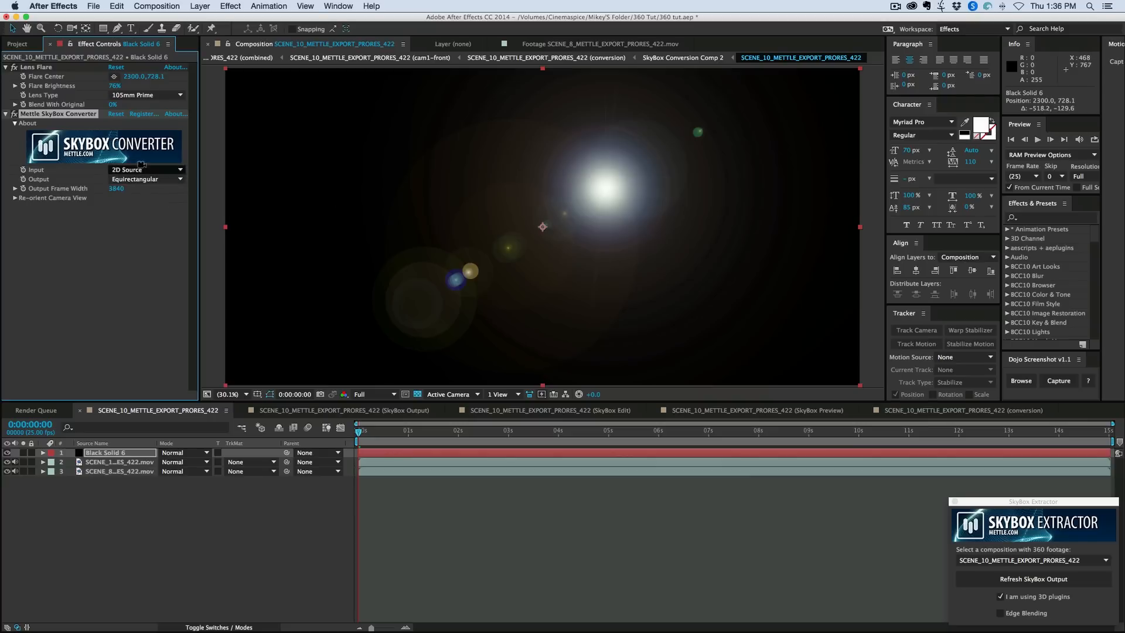
{"action": "left_click", "coordinate": [15, 198]}
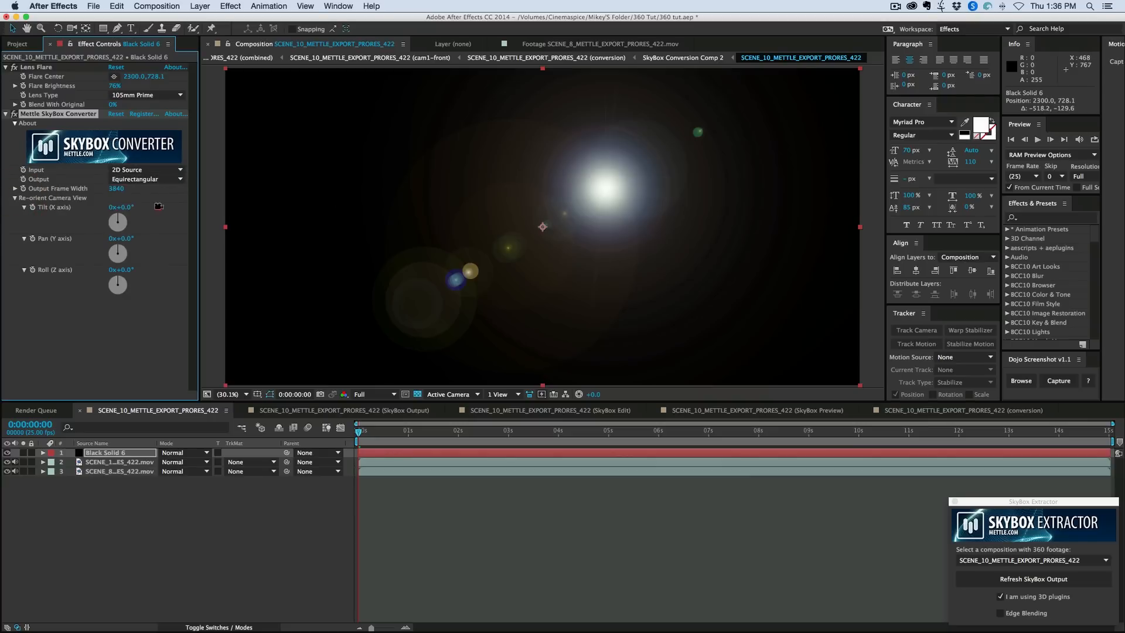
{"action": "left_click_drag", "start_coordinate": [158, 207], "coordinate": [111, 209]}
{"action": "key", "text": "super+z"}
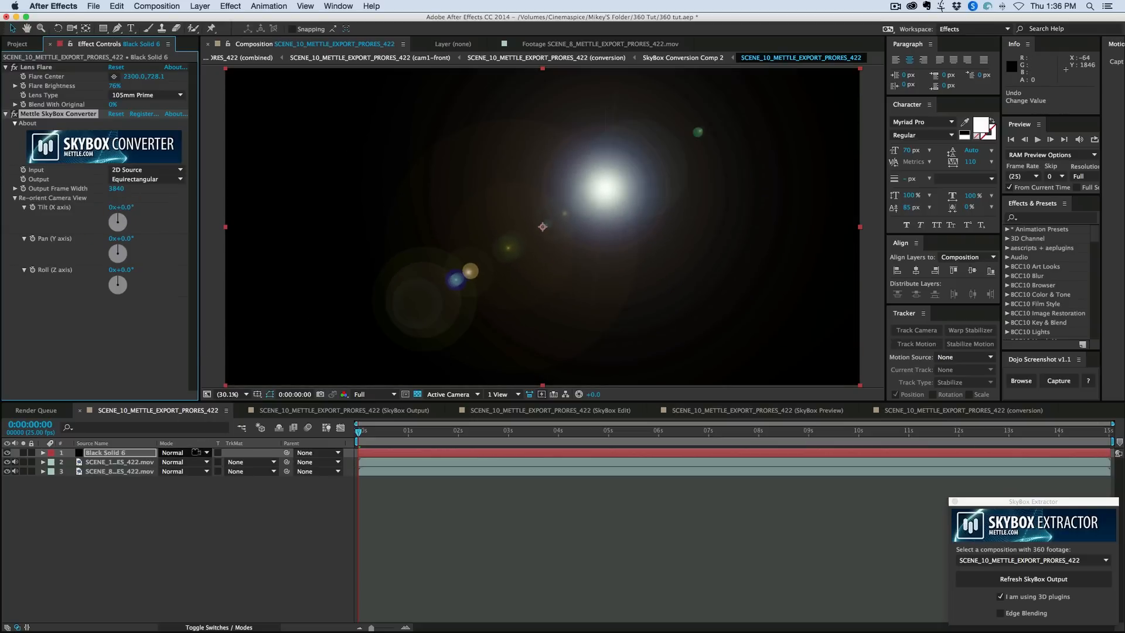
- Set the flare solid's blending mode to Add and reorient it to about Tilt 32°, Pan 49° and Roll -12°
{"action": "left_click", "coordinate": [197, 453]}
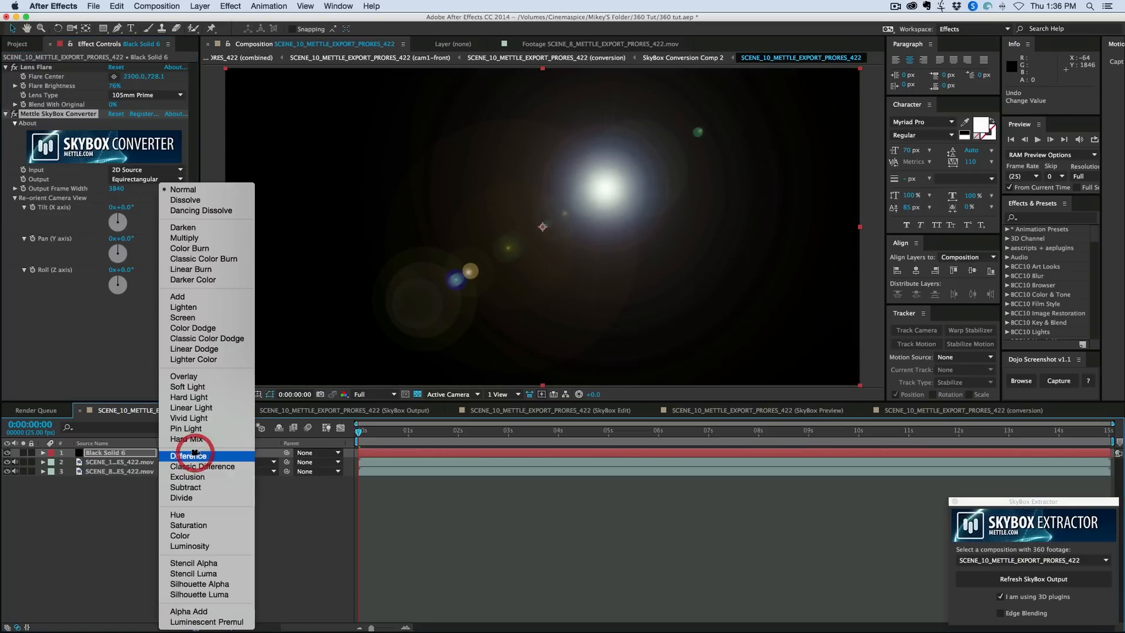
{"action": "left_click", "coordinate": [200, 300]}
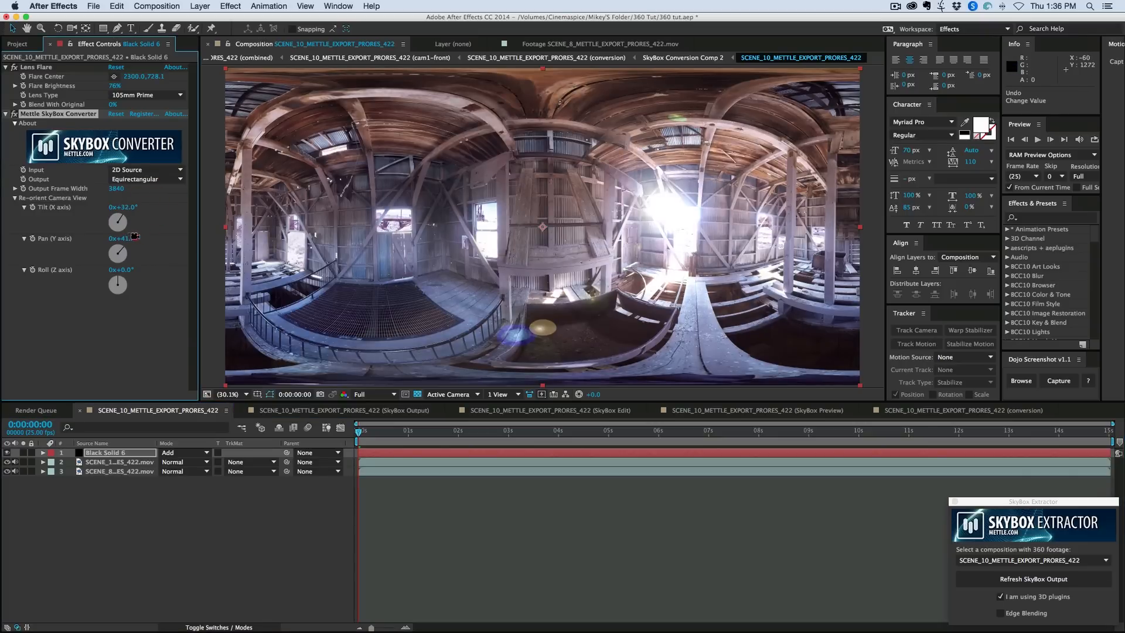
{"action": "mouse_move", "coordinate": [135, 236]}
{"action": "left_mouse_down"}
{"action": "mouse_move", "coordinate": [125, 269]}
{"action": "mouse_move", "coordinate": [115, 268]}
{"action": "mouse_move", "coordinate": [145, 238]}
{"action": "left_mouse_up"}
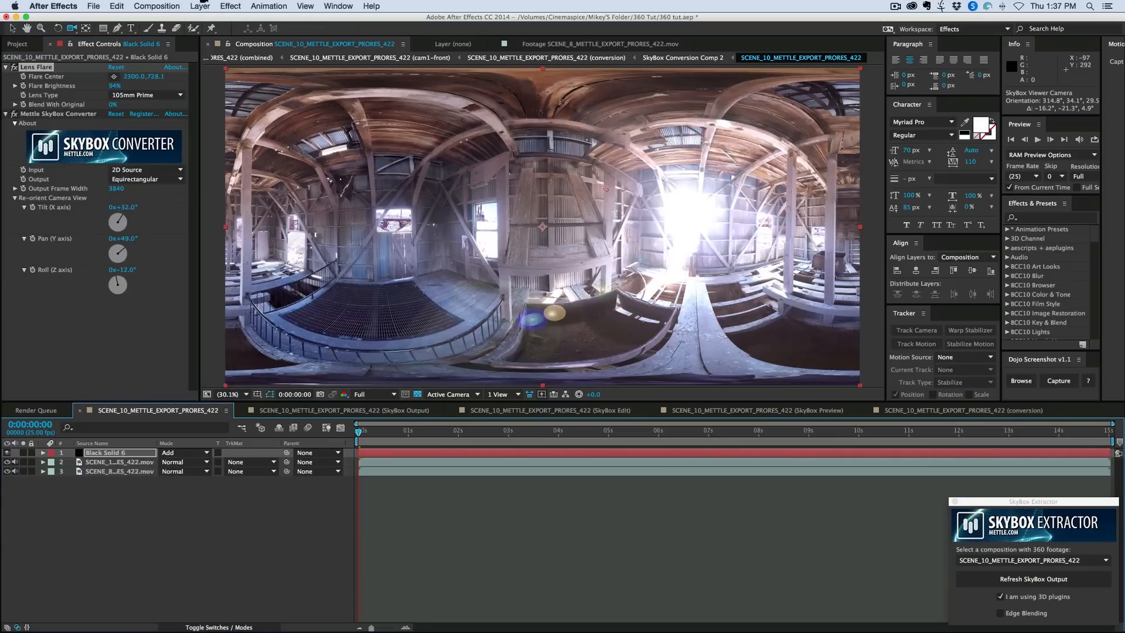
- Create a new adjustment layer above the flare solid
{"action": "left_click", "coordinate": [200, 6]}
{"action": "mouse_move", "coordinate": [205, 19]}
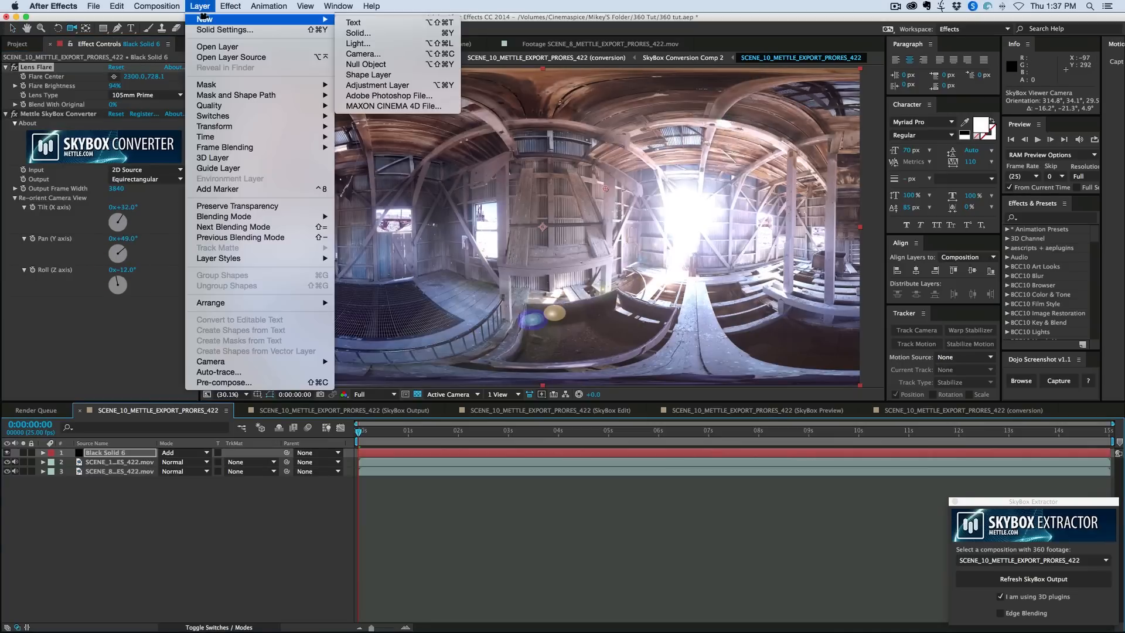
{"action": "left_click", "coordinate": [396, 85]}
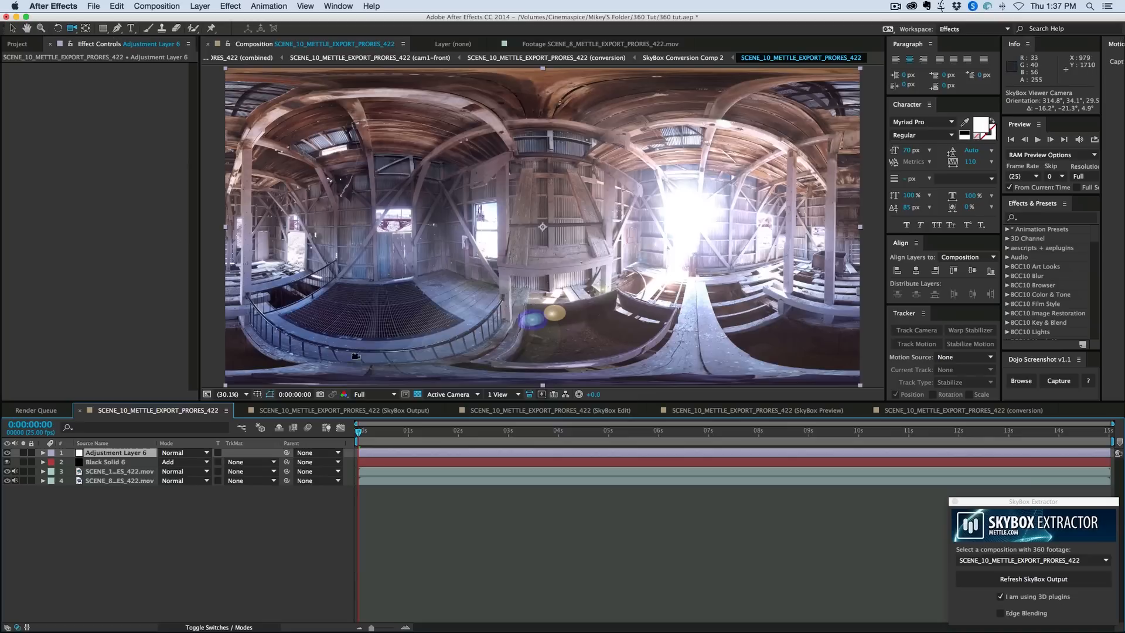
- Apply the Stylize Glow effect to the adjustment layer and move the layer below the flare solid
{"action": "left_click", "coordinate": [231, 5]}
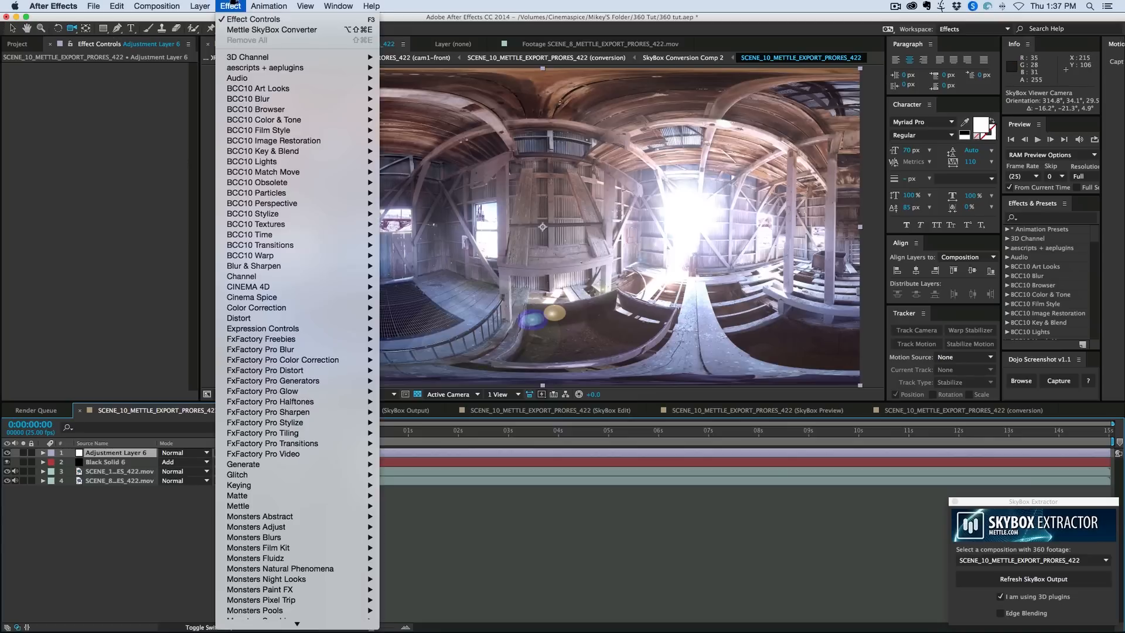
{"action": "mouse_move", "coordinate": [270, 485]}
{"action": "scroll", "coordinate": [270, 486], "scroll_direction": "down", "scroll_amount": 5}
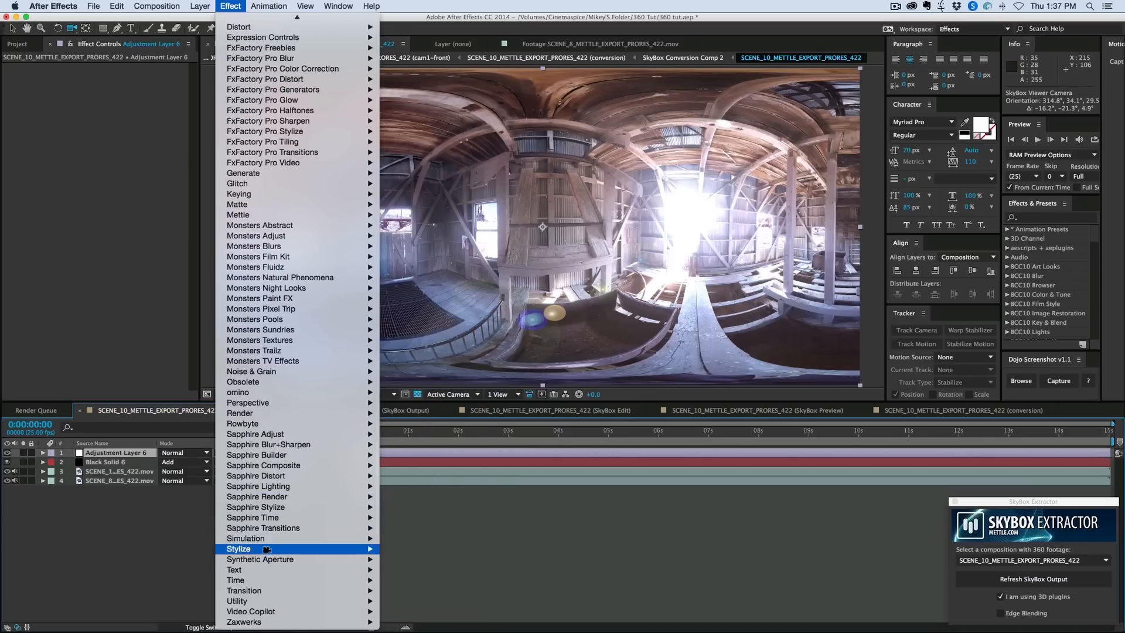
{"action": "mouse_move", "coordinate": [267, 549]}
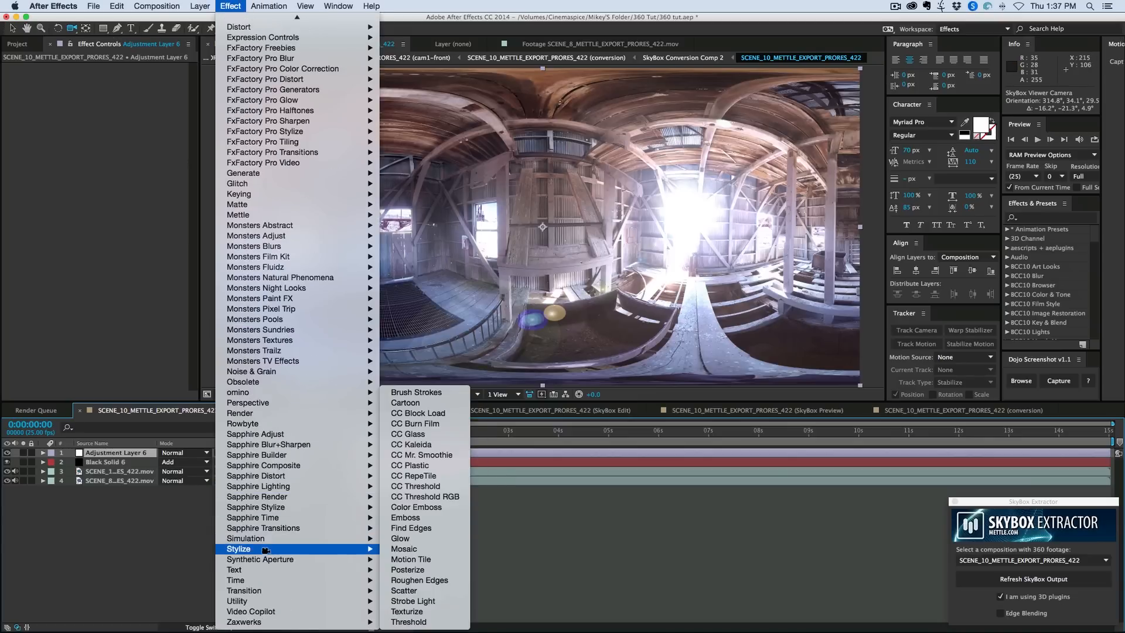
{"action": "left_click", "coordinate": [428, 539]}
{"action": "left_click_drag", "start_coordinate": [117, 454], "coordinate": [120, 467]}
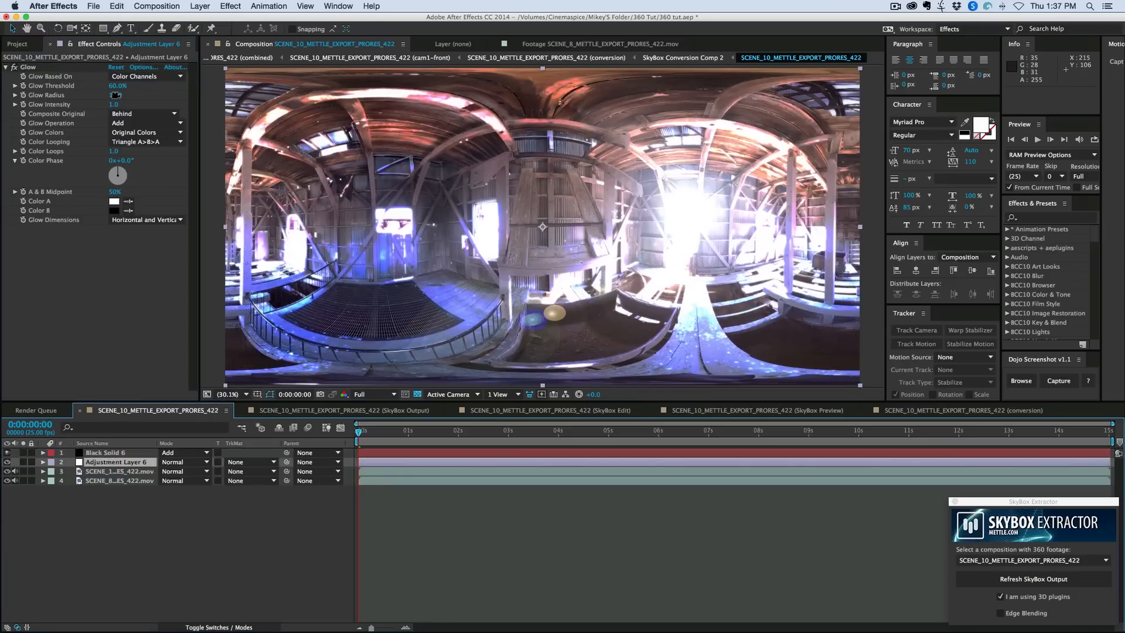
- Set the Glow to radius 92, intensity 0.3 and threshold 72.9%, and toggle the effect to compare the image with and without it
{"action": "left_click_drag", "start_coordinate": [115, 94], "coordinate": [88, 105]}
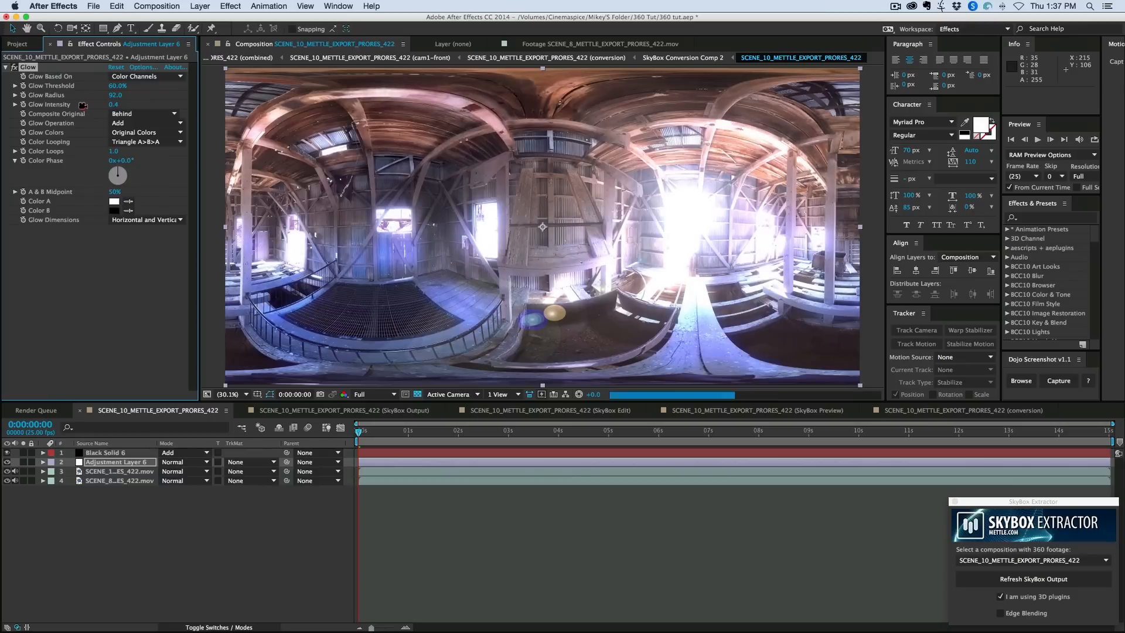
{"action": "left_click", "coordinate": [15, 67]}
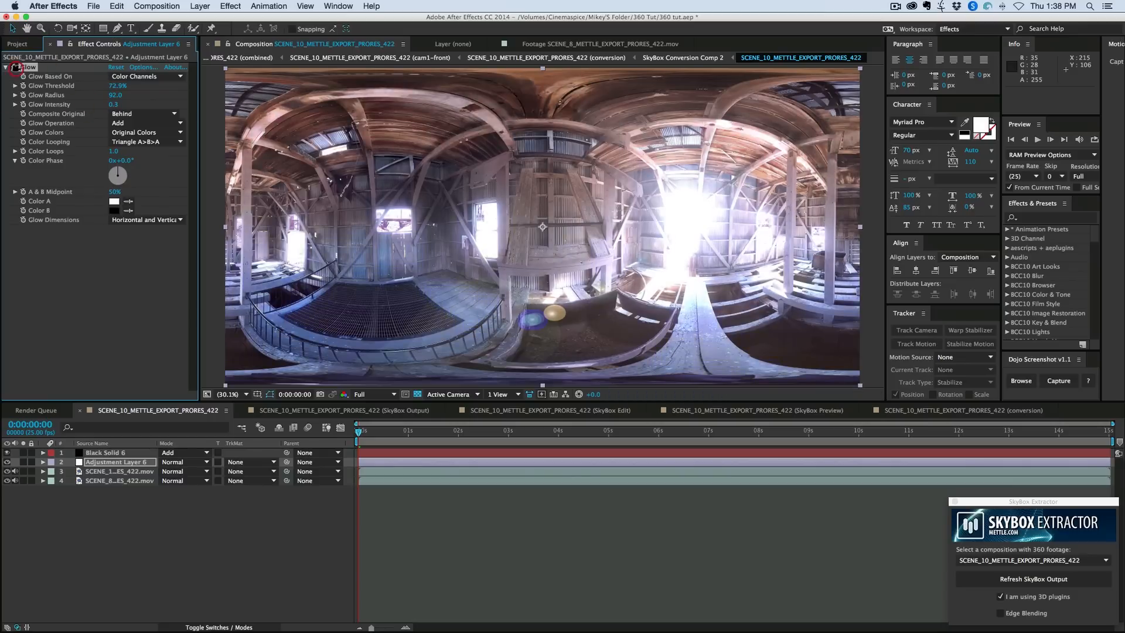
{"action": "left_click", "coordinate": [15, 68]}
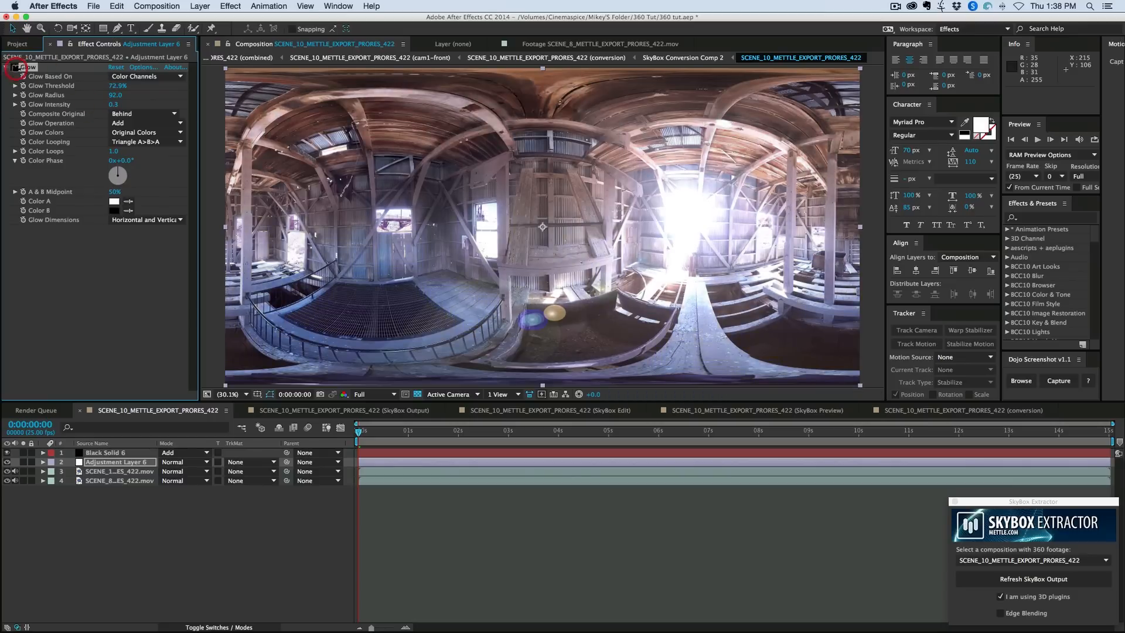
{"action": "left_click", "coordinate": [16, 67]}
{"action": "left_click", "coordinate": [15, 67]}
{"action": "left_click", "coordinate": [15, 68]}
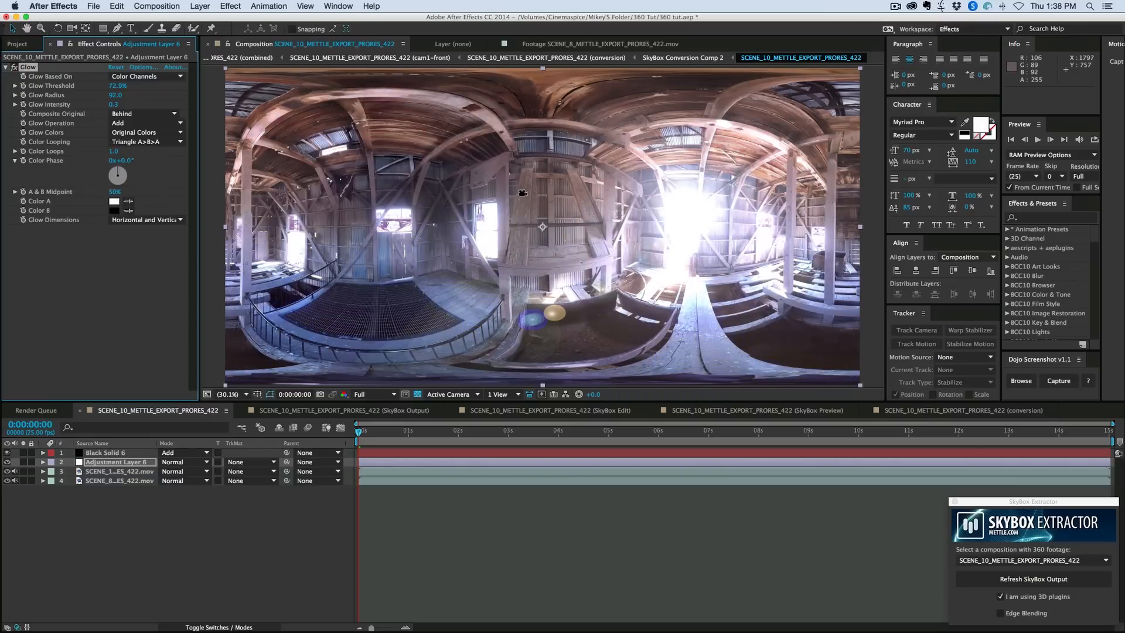
- Add a Curves color correction to the adjustment layer and pull down the shadows on the RGB curve for more contrast
{"action": "left_click", "coordinate": [230, 6]}
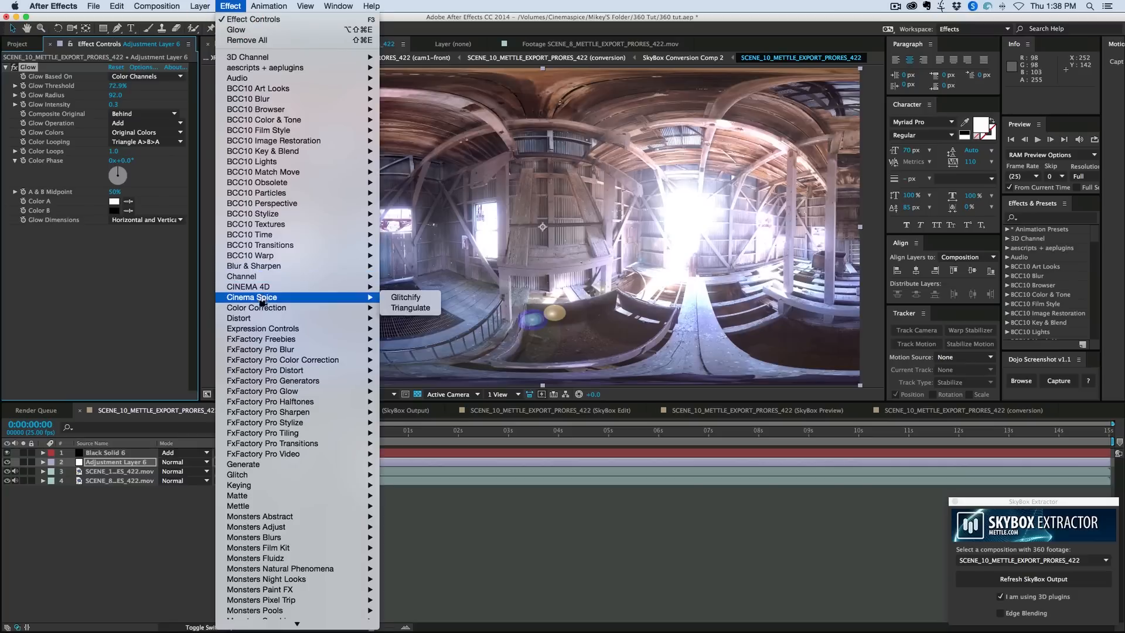
{"action": "mouse_move", "coordinate": [262, 307]}
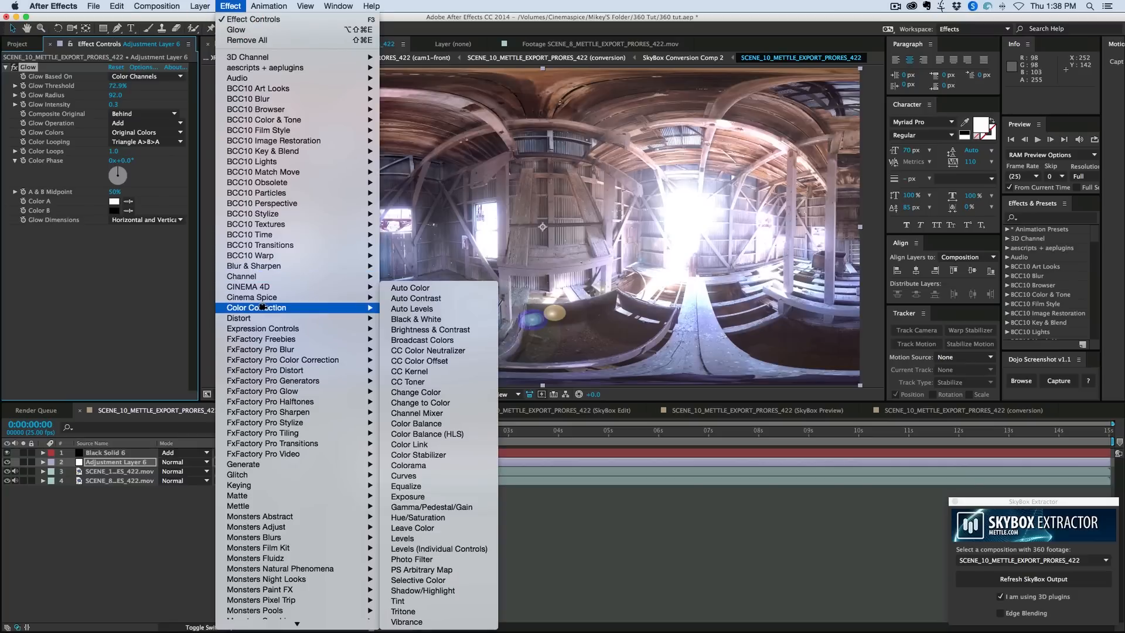
{"action": "left_click", "coordinate": [425, 475]}
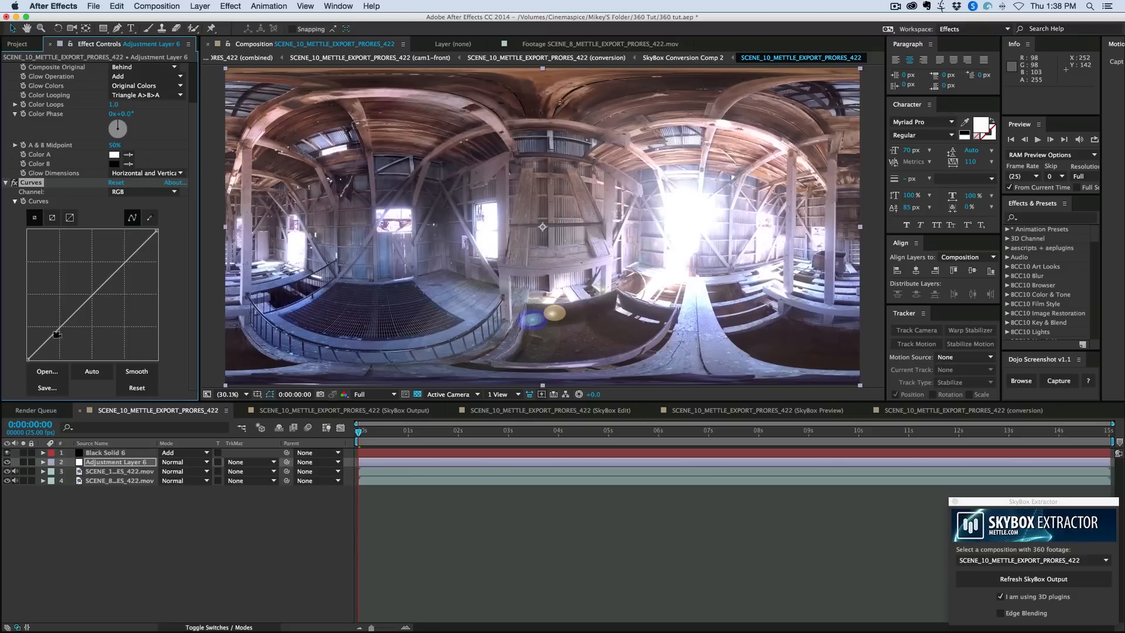
{"action": "left_click_drag", "start_coordinate": [47, 341], "coordinate": [58, 341]}
- Tint the grade with the individual channel curves by slightly lowering the Red midtones and adjusting the Green curve
{"action": "left_click", "coordinate": [143, 191]}
{"action": "left_click", "coordinate": [126, 205]}
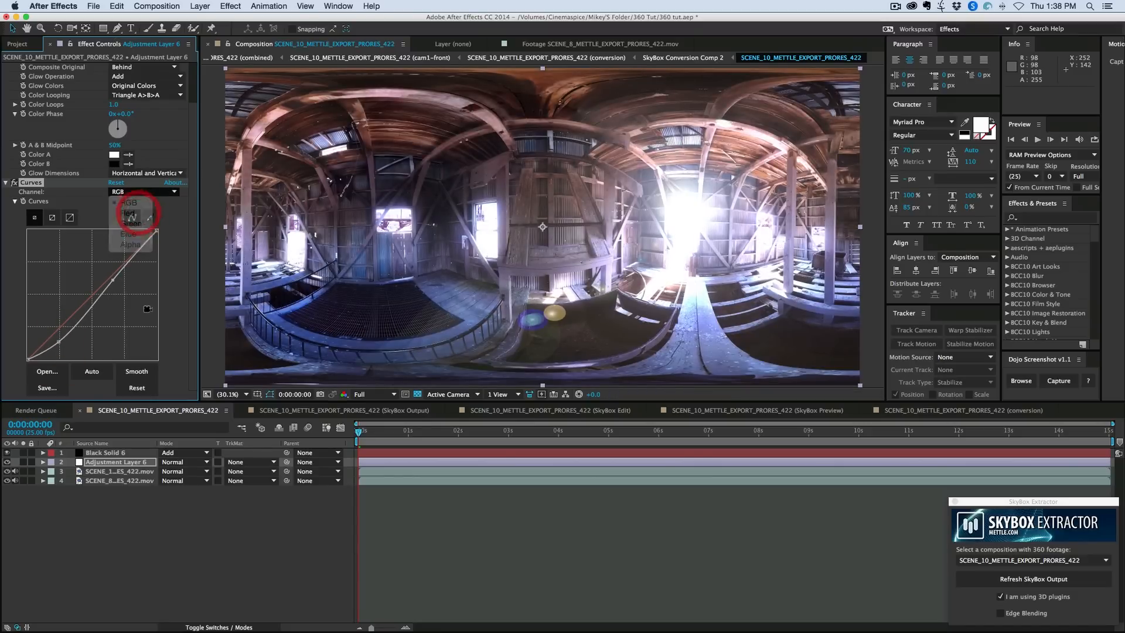
{"action": "left_click_drag", "start_coordinate": [94, 296], "coordinate": [95, 299]}
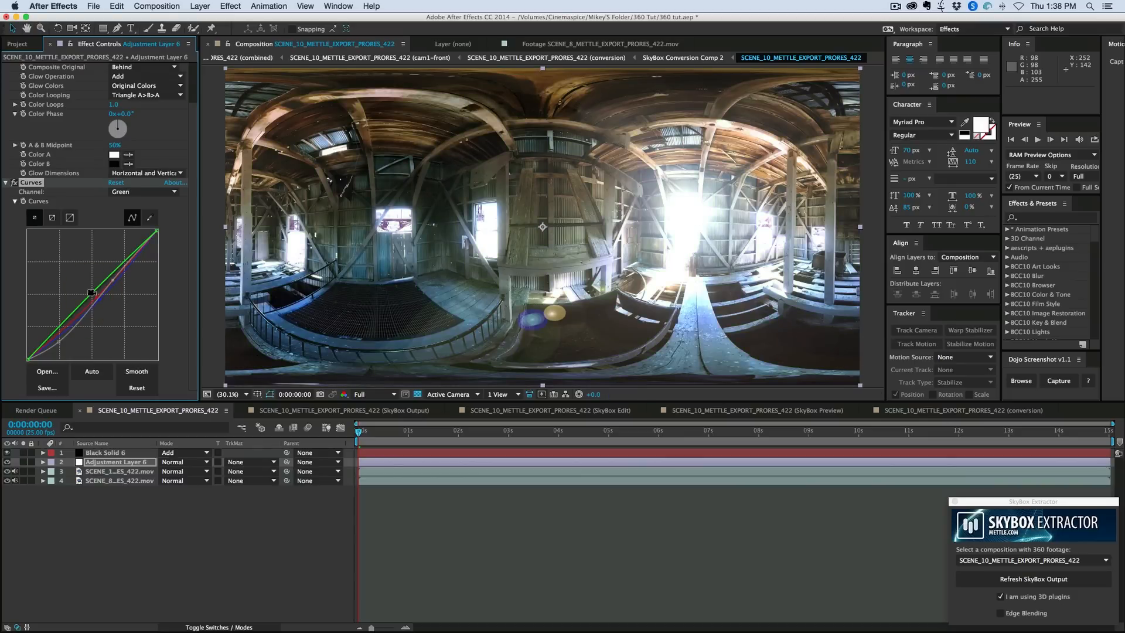
- Look around the graded barn in the SkyBox Preview composition, then open the SkyBox Output composition to view the full equirectangular result
{"action": "left_click", "coordinate": [730, 409]}
{"action": "left_click_drag", "start_coordinate": [497, 183], "coordinate": [572, 183]}
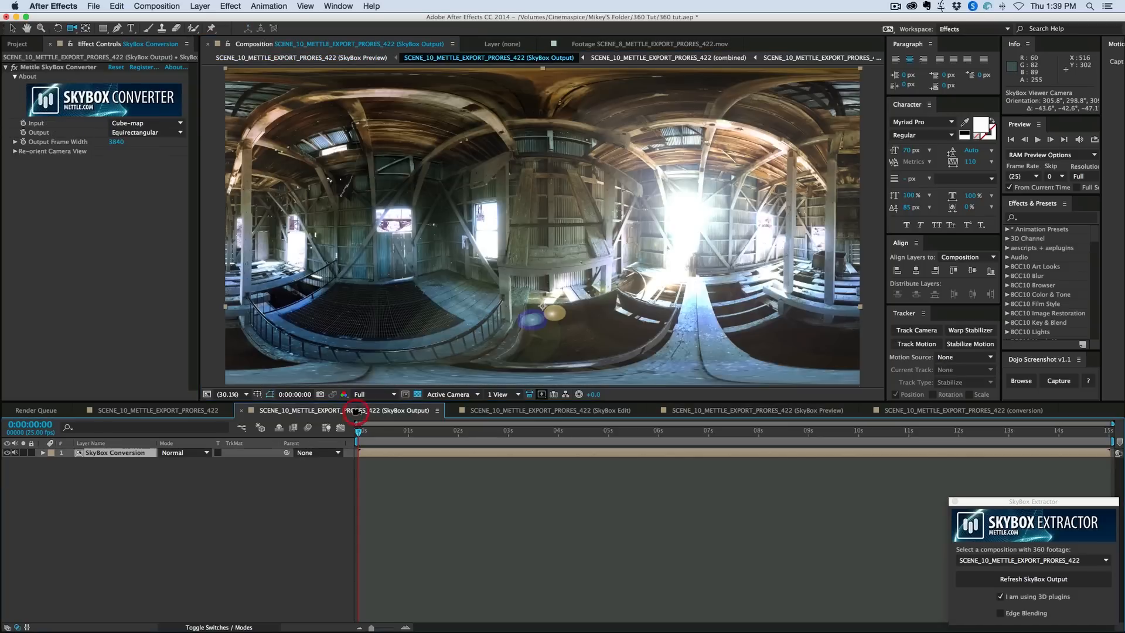
{"action": "left_click", "coordinate": [405, 409]}
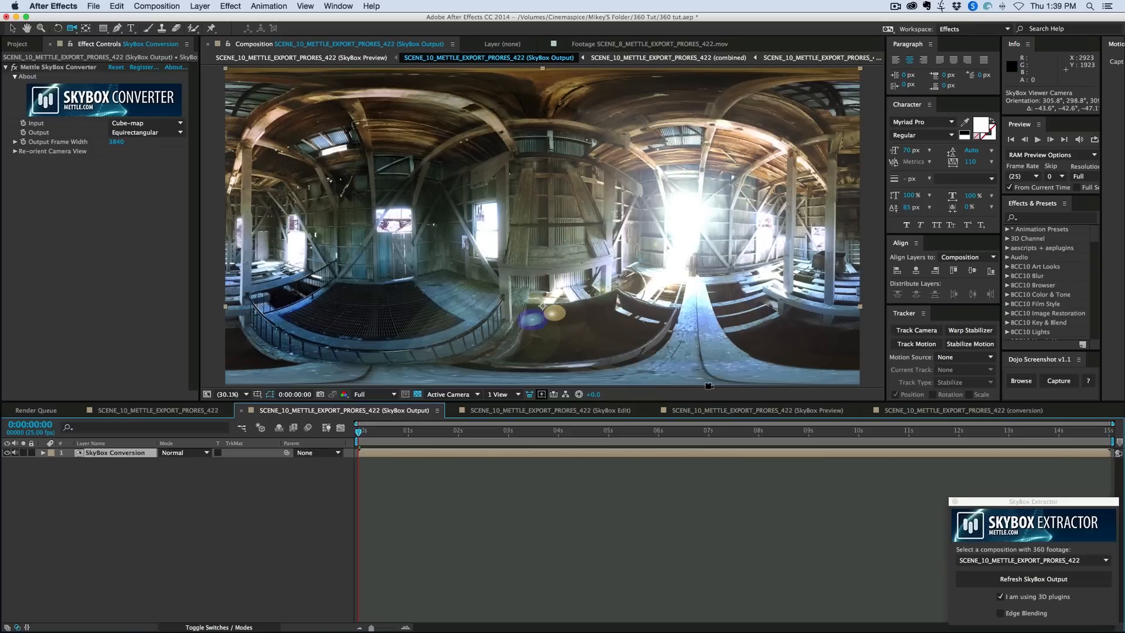
- Open the SkyBox Edit composition and add a new black solid named element
{"action": "left_click", "coordinate": [536, 411]}
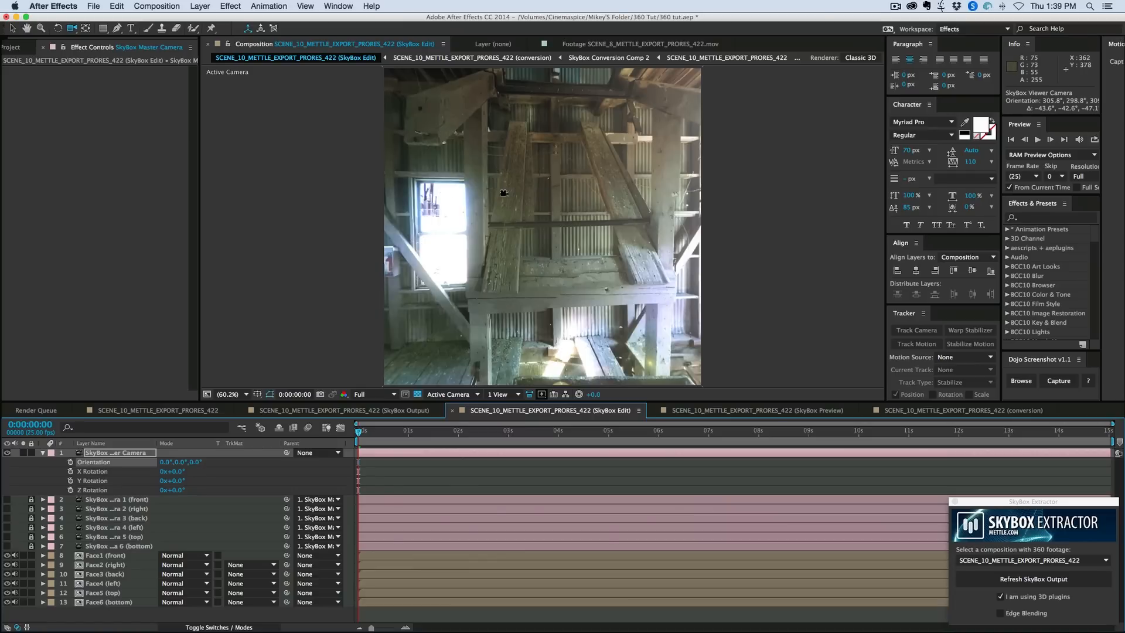
{"action": "key", "text": "super+y"}
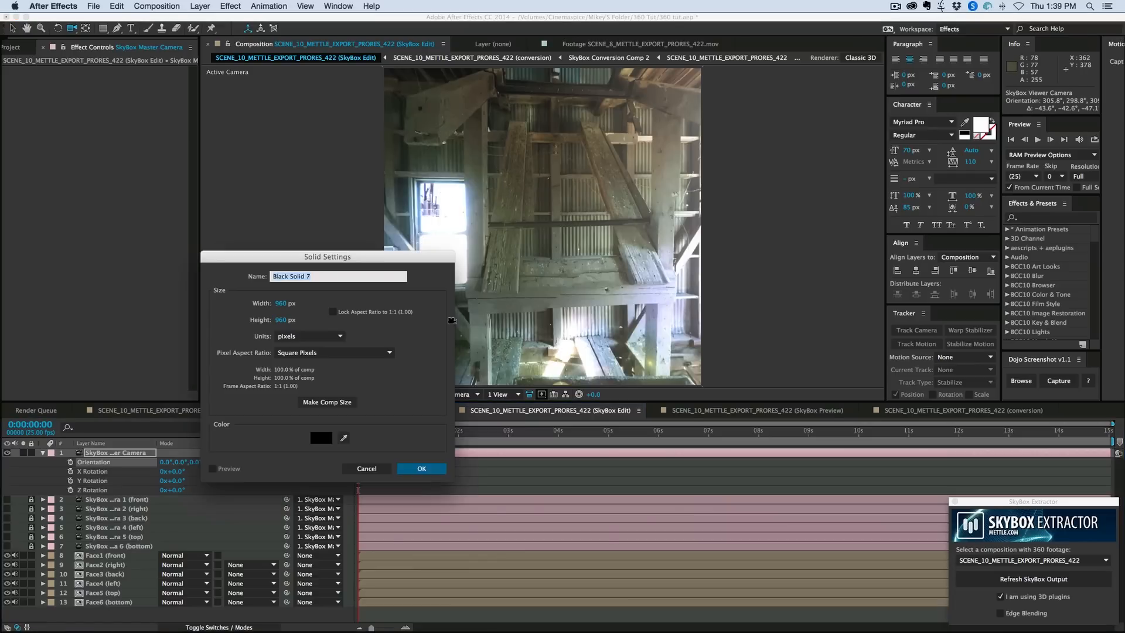
{"action": "type", "text": "element"}
{"action": "key", "text": "Return"}
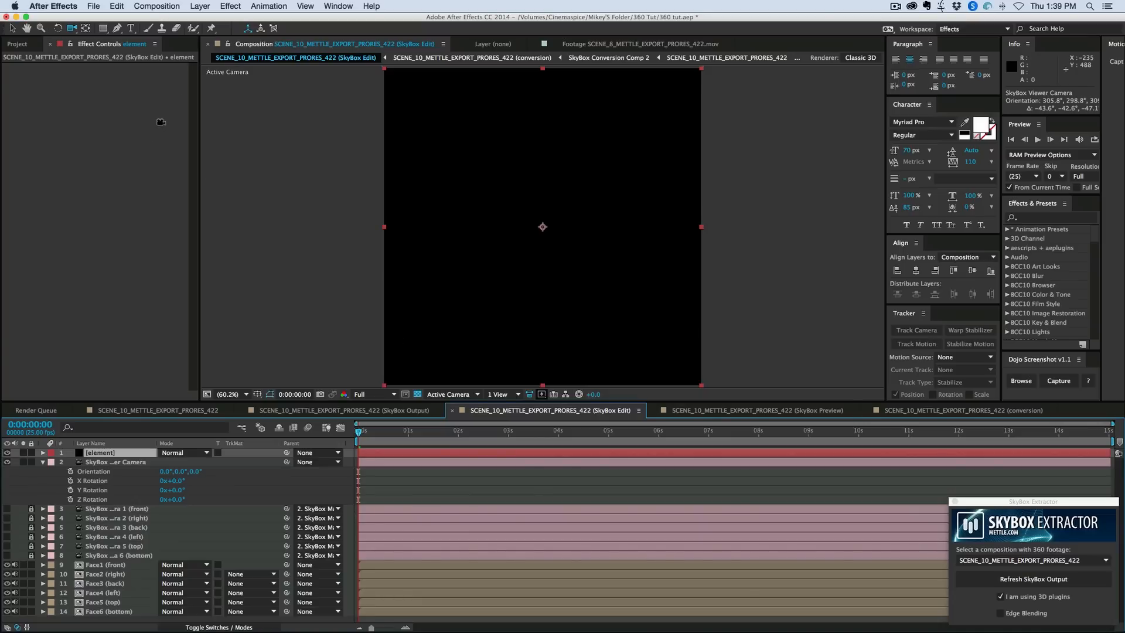
- Apply the Video Copilot Element effect to the solid and create a sphere model in its Scene Setup
{"action": "left_click", "coordinate": [230, 7]}
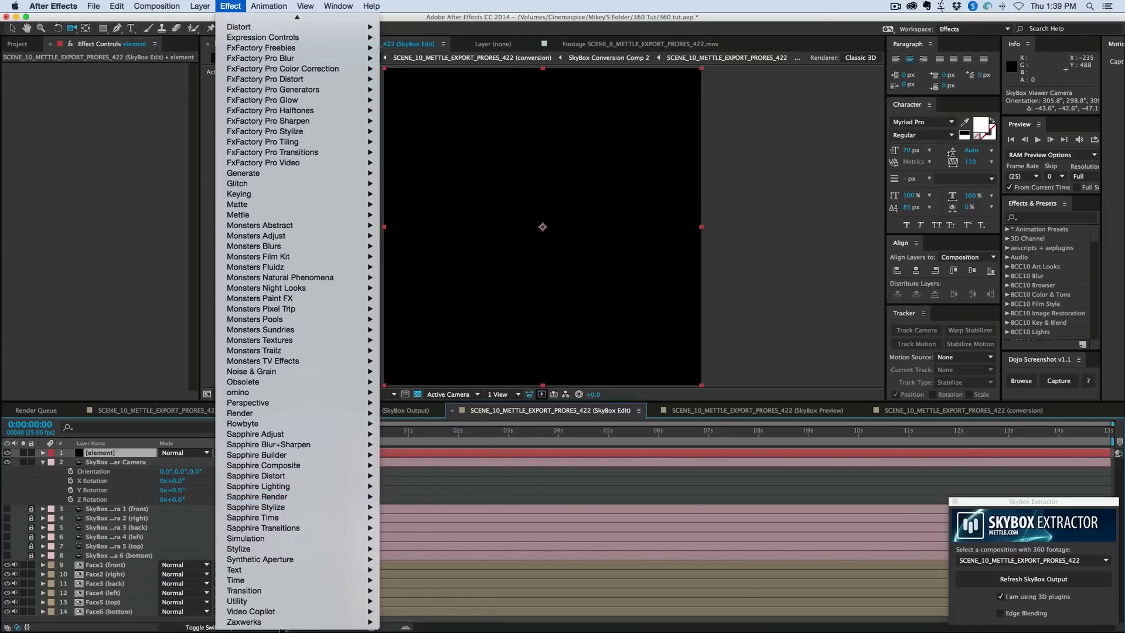
{"action": "mouse_move", "coordinate": [260, 620]}
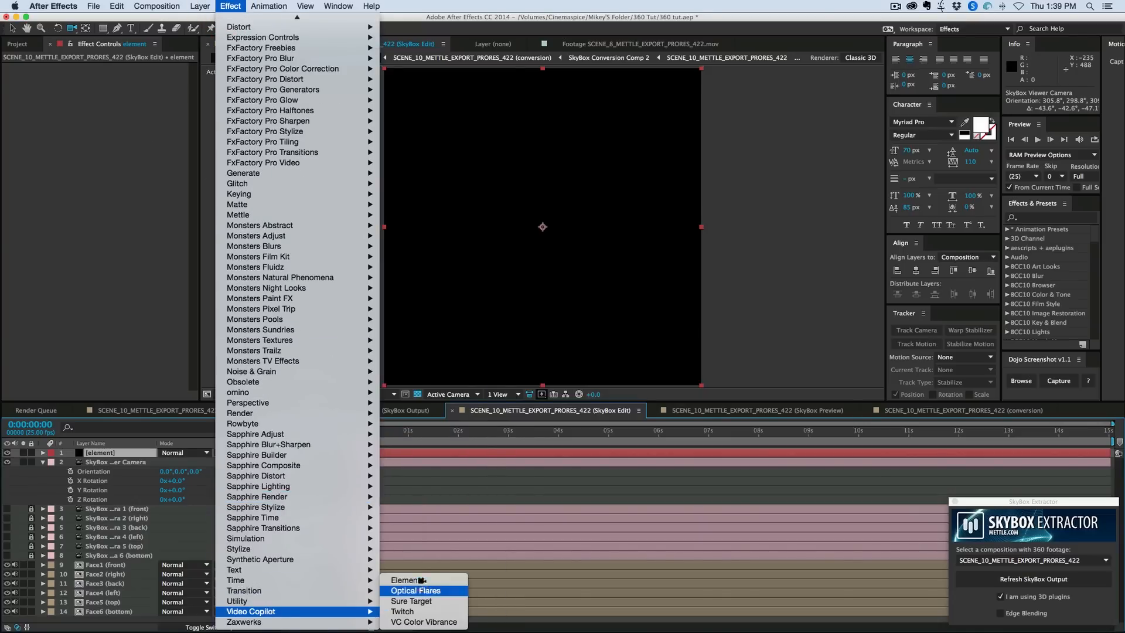
{"action": "left_click", "coordinate": [422, 580]}
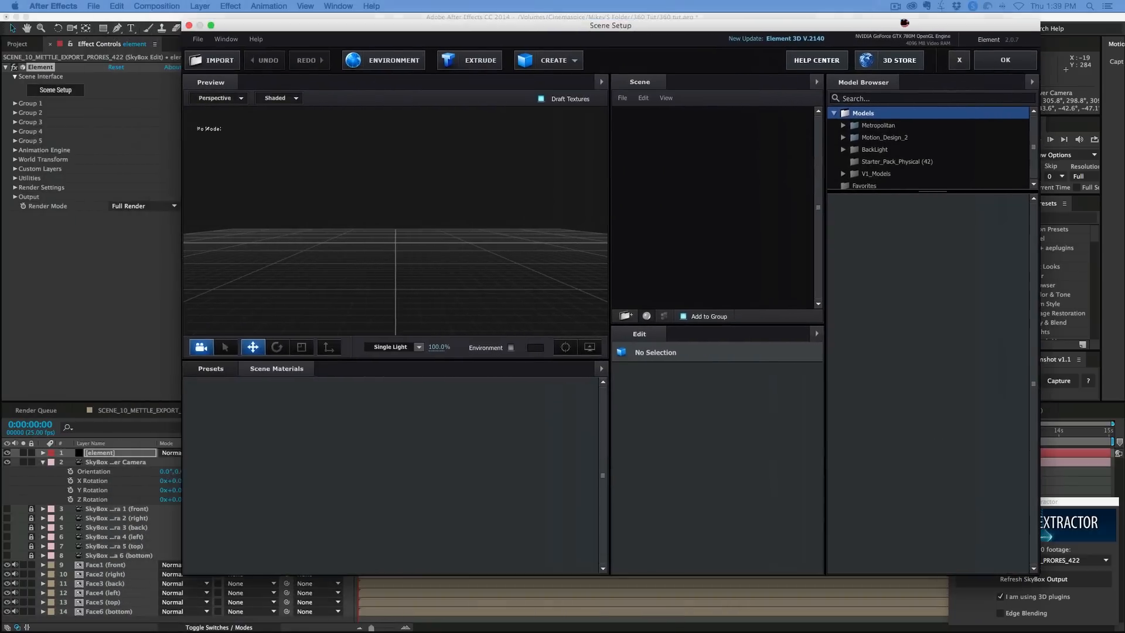
{"action": "left_click", "coordinate": [438, 76]}
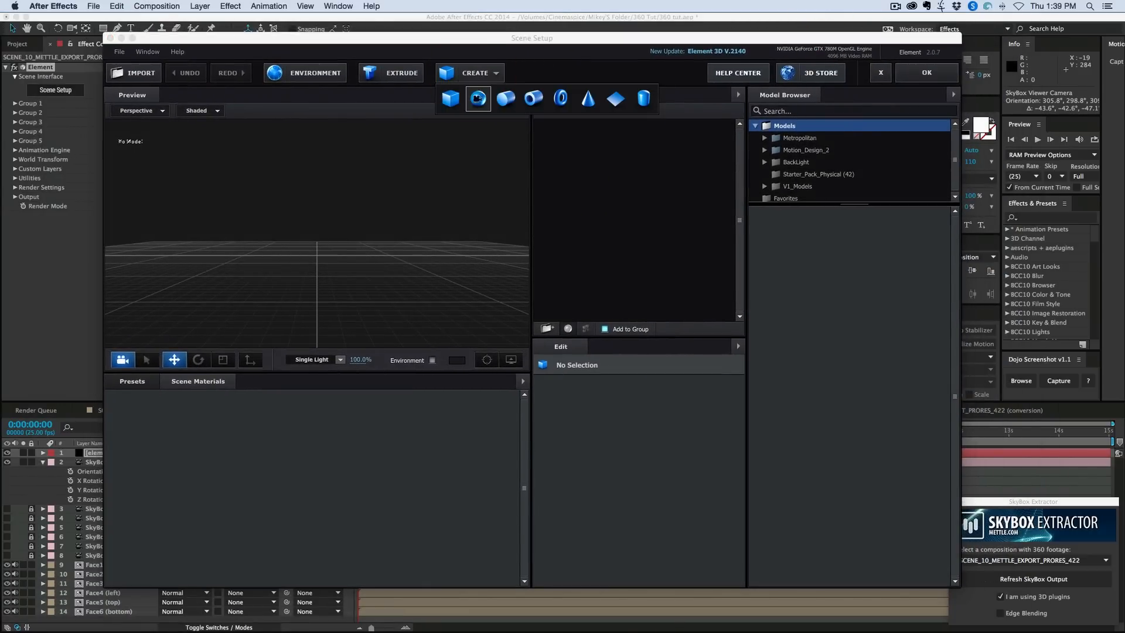
{"action": "left_click", "coordinate": [480, 100]}
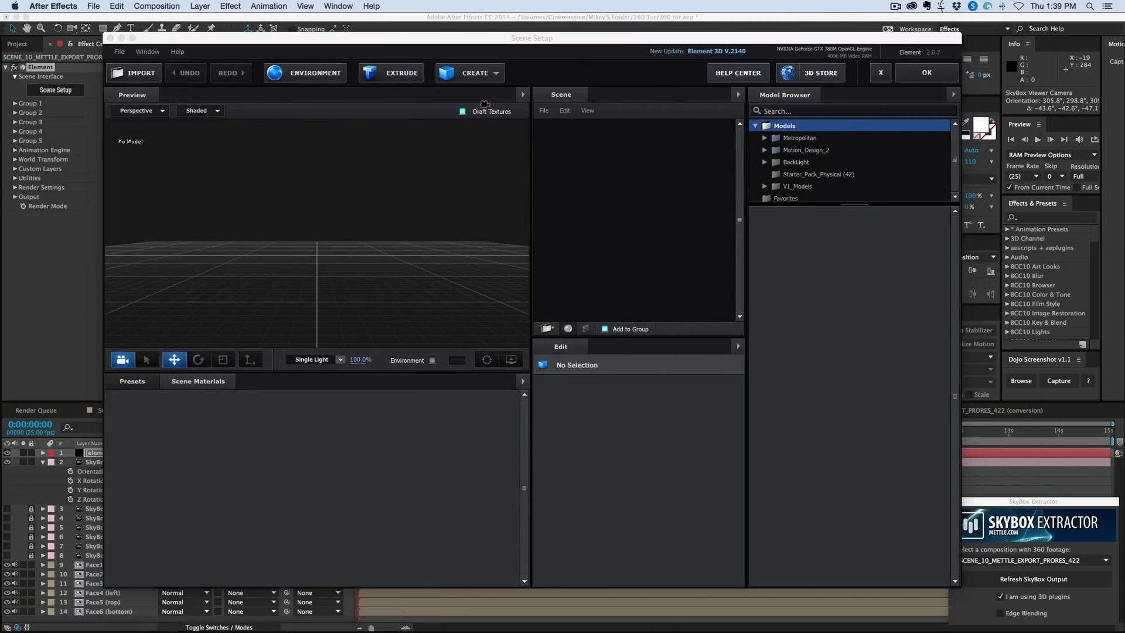
- Apply the Chrome material from the Physical presets to the sphere and accept the scene
{"action": "left_click", "coordinate": [133, 381]}
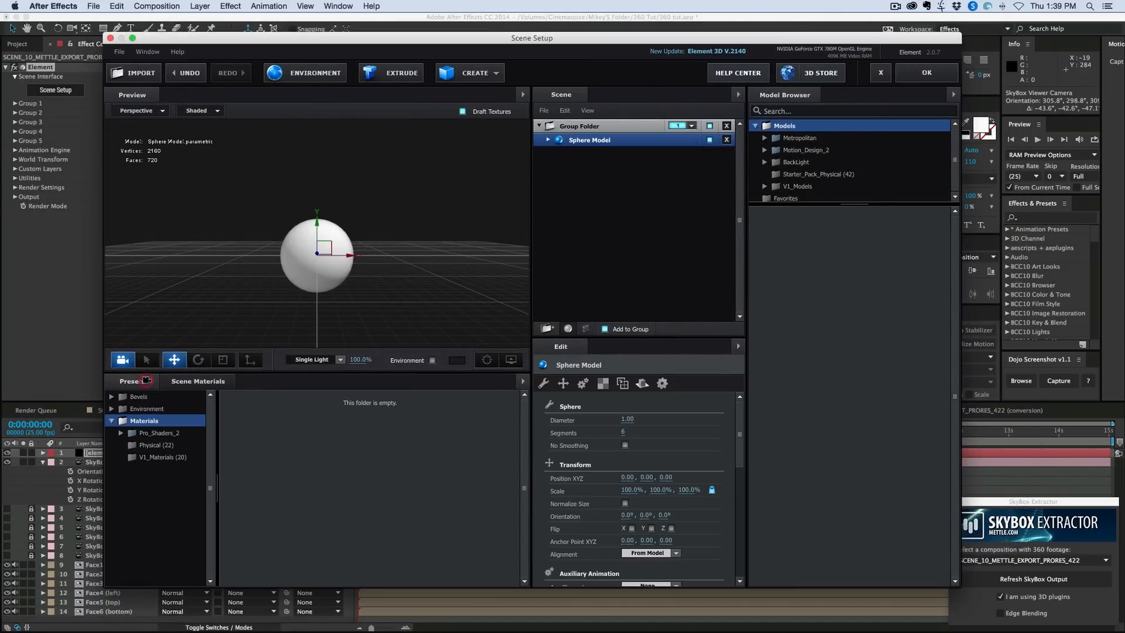
{"action": "left_click", "coordinate": [165, 456]}
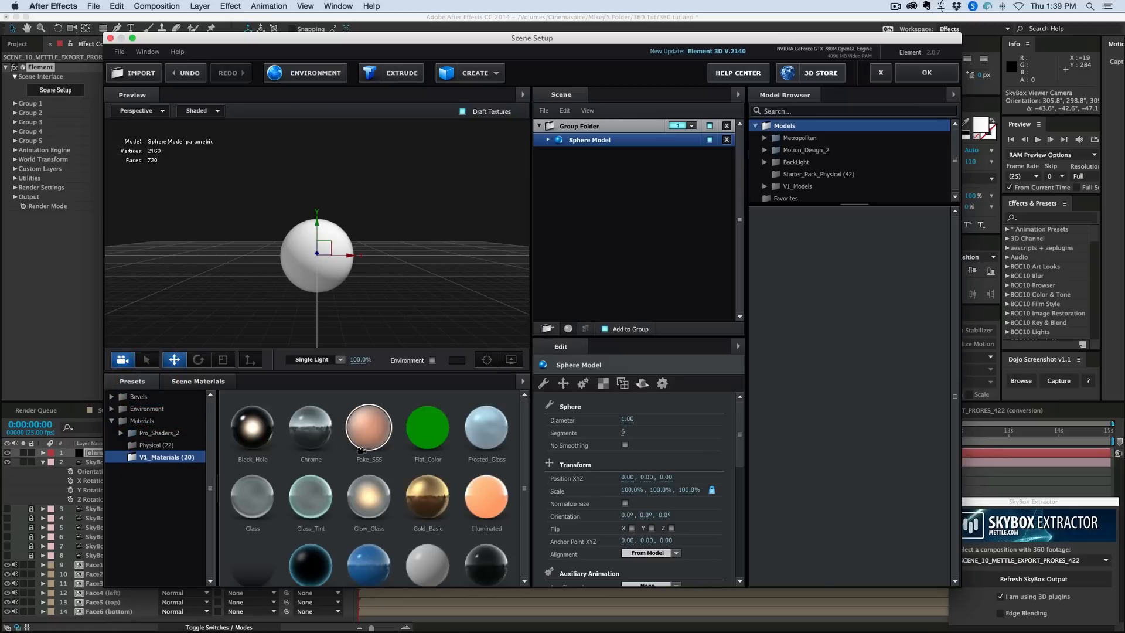
{"action": "left_click", "coordinate": [157, 445]}
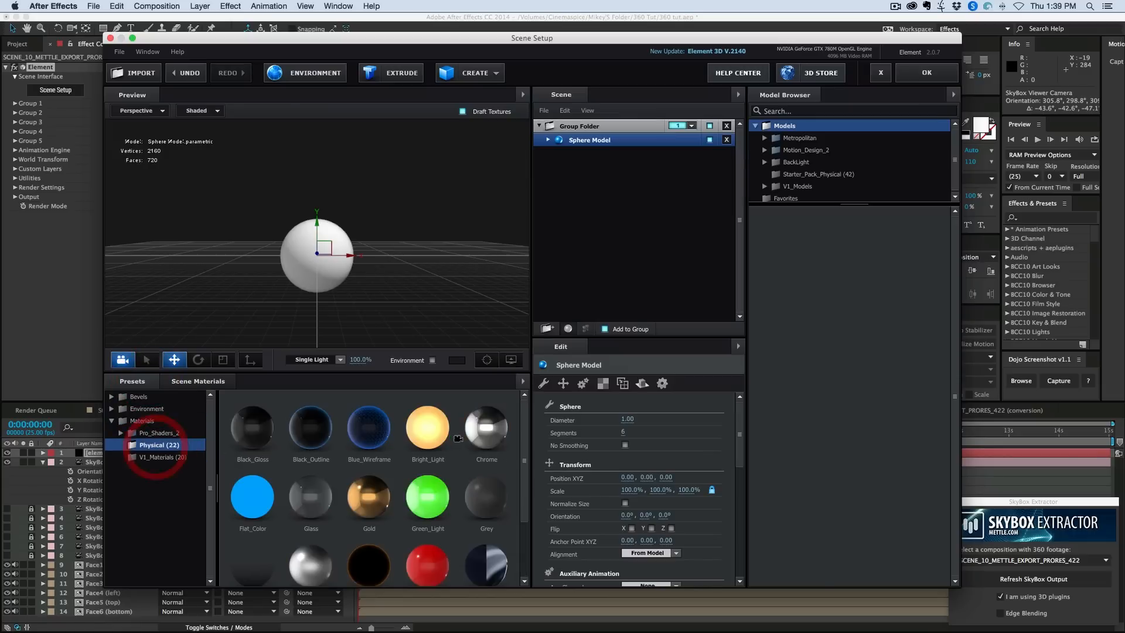
{"action": "left_click_drag", "start_coordinate": [486, 427], "coordinate": [317, 255]}
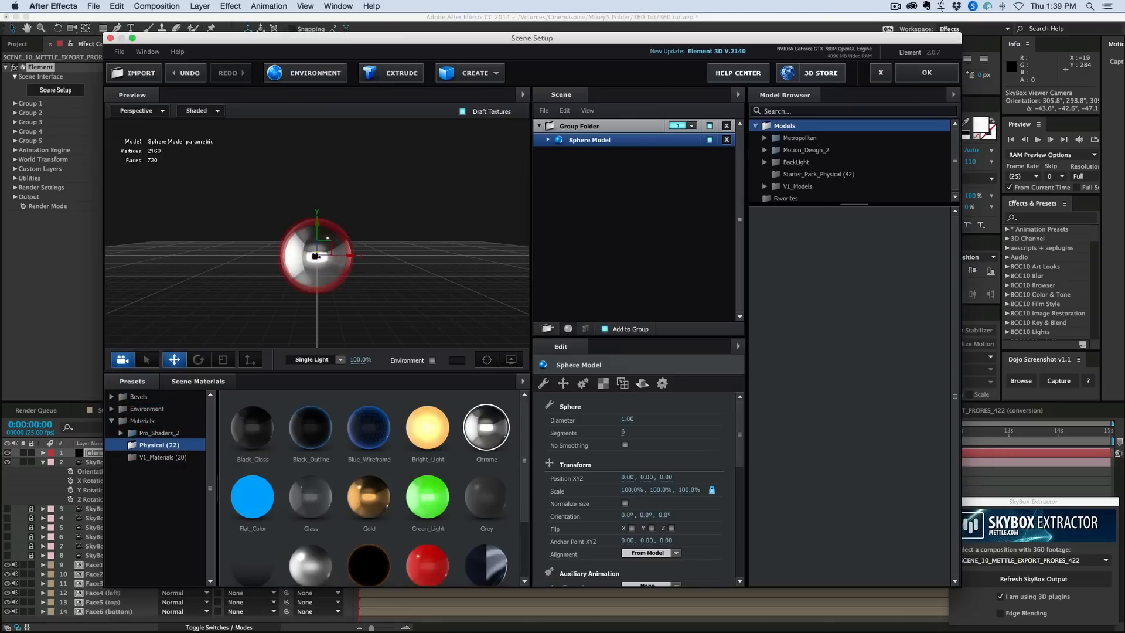
{"action": "left_click", "coordinate": [916, 72]}
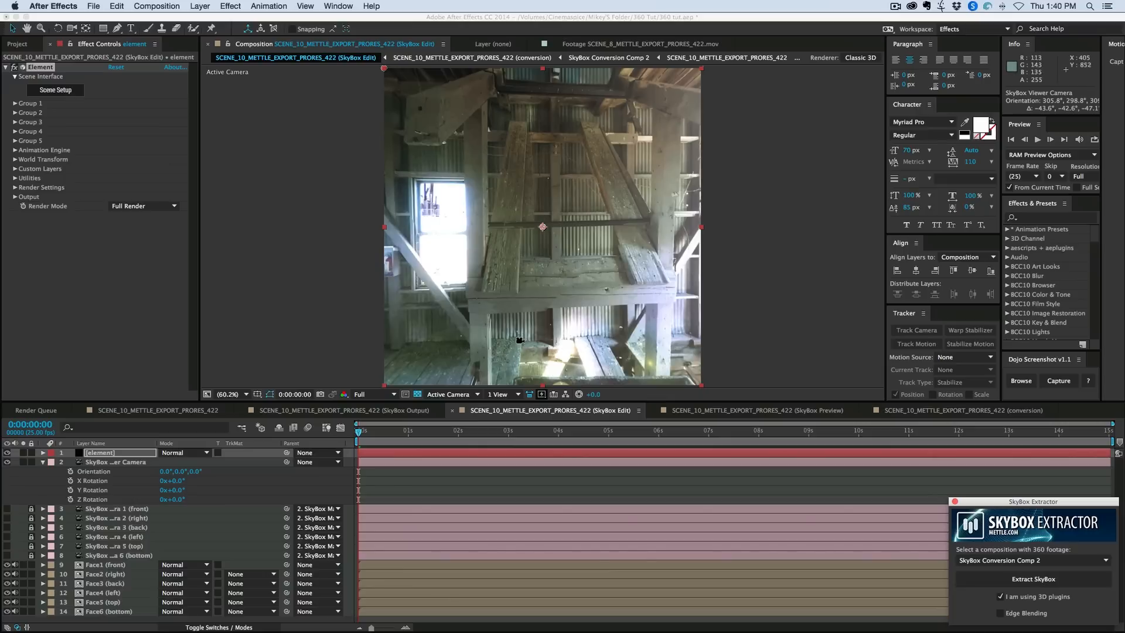
- Set the Group 1 Particle Replicator's Position Z to 480 in the Element effect
{"action": "left_click", "coordinate": [16, 104]}
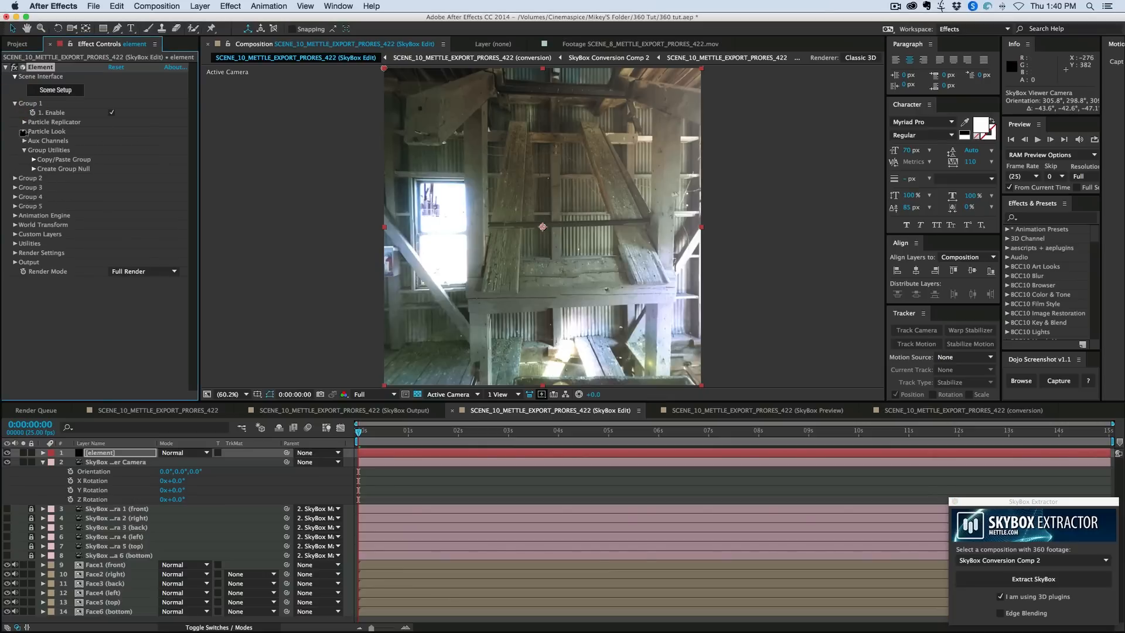
{"action": "left_click", "coordinate": [24, 123]}
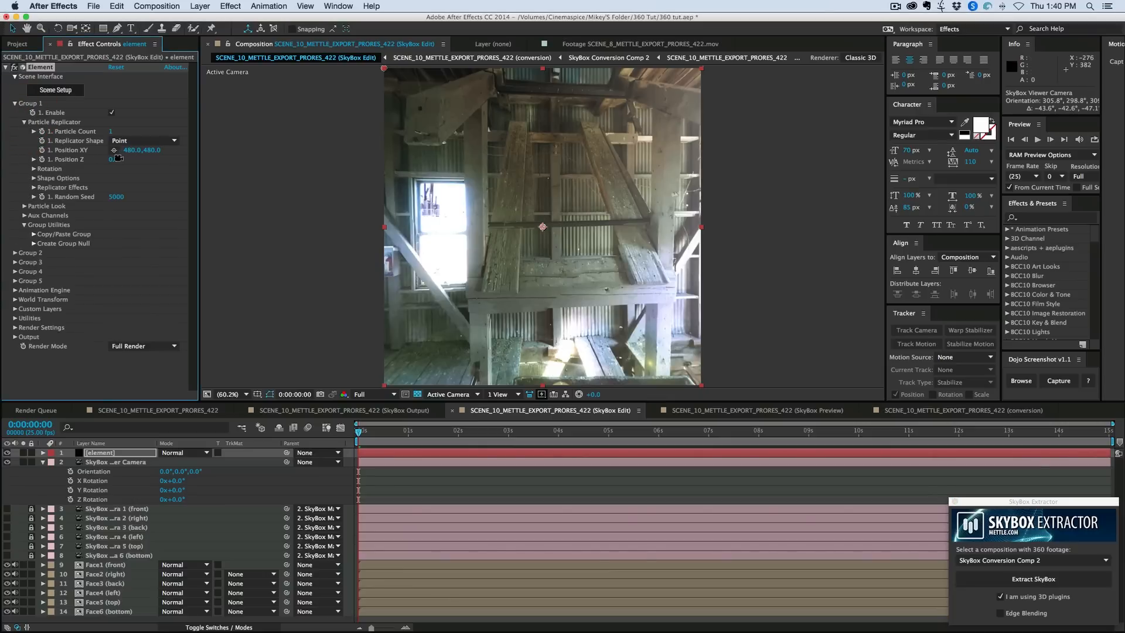
{"action": "mouse_move", "coordinate": [101, 159]}
{"action": "left_mouse_down"}
{"action": "mouse_move", "coordinate": [87, 159]}
{"action": "mouse_move", "coordinate": [149, 165]}
{"action": "mouse_move", "coordinate": [116, 160]}
{"action": "left_mouse_up"}
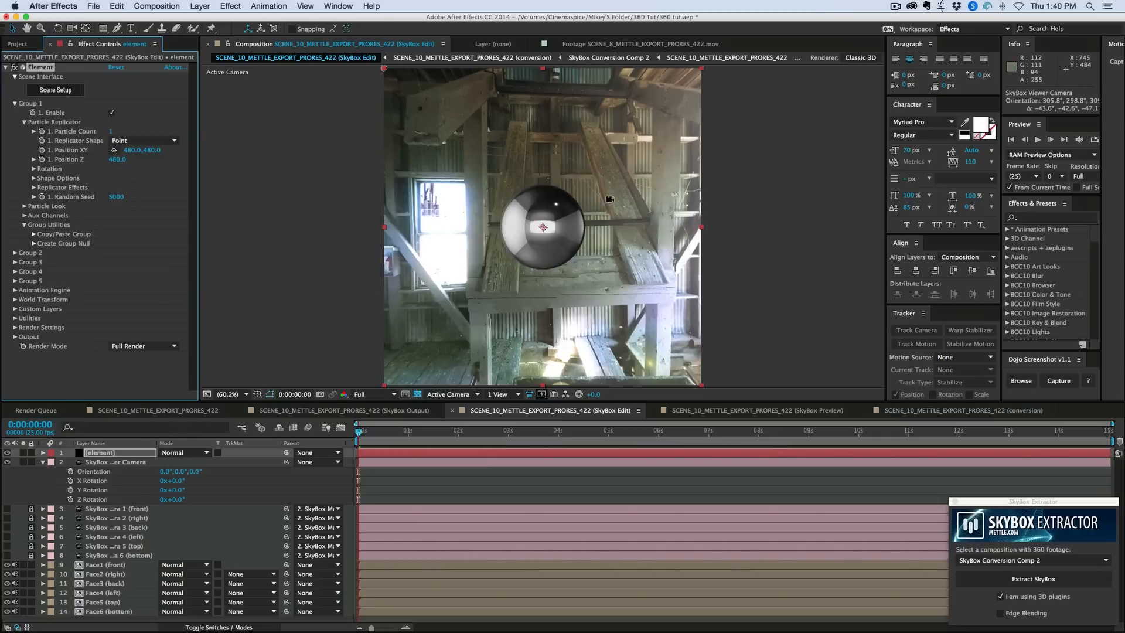
- Add the SkyBox Output composition as a hidden layer above the element layer, with the master camera's properties collapsed
{"action": "left_click", "coordinate": [43, 461]}
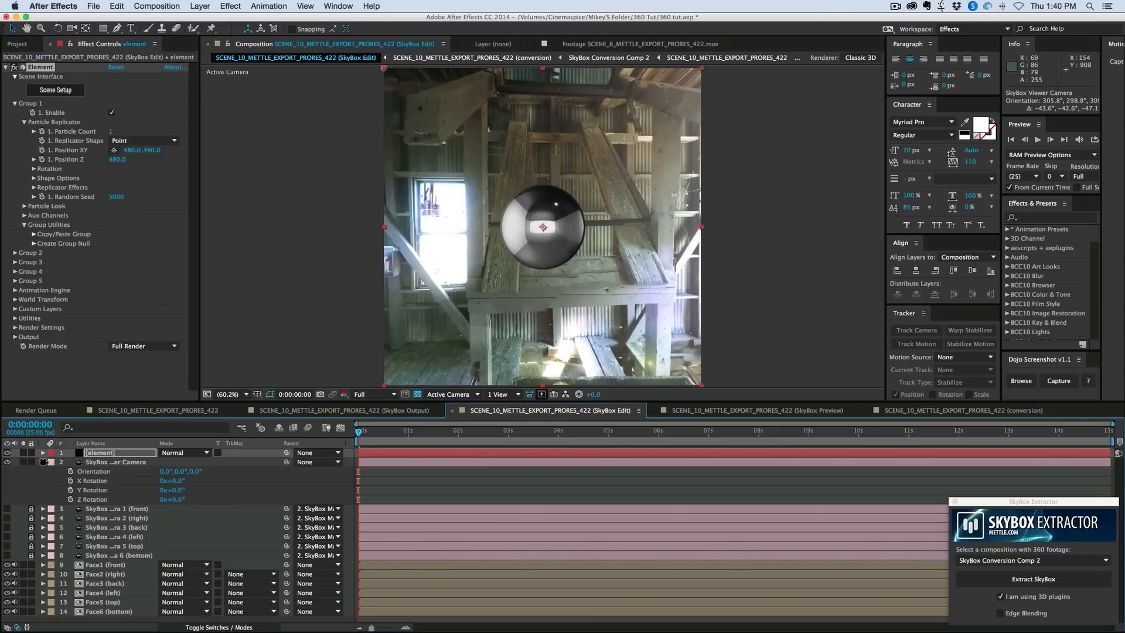
{"action": "left_click", "coordinate": [25, 45]}
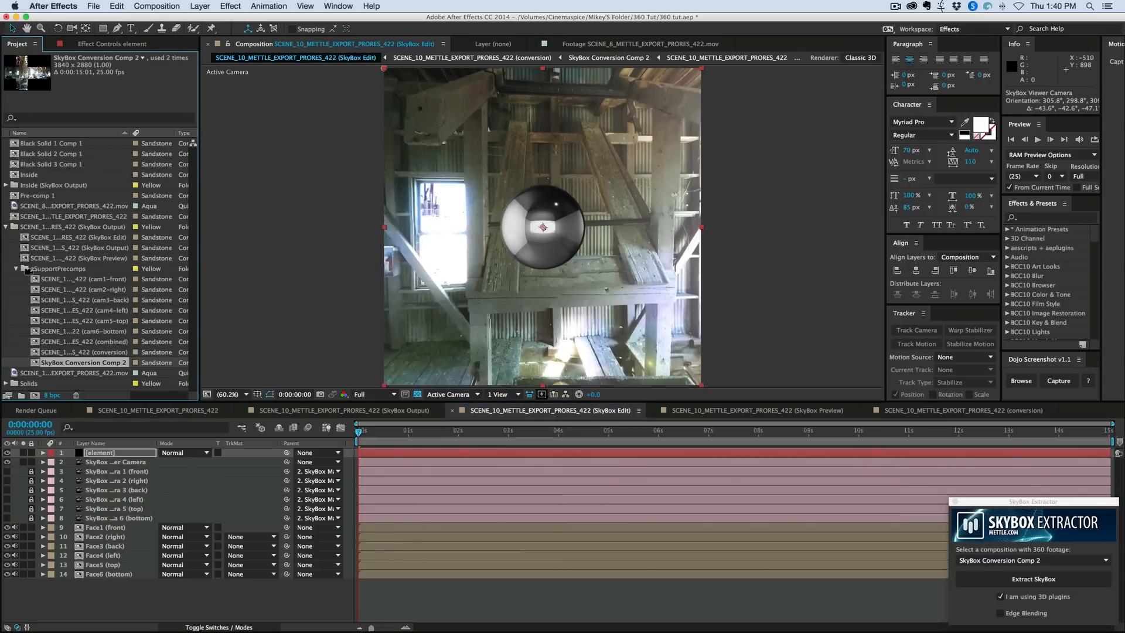
{"action": "left_click", "coordinate": [73, 247]}
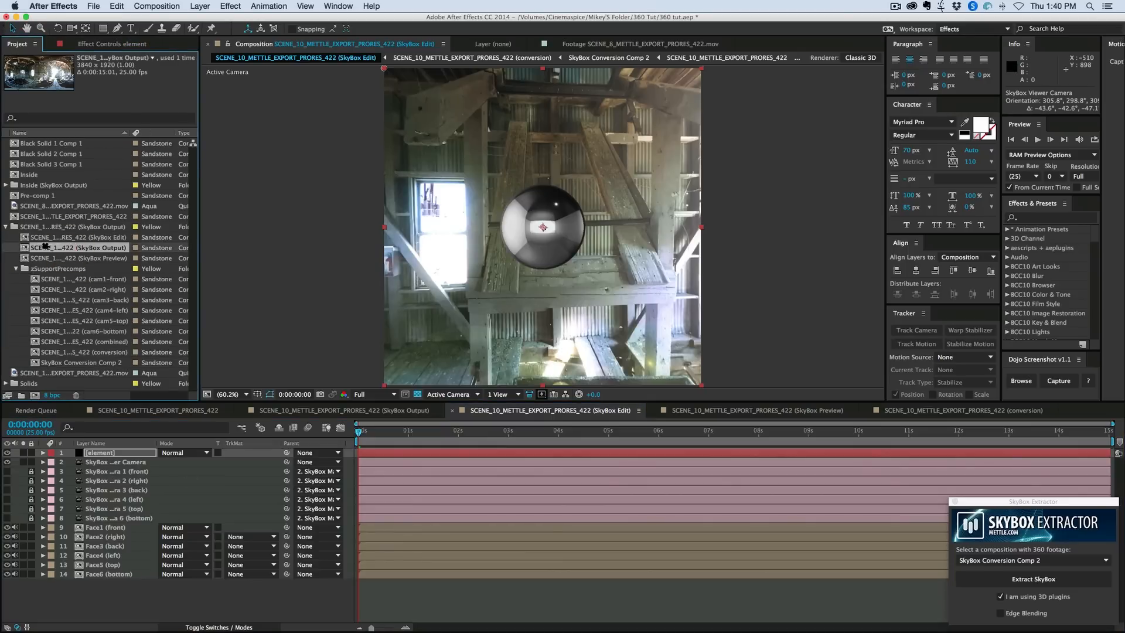
{"action": "left_click_drag", "start_coordinate": [23, 246], "coordinate": [545, 228]}
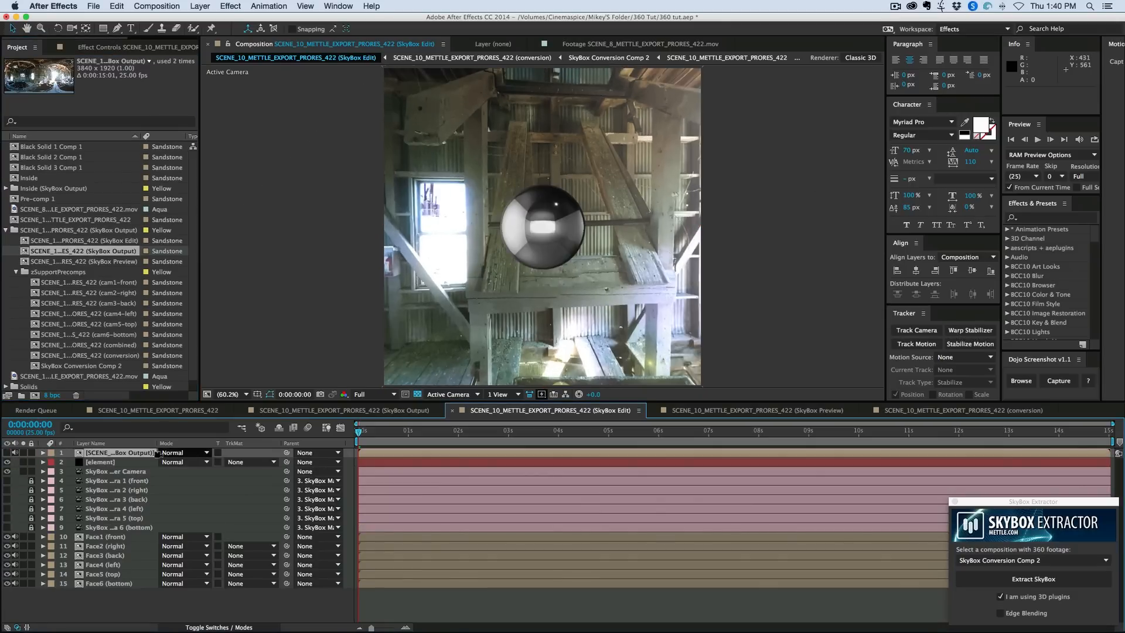
- Assign the SkyBox Output layer to Layer 1 of the Element effect's Custom Texture Maps
{"action": "left_click", "coordinate": [117, 463]}
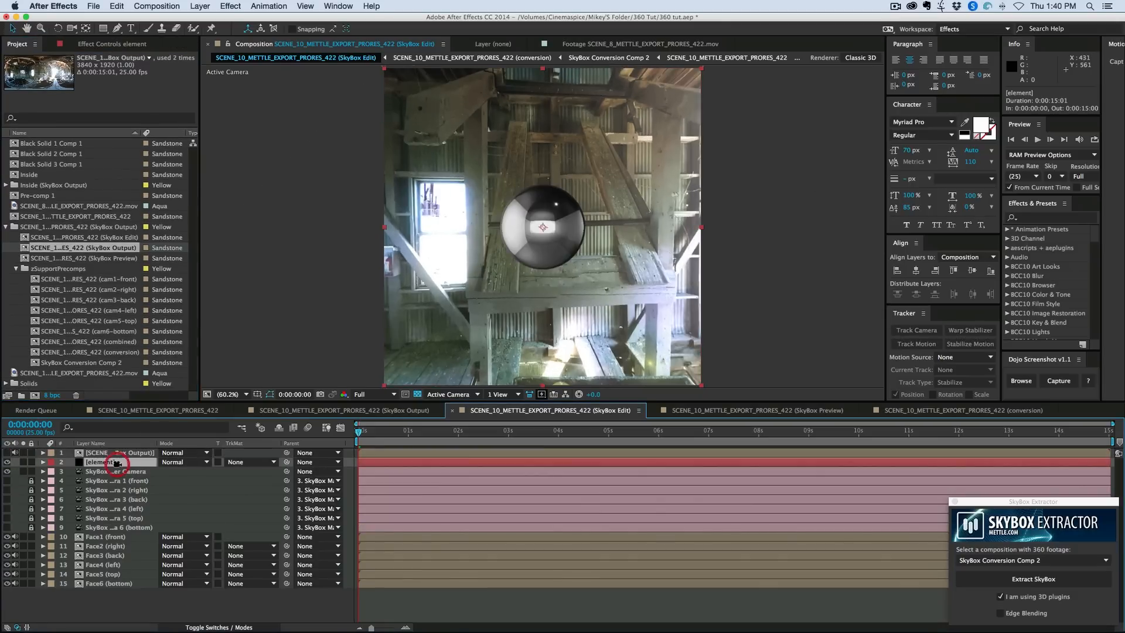
{"action": "left_click", "coordinate": [98, 44]}
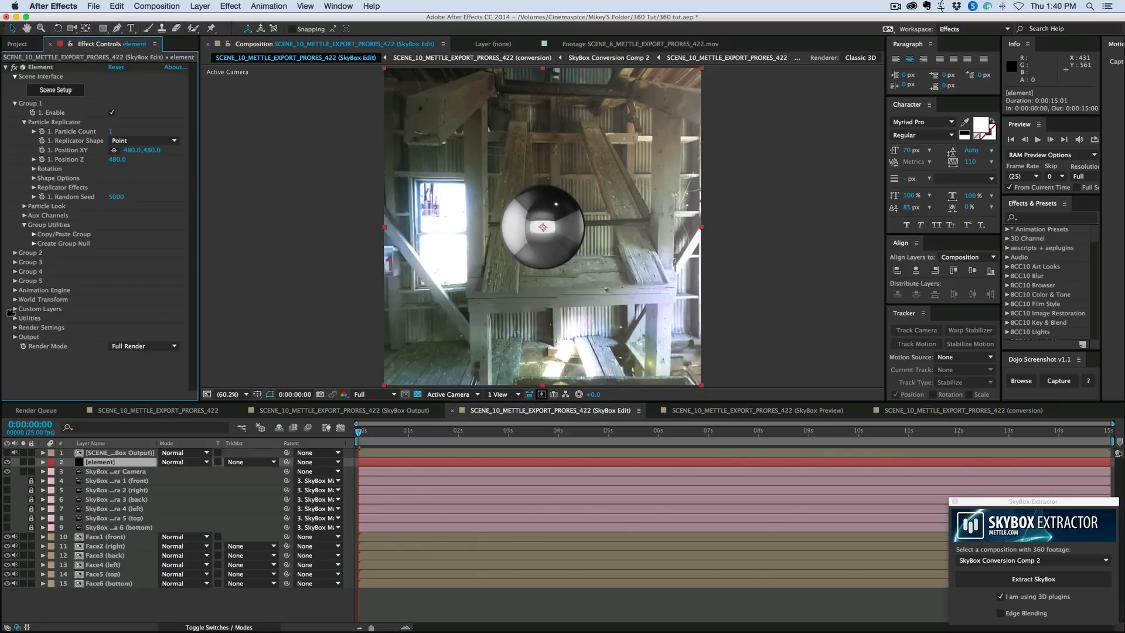
{"action": "left_click", "coordinate": [15, 309]}
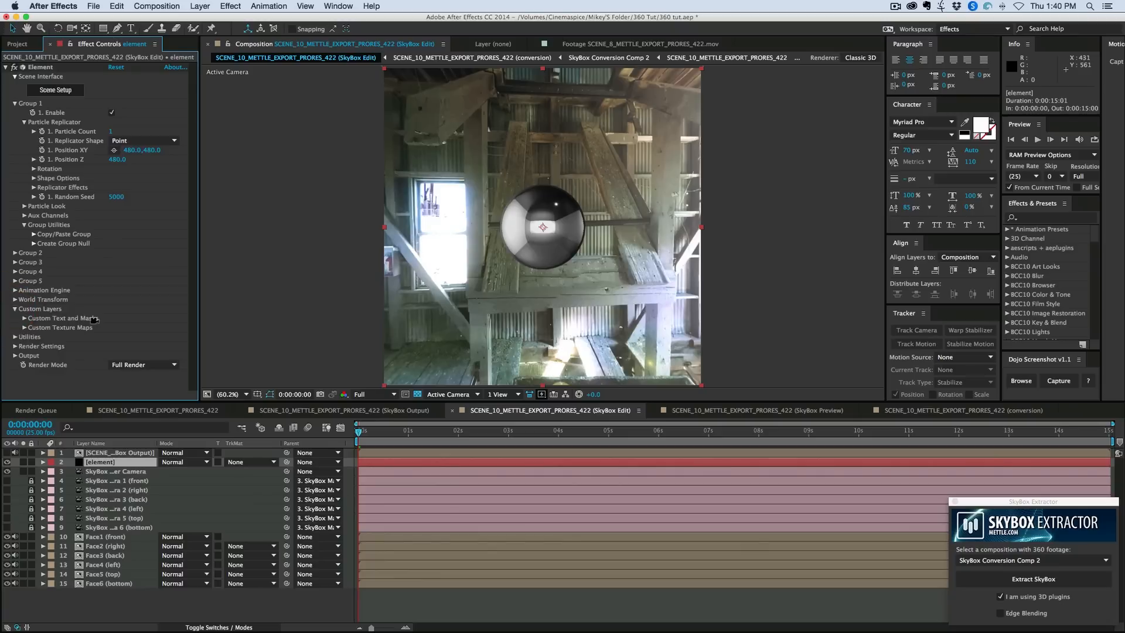
{"action": "left_click", "coordinate": [22, 328]}
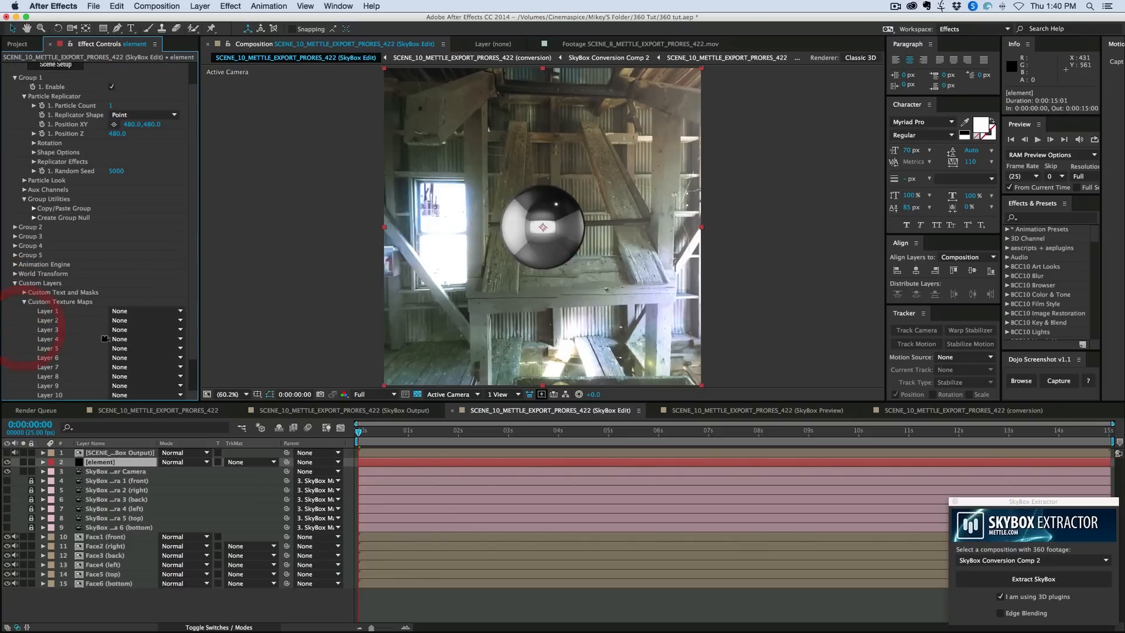
{"action": "left_click", "coordinate": [146, 311]}
{"action": "left_click", "coordinate": [150, 338]}
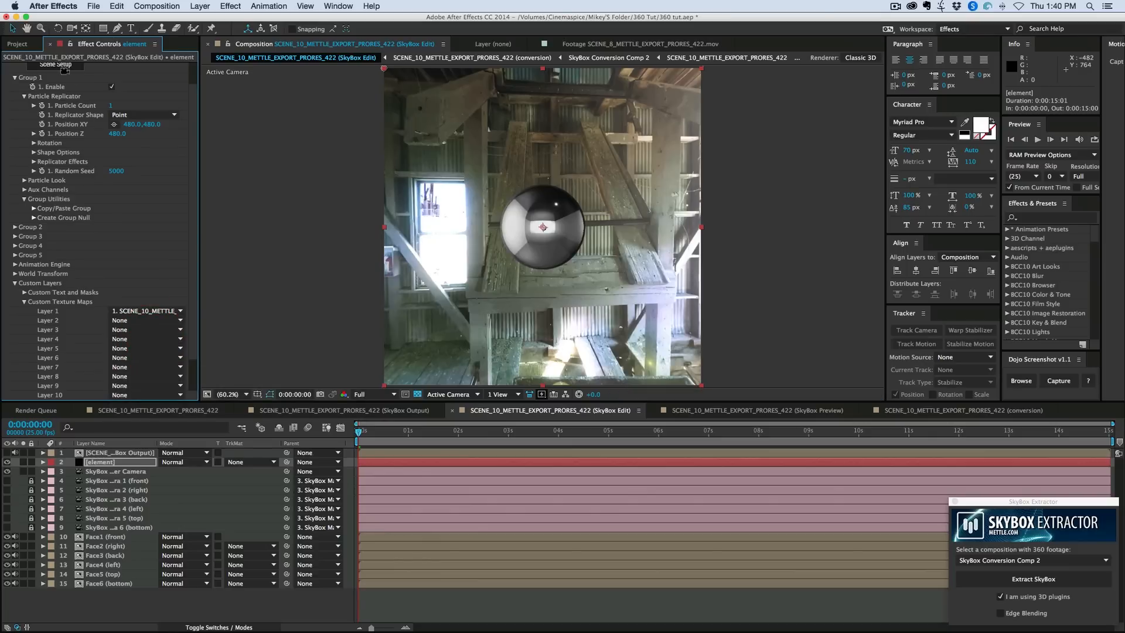
- Replace the Element scene's environment texture with Custom Layer 1 and accept the scene
{"action": "left_click", "coordinate": [63, 64]}
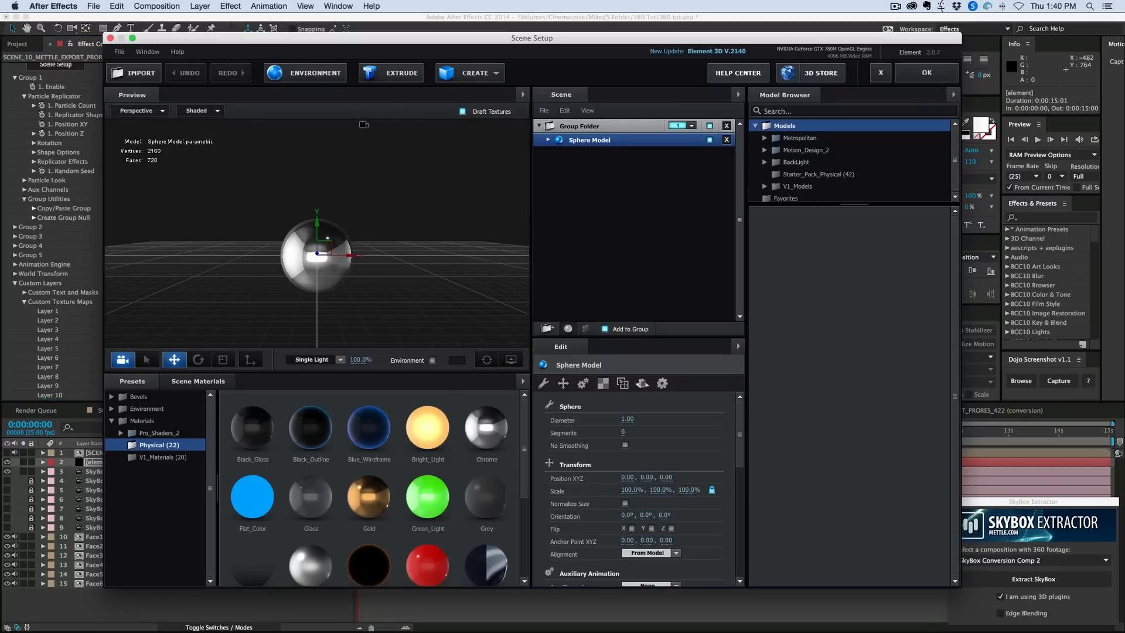
{"action": "left_click", "coordinate": [330, 73]}
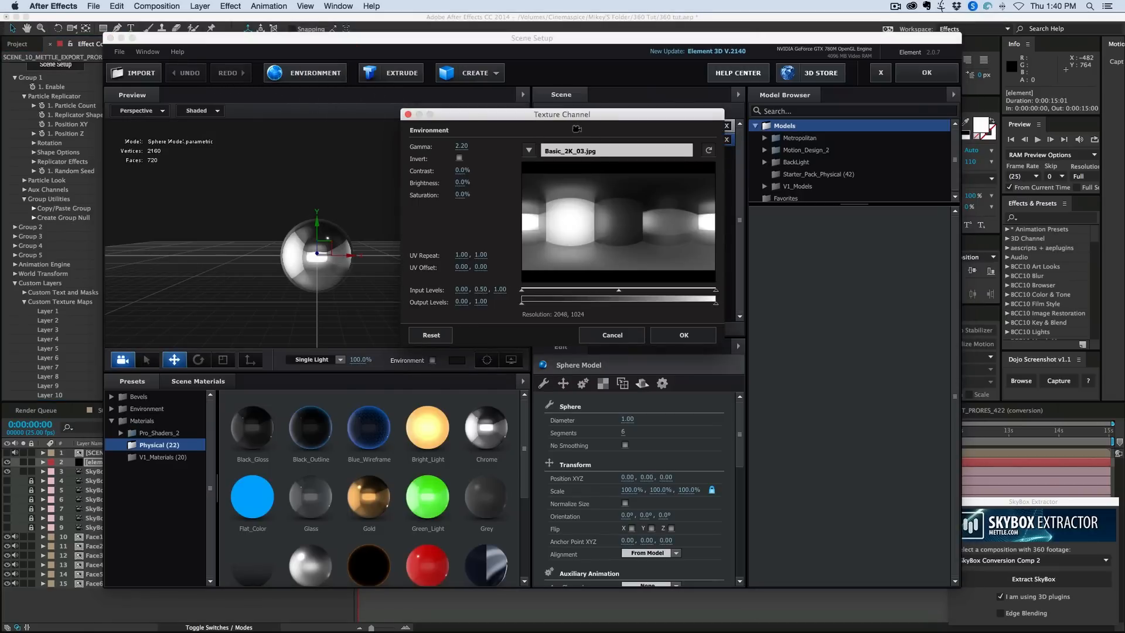
{"action": "left_click_drag", "start_coordinate": [580, 118], "coordinate": [445, 143]}
{"action": "left_click", "coordinate": [398, 178]}
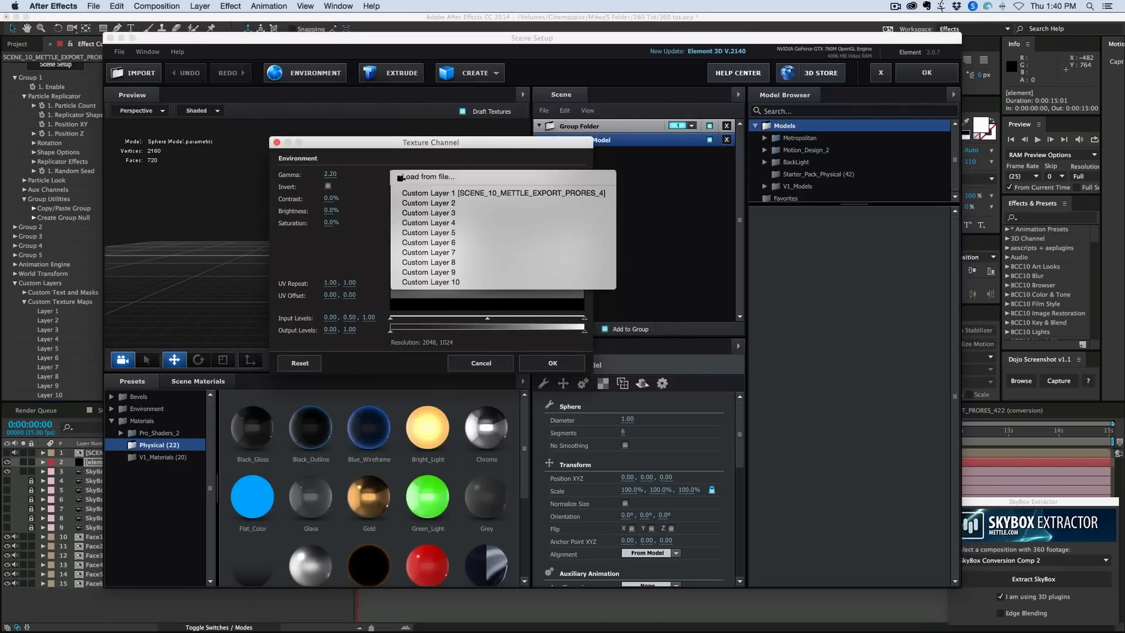
{"action": "left_click", "coordinate": [441, 190]}
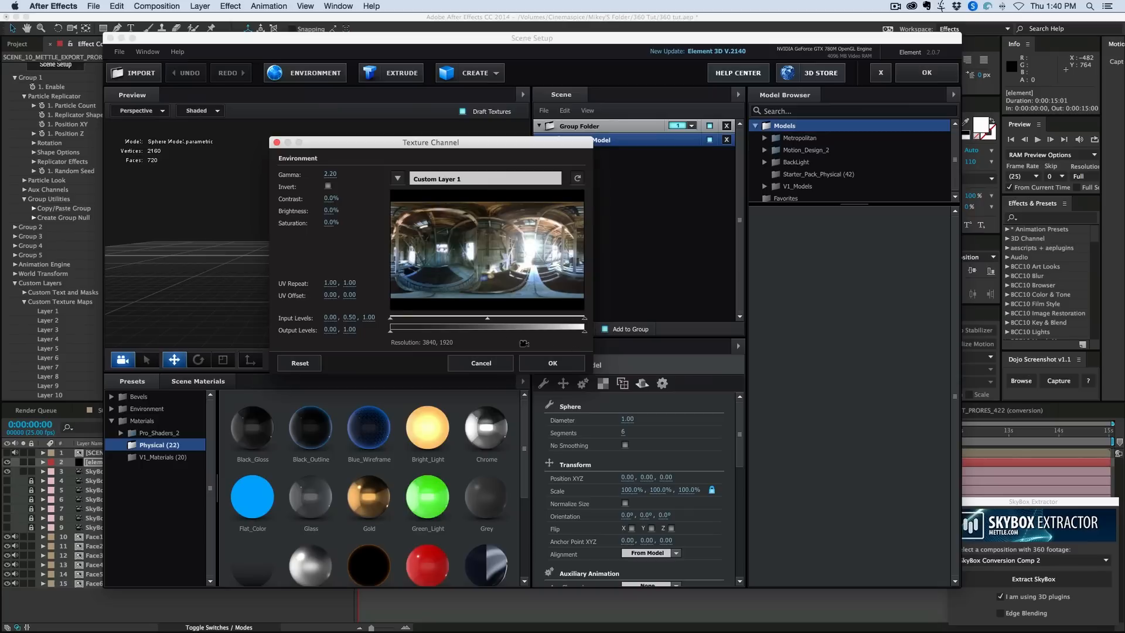
{"action": "left_click", "coordinate": [551, 364]}
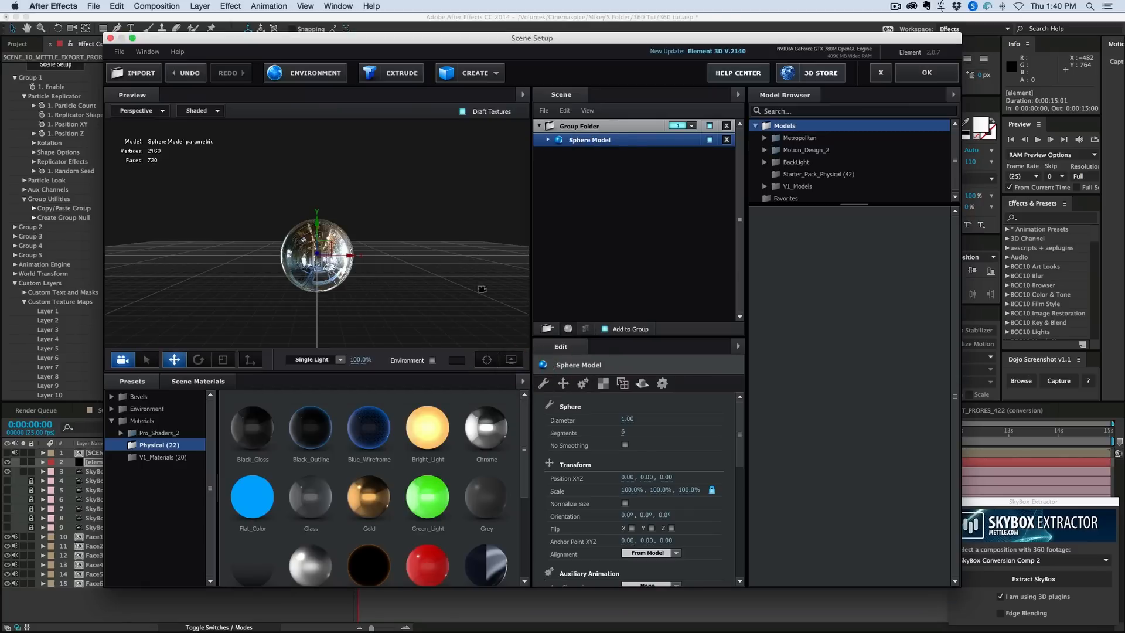
{"action": "left_click", "coordinate": [926, 73]}
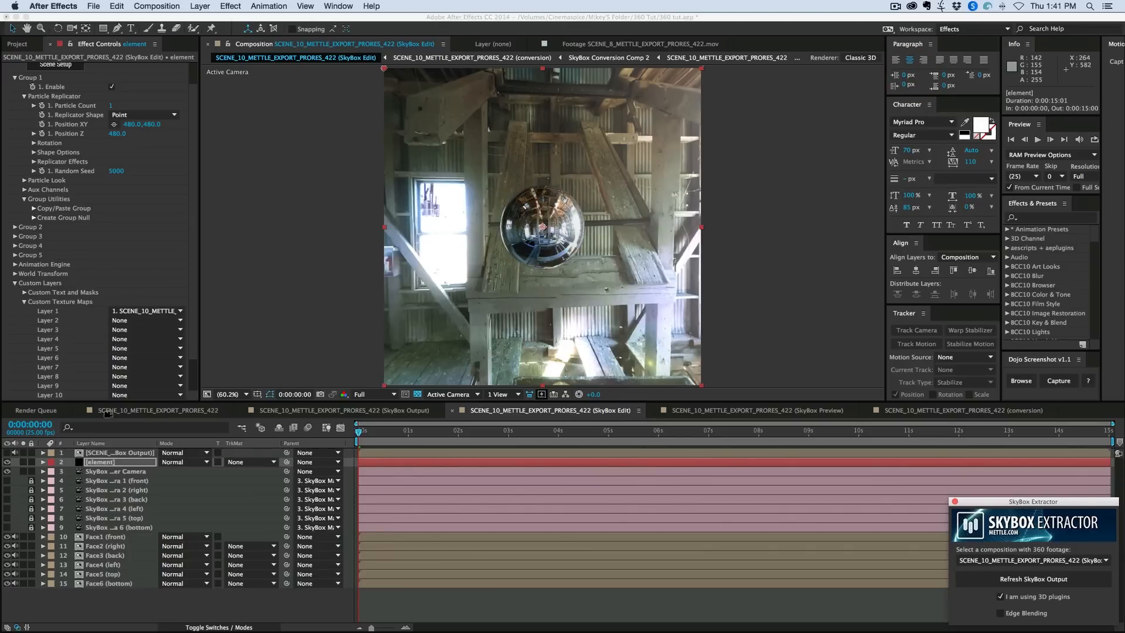
- Enable Show in BG under Physical Environment in the Element effect's Render Settings
{"action": "left_click", "coordinate": [14, 283]}
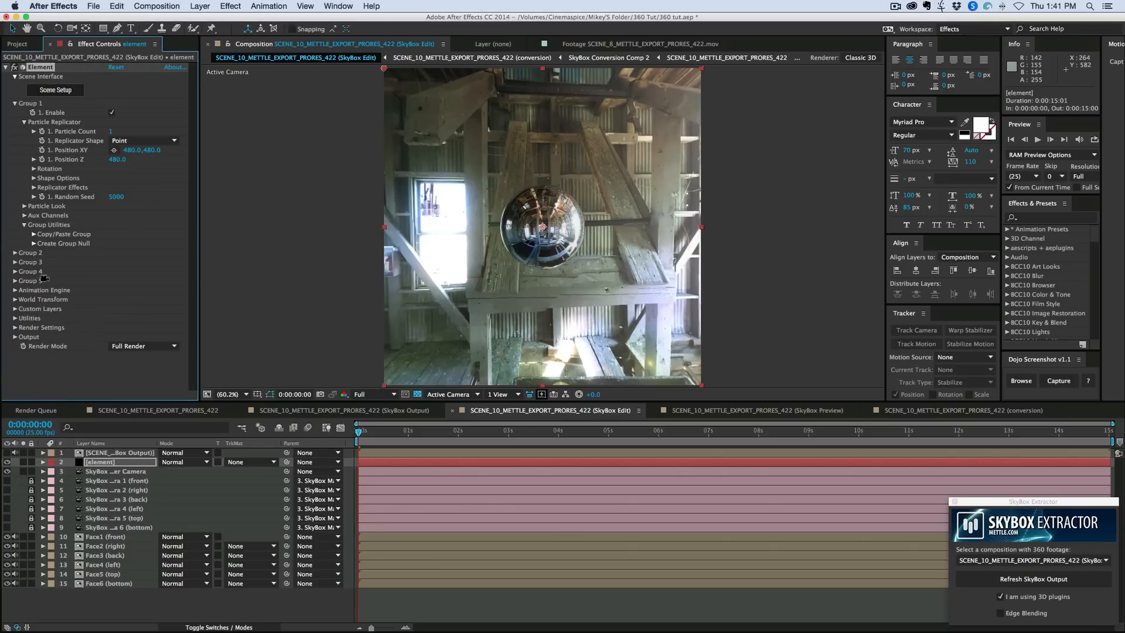
{"action": "left_click", "coordinate": [15, 327]}
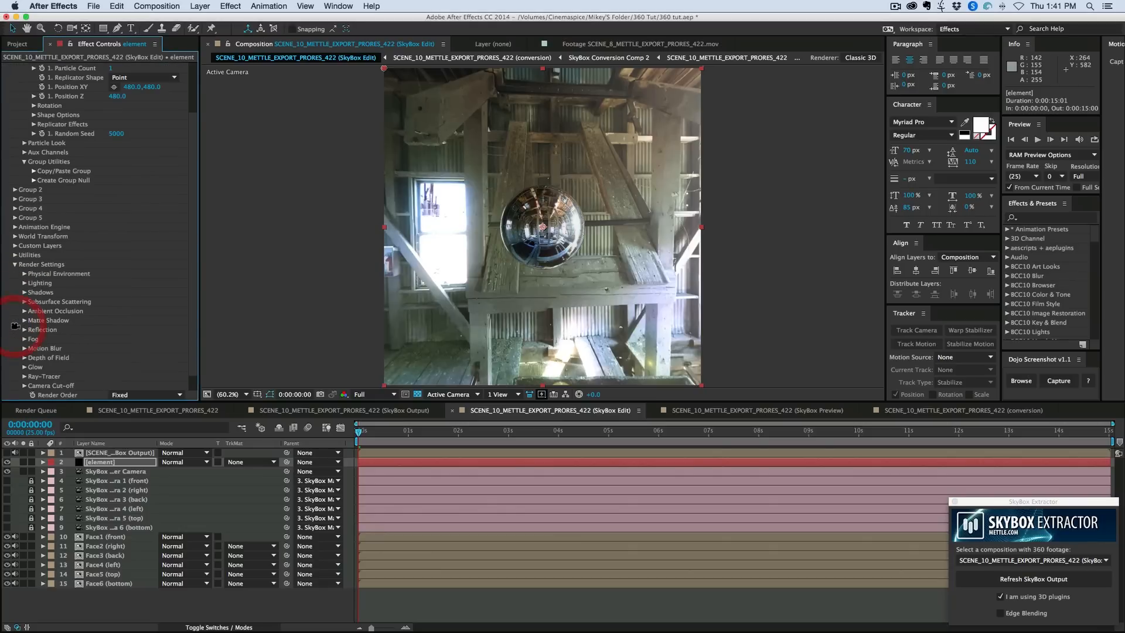
{"action": "left_click", "coordinate": [24, 274]}
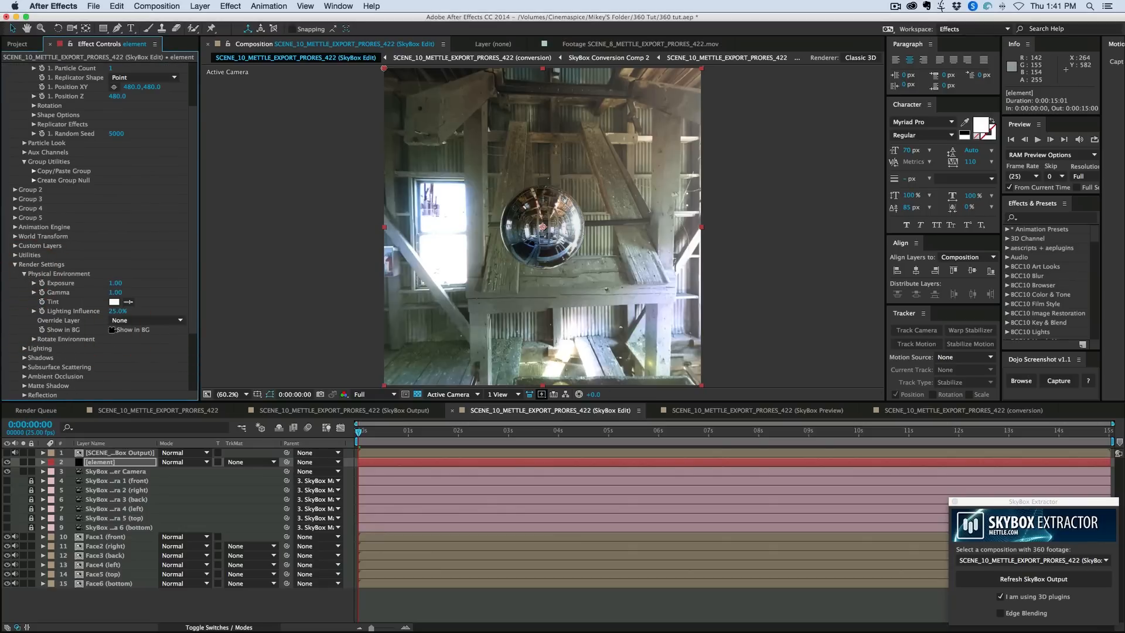
{"action": "left_click", "coordinate": [112, 329]}
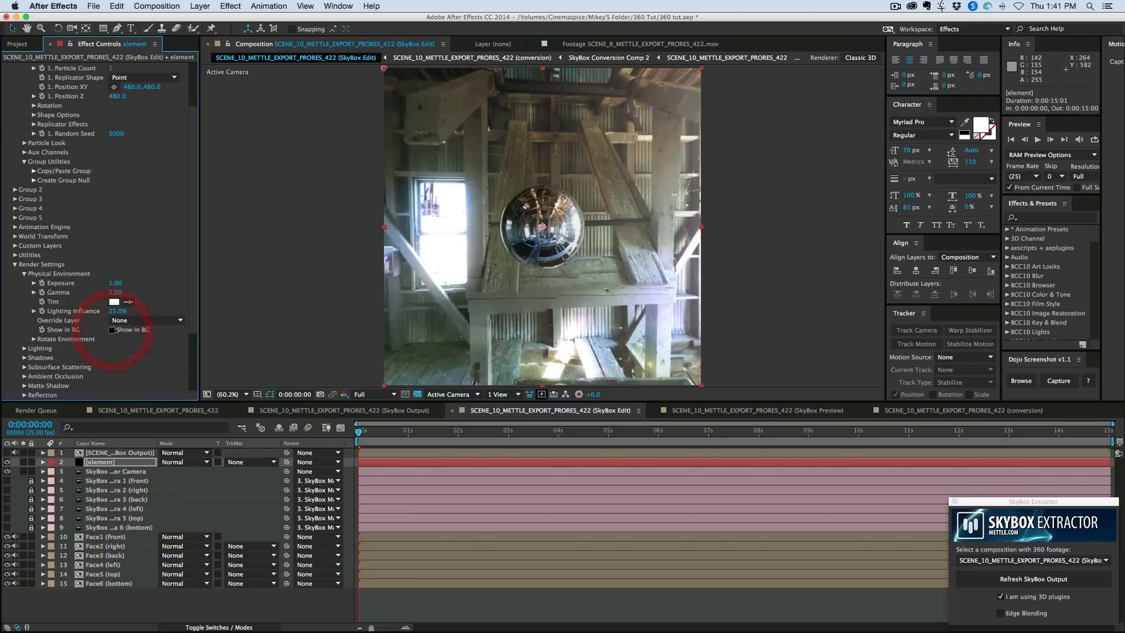
- Try rotating the Element environment 51° around Y with Show in BG enabled, and undo the rotation
{"action": "left_click", "coordinate": [112, 330]}
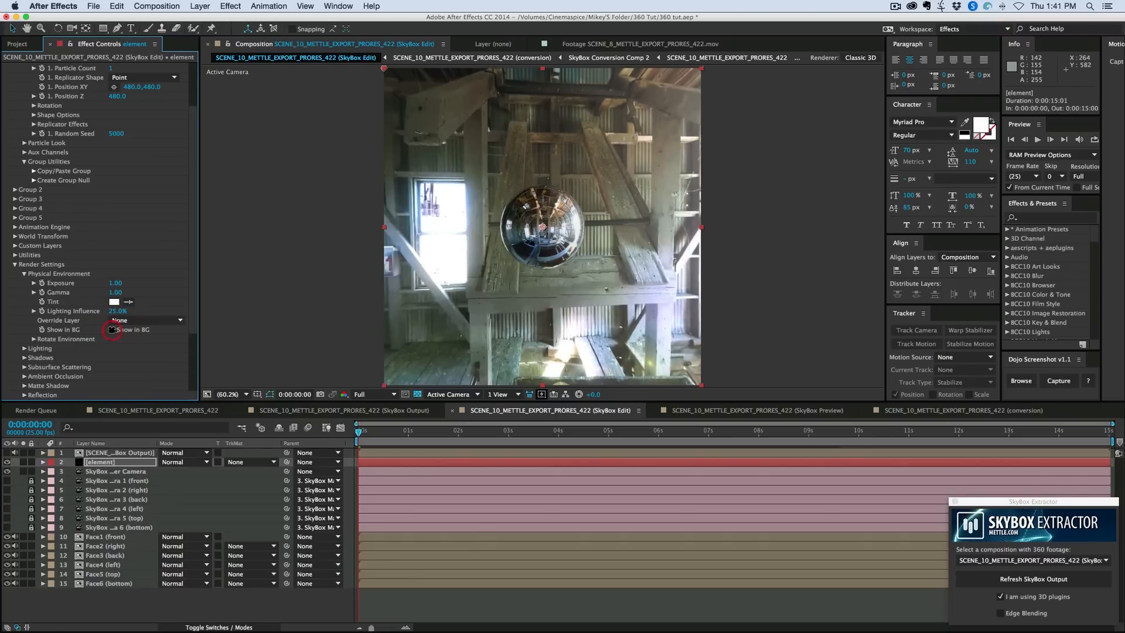
{"action": "left_click", "coordinate": [112, 330]}
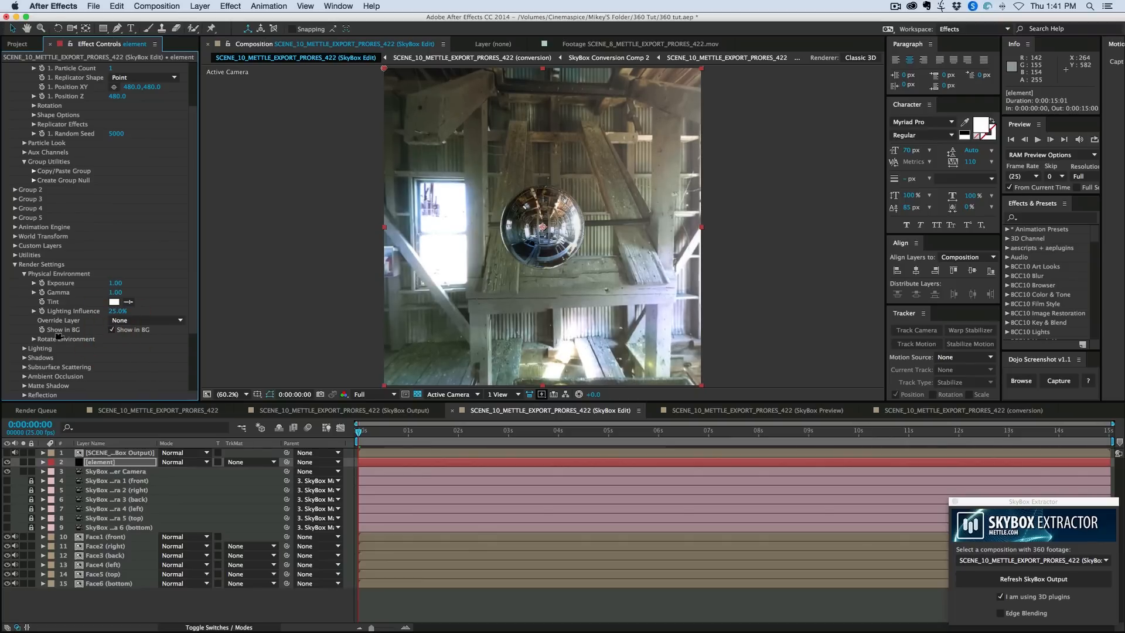
{"action": "left_click", "coordinate": [33, 339]}
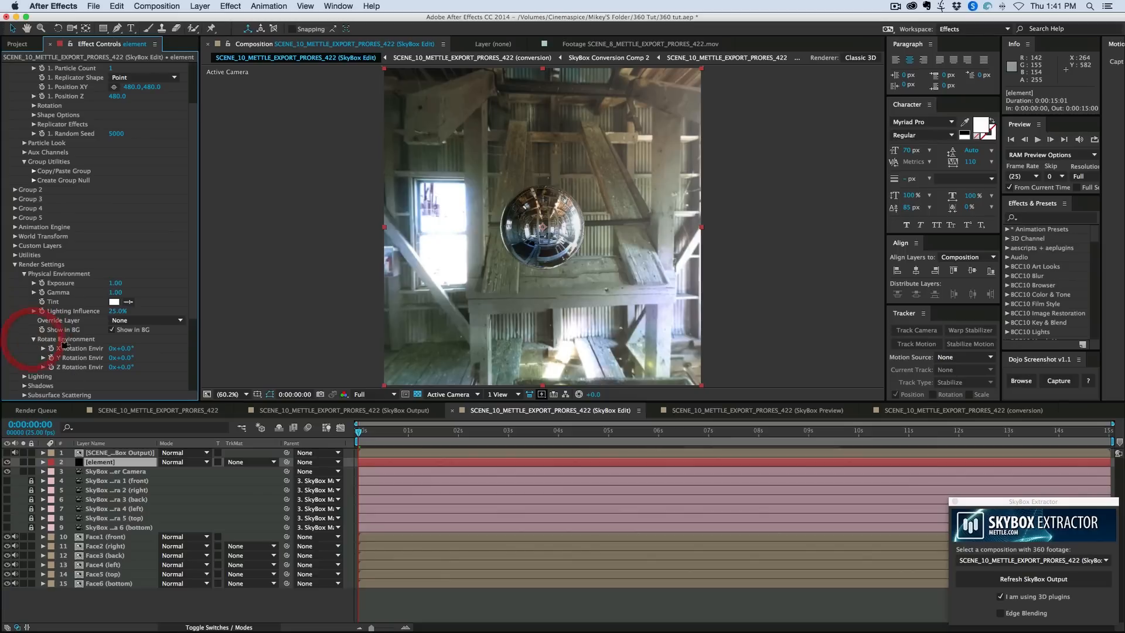
{"action": "left_click_drag", "start_coordinate": [126, 358], "coordinate": [155, 357]}
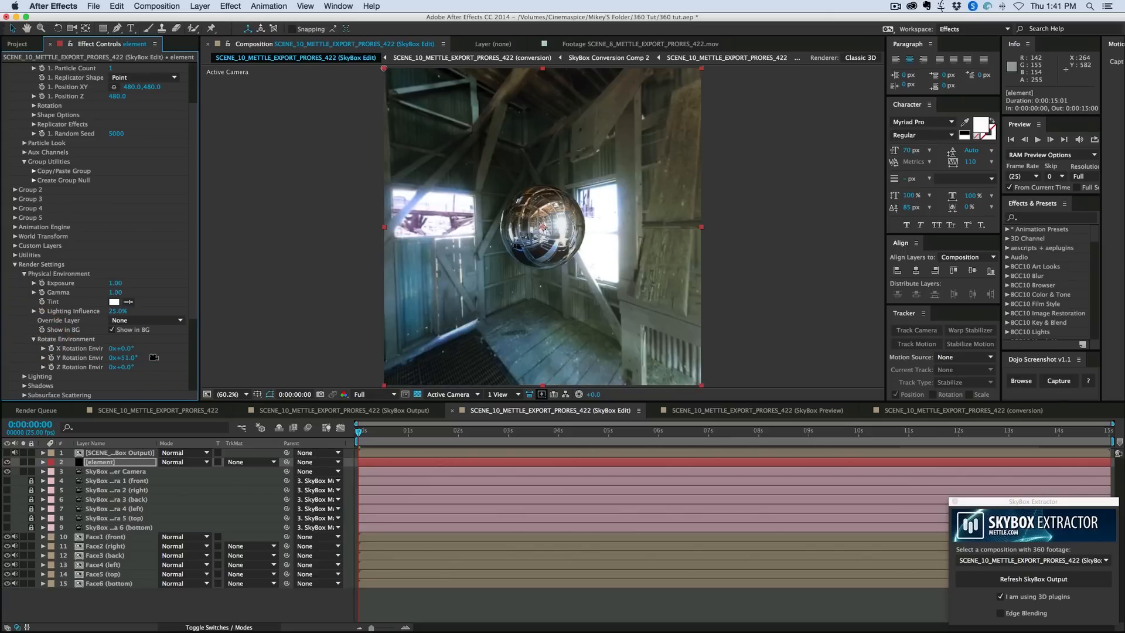
{"action": "key", "text": "super+z"}
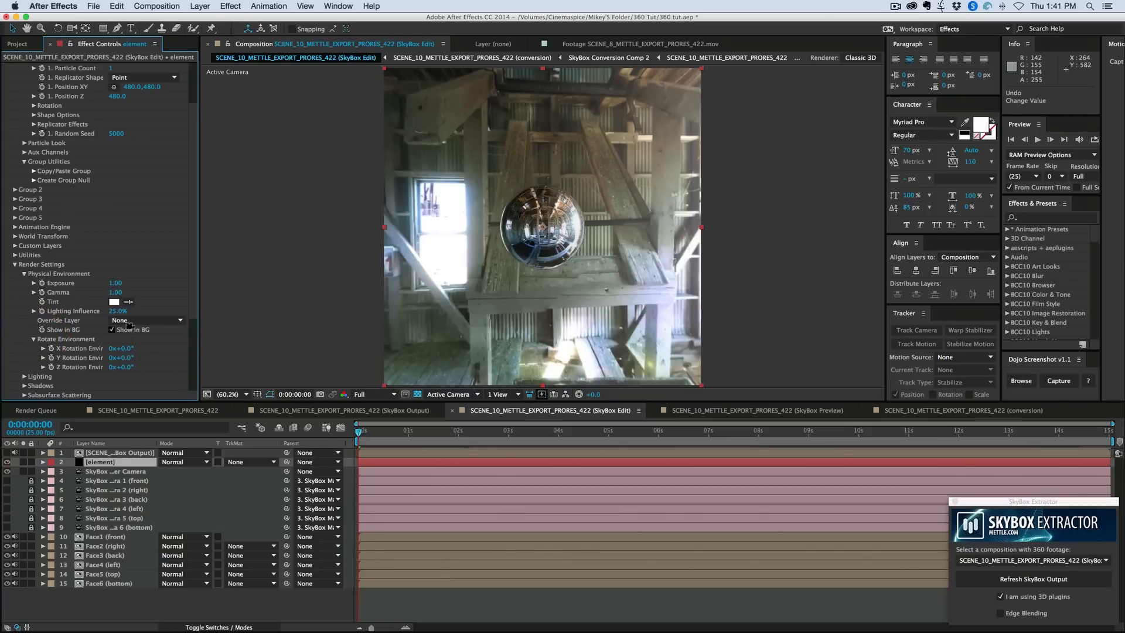
- Turn off Show in BG and swing the SkyBox master camera around to check the reflections on the sphere
{"action": "left_click", "coordinate": [114, 329]}
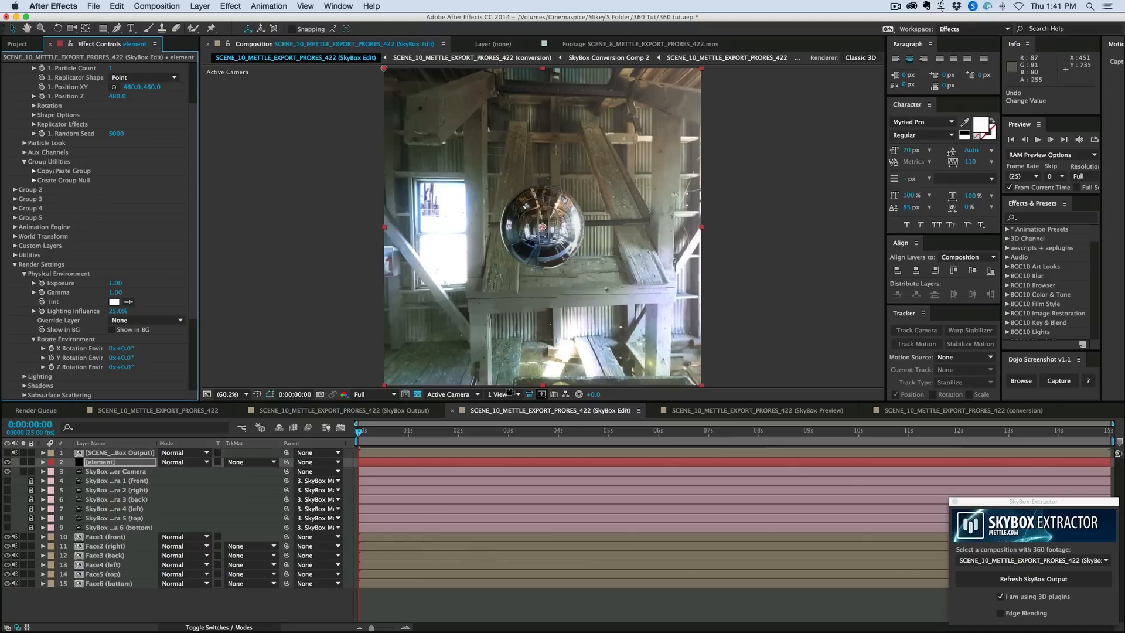
{"action": "key", "text": "c"}
{"action": "left_click_drag", "start_coordinate": [590, 251], "coordinate": [500, 236]}
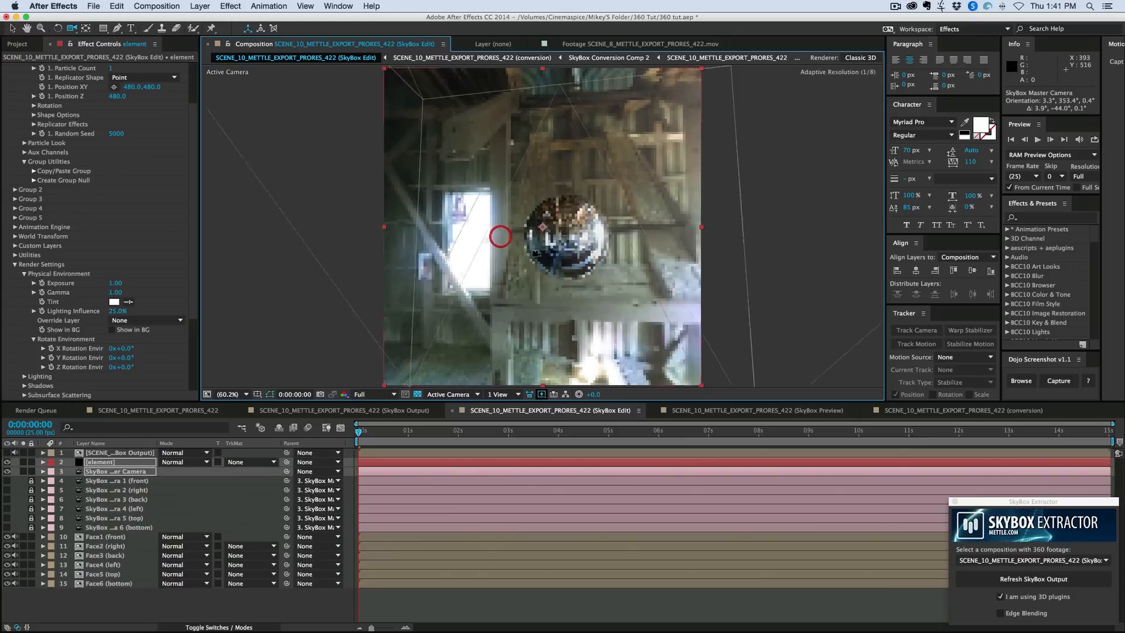
- Open the SkyBox Preview composition and look around the barn with the viewer camera
{"action": "left_click", "coordinate": [707, 409]}
{"action": "mouse_move", "coordinate": [628, 197]}
{"action": "left_mouse_down"}
{"action": "mouse_move", "coordinate": [483, 197]}
{"action": "mouse_move", "coordinate": [621, 199]}
{"action": "left_mouse_up"}
{"action": "left_click_drag", "start_coordinate": [467, 199], "coordinate": [509, 204]}
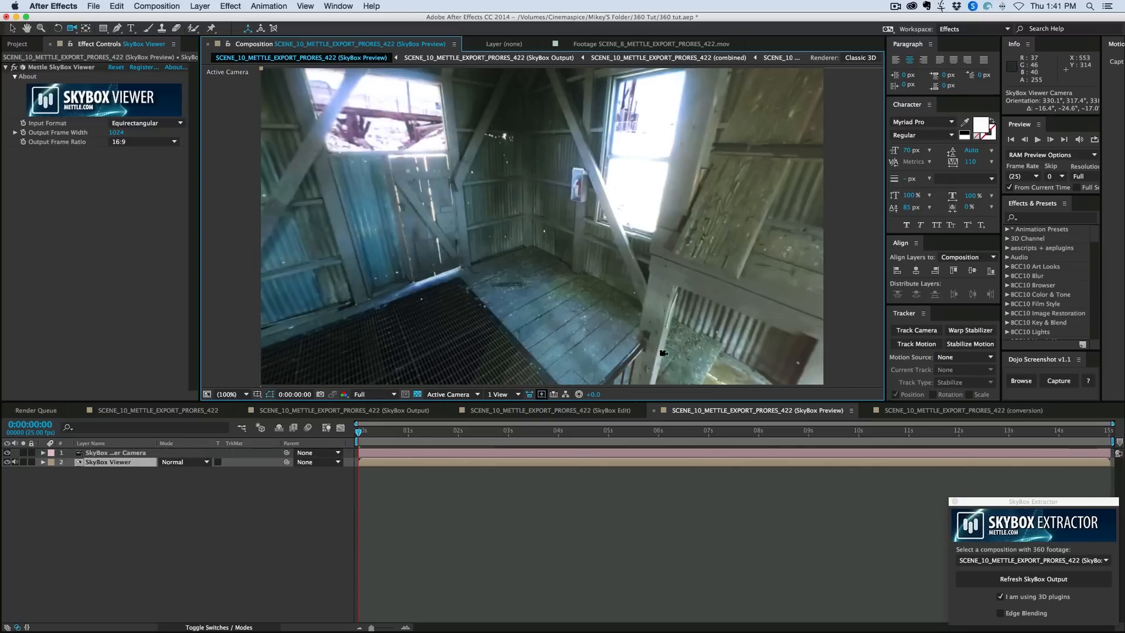
- Check the SkyBox Edit and Output compositions, and refresh the SkyBox output for the SCENE_10_METTLE_EXPORT_PRORES_422 SkyBox composition with the Extractor
{"action": "left_click_drag", "start_coordinate": [1032, 499], "coordinate": [830, 389]}
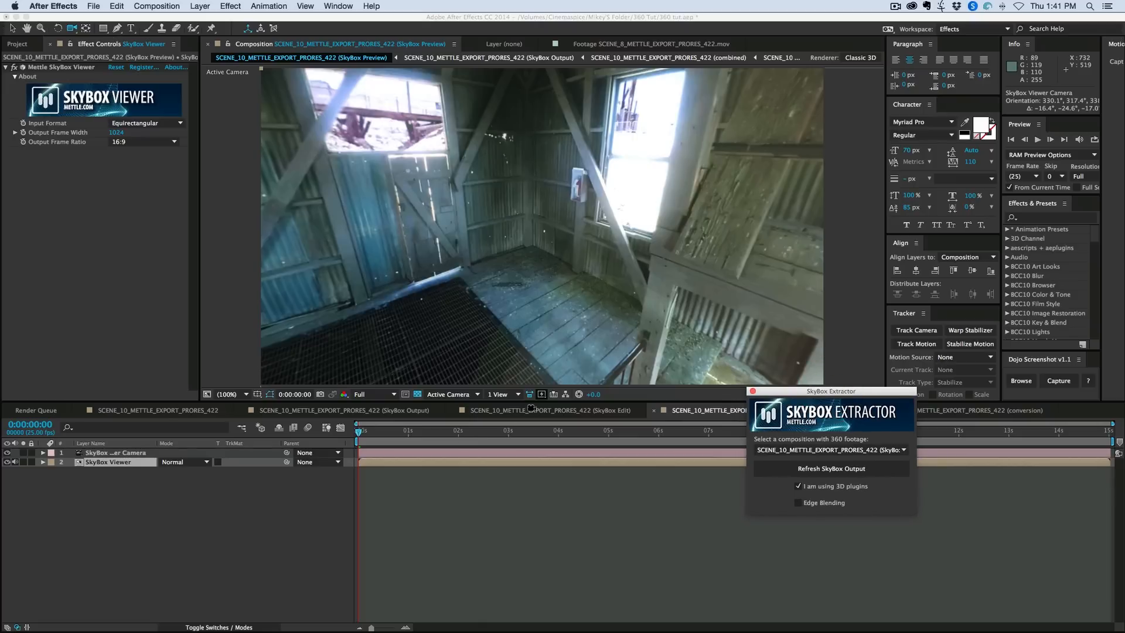
{"action": "left_click", "coordinate": [531, 410]}
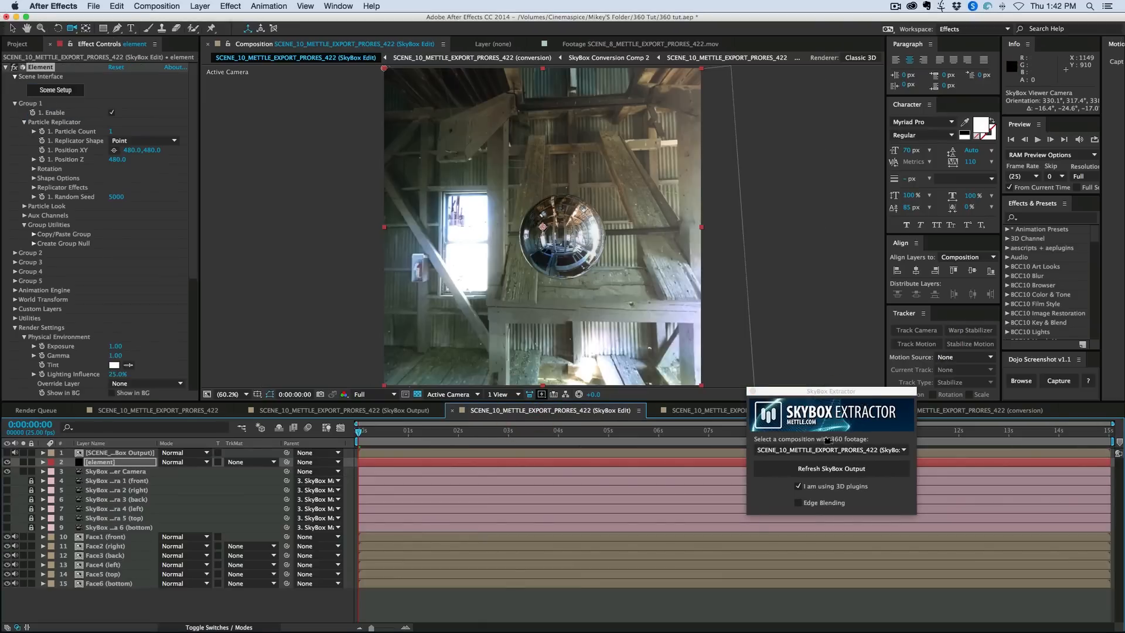
{"action": "left_click", "coordinate": [306, 409]}
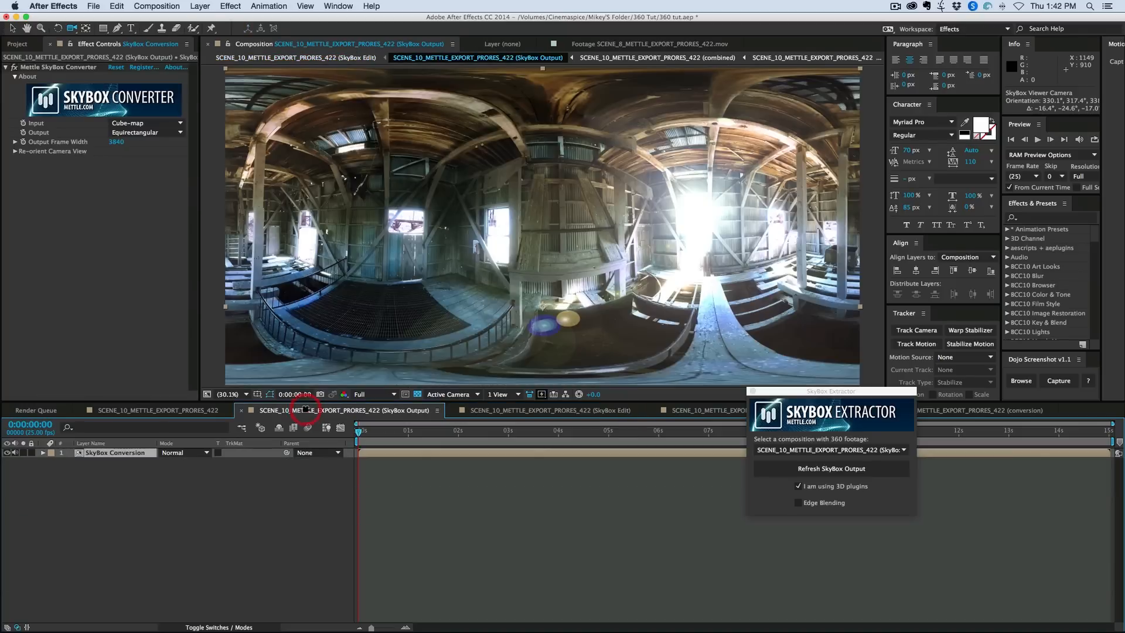
{"action": "left_click", "coordinate": [897, 450]}
{"action": "left_click", "coordinate": [879, 339]}
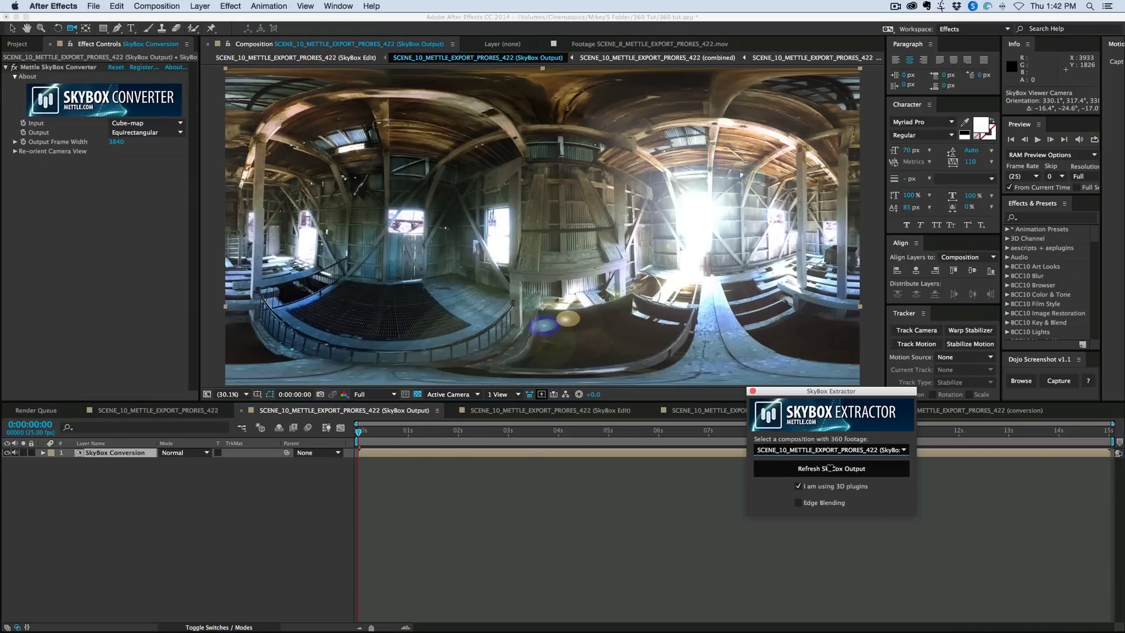
{"action": "left_click", "coordinate": [830, 468]}
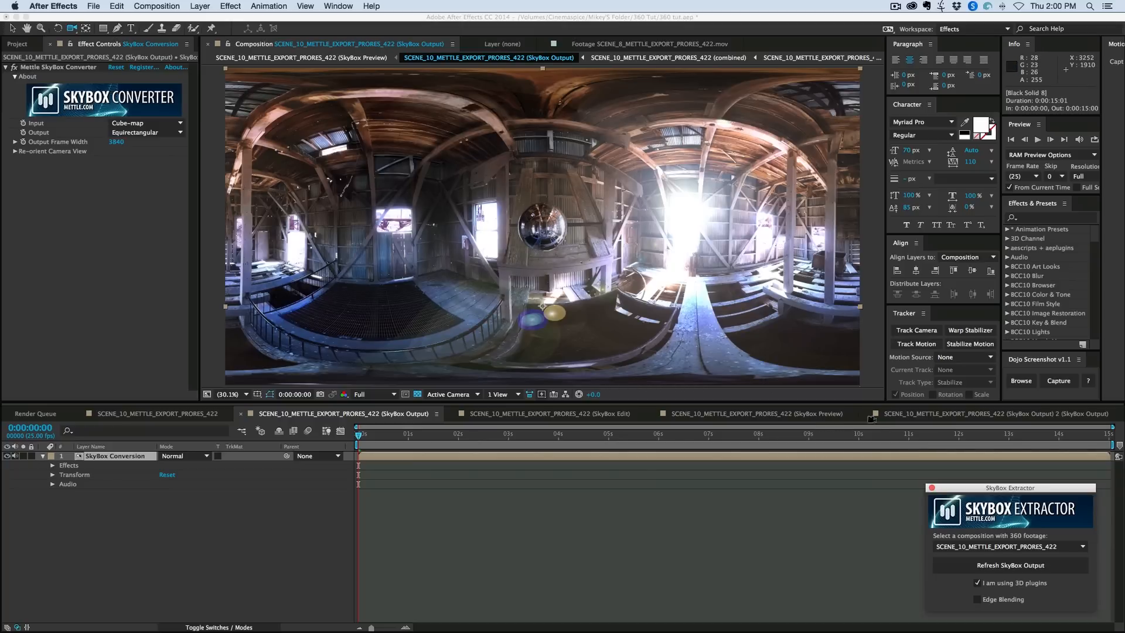
- Look around the refreshed SkyBox Preview composition, from the bright doorway back to the chrome sphere
{"action": "left_click", "coordinate": [800, 414]}
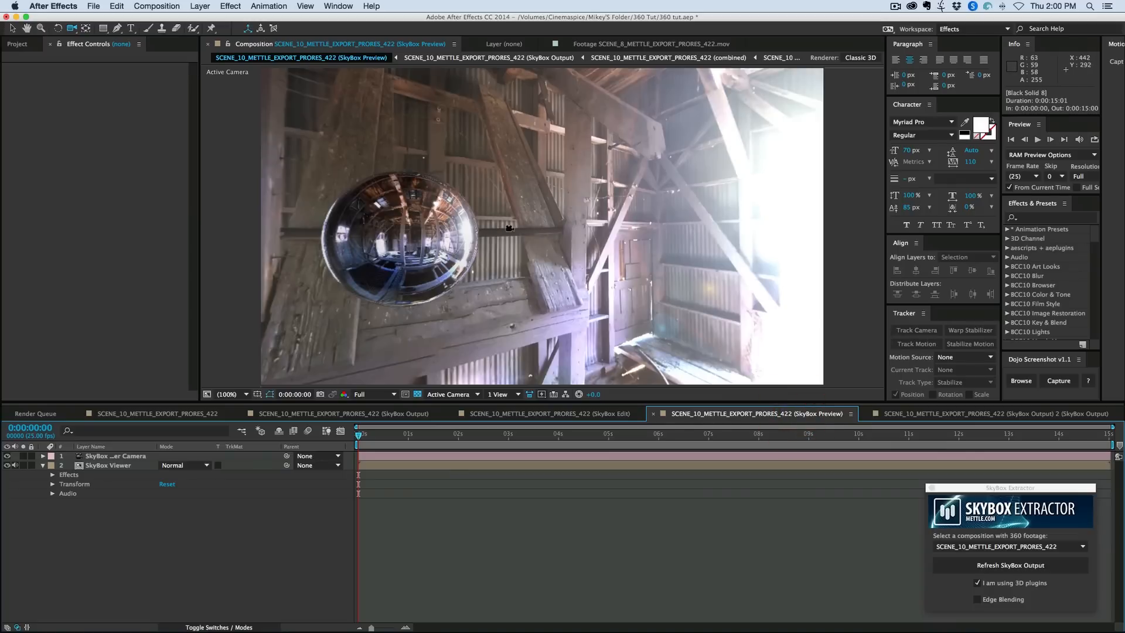
{"action": "left_click_drag", "start_coordinate": [511, 230], "coordinate": [475, 219]}
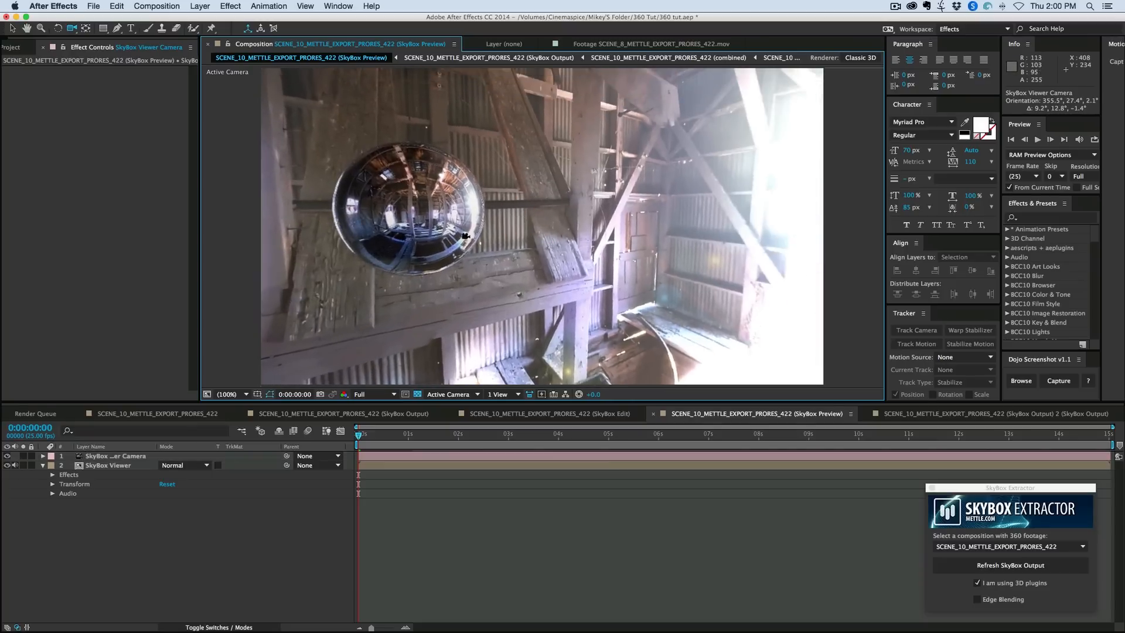
{"action": "left_click_drag", "start_coordinate": [703, 239], "coordinate": [526, 243]}
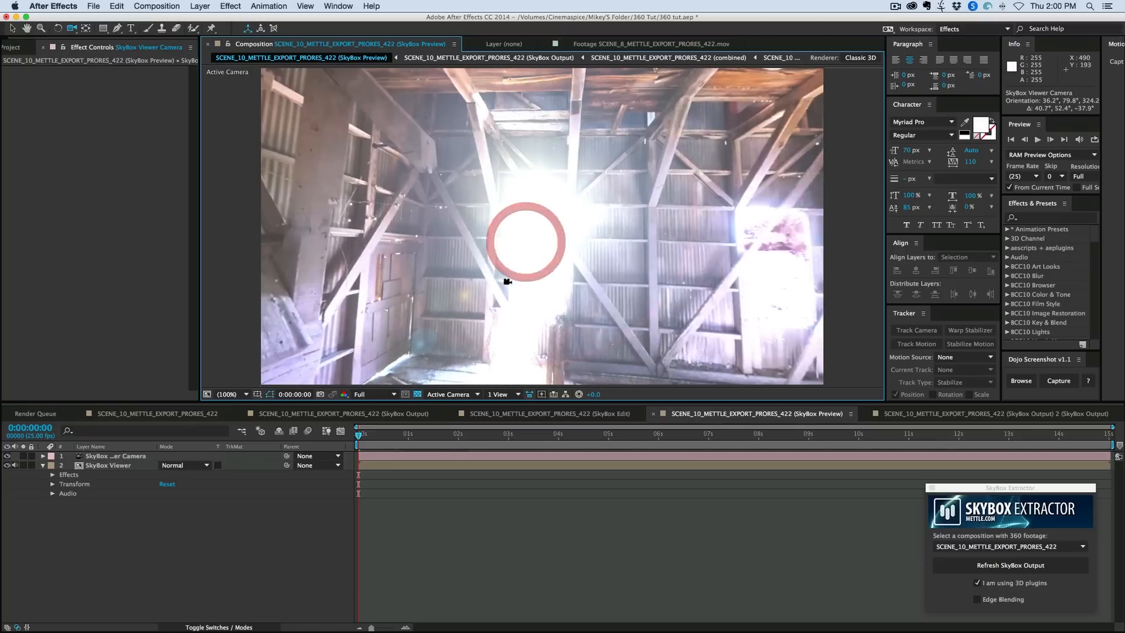
{"action": "left_click_drag", "start_coordinate": [404, 293], "coordinate": [604, 252]}
{"action": "left_click_drag", "start_coordinate": [522, 292], "coordinate": [573, 234]}
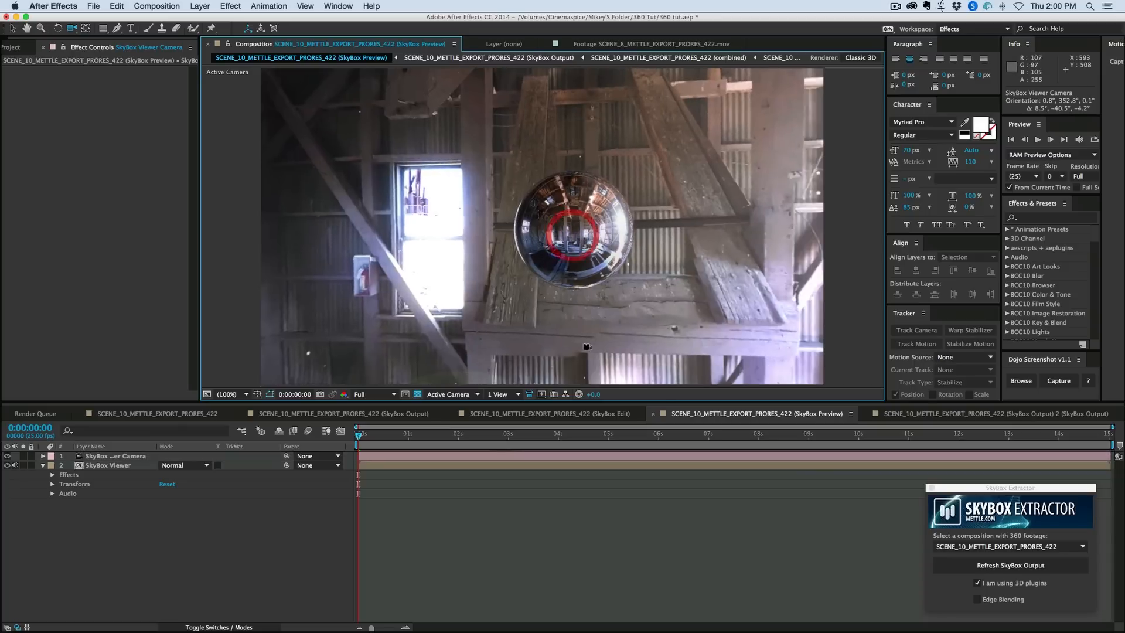
- Undo the last Position Z change of the sphere in the SkyBox Edit composition
{"action": "left_click", "coordinate": [549, 414]}
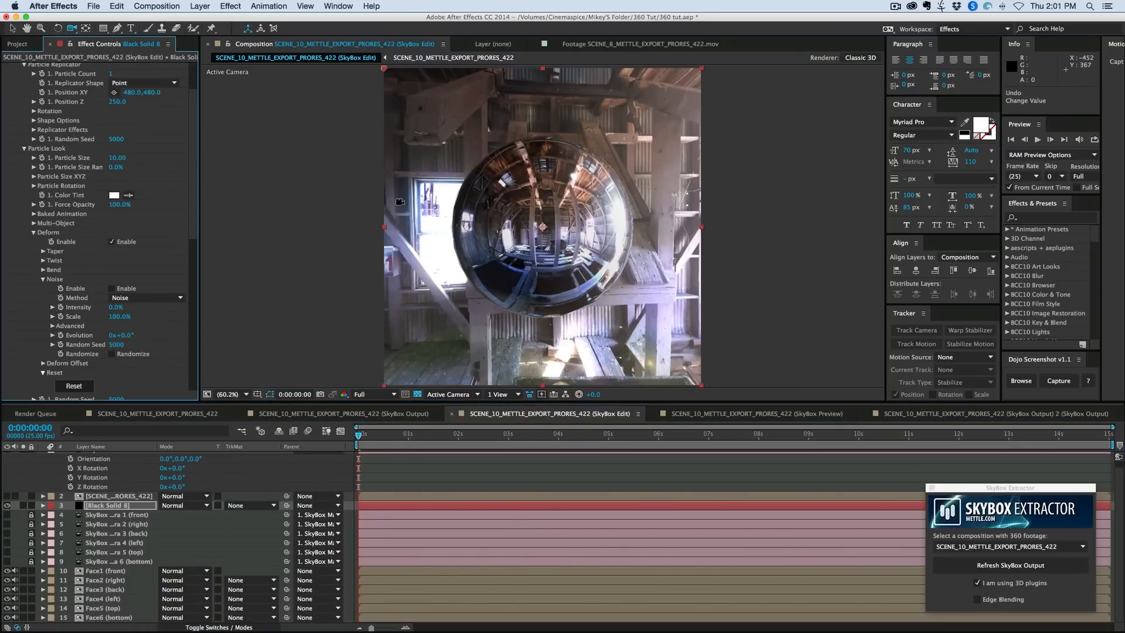
{"action": "key", "text": "ctrl+z"}
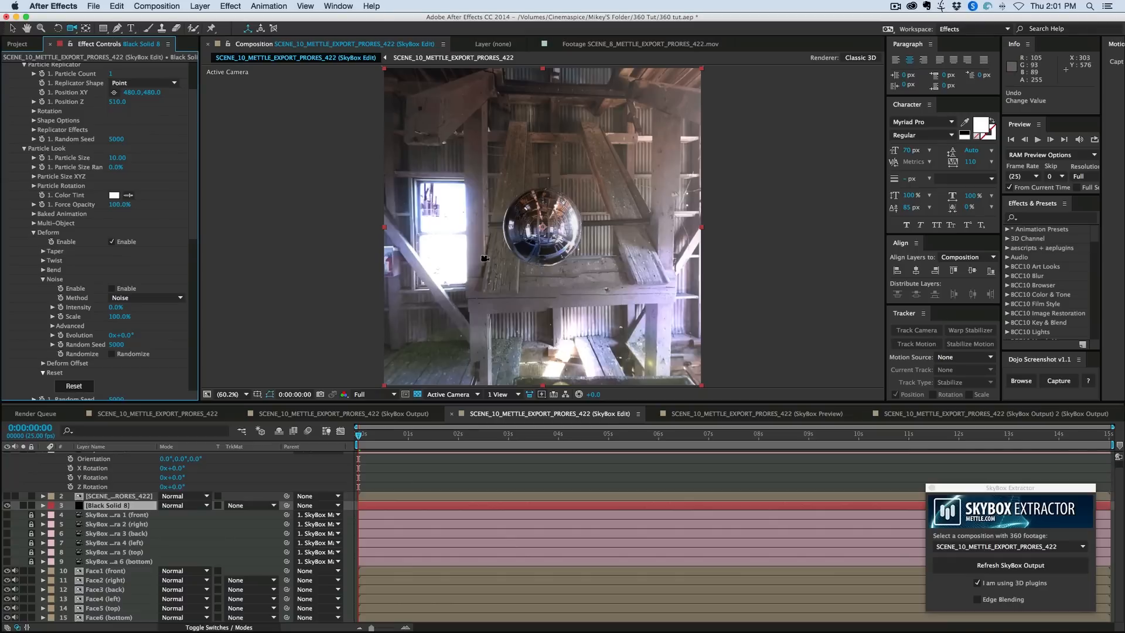
- Review the source and SkyBox Output compositions, and pan the preview camera past the sphere up to the barn roof
{"action": "left_click", "coordinate": [145, 413]}
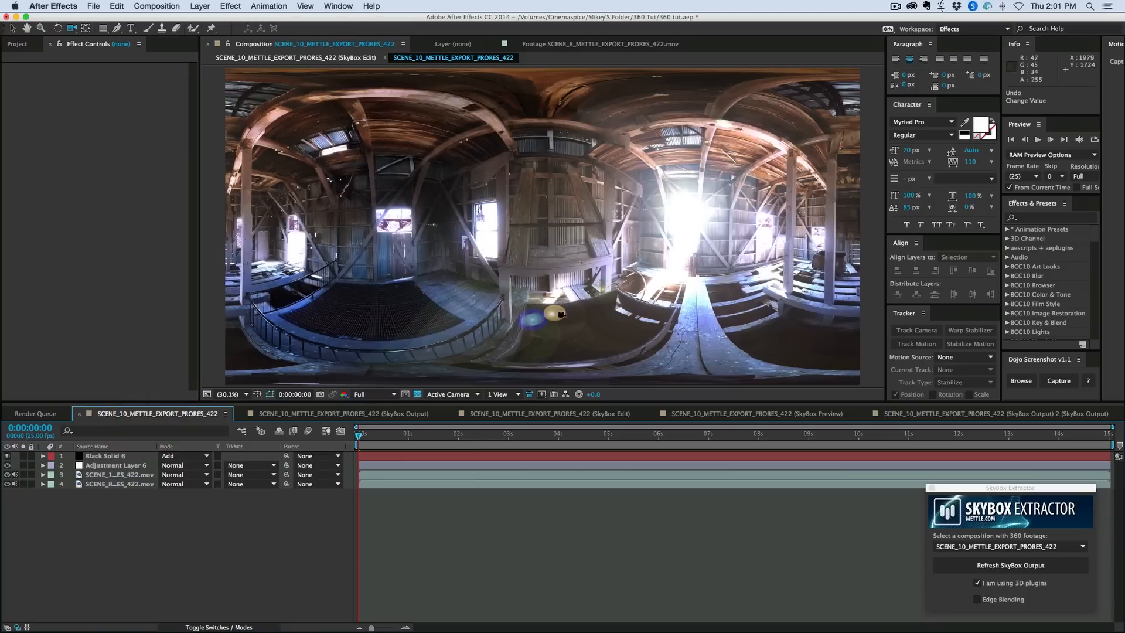
{"action": "left_click", "coordinate": [328, 413]}
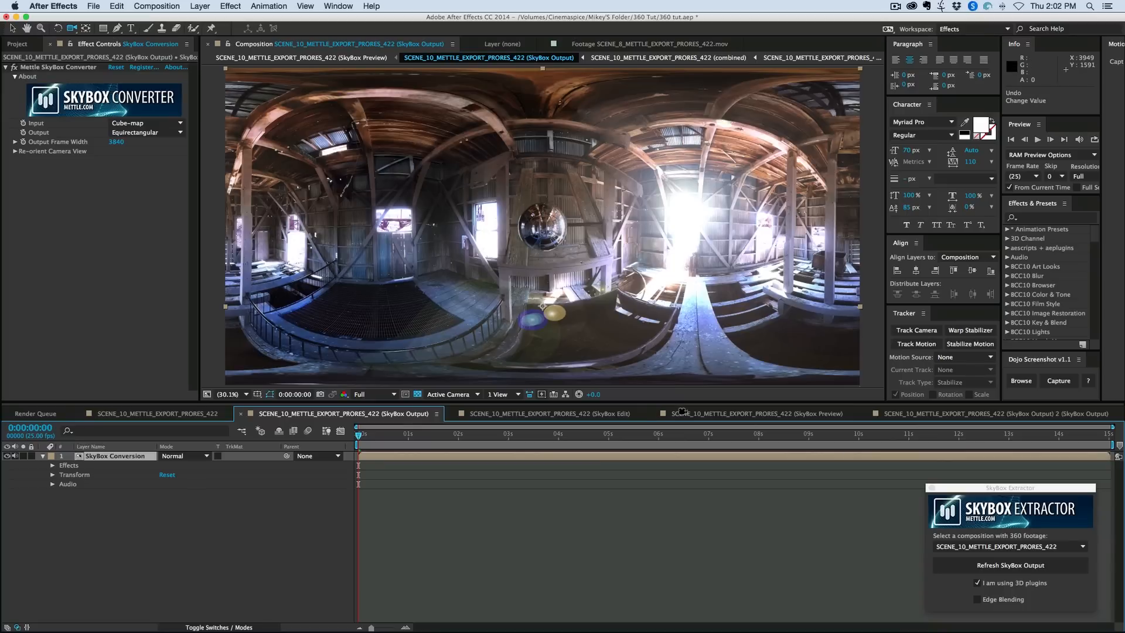
{"action": "left_click_drag", "start_coordinate": [529, 157], "coordinate": [520, 194]}
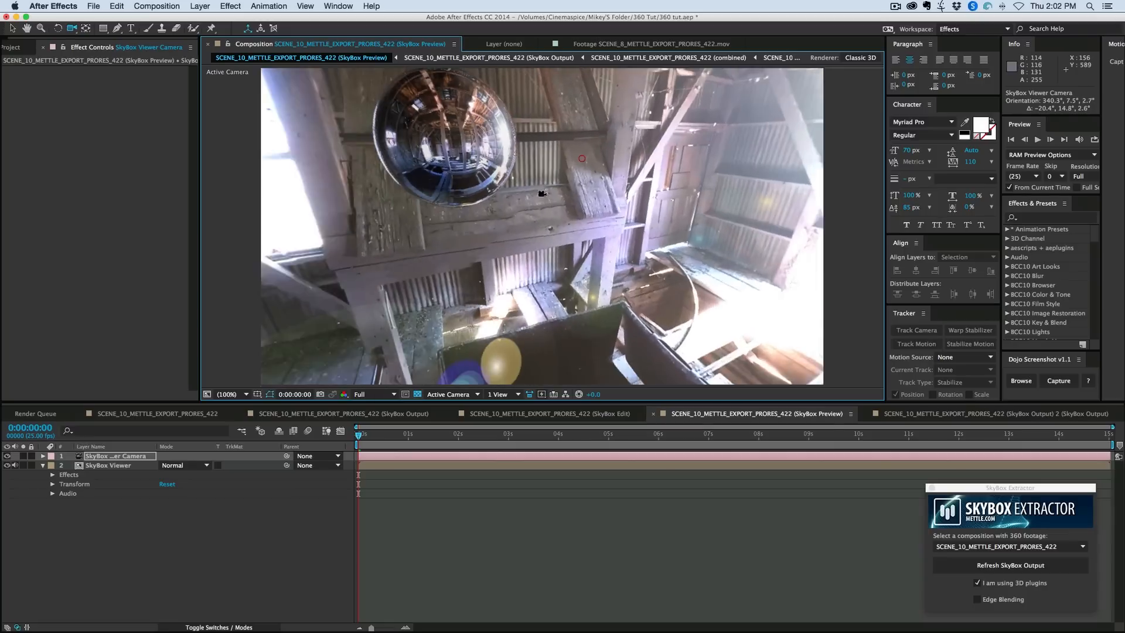
{"action": "left_click_drag", "start_coordinate": [443, 191], "coordinate": [524, 203]}
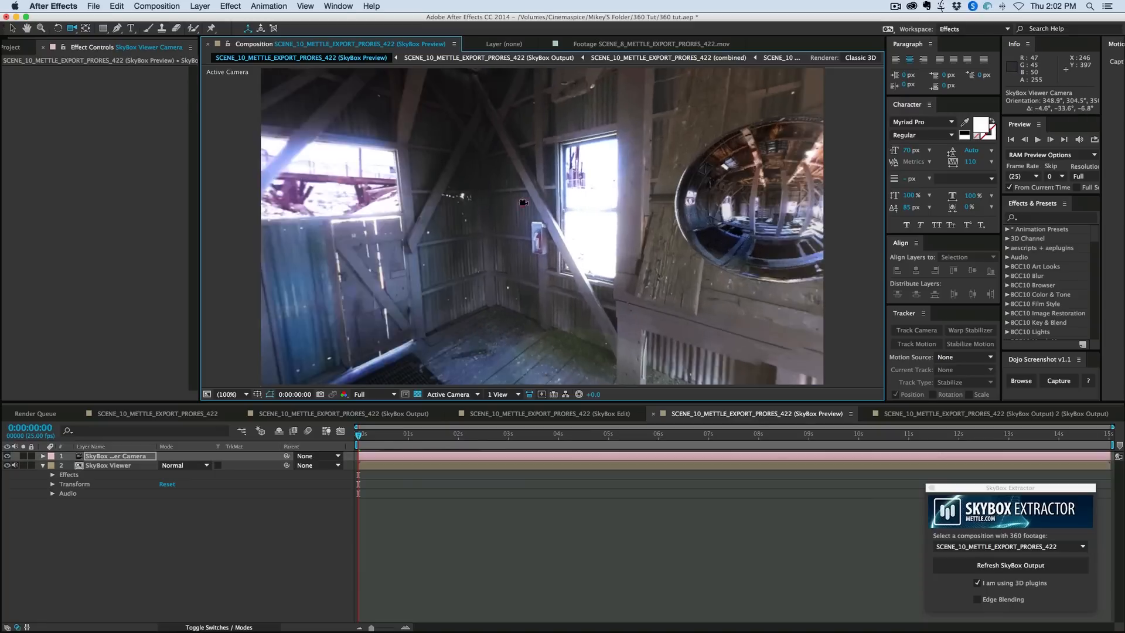
{"action": "left_click_drag", "start_coordinate": [626, 266], "coordinate": [561, 247]}
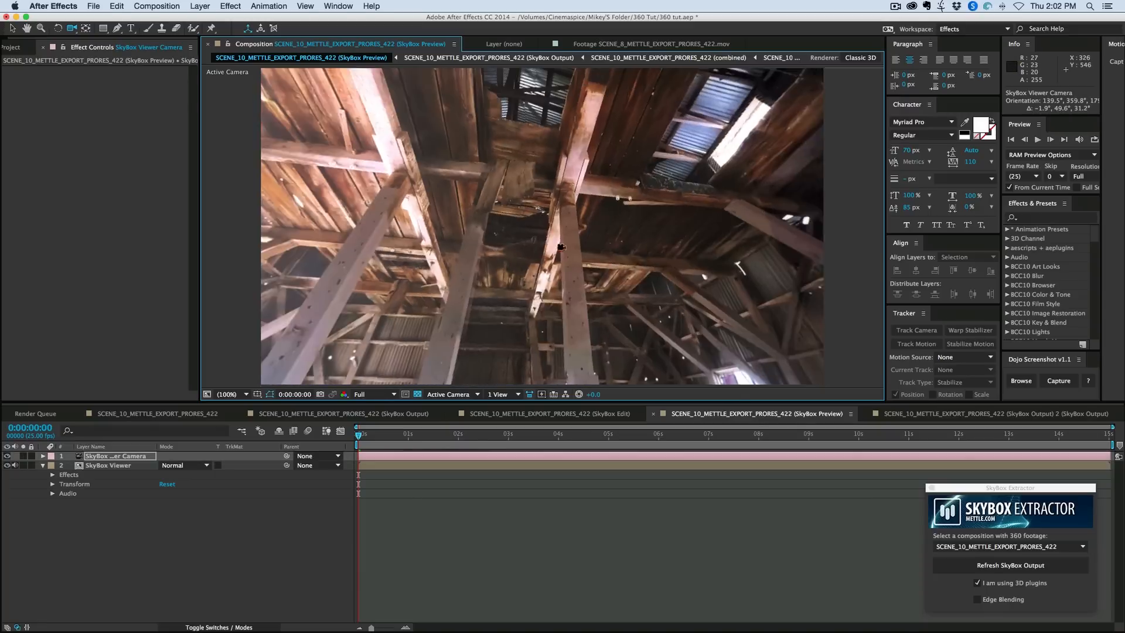